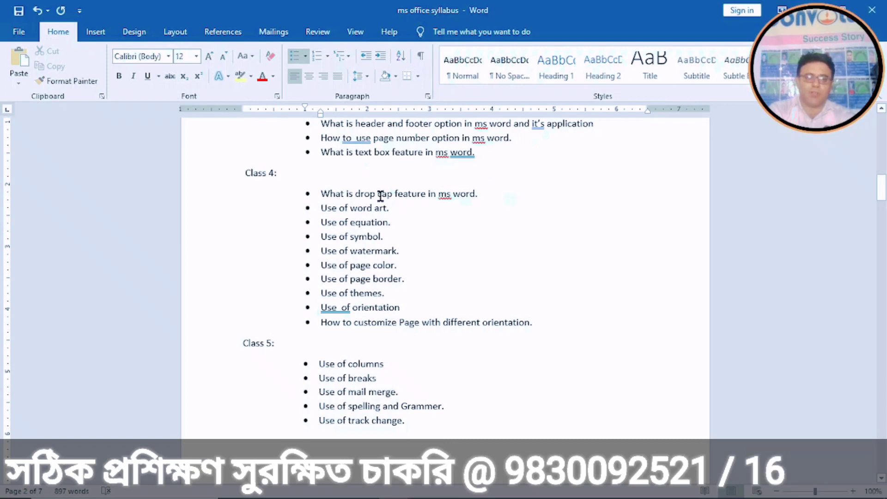
Step: Close Document3 without saving its changes
mouse_move(263, 496)
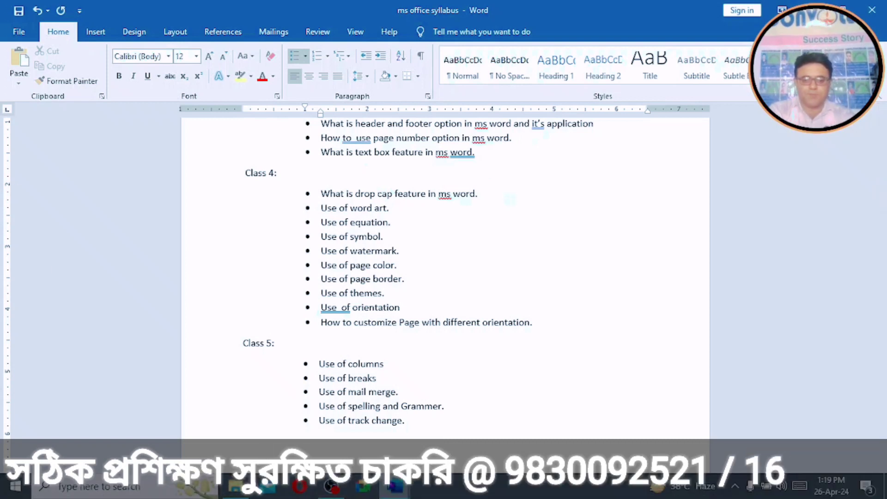
mouse_move(395, 486)
mouse_move(657, 393)
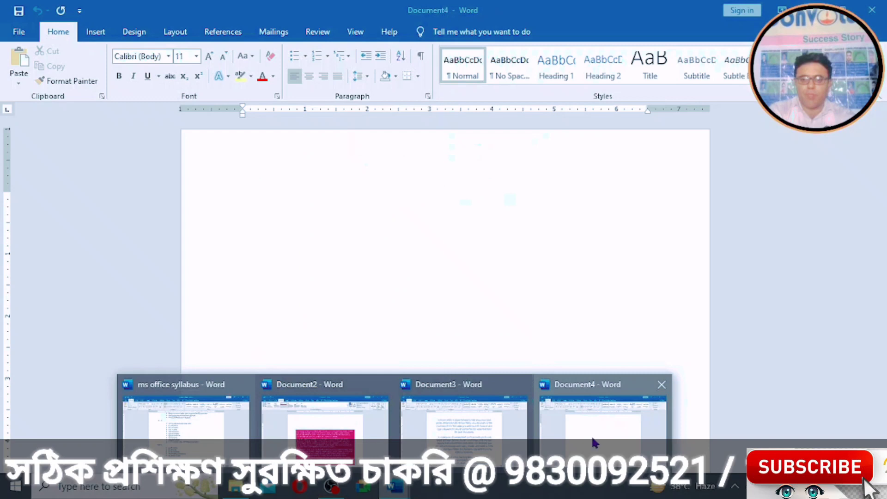
mouse_move(520, 390)
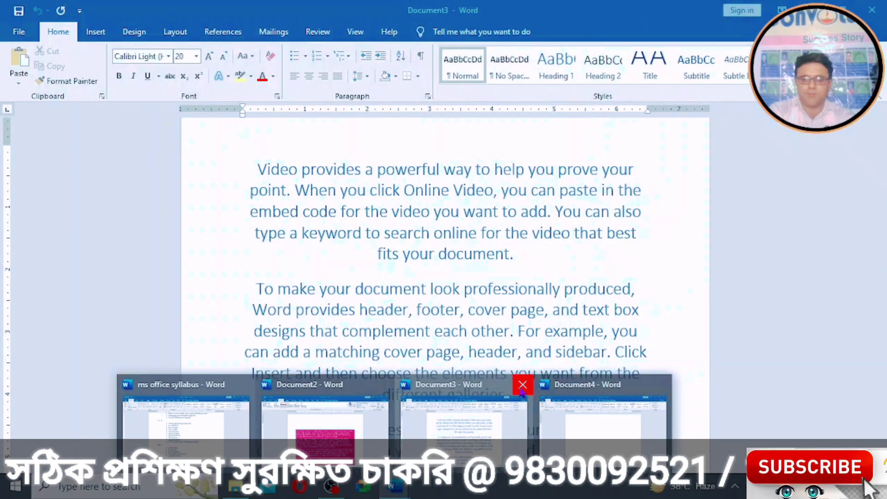
click(521, 390)
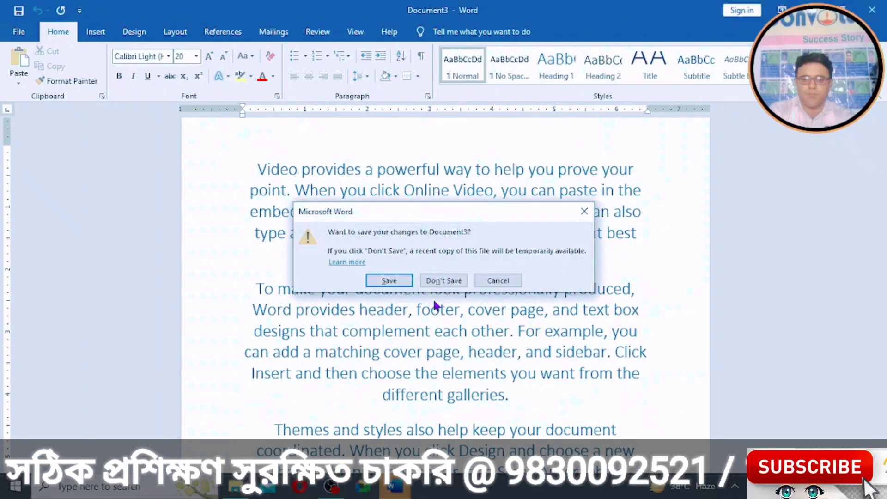
click(432, 281)
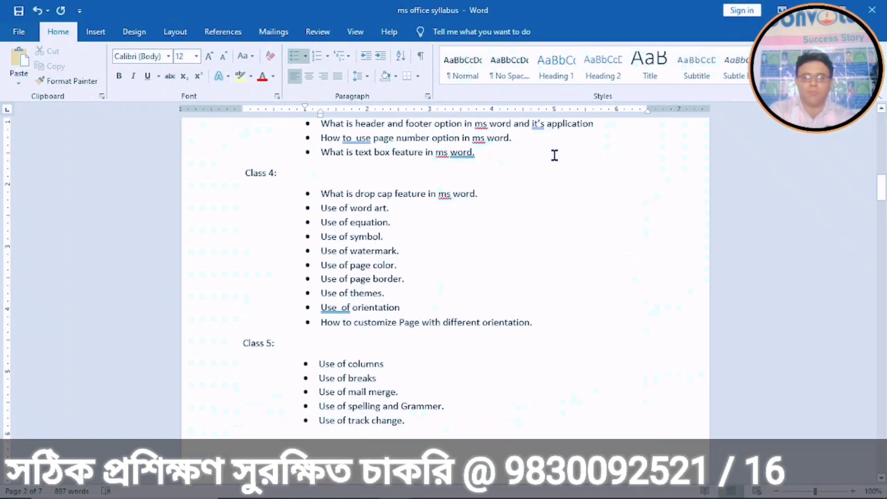
Step: Create a new blank document and fill it with sample paragraphs using =rand()
click(19, 33)
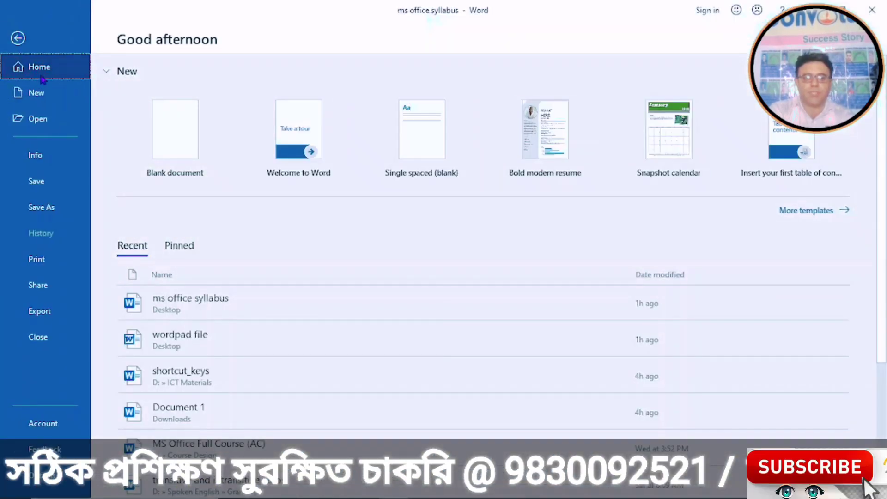
click(40, 93)
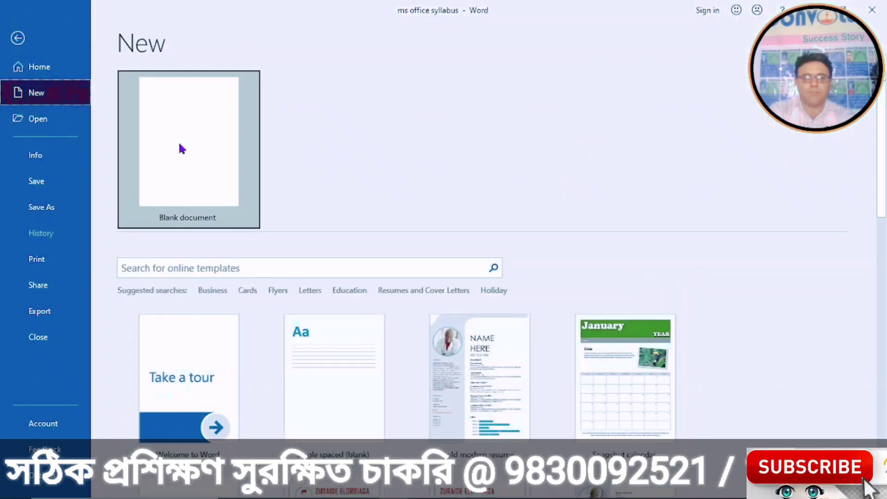
click(181, 149)
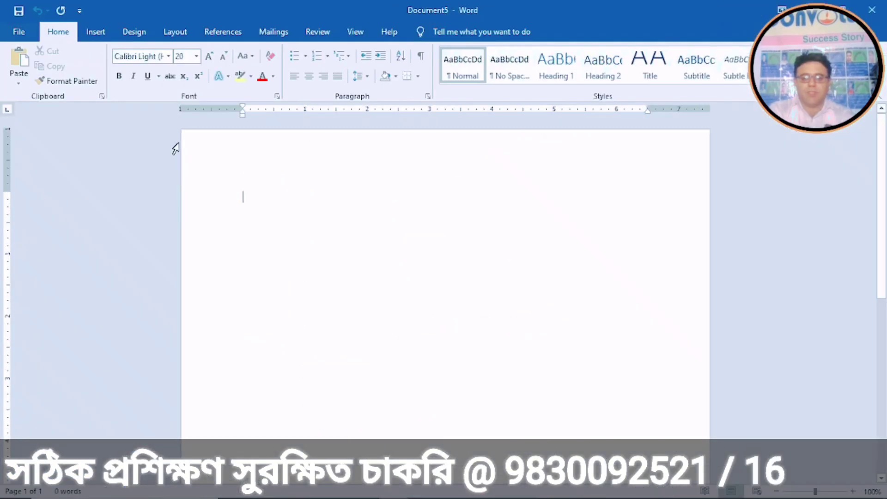
text(=rand())
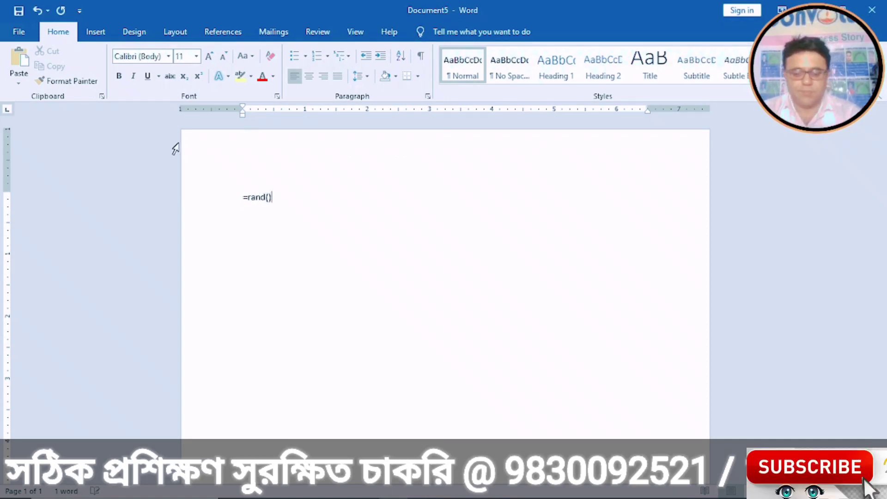
key(Return)
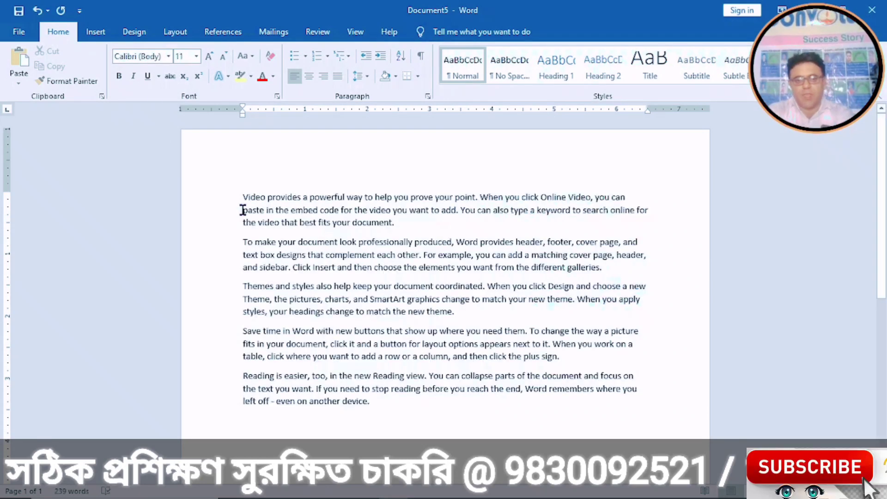
Step: Apply a Dropped drop cap to the letters "Vi" at the start of the first paragraph
drag(244, 199, 263, 196)
click(228, 148)
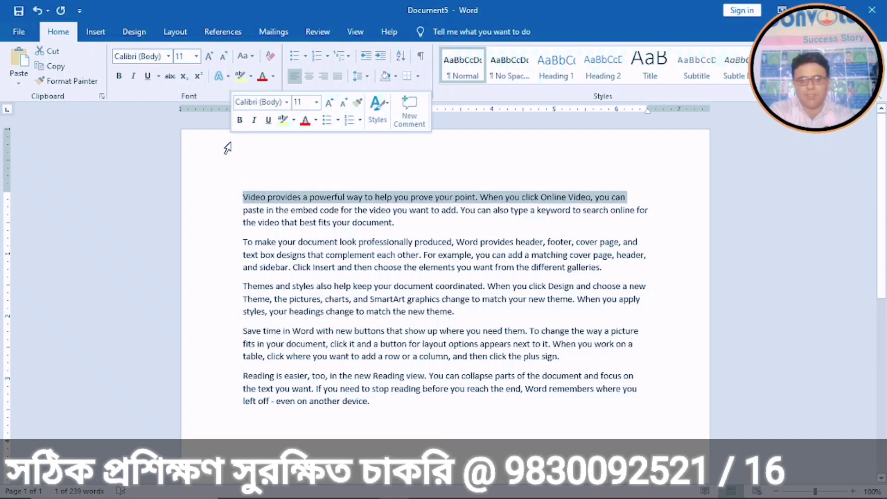
click(275, 200)
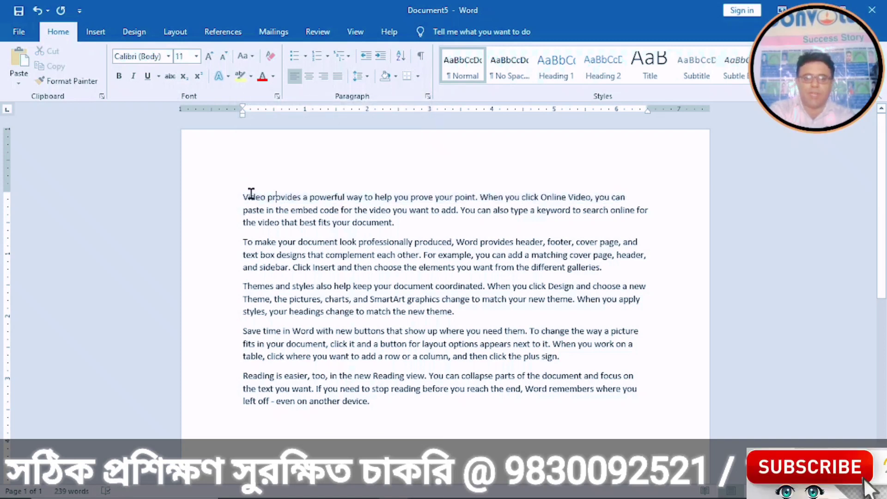
drag(242, 194, 251, 199)
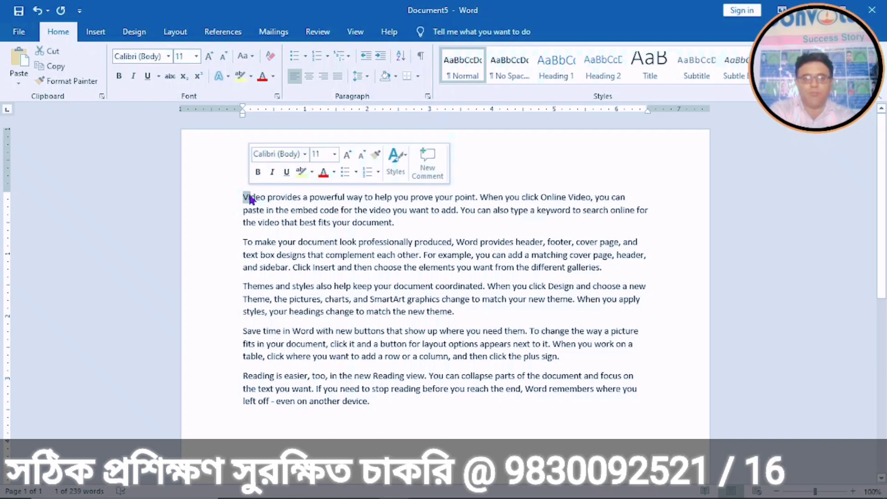
click(131, 34)
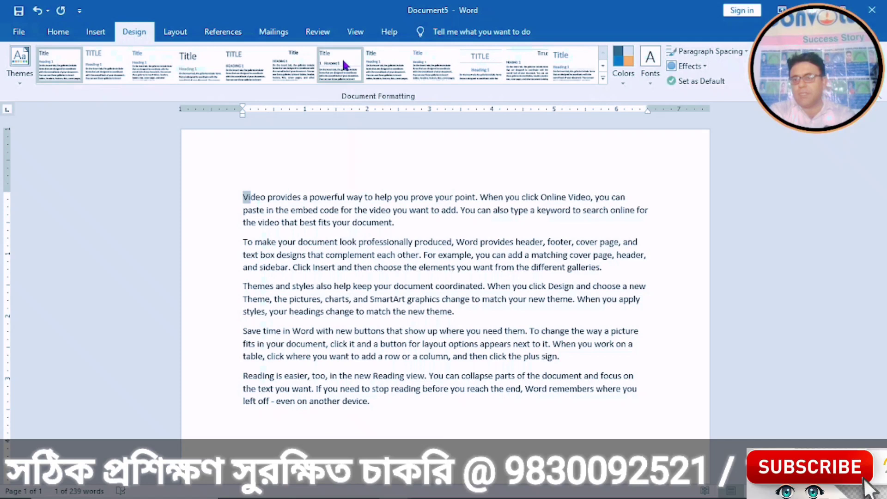
click(89, 34)
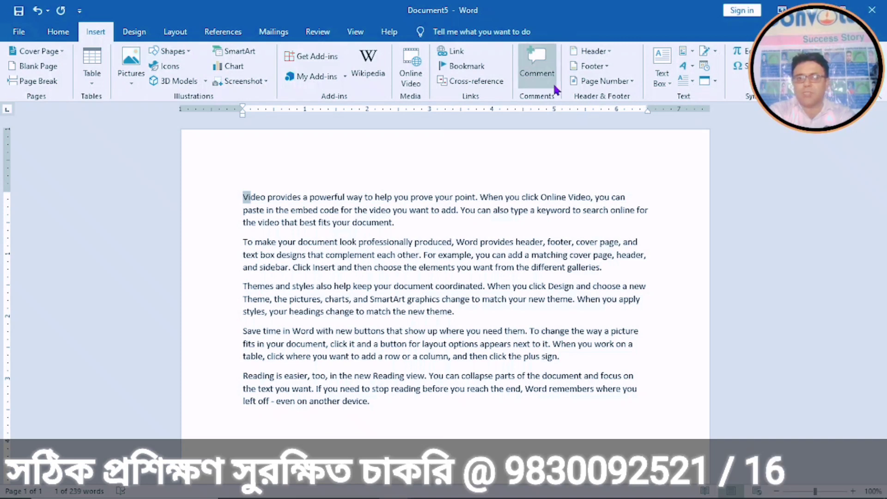
click(693, 80)
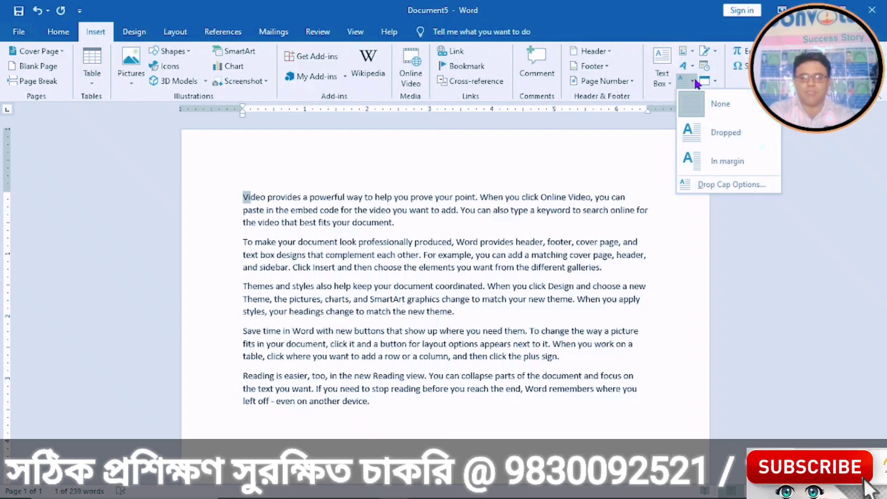
click(690, 134)
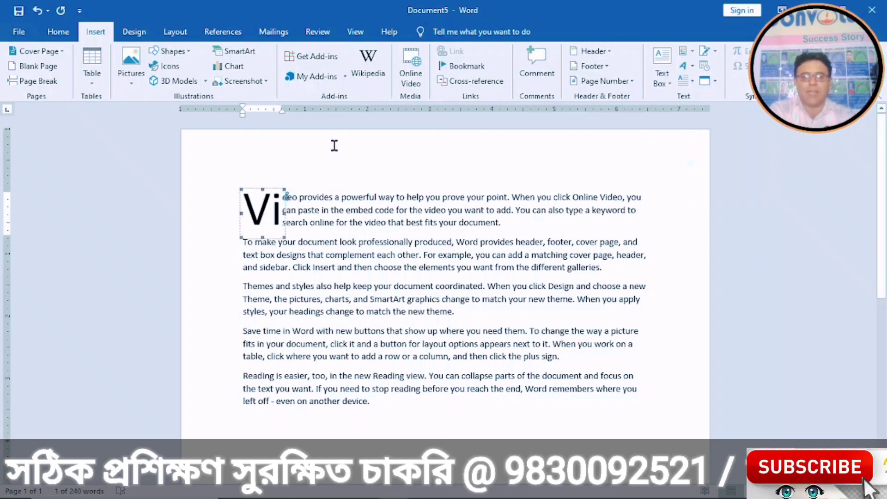
click(334, 145)
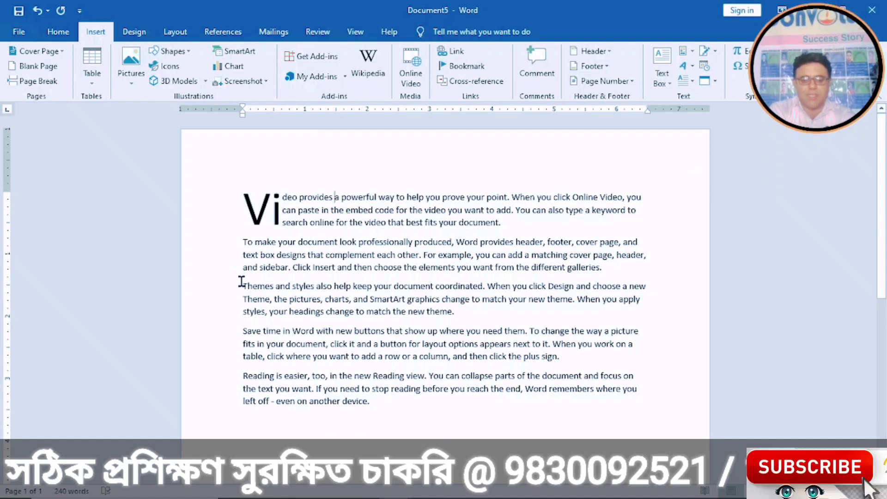
Step: Apply a Dropped drop cap to the word "Themes" at the start of the third paragraph
drag(241, 281, 273, 283)
click(215, 273)
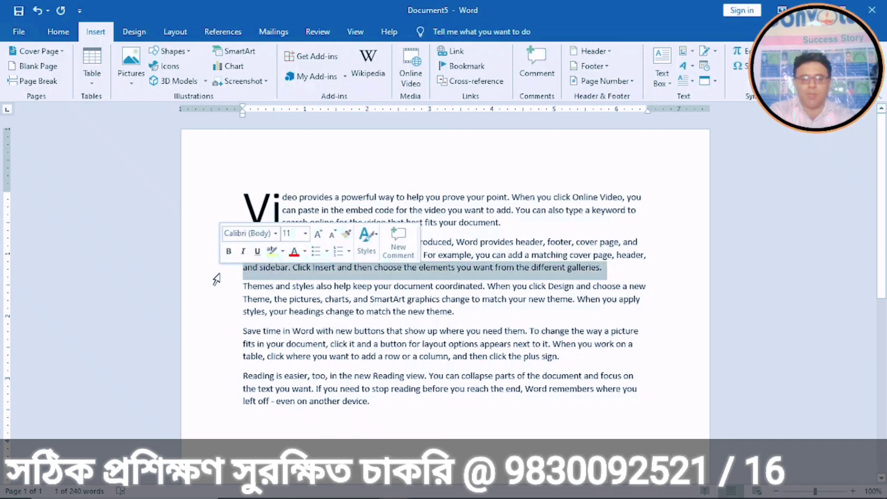
drag(241, 284, 466, 311)
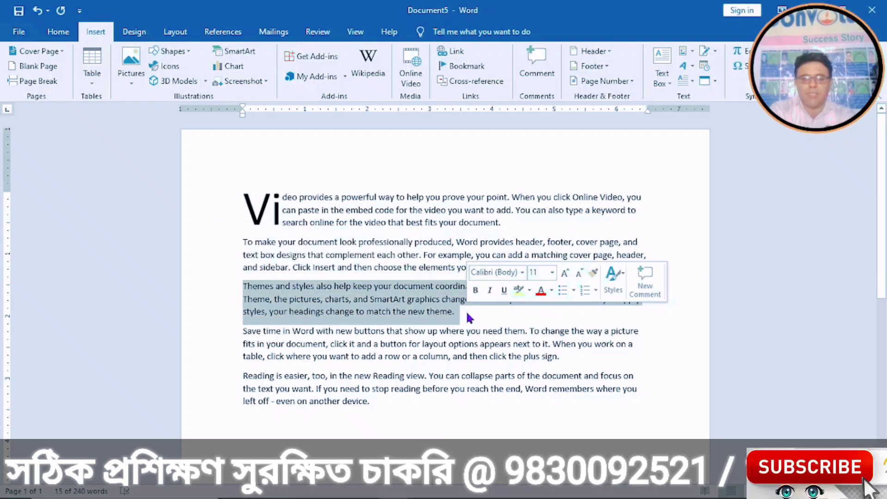
click(224, 285)
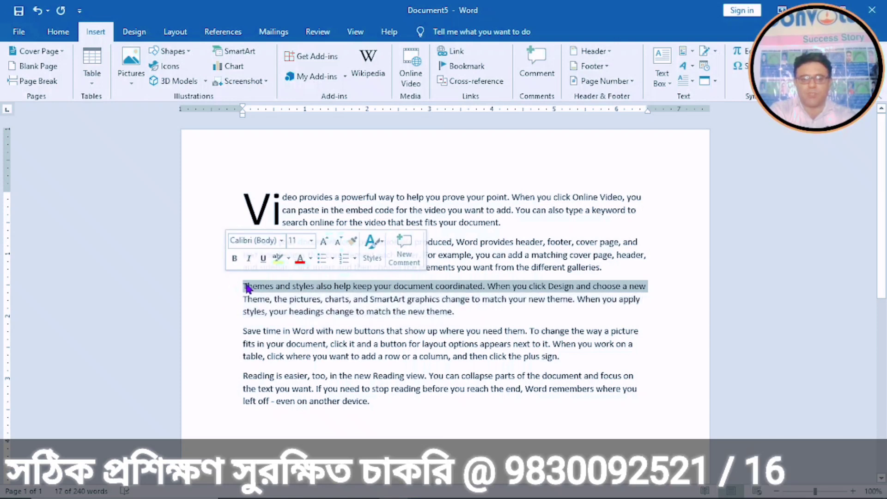
click(239, 278)
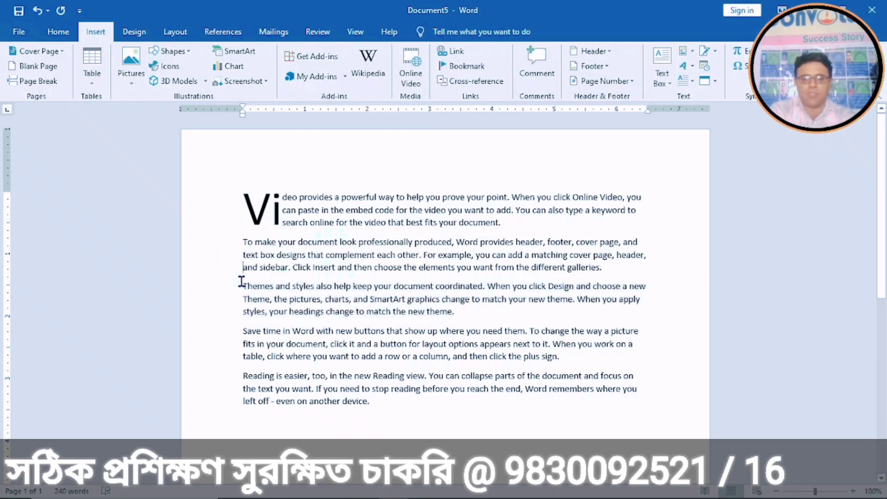
drag(241, 281, 275, 284)
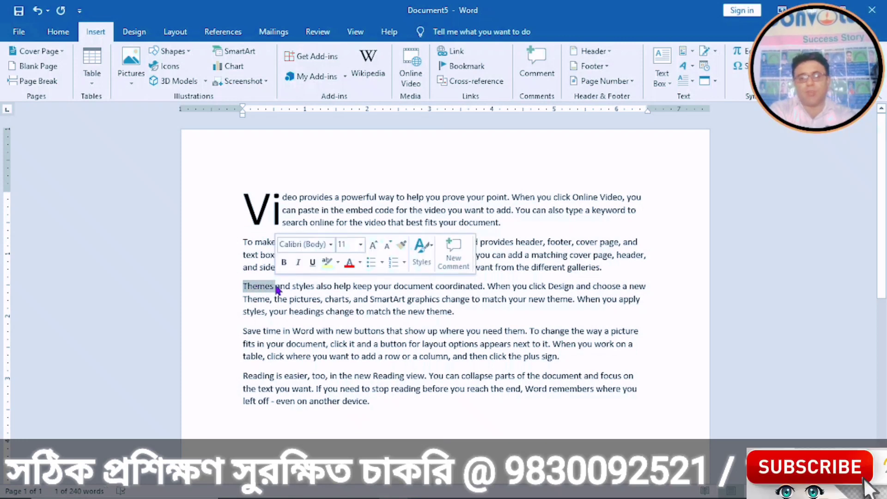
click(692, 81)
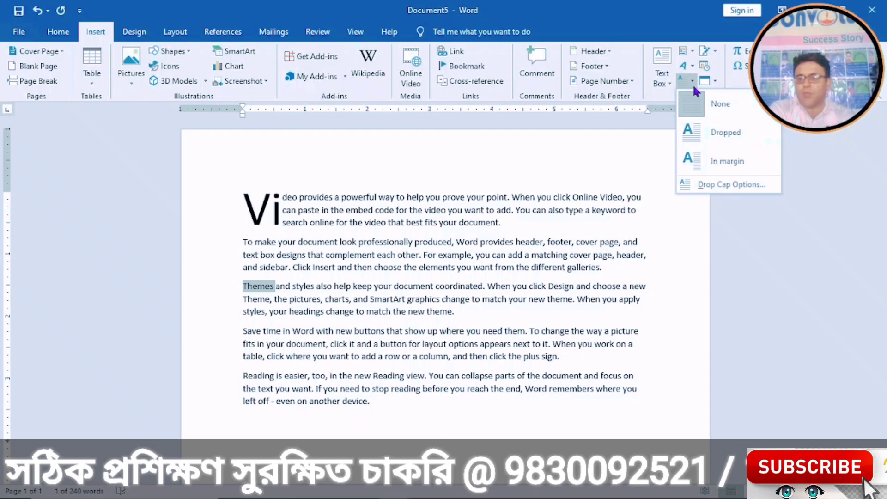
click(697, 133)
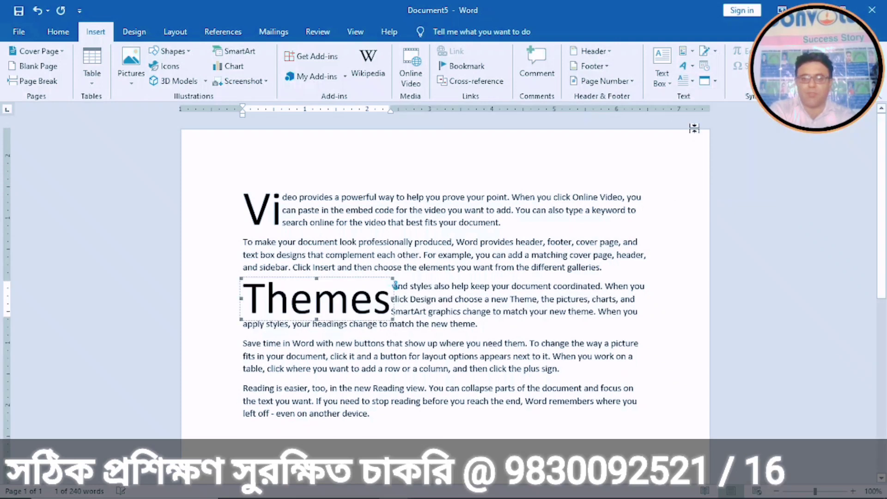
click(202, 311)
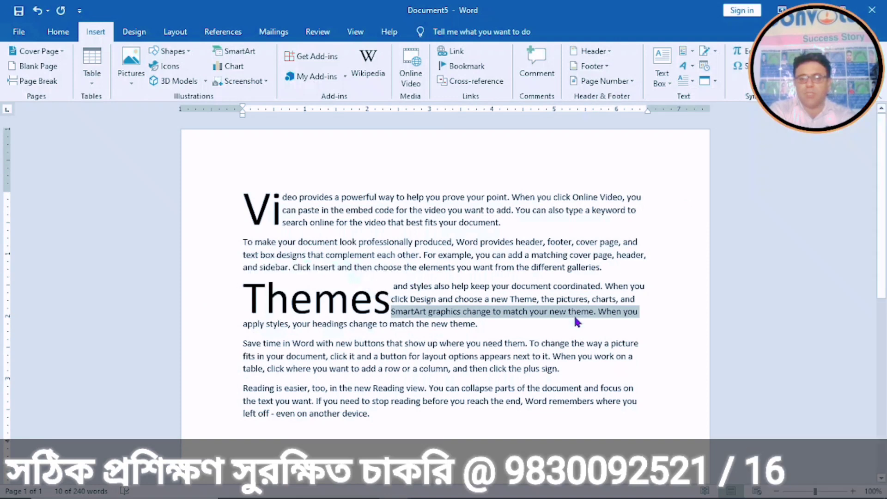
click(566, 327)
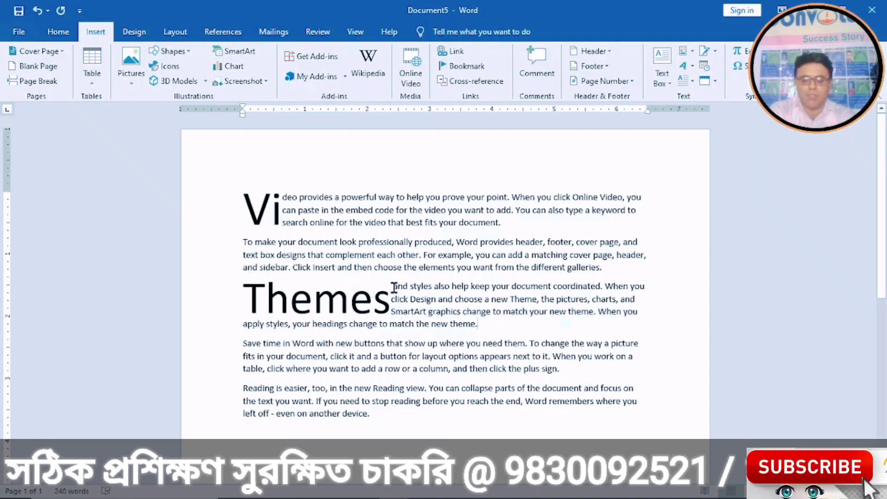
drag(395, 286, 493, 323)
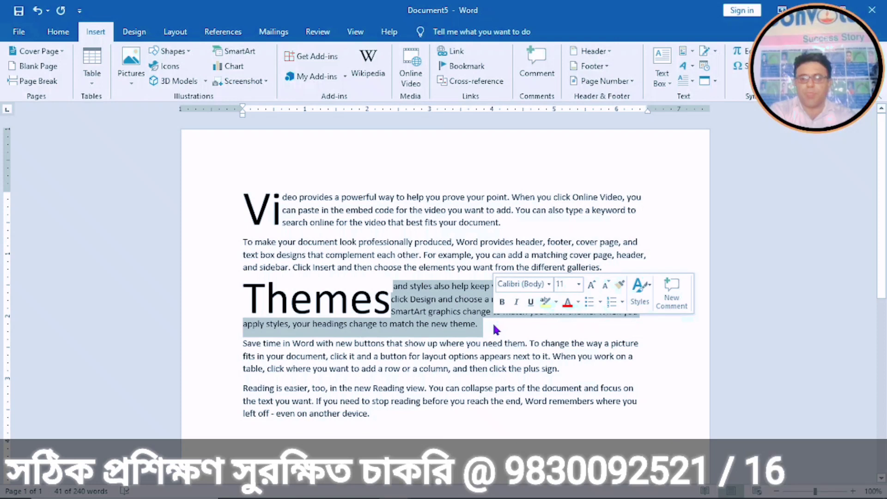
click(493, 326)
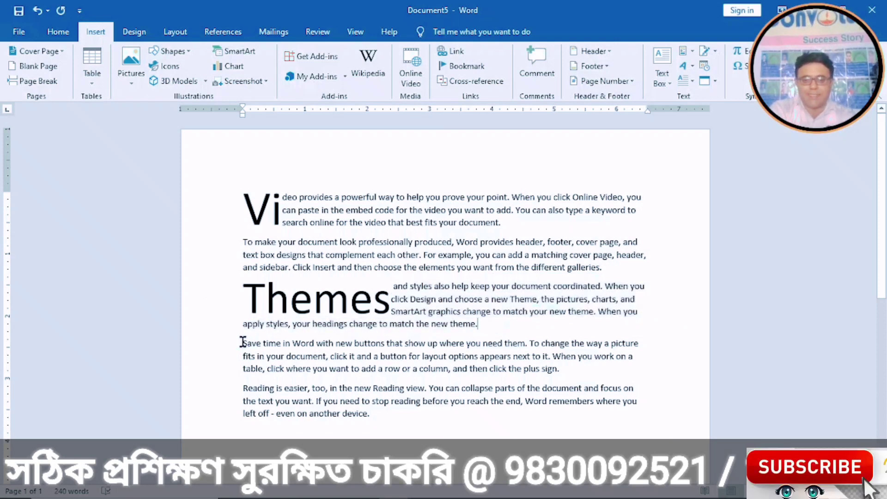
Step: Apply an In margin drop cap to the letter "S" at the start of the "Save time" paragraph
drag(243, 341, 252, 344)
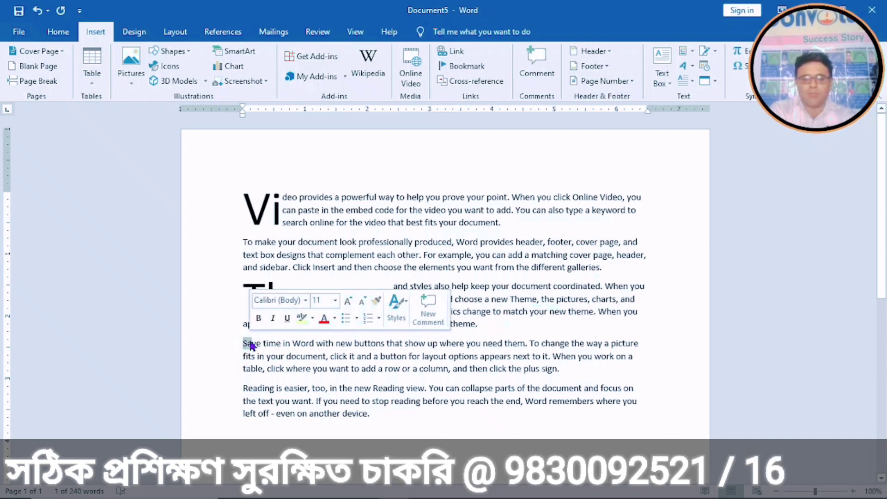
click(220, 338)
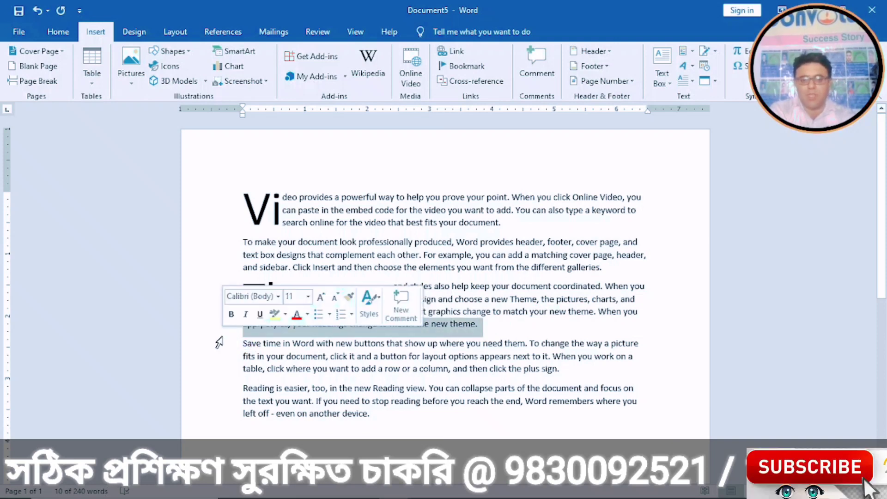
click(240, 343)
drag(246, 343, 248, 344)
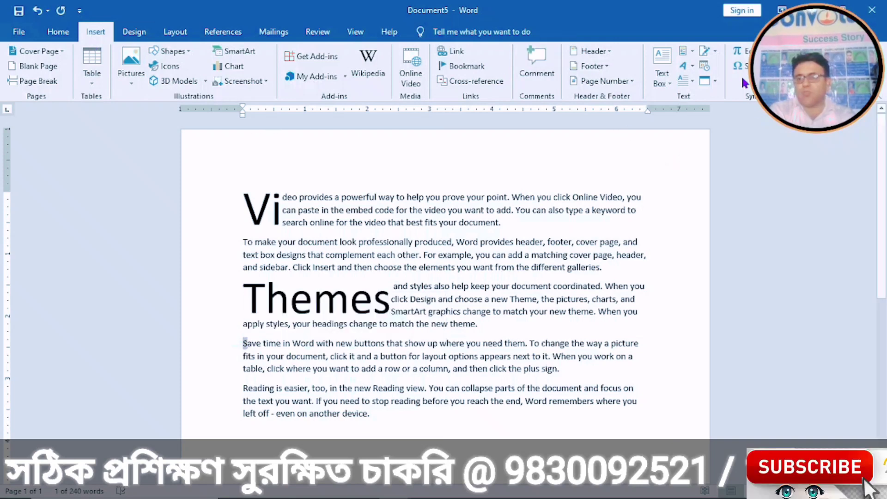
click(693, 81)
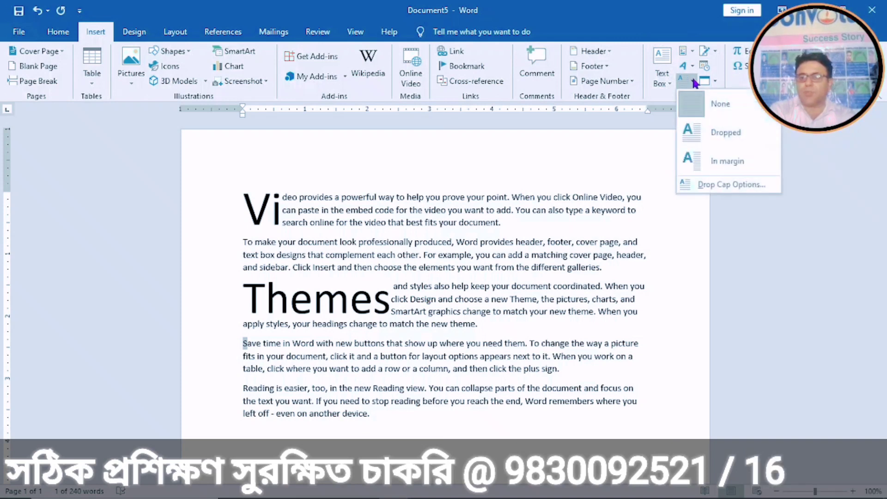
click(699, 157)
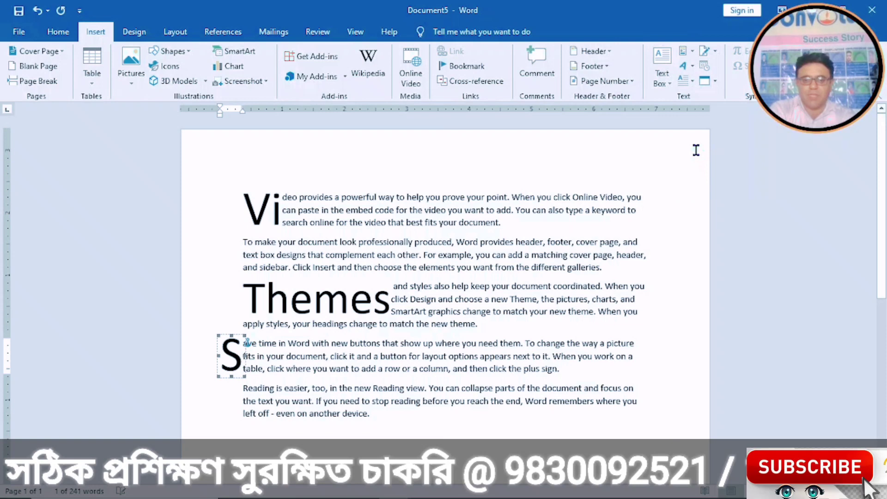
click(226, 432)
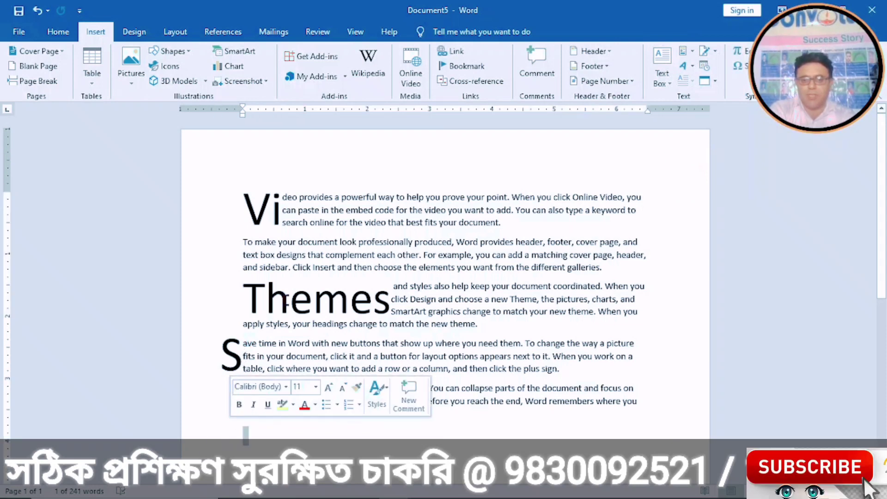
Step: Check which drop cap style is applied to the word "Themes" and to the "S" of the "Save time" paragraph
click(278, 295)
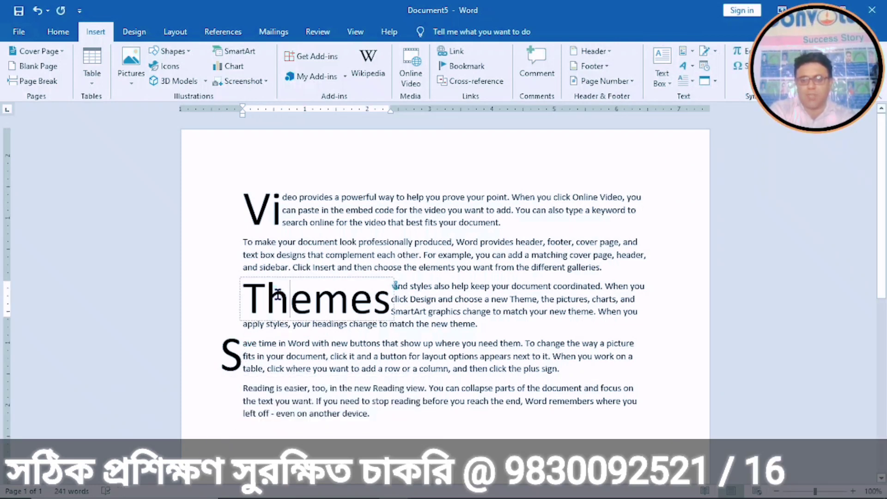
click(688, 82)
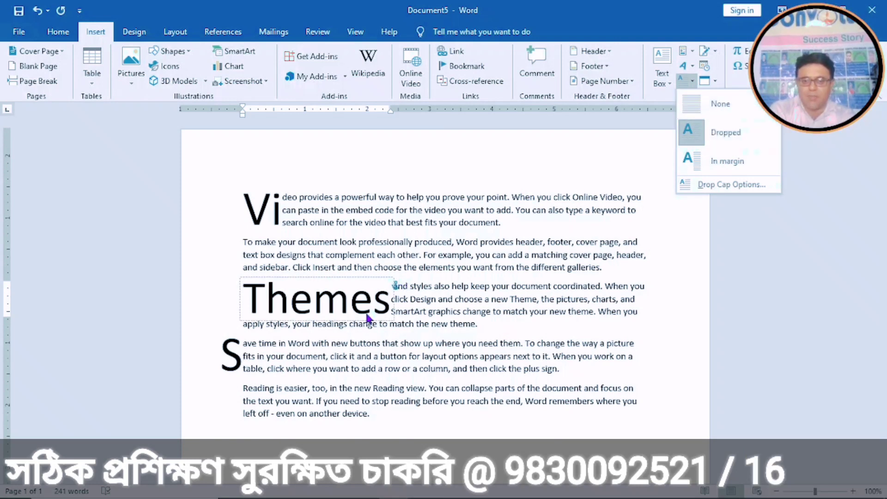
click(234, 350)
click(233, 349)
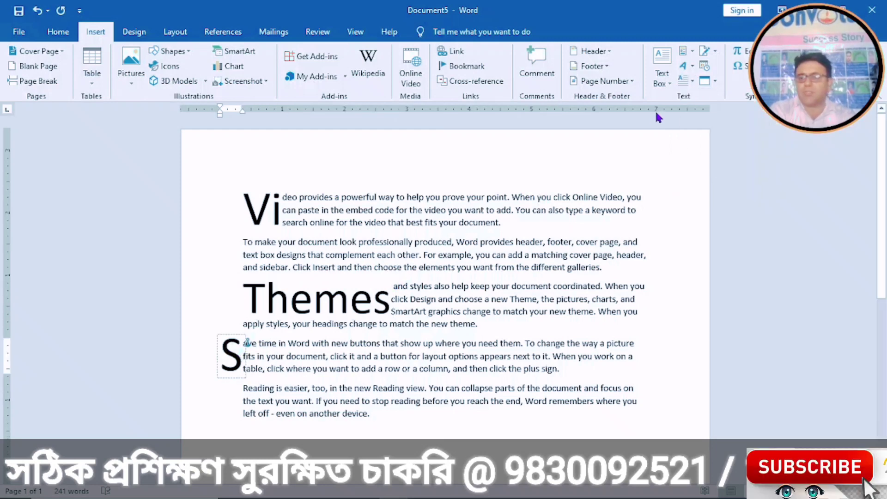
click(689, 79)
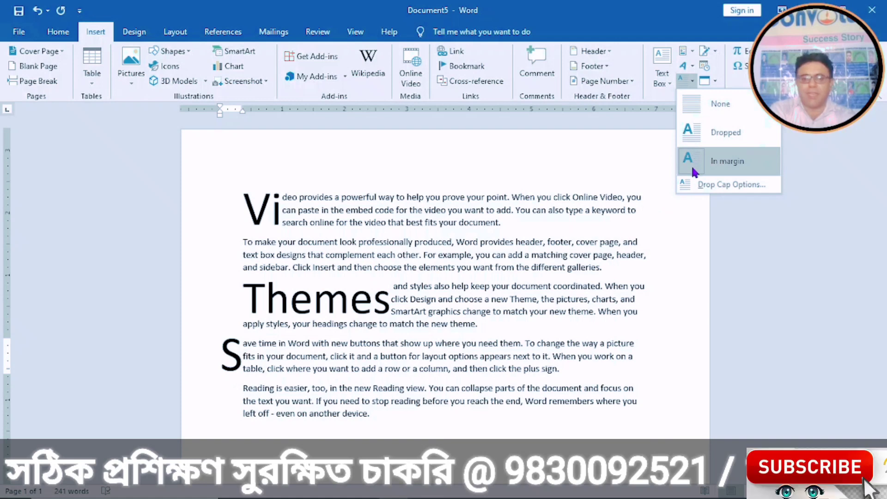
click(692, 165)
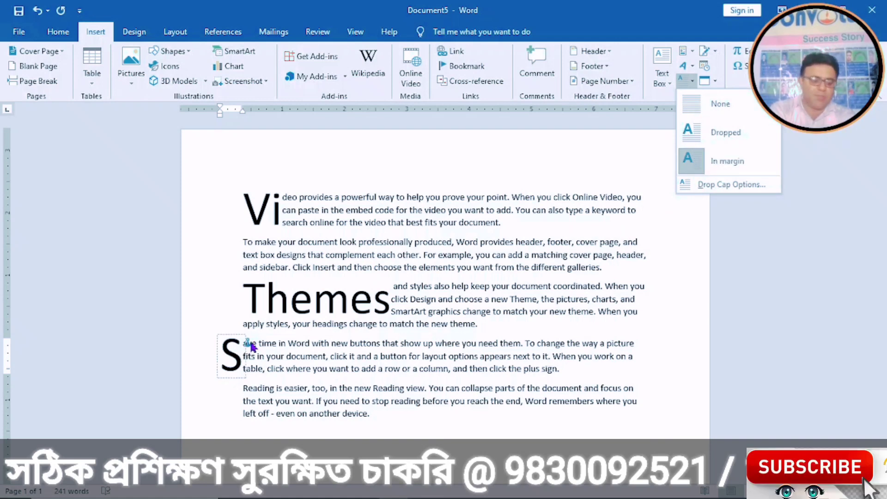
click(213, 413)
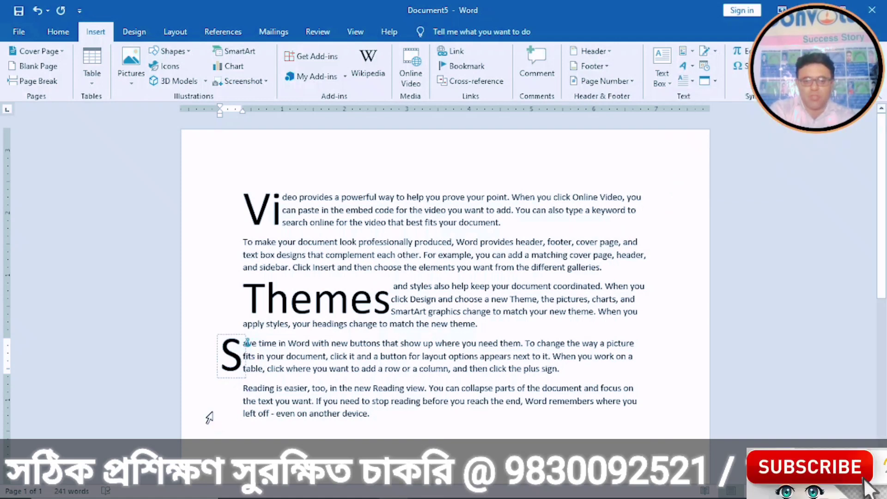
Step: Apply a Dropped drop cap to the last paragraph with its opening words "Reading is easier" selected
drag(244, 389, 300, 388)
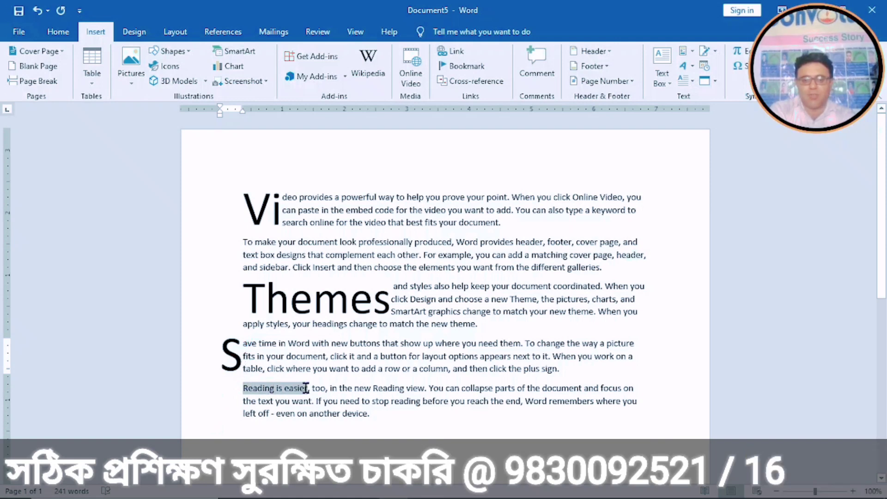
click(693, 77)
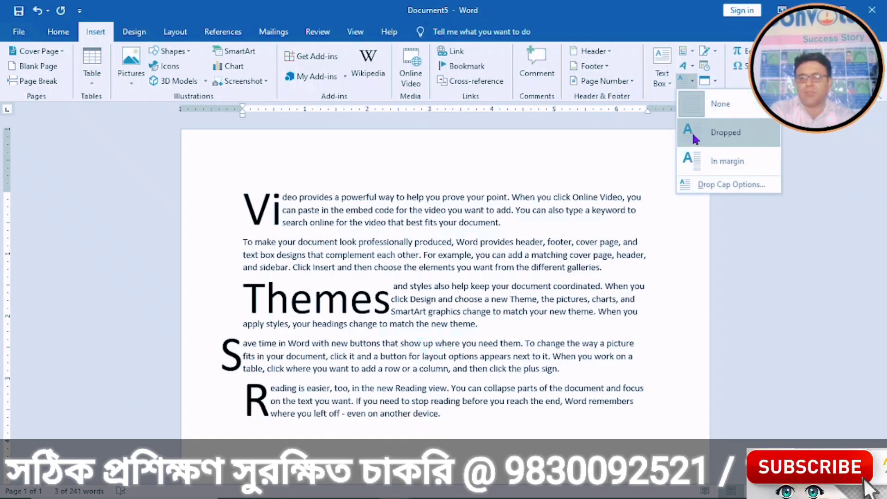
click(694, 138)
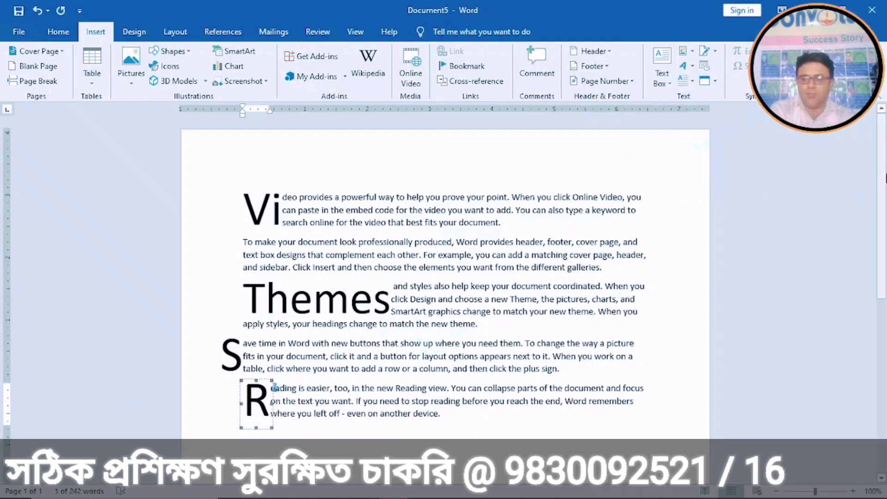
drag(882, 177, 886, 413)
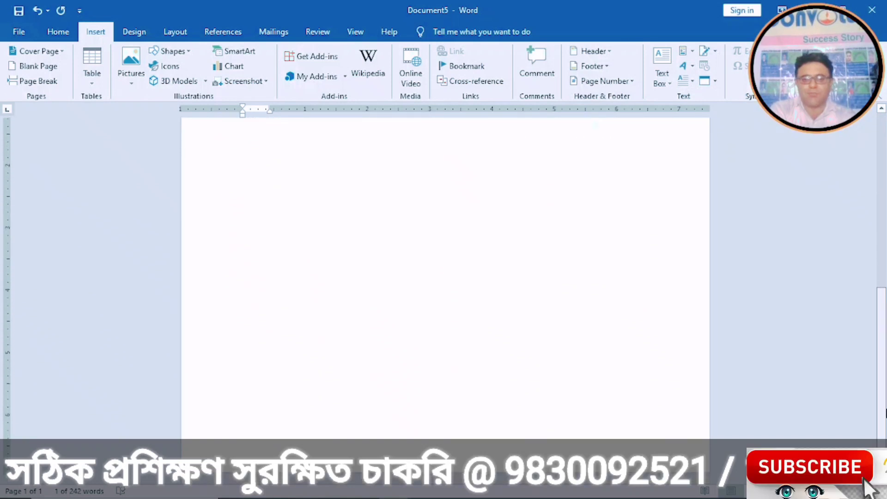
scroll(866, 313, up, 15)
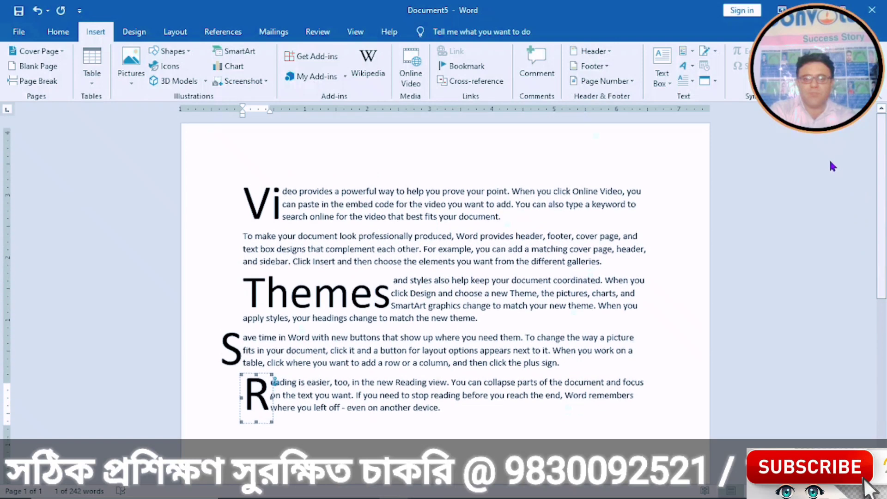
Step: Change the first paragraph's "Vi" drop cap to In margin while the words "fits your" inside that paragraph are selected
click(459, 223)
drag(437, 222, 454, 222)
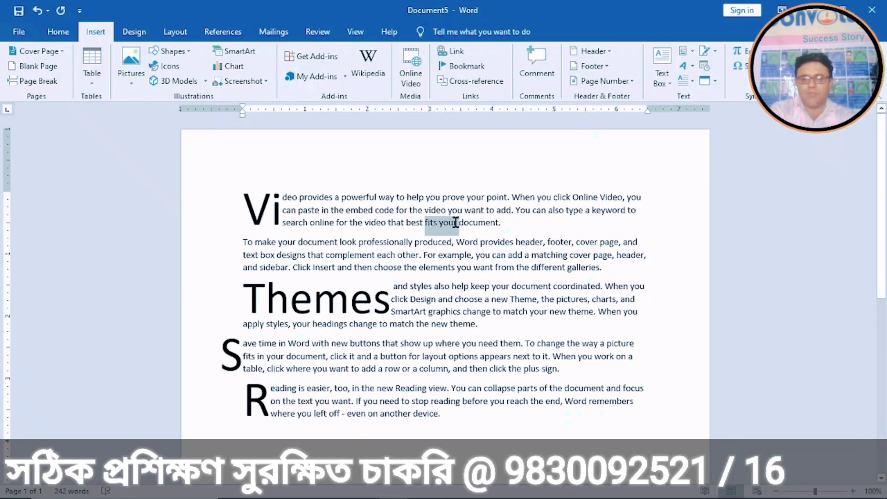
click(693, 82)
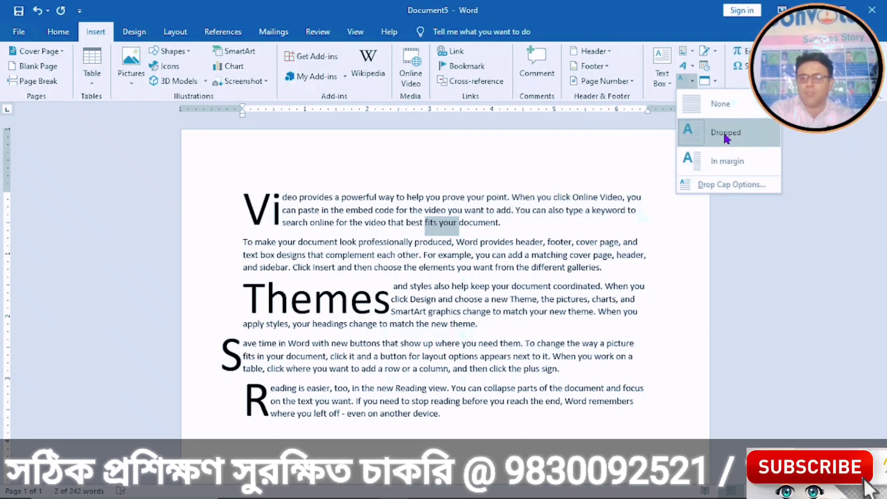
click(703, 161)
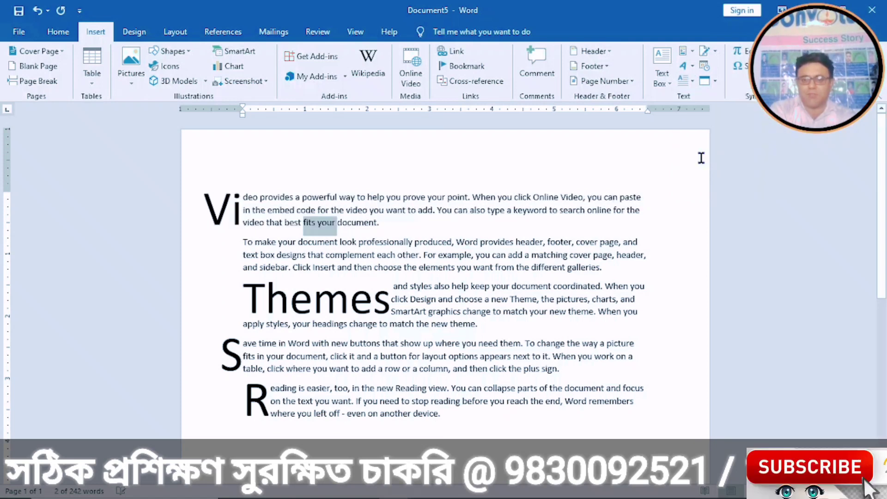
click(458, 231)
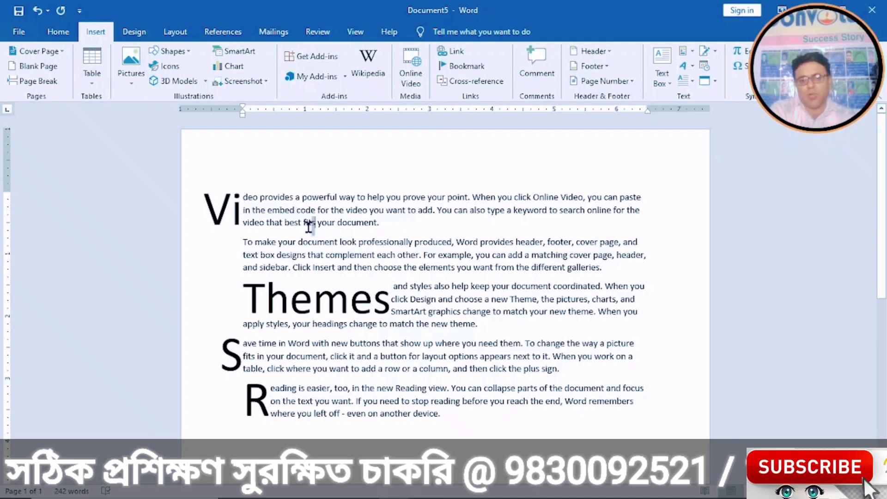
drag(315, 224, 332, 227)
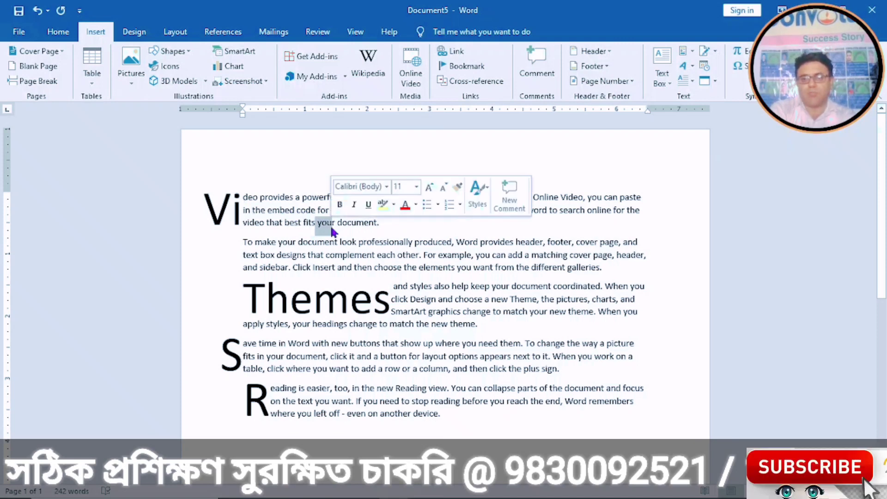
click(220, 271)
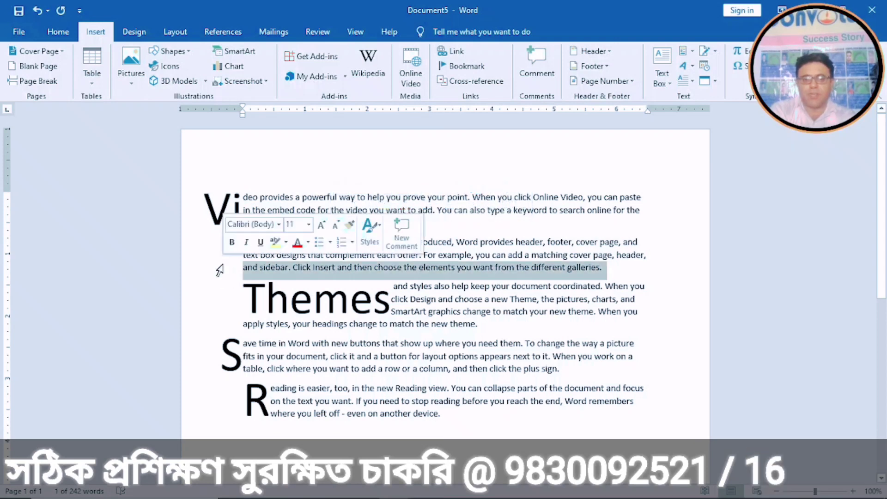
click(469, 225)
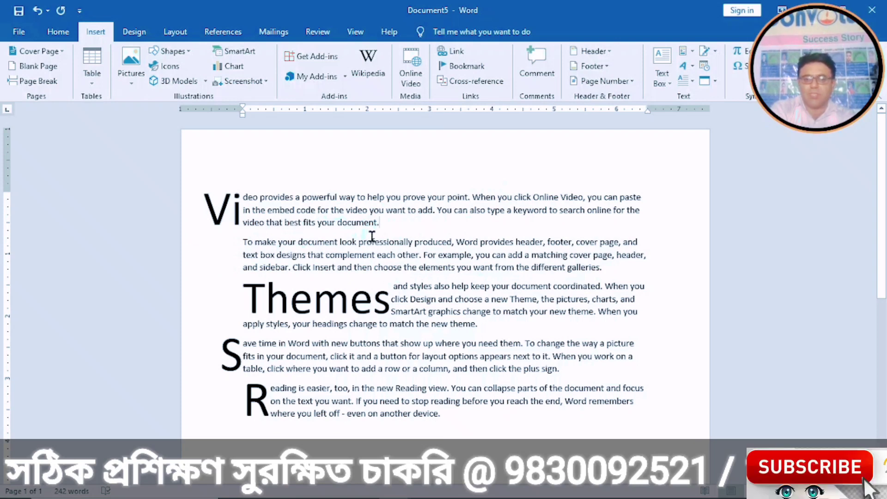
Step: Apply an In margin drop cap to the second paragraph while the word "Word" in its first line is selected
drag(453, 241, 478, 247)
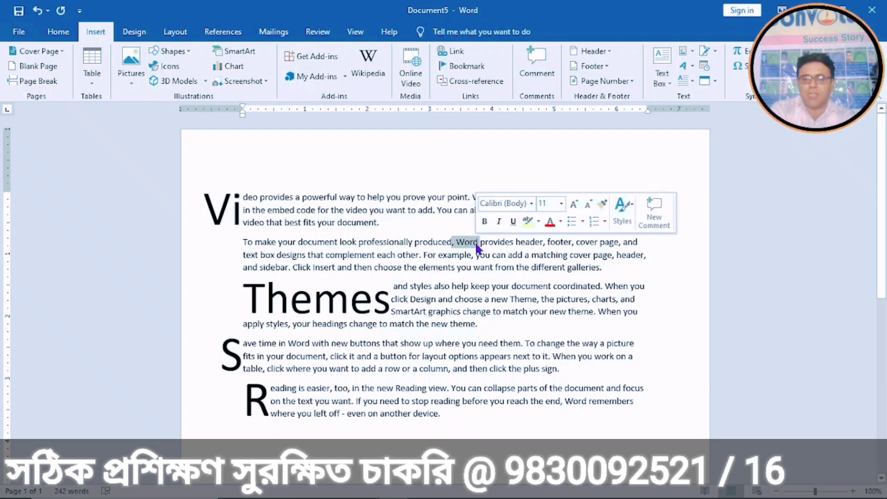
click(692, 79)
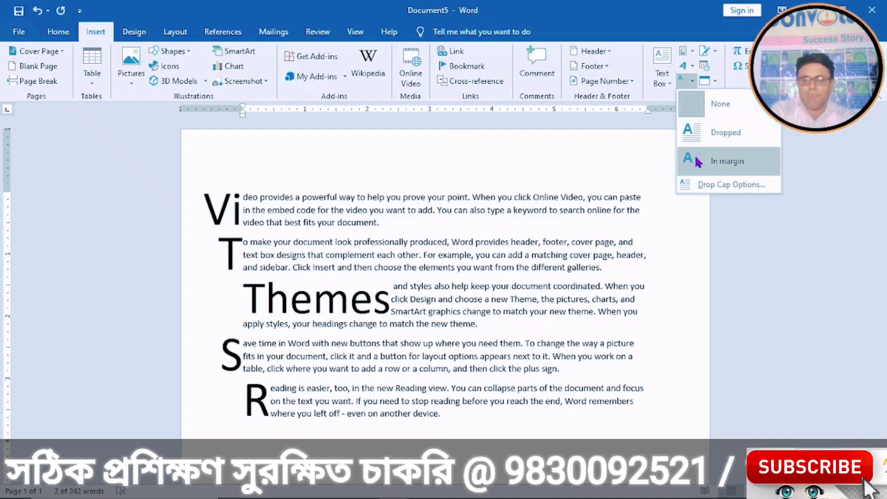
click(698, 162)
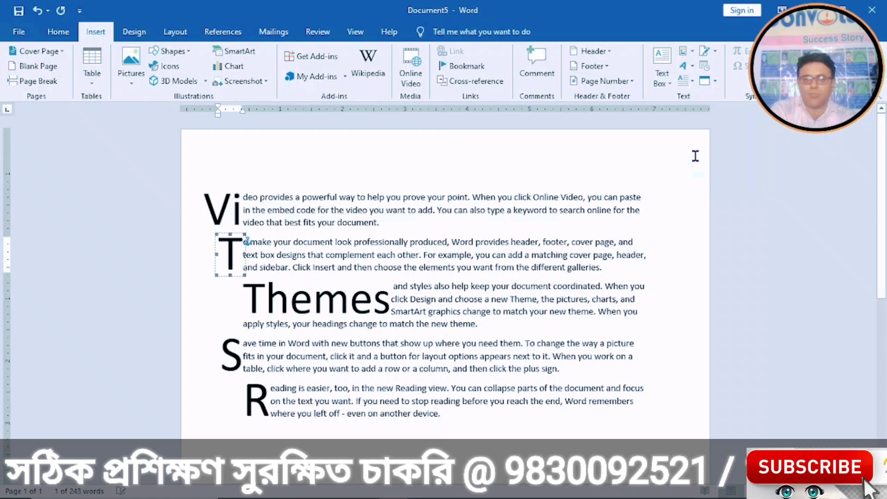
click(566, 224)
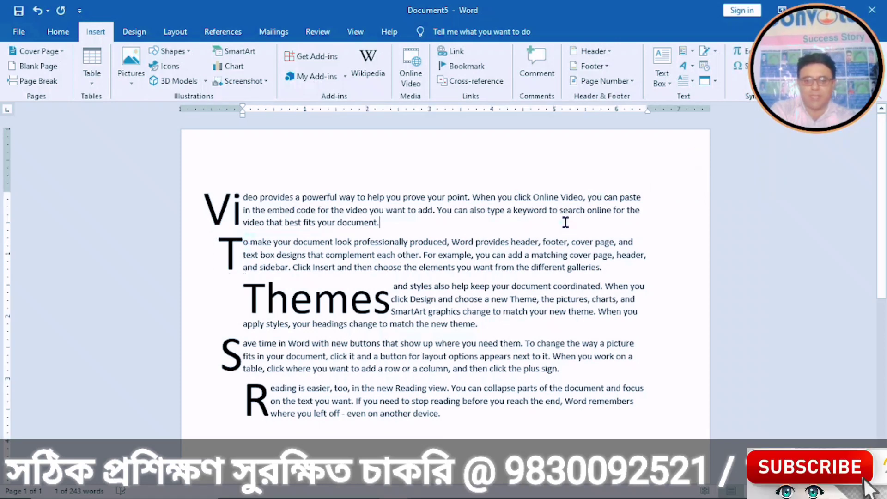
Step: Change the "Themes" drop cap to In margin while the letter "a" of "apply" in that paragraph is selected
click(245, 324)
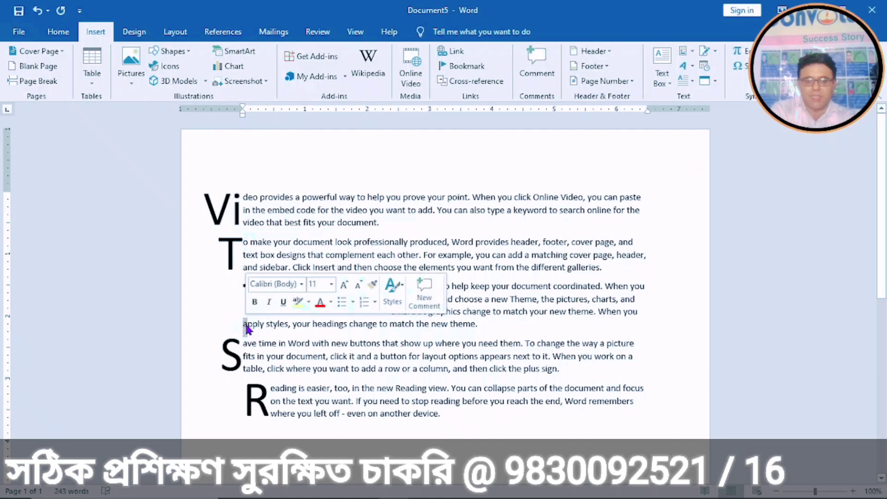
click(695, 80)
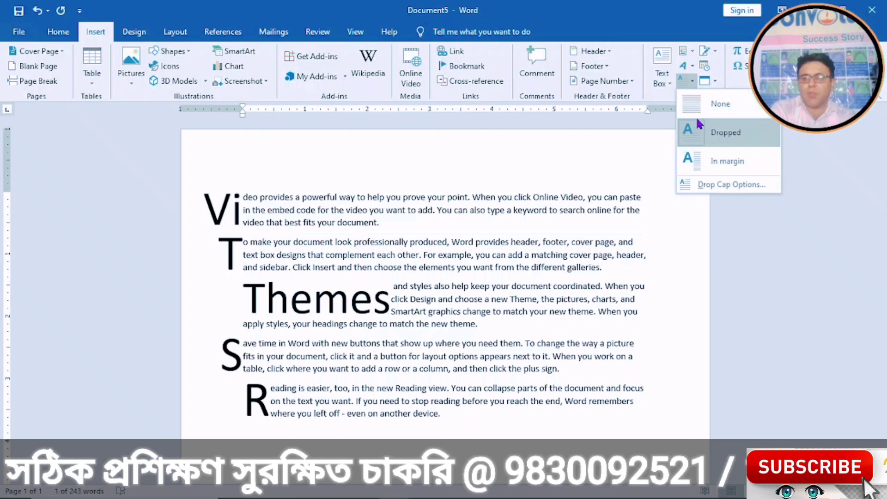
click(703, 160)
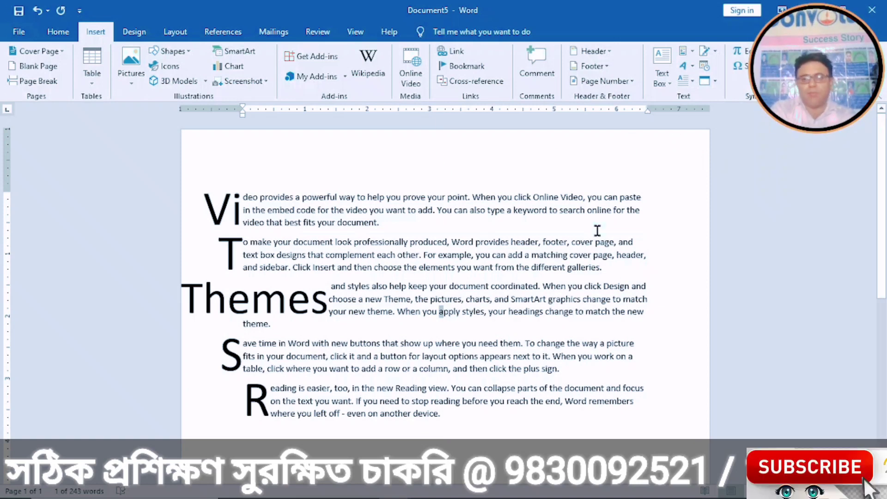
click(211, 194)
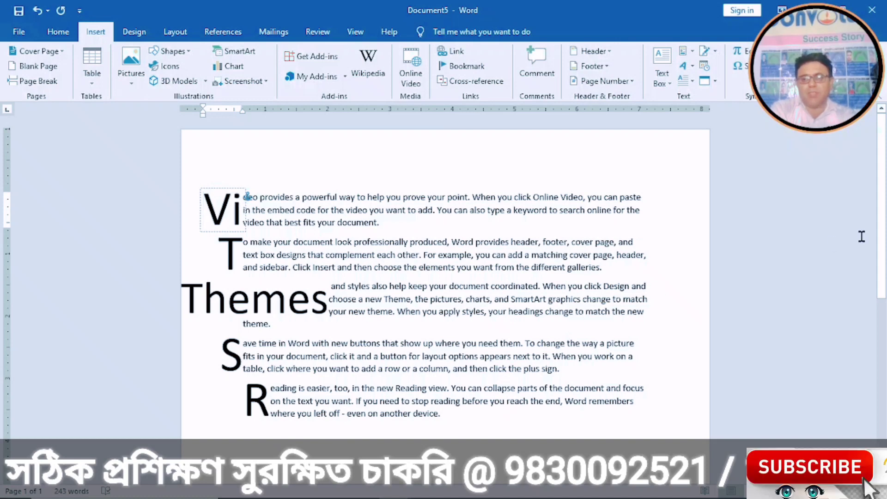
drag(886, 226, 886, 184)
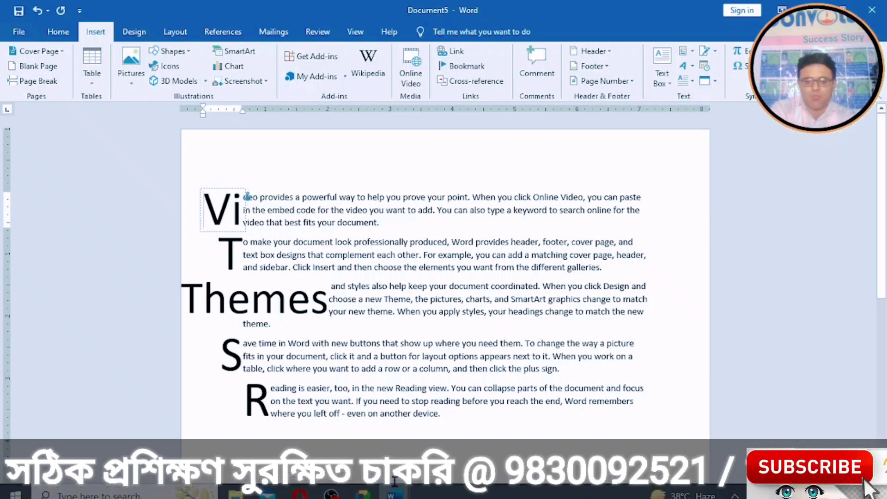
Step: Switch to the "ms office syllabus" document and check the Class 4 list for the topic after drop cap
mouse_move(395, 494)
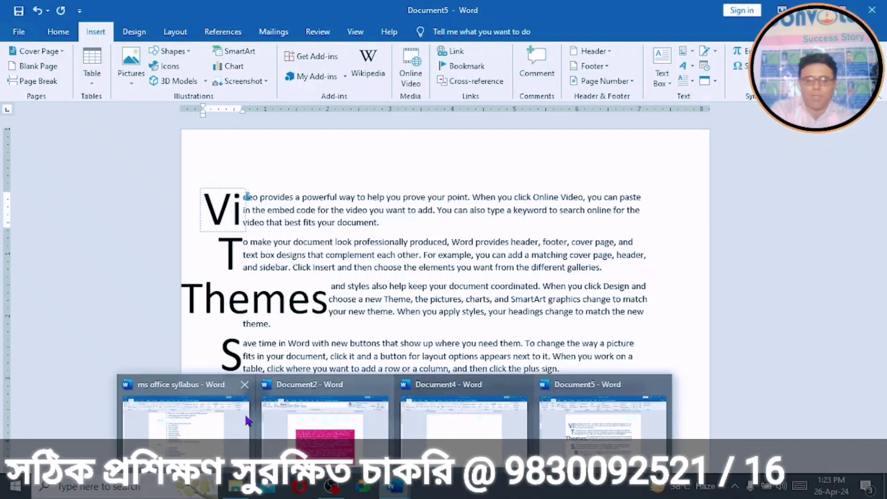
click(219, 417)
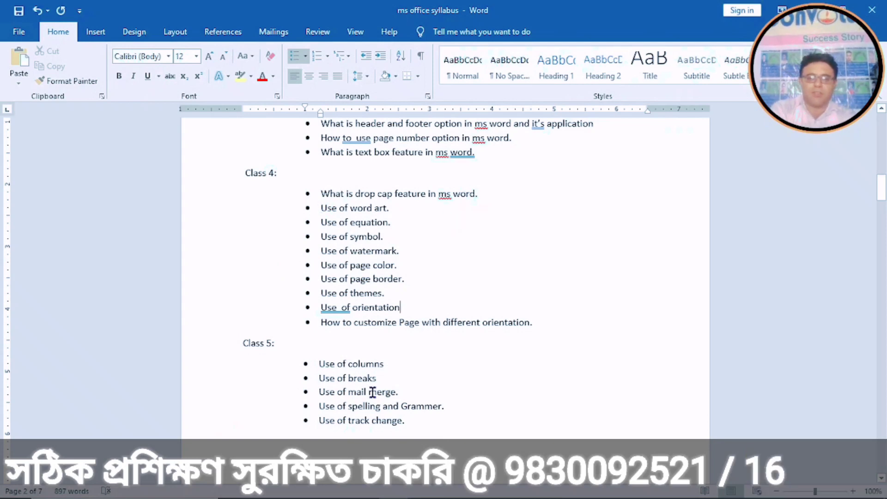
mouse_move(269, 495)
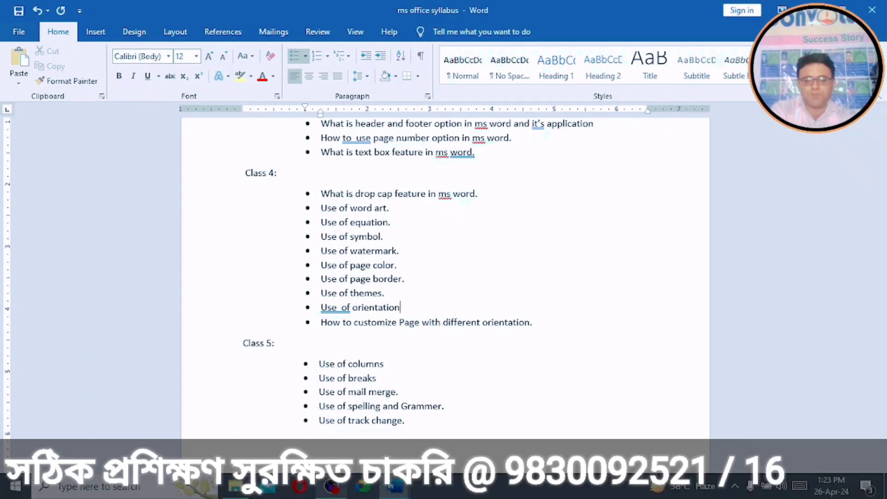
click(332, 487)
click(332, 486)
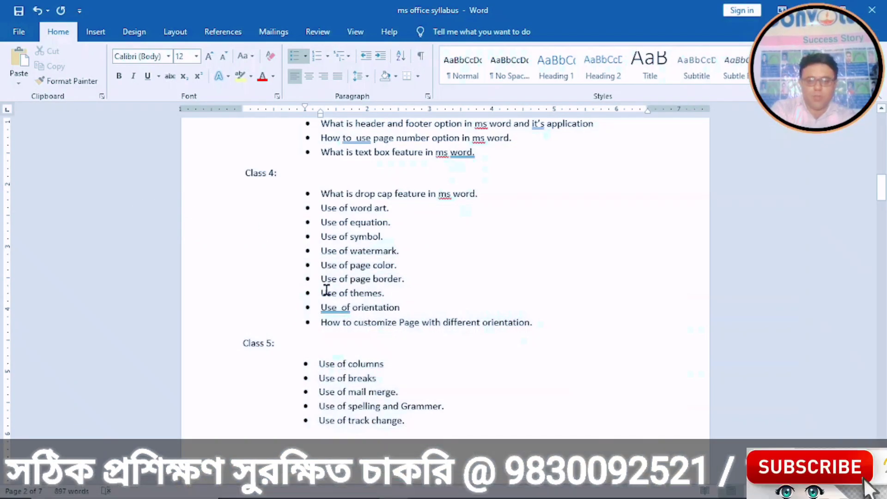
Step: Switch to the blank Document4 and insert a WordArt object using the solid blue style in the gallery's third row
mouse_move(363, 497)
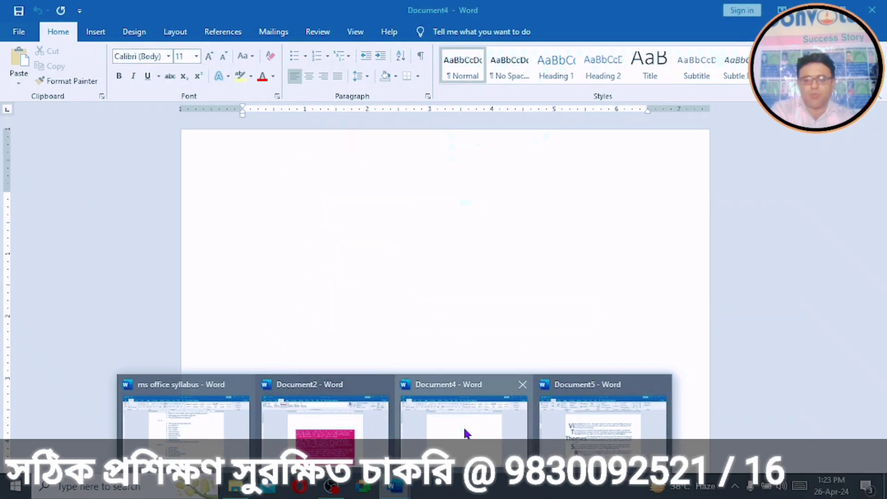
click(464, 427)
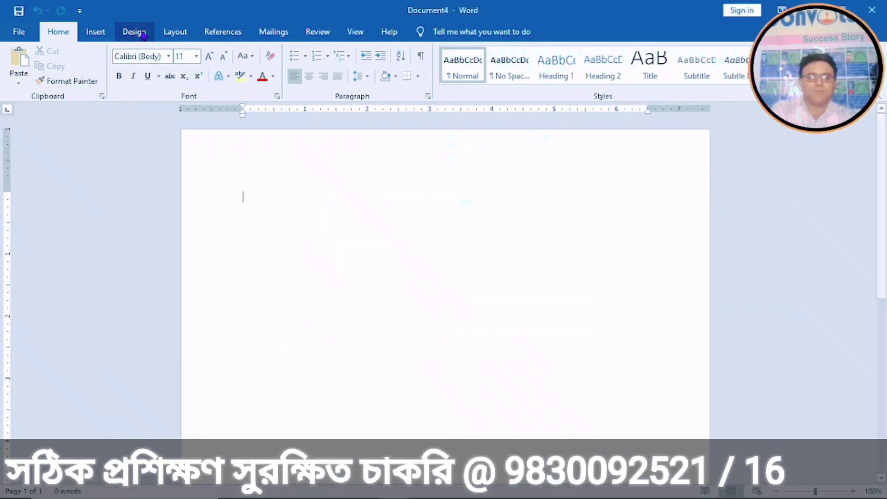
click(94, 31)
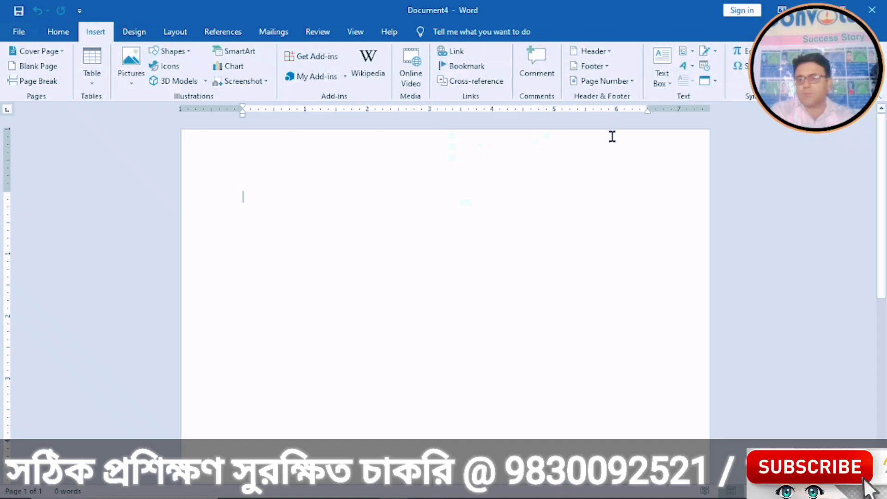
click(686, 66)
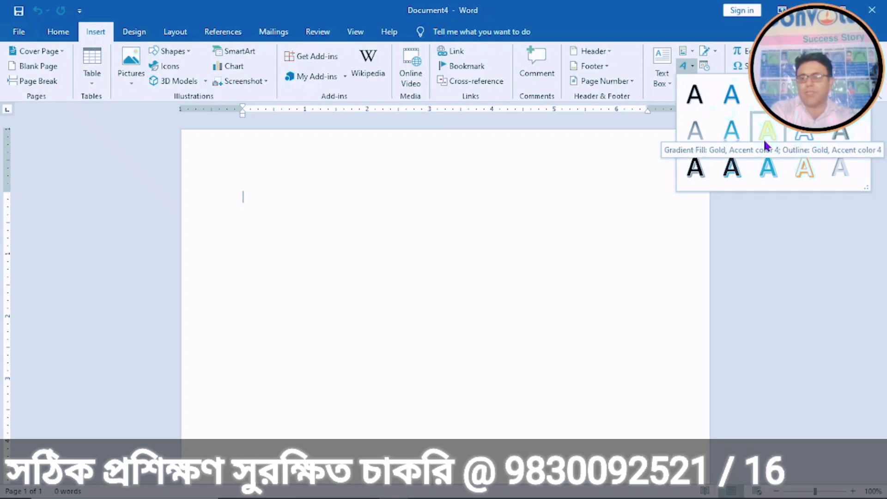
click(769, 173)
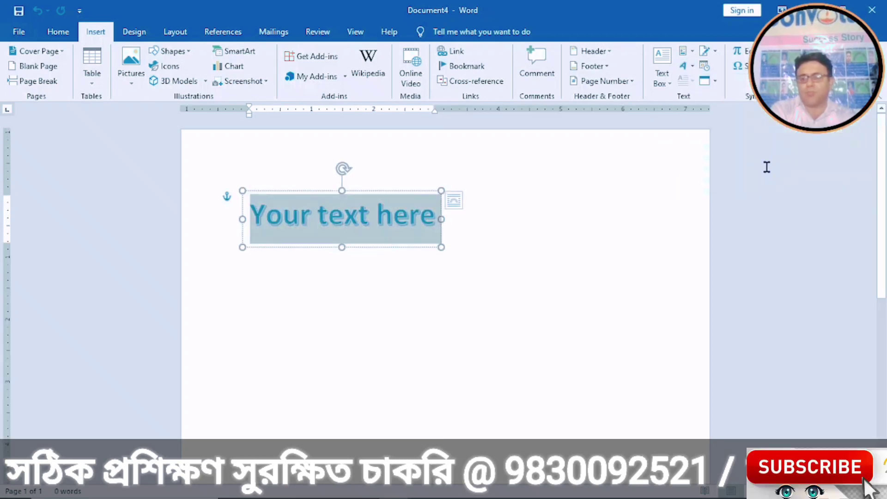
Step: Replace the WordArt placeholder with "This is an example of word feature in ms word" and leave its layout options as they are
text(Thi)
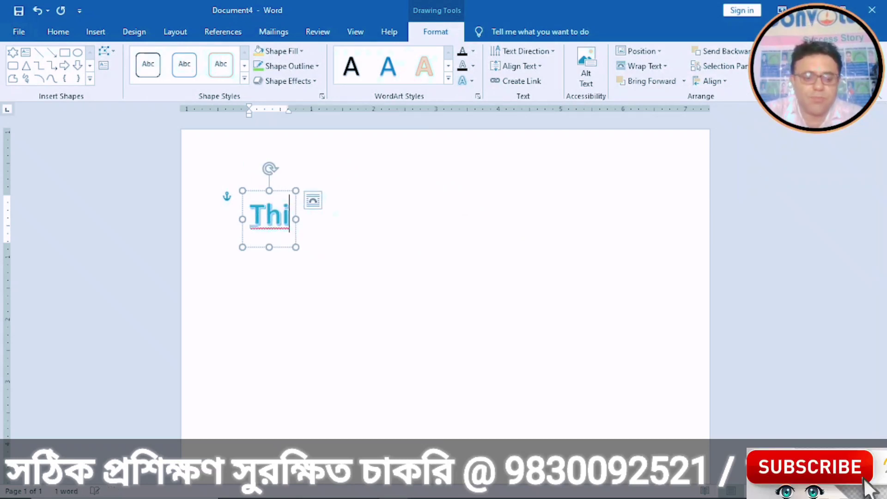
text(s is an example)
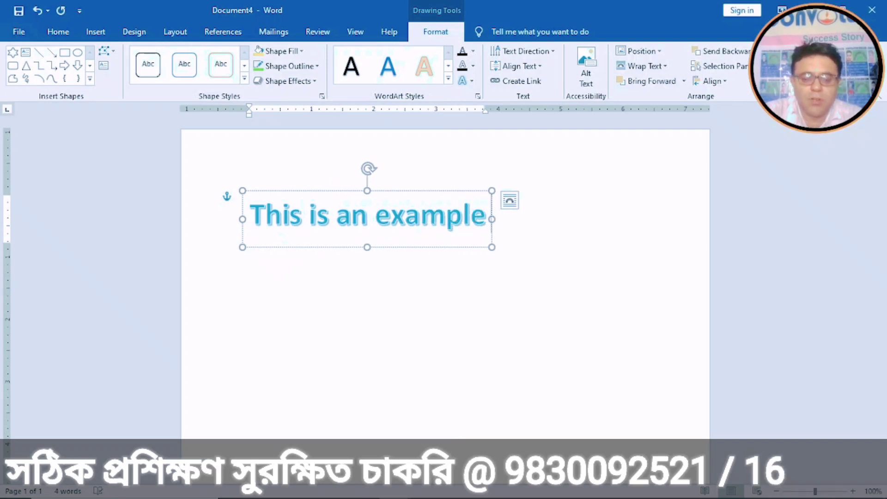
text( of word fe)
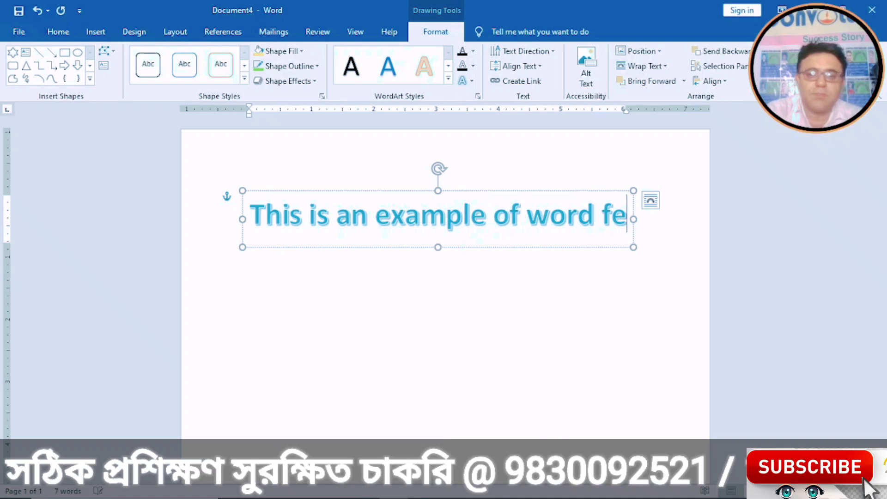
text(at)
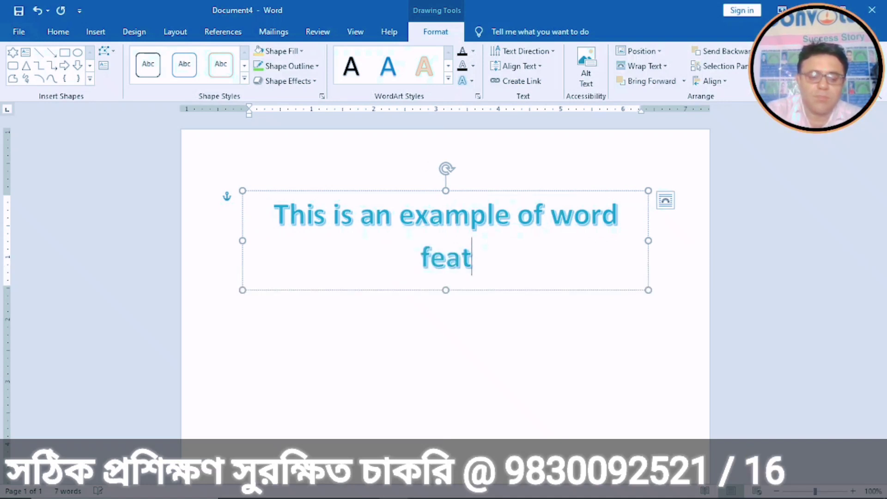
text(ure in )
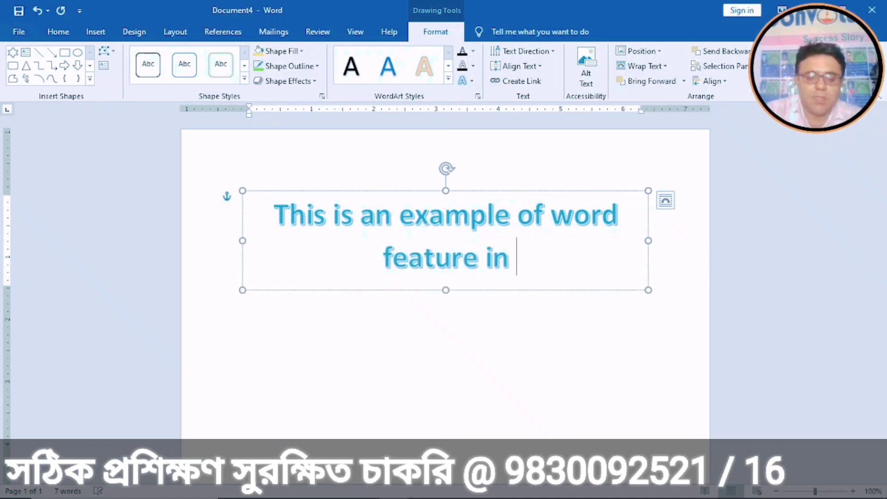
text(ms word)
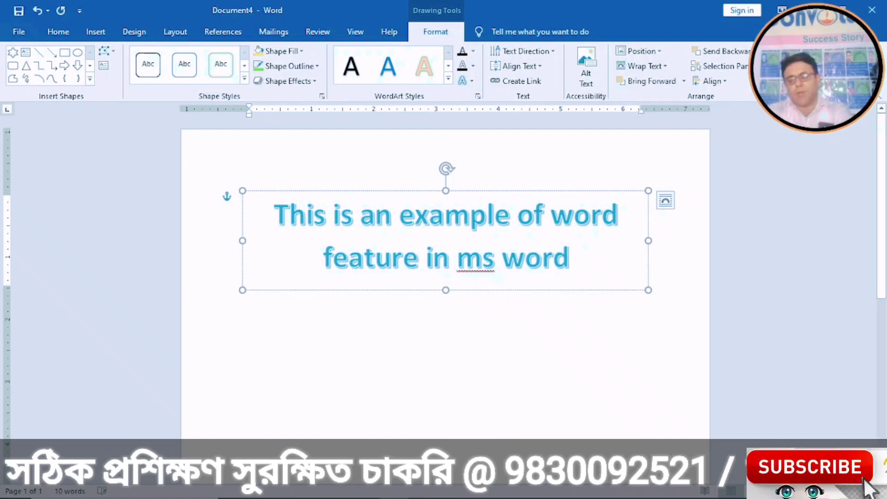
click(670, 208)
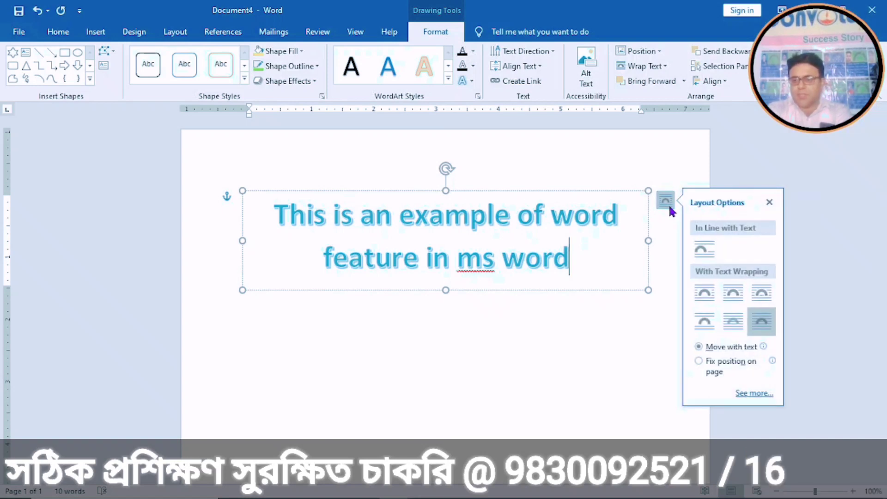
click(525, 351)
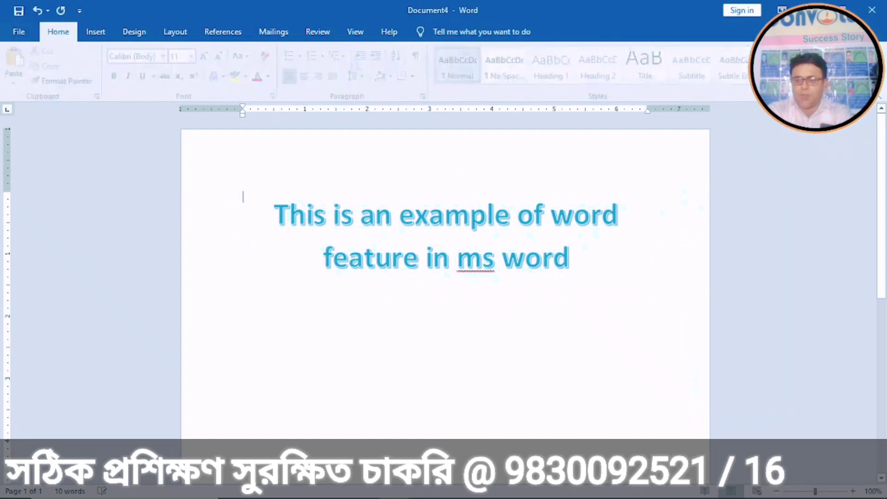
Step: Tilt the blue WordArt counterclockwise and reshape it into a narrower four-line block near the page's upper-left corner
click(519, 218)
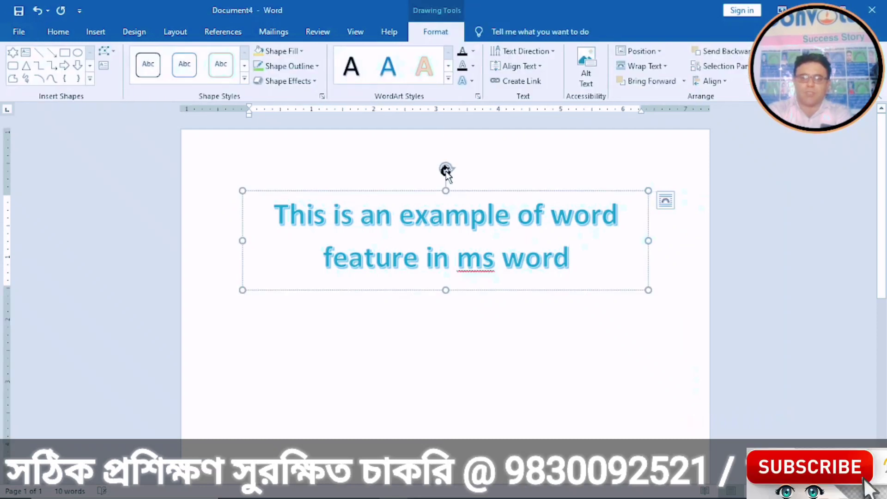
drag(447, 170, 429, 202)
drag(632, 156, 448, 246)
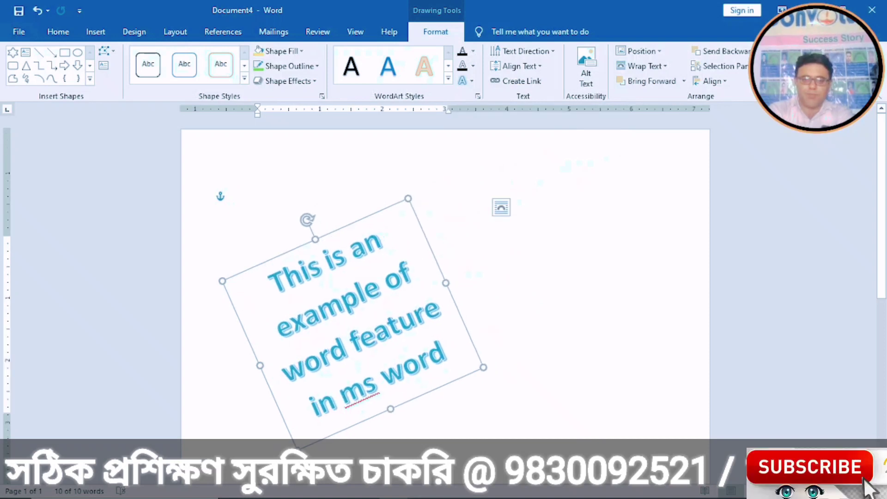
drag(309, 244, 303, 193)
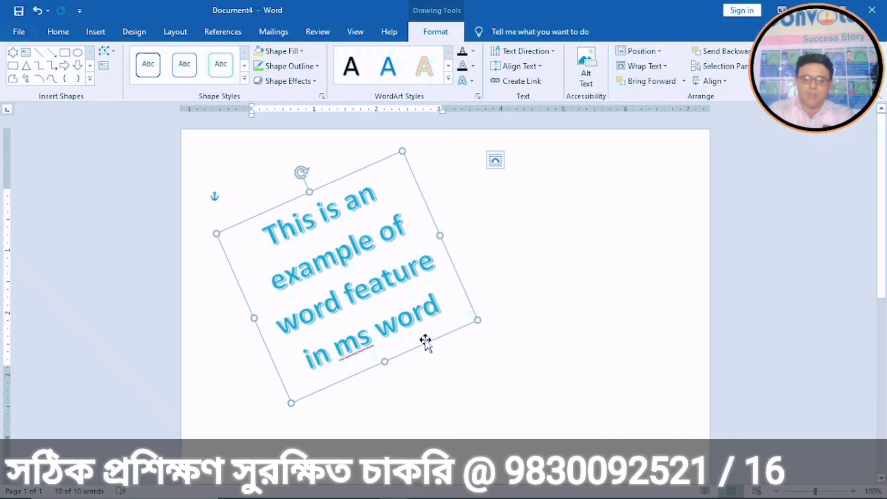
drag(384, 359, 420, 357)
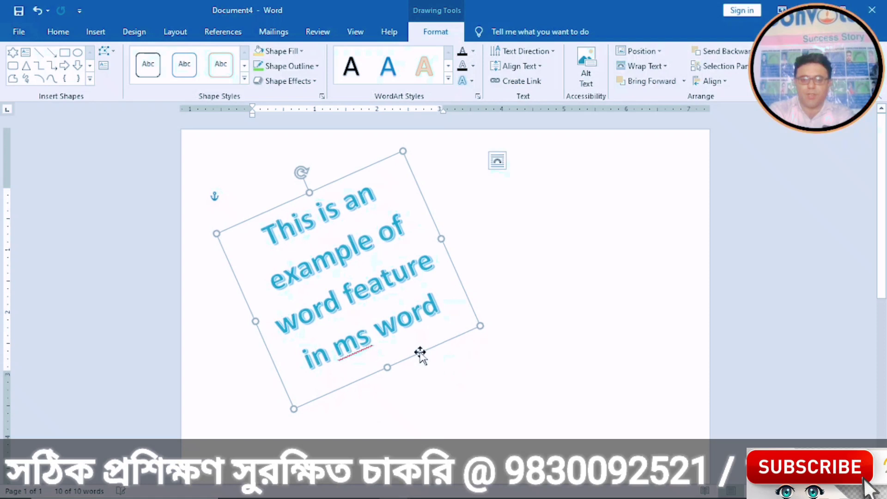
Step: Insert a second WordArt in the orange outlined style and move it below and to the right of the blue one
drag(882, 250, 882, 275)
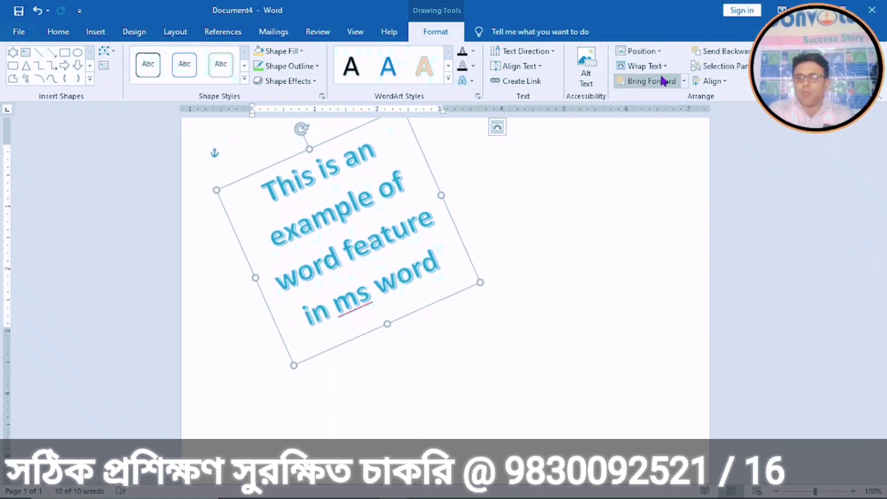
click(243, 153)
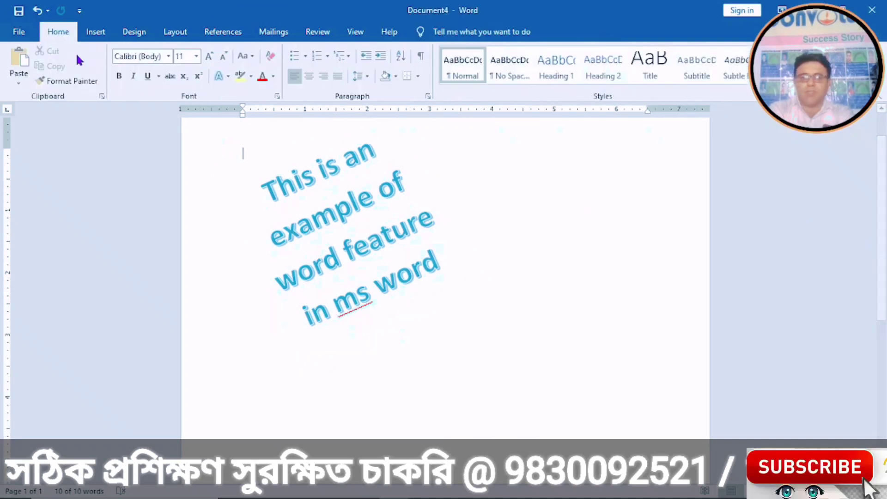
click(97, 34)
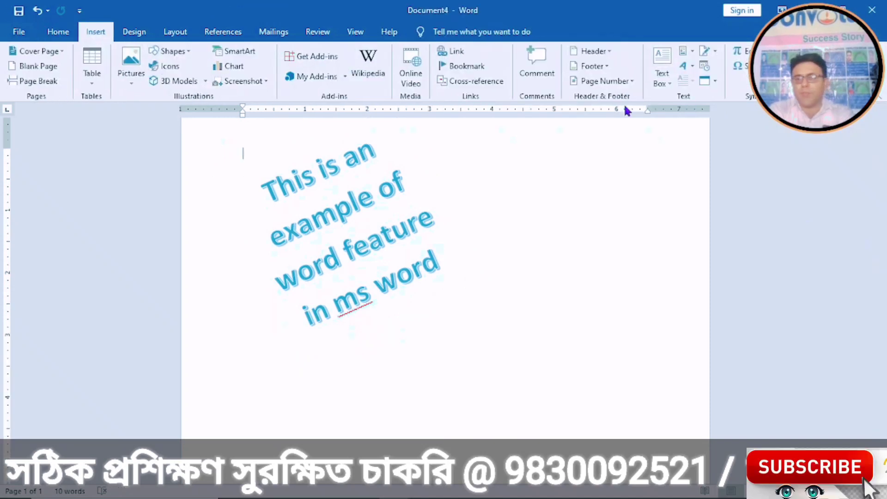
click(691, 67)
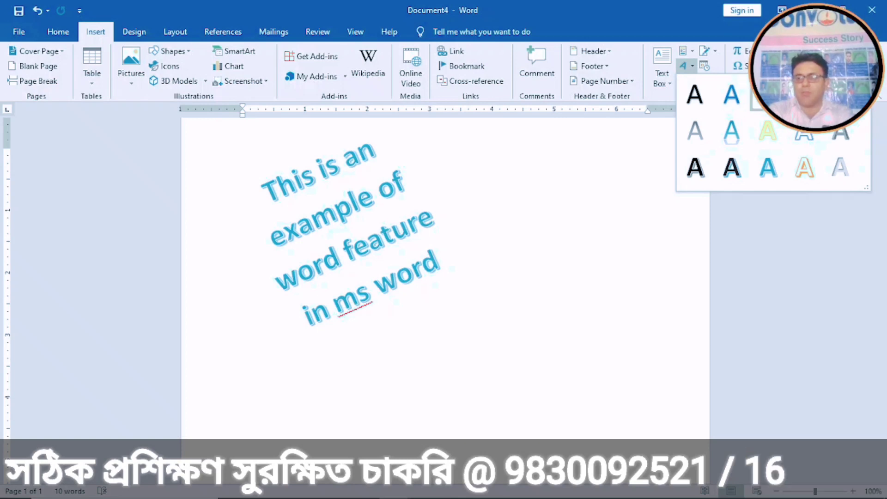
click(714, 134)
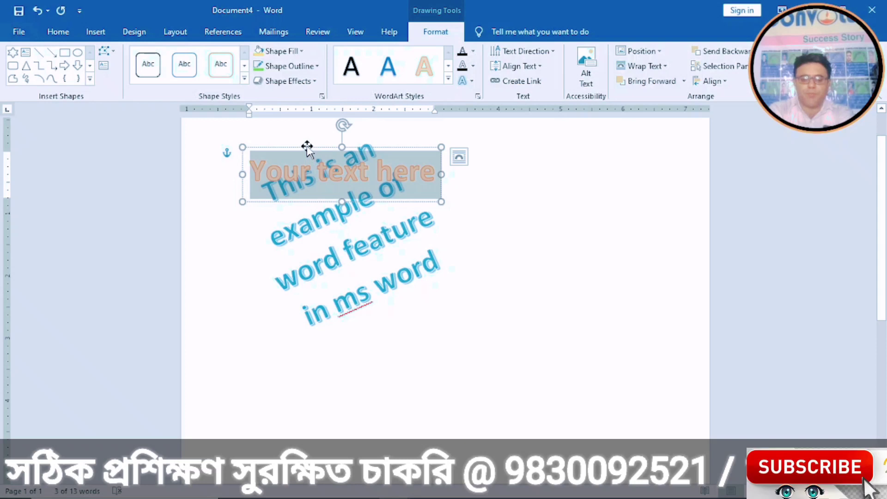
drag(311, 150, 484, 333)
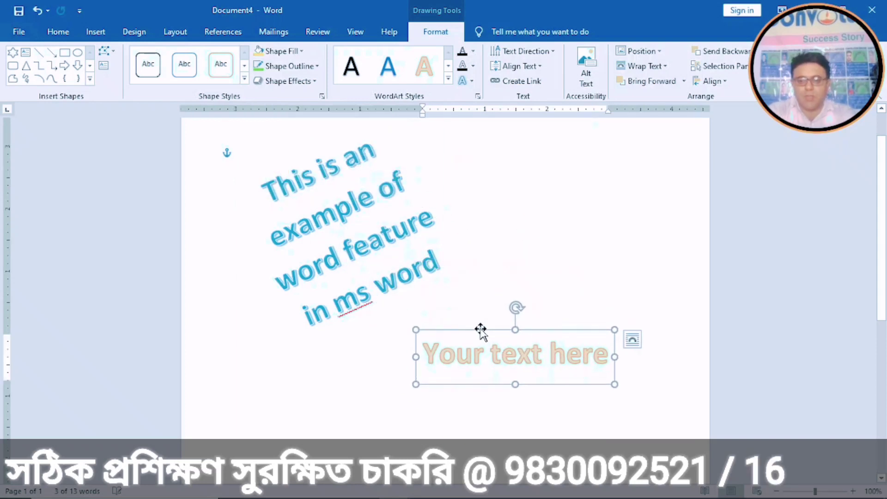
Step: Clear all the placeholder text from the orange WordArt
click(470, 345)
text(it)
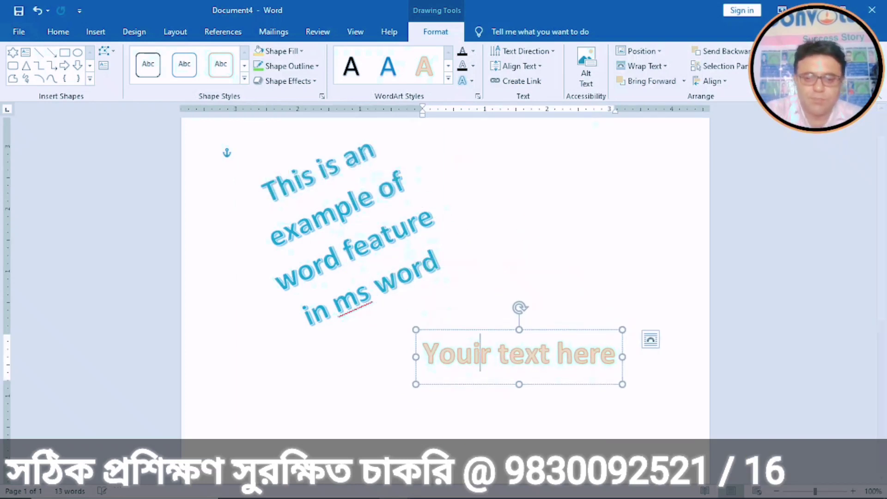
key(End)
key(BackSpace)
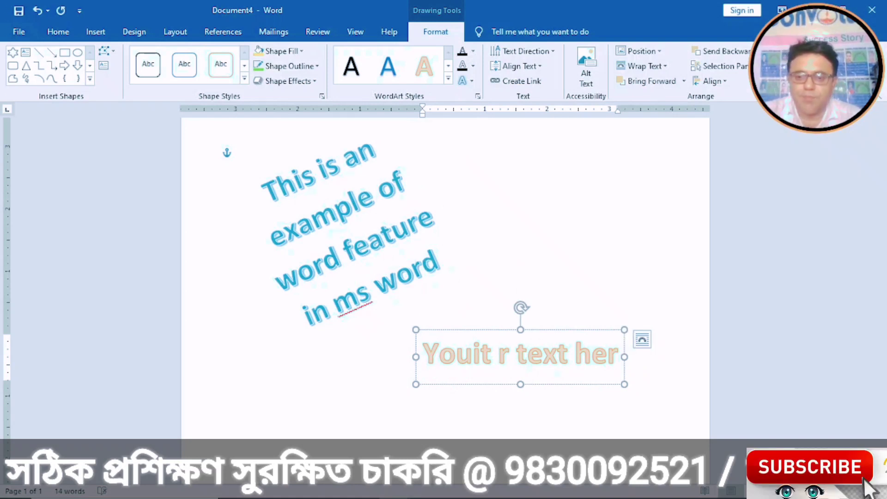
key(BackSpace)
key(BackSpace)
key(BackSpace)
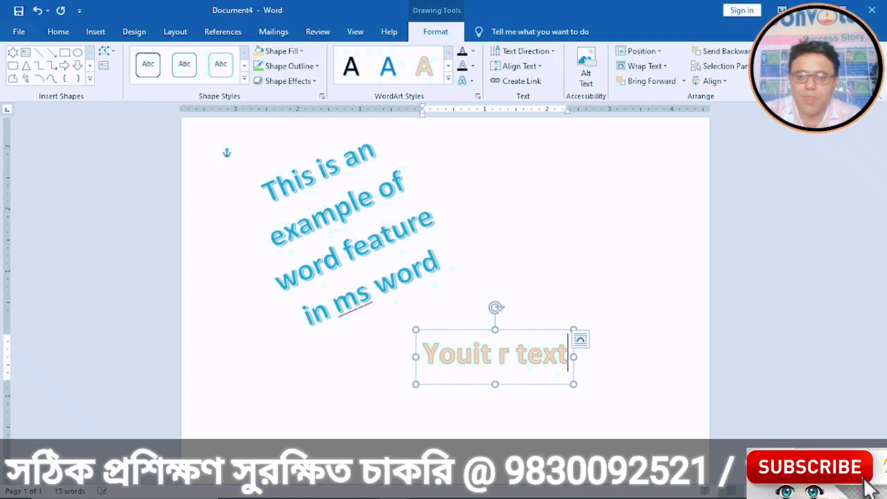
key(BackSpace)
key(BackSpace)
key(BackSpace)
key(BackSpace)
key(BackSpace)
key(BackSpace)
key(BackSpace)
key(BackSpace)
key(BackSpace)
key(BackSpace)
key(BackSpace)
key(BackSpace)
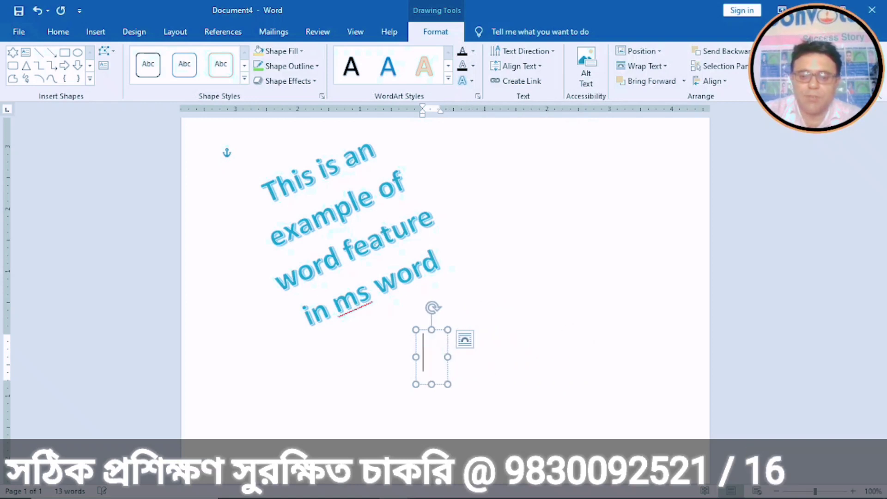
Step: Enter "It is used for formatting" as the orange WordArt's text
text(It is used o)
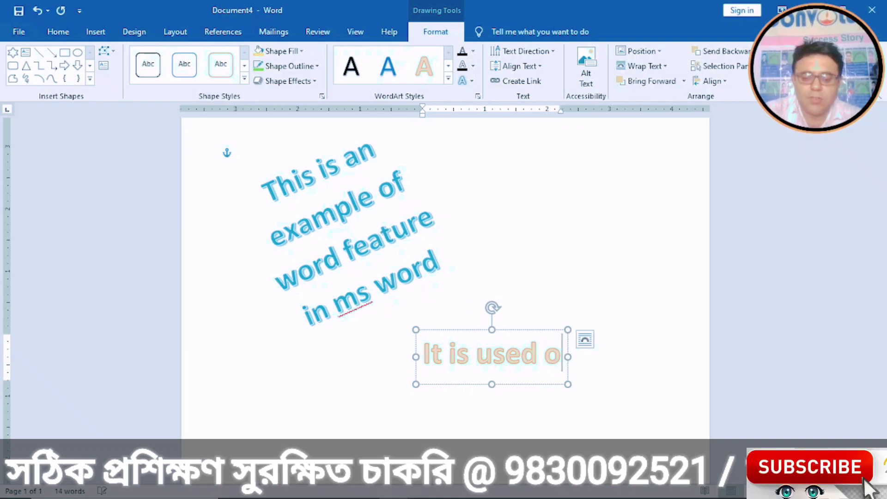
text(form)
key(BackSpace)
key(BackSpace)
key(BackSpace)
key(BackSpace)
key(BackSpace)
text(for)
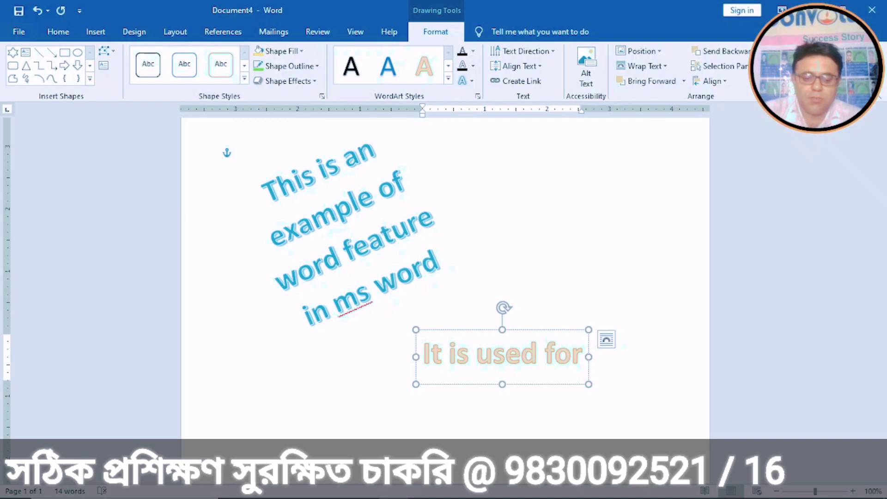
text( form)
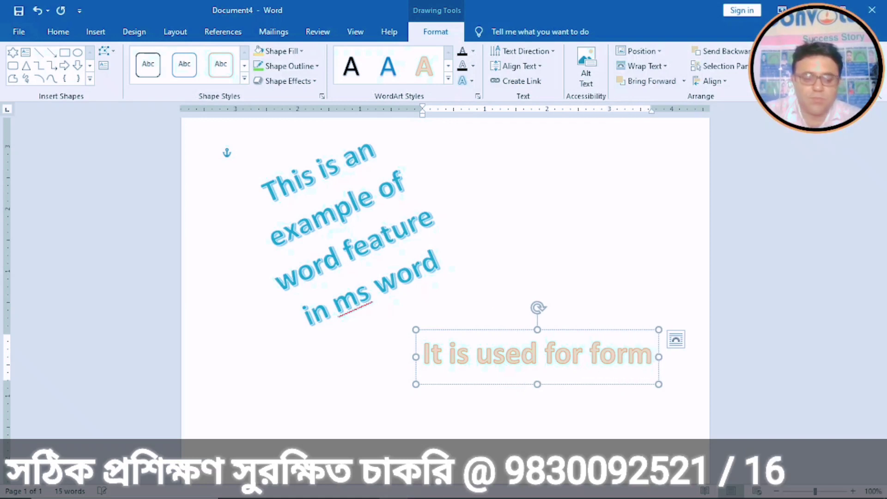
text(atting)
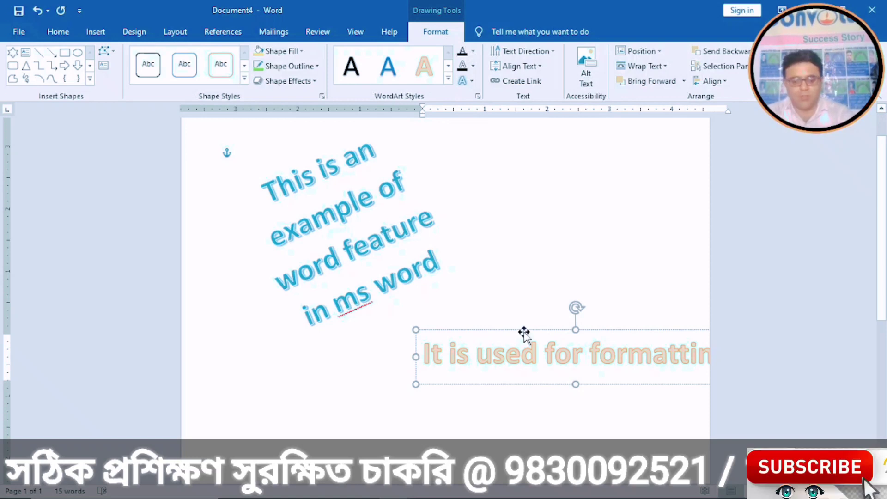
Step: Move the orange WordArt fully onto the page and tilt it counterclockwise into a steep diagonal below the blue WordArt
drag(524, 332, 420, 358)
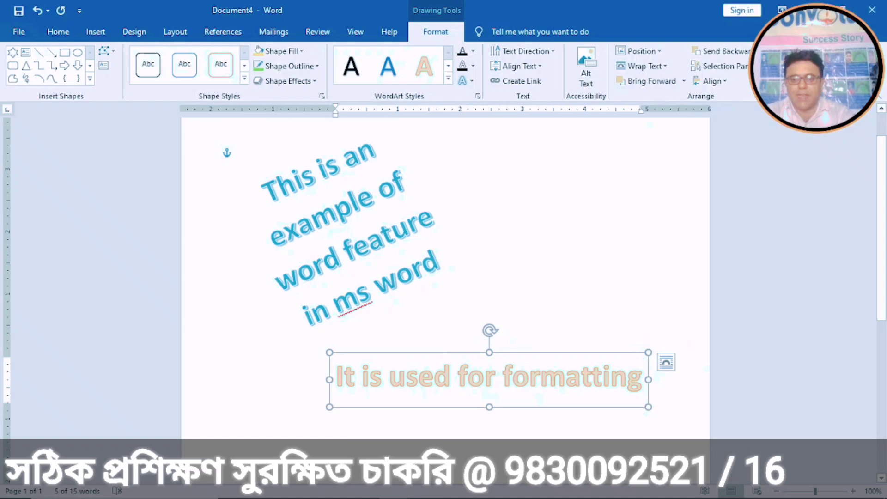
drag(488, 332, 466, 357)
drag(882, 273, 882, 299)
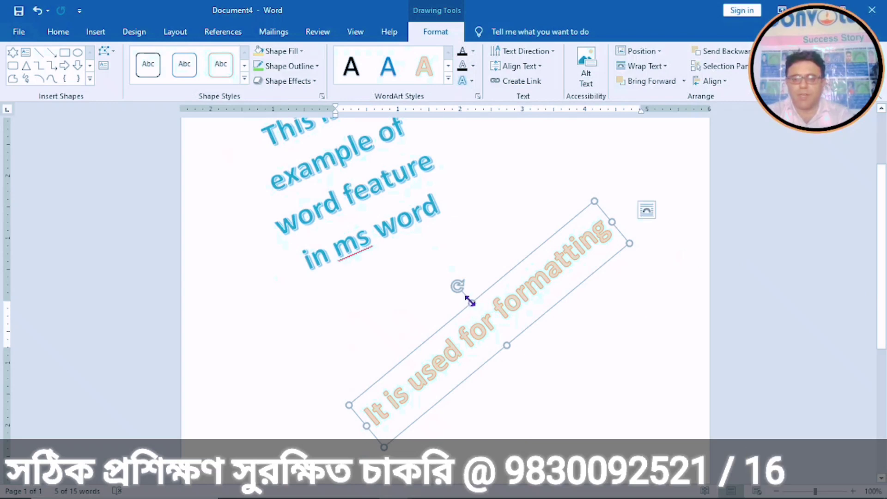
drag(474, 298, 418, 338)
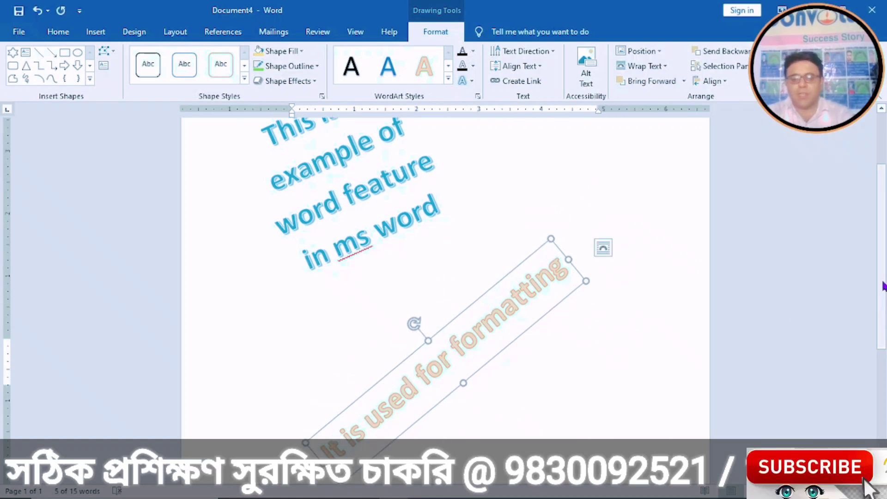
drag(883, 287, 886, 197)
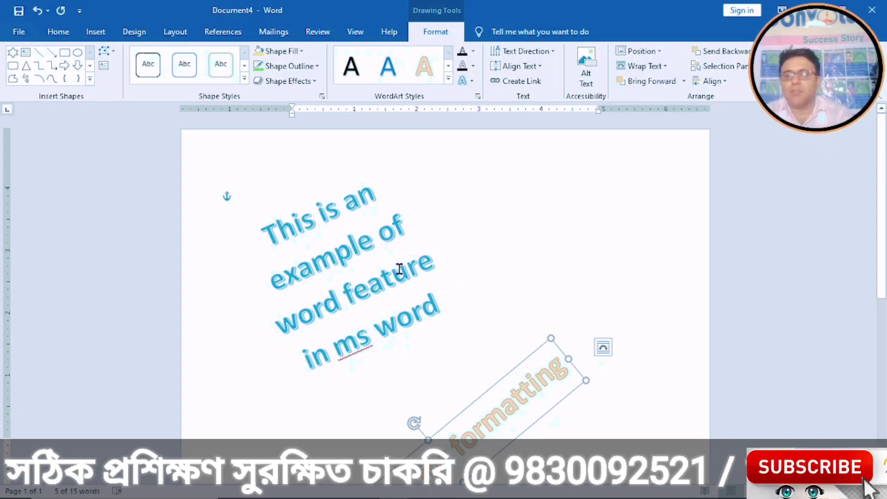
Step: Delete the blue WordArt and the orange WordArt, leaving the page of Document4 empty
click(342, 207)
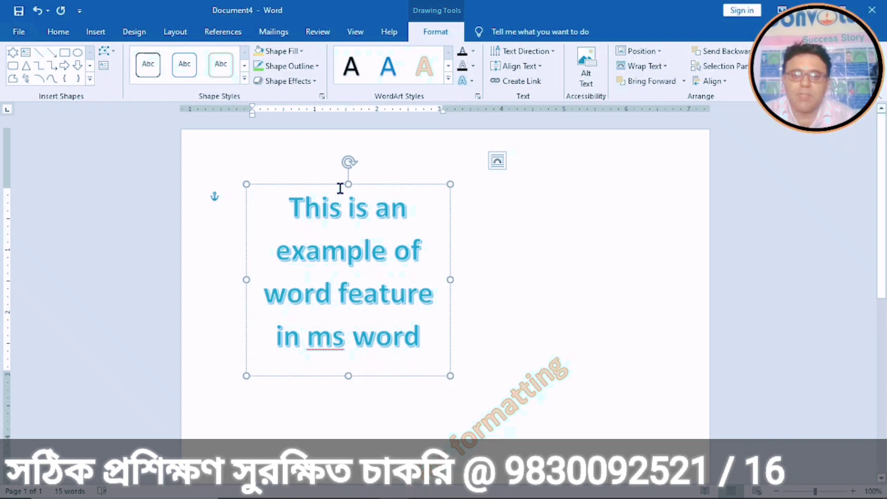
click(343, 183)
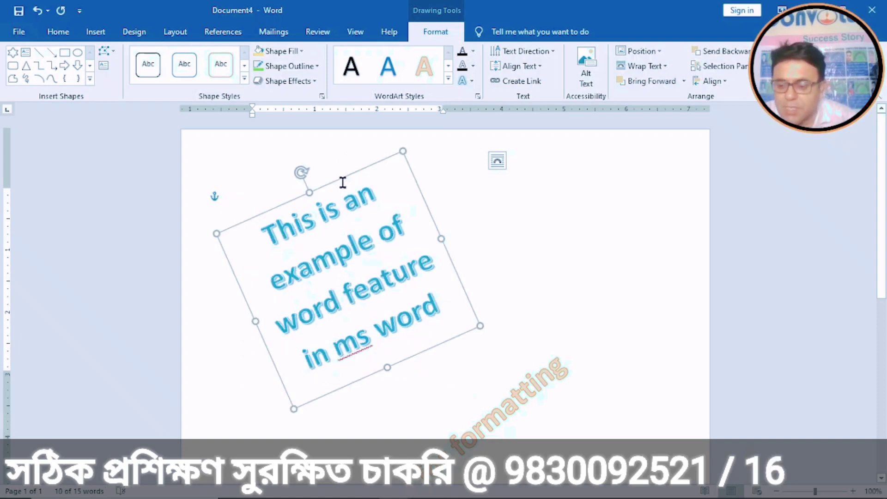
key(Delete)
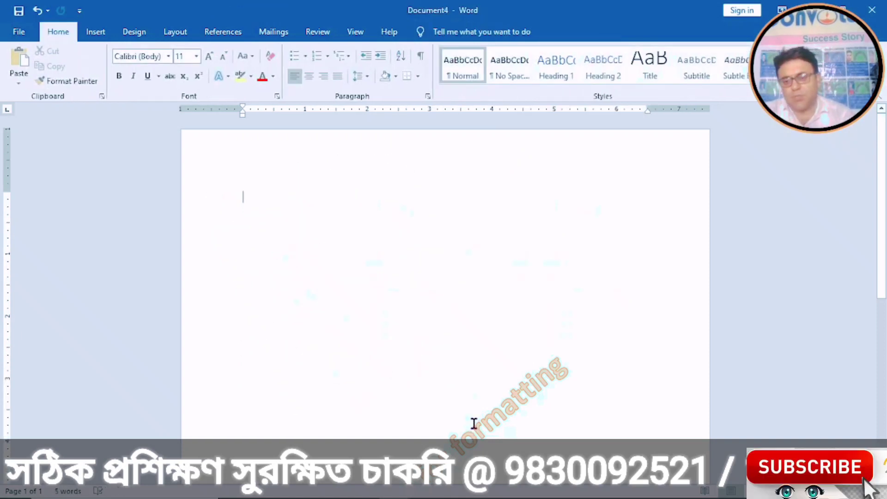
key(ctrl+z)
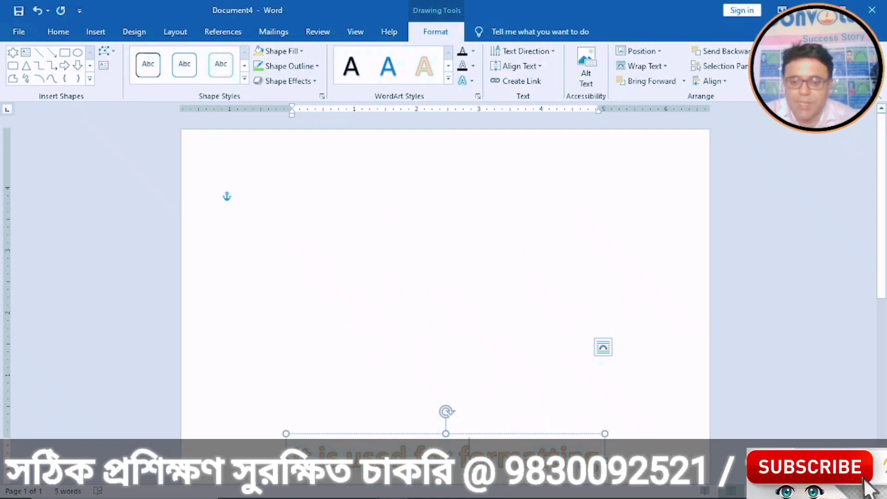
key(ctrl+y)
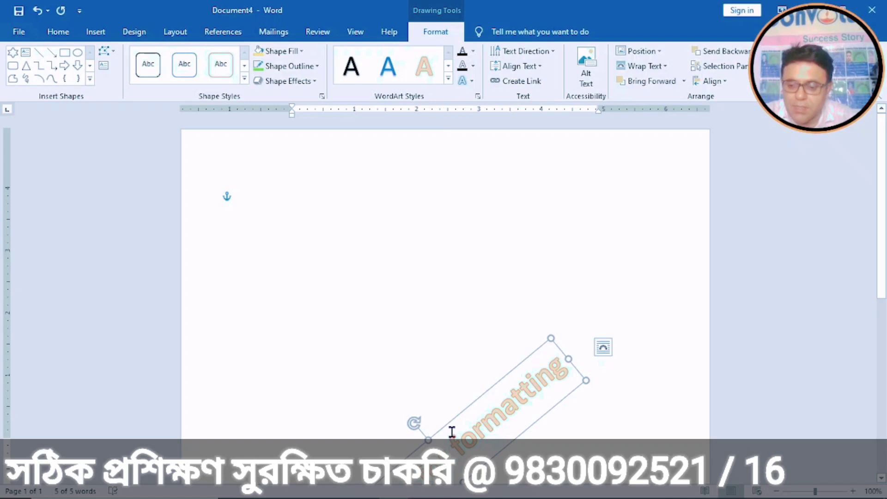
key(Delete)
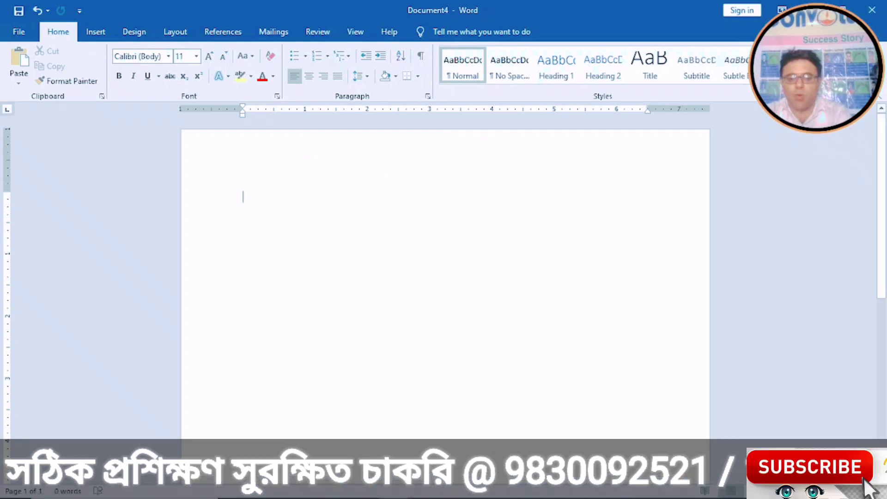
Step: Switch to the ms office syllabus document, highlight "Use of word art." under Class 4 and place the cursor after "Use of equation."
mouse_move(393, 498)
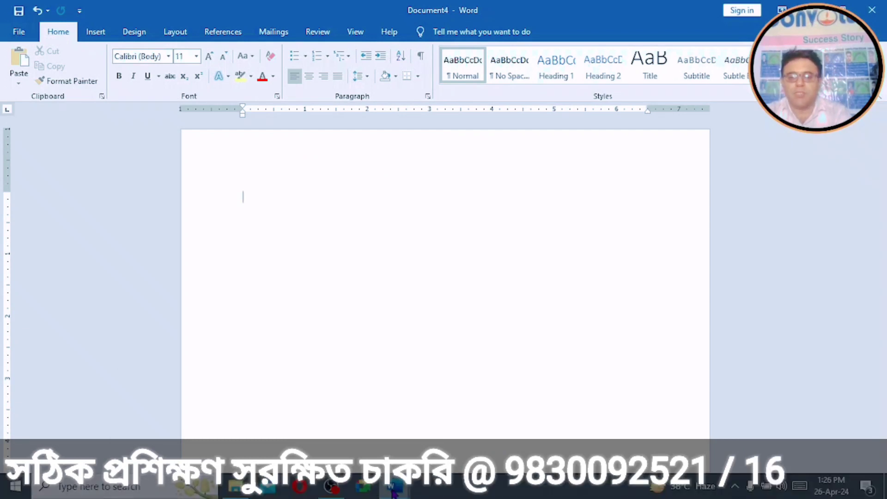
click(198, 411)
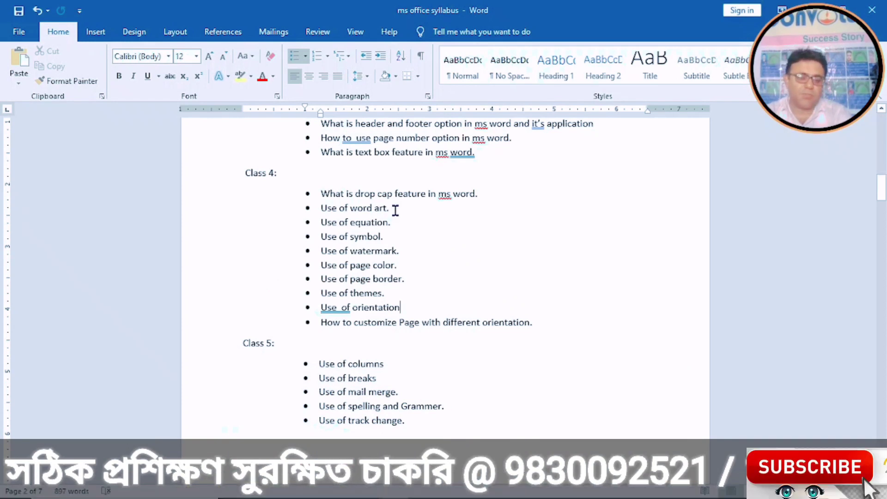
drag(395, 209, 320, 209)
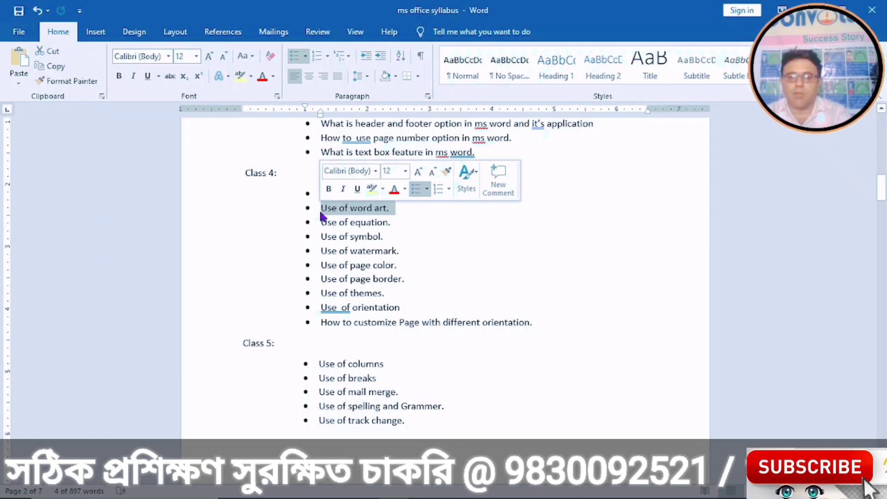
click(392, 224)
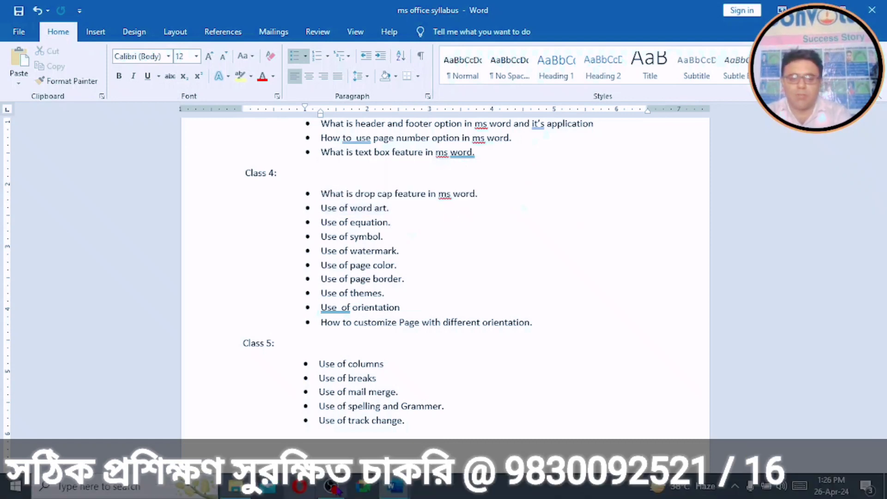
Step: Return to Document4 and insert the built-in Quadratic Formula equation on the empty page
mouse_move(395, 486)
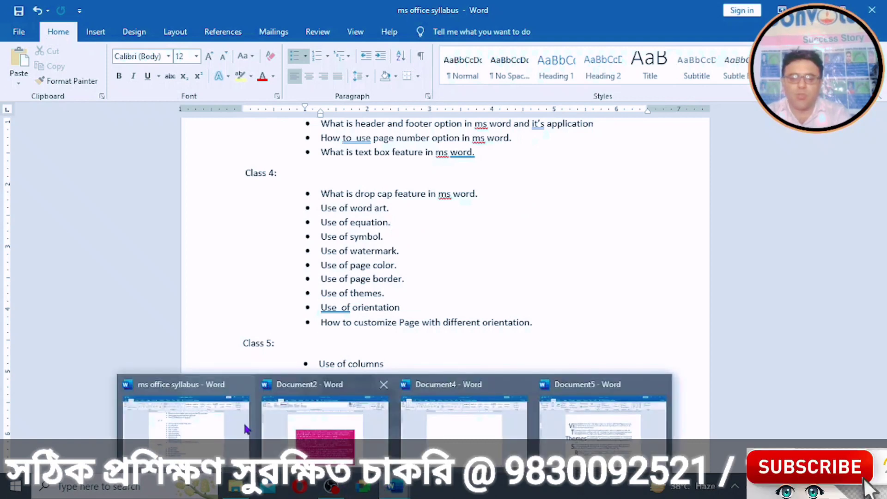
click(477, 426)
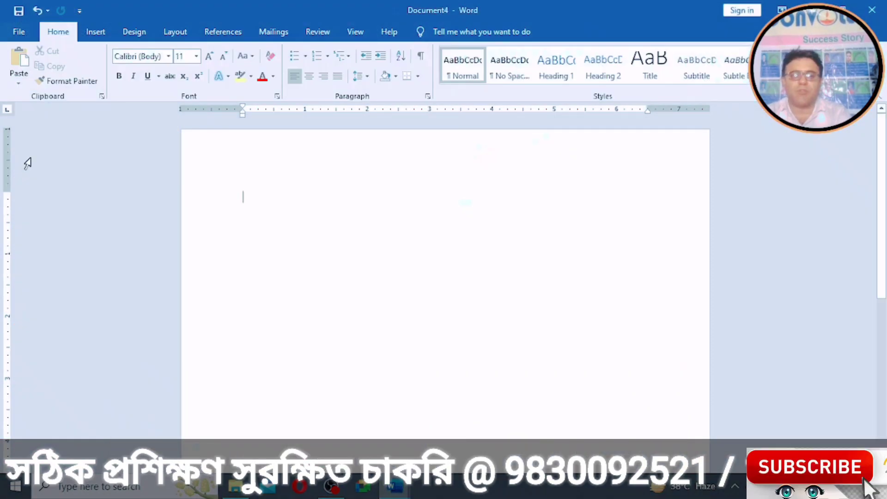
click(95, 34)
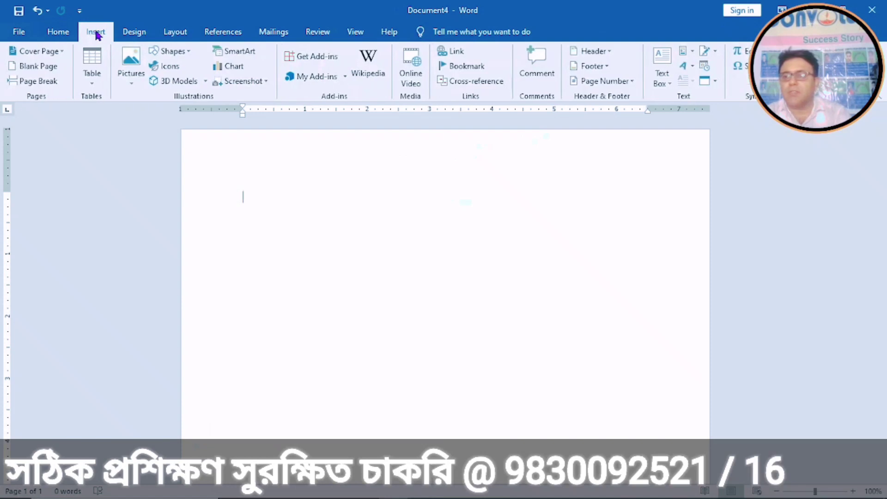
click(788, 51)
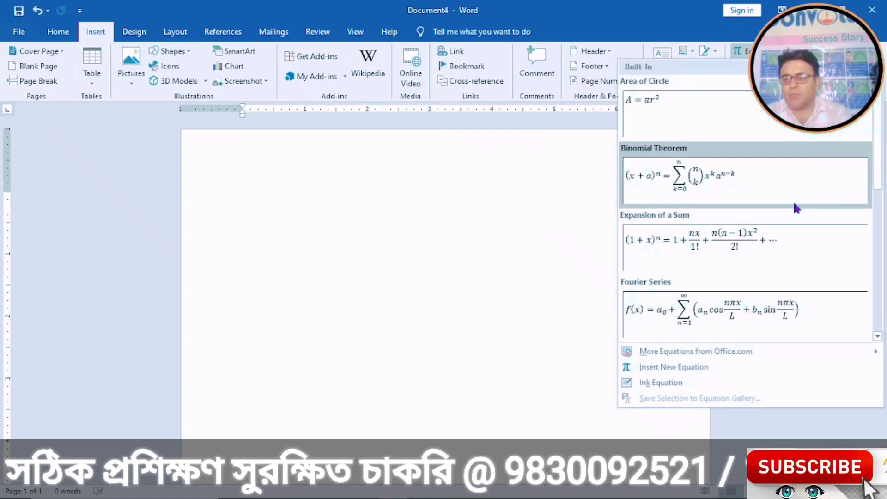
click(875, 231)
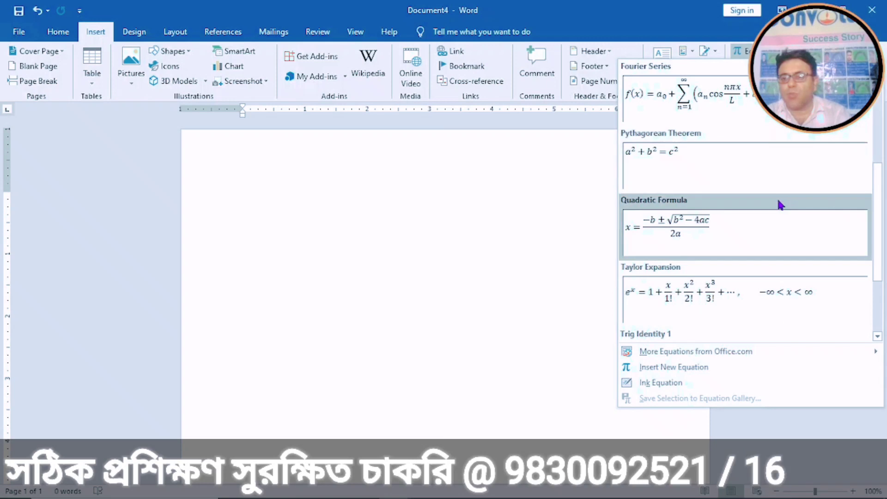
click(662, 237)
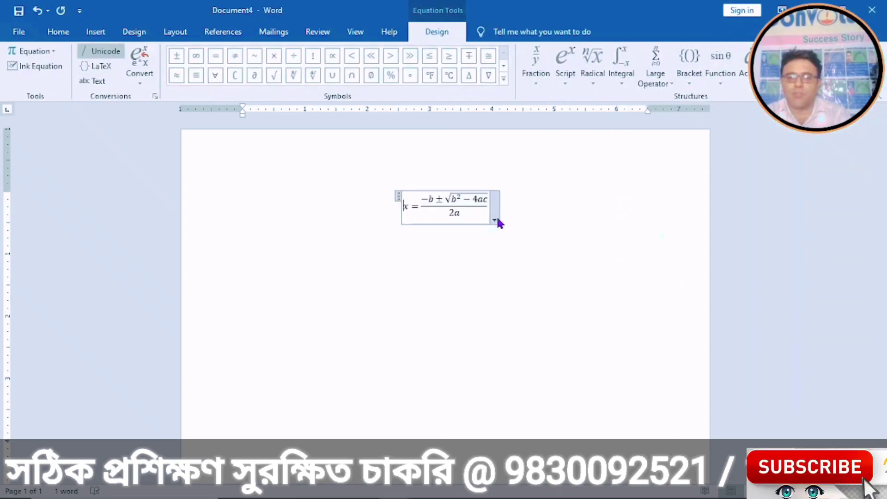
Step: Examine the quadratic formula's editable structure by moving the cursor through its numerator and selecting the whole equation
click(443, 203)
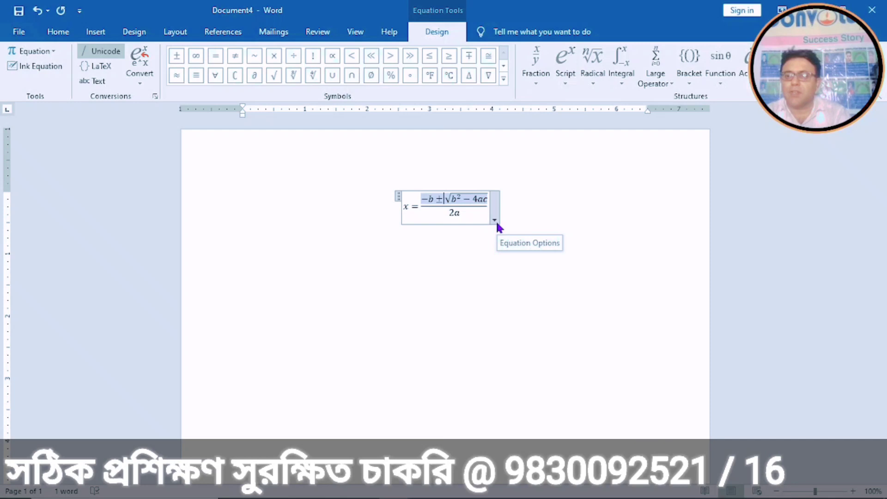
key(Left)
key(Left)
key(Left)
key(Left)
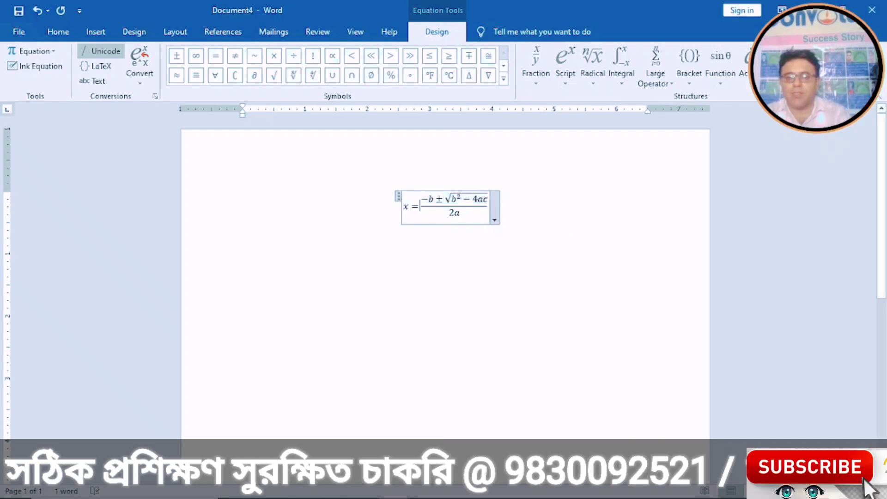
click(499, 211)
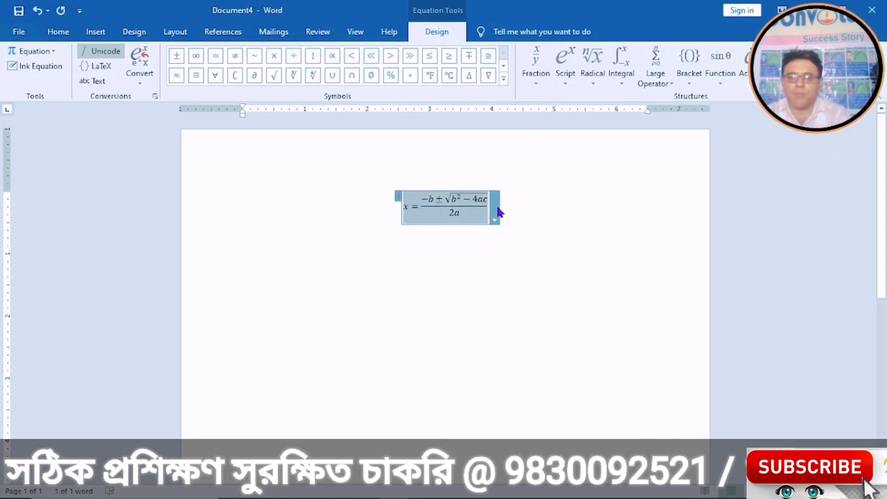
click(420, 206)
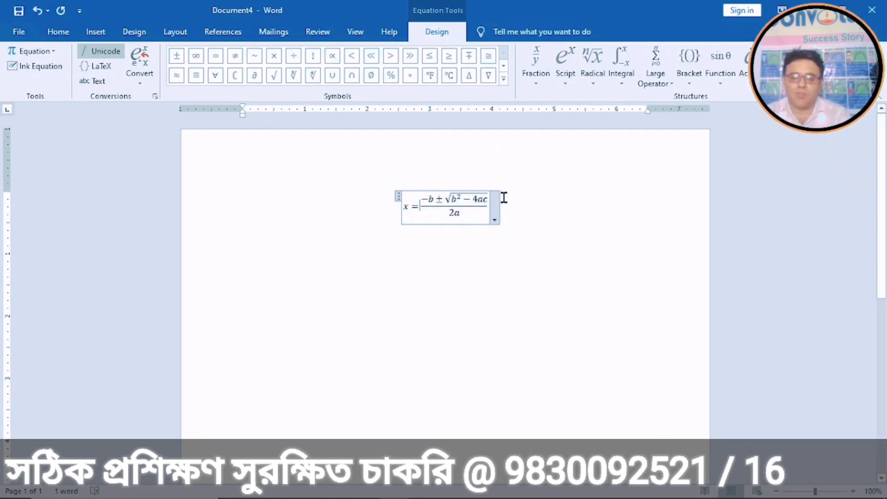
Step: Leave the quadratic formula and add three line breaks below it
click(514, 224)
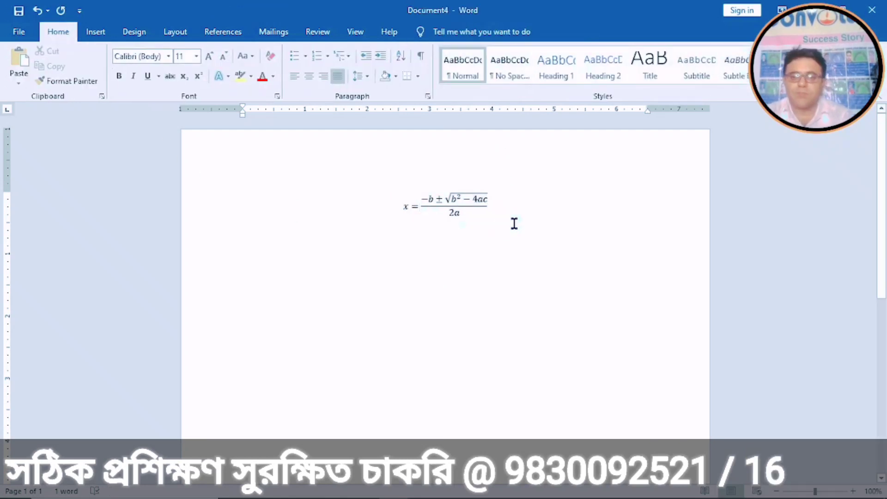
key(Return)
key(Return)
key(Return)
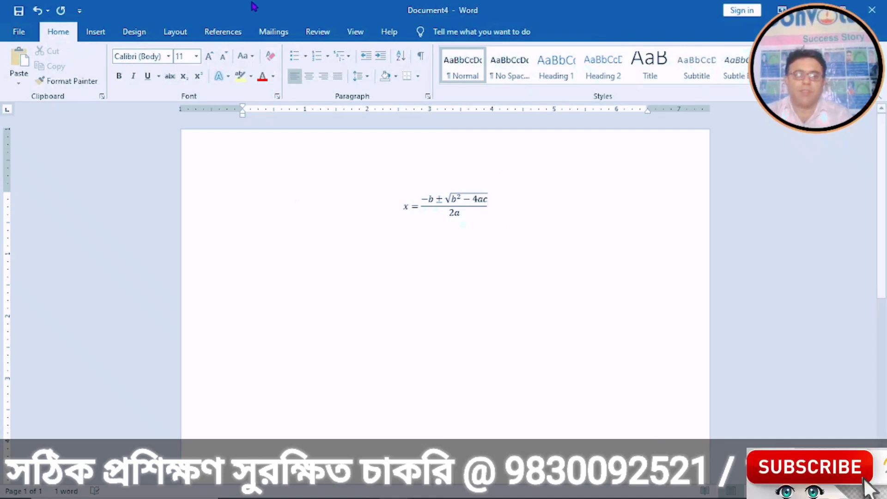
Step: Insert the built-in Binomial Theorem equation below the quadratic formula and add two line breaks after it
click(94, 32)
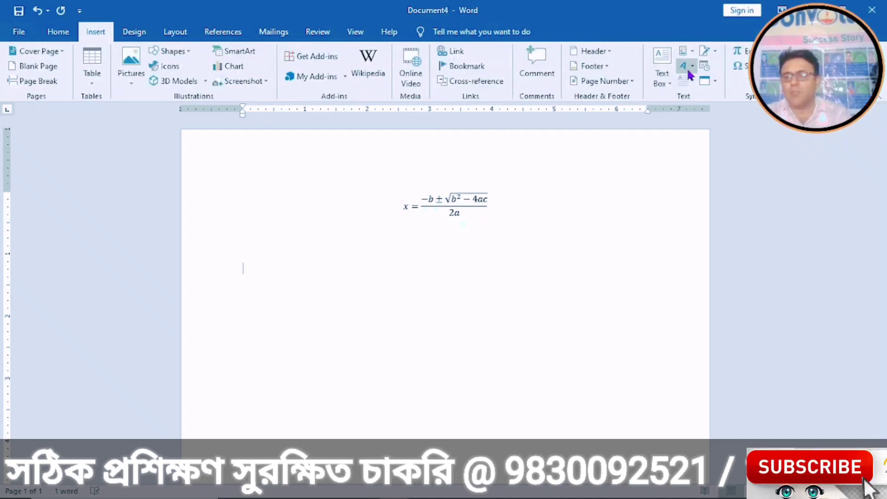
click(741, 51)
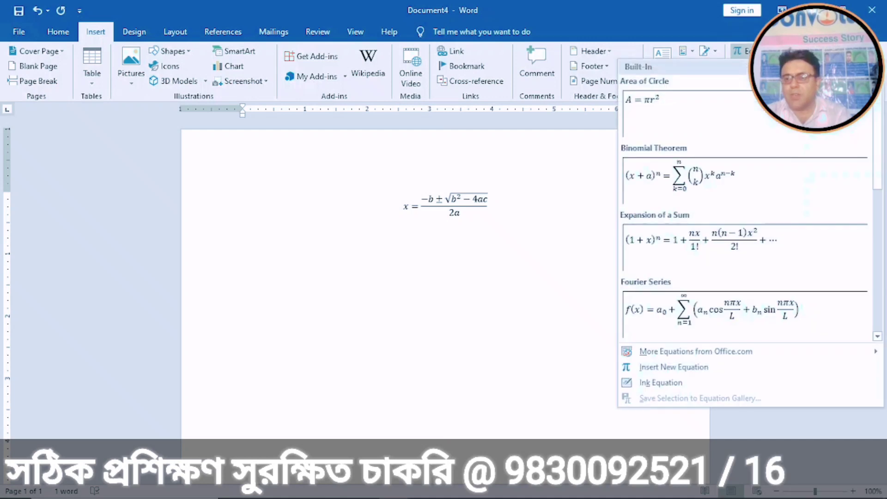
key(Escape)
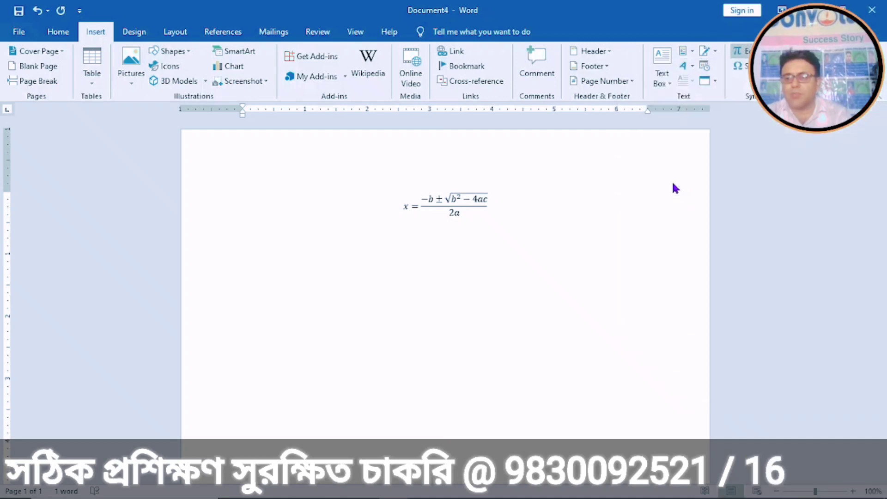
click(506, 297)
click(507, 298)
click(528, 295)
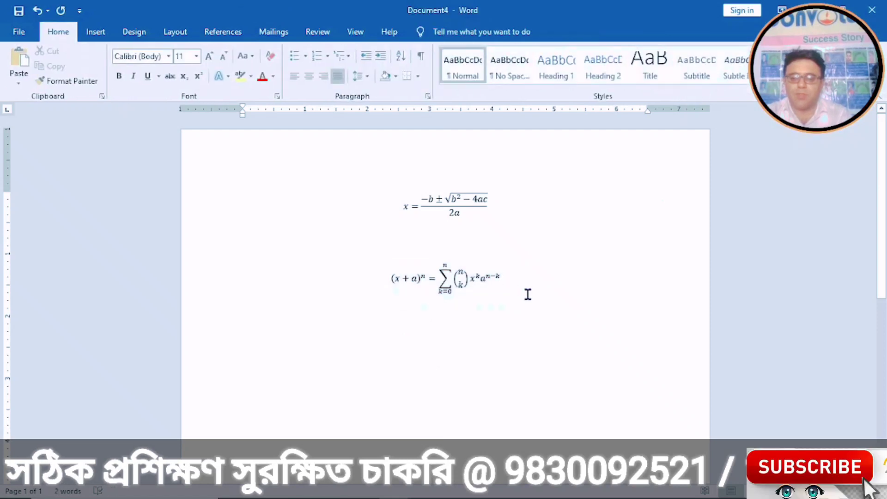
key(Return)
key(Return)
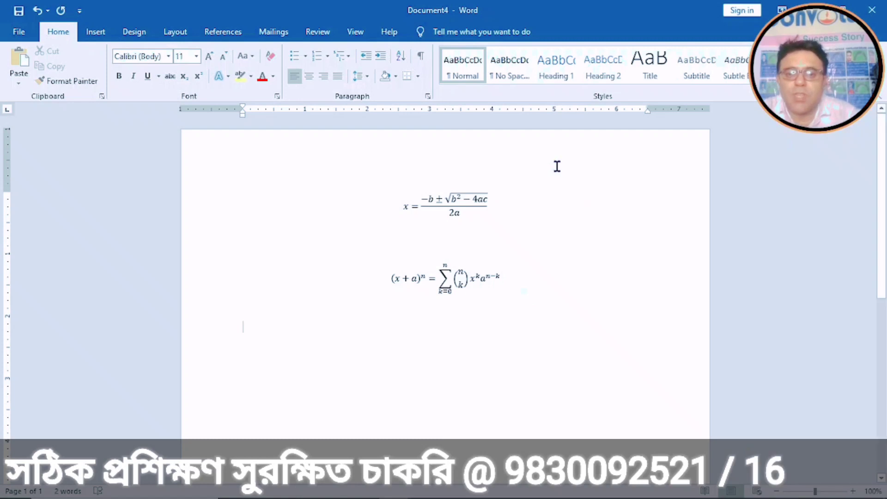
Step: Remove the b after the minus sign in the quadratic formula's numerator and leave the equation
click(432, 202)
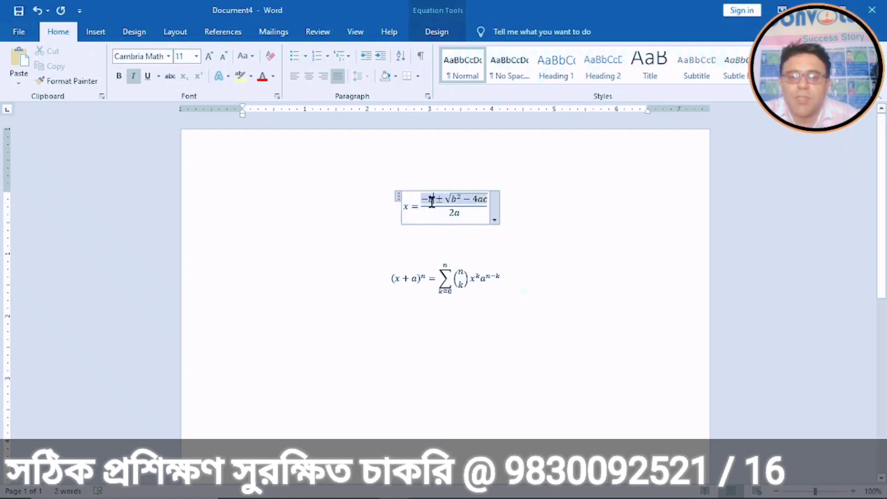
key(BackSpace)
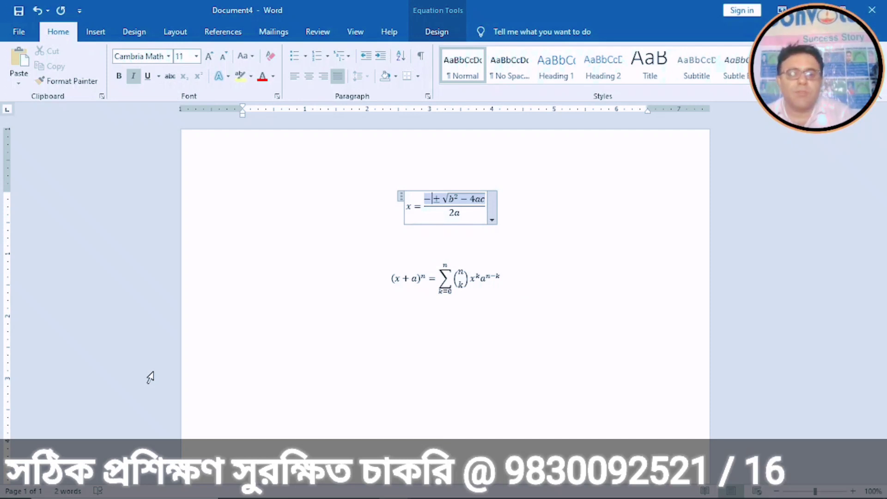
click(150, 377)
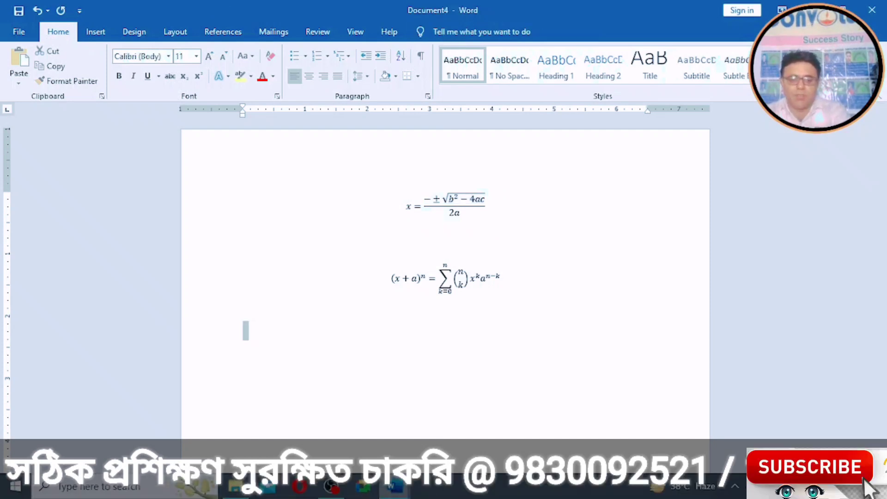
Step: Switch to the ms office syllabus document, highlight "Use of equation." under Class 4 and place the cursor after "Use of symbol."
mouse_move(395, 488)
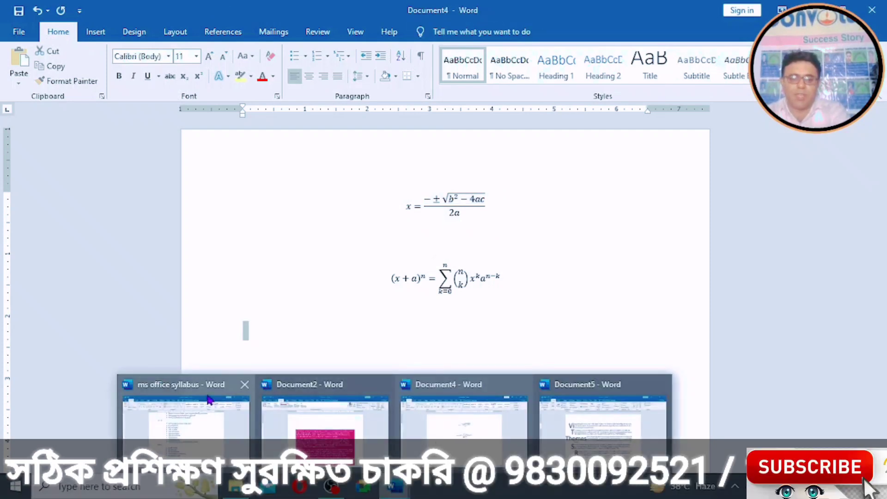
click(189, 443)
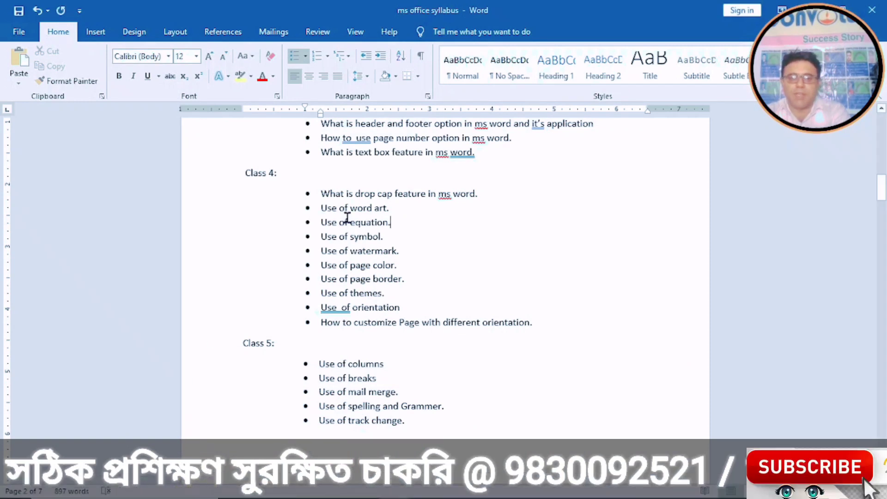
drag(392, 222, 318, 223)
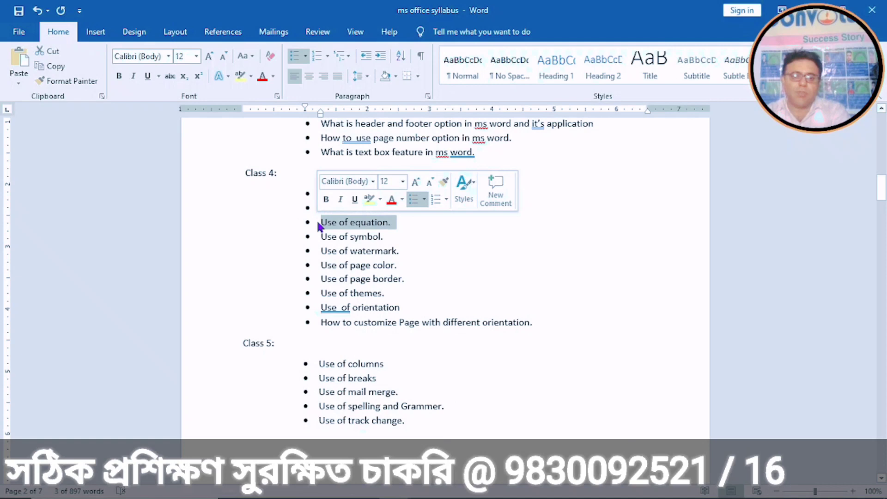
click(392, 237)
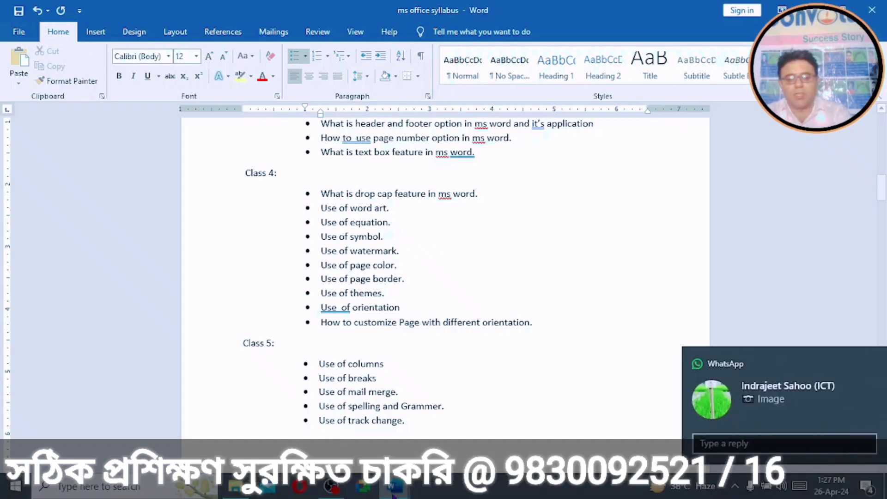
Step: Switch to Document4 and delete the quadratic formula and the Binomial Theorem equation
mouse_move(402, 496)
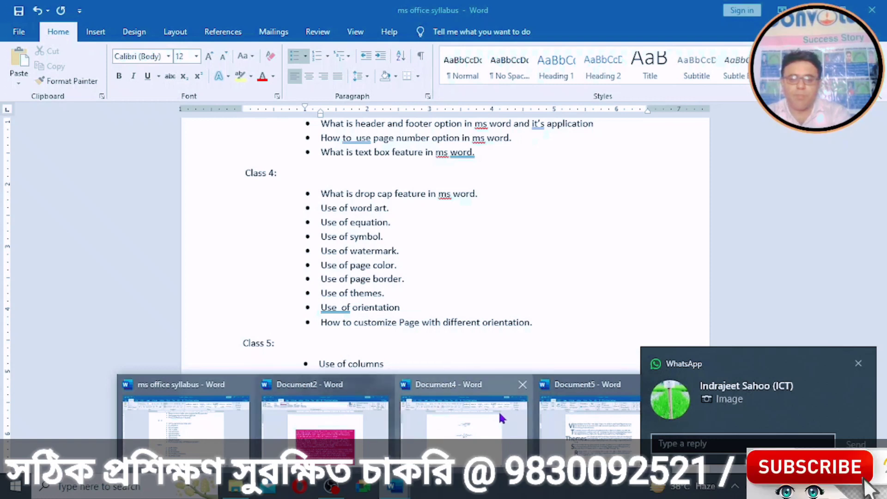
click(472, 428)
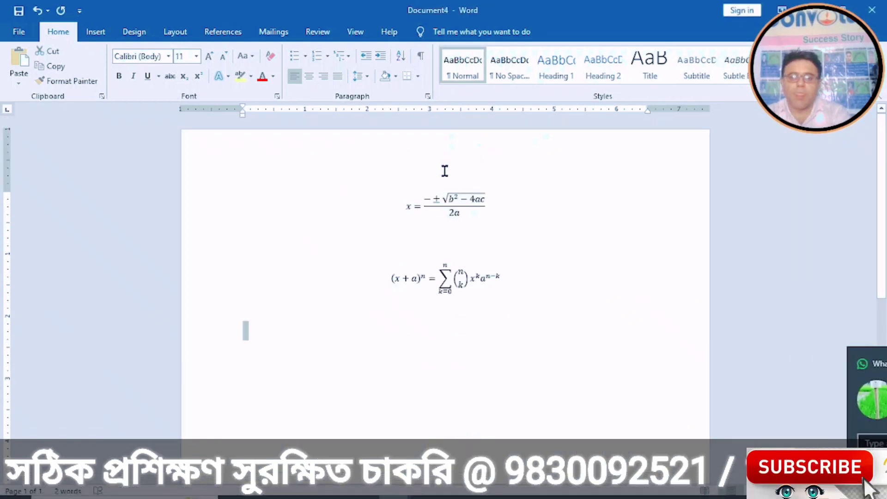
click(405, 196)
drag(405, 196, 518, 311)
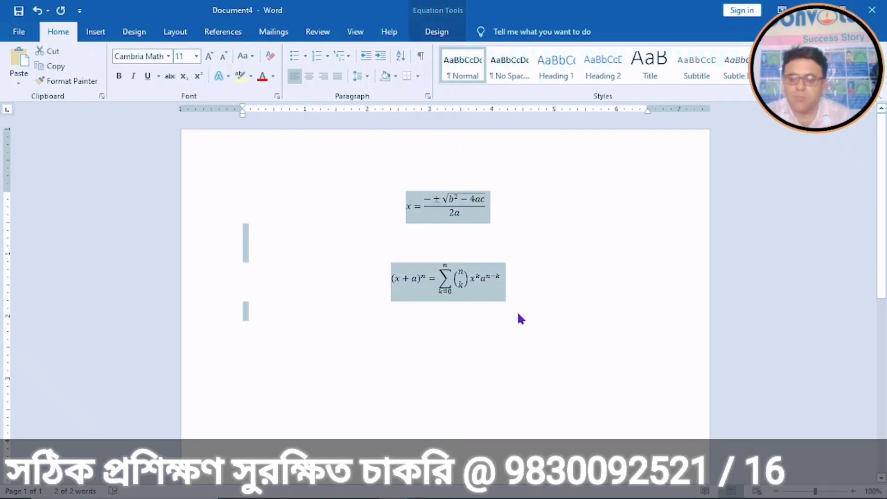
key(Delete)
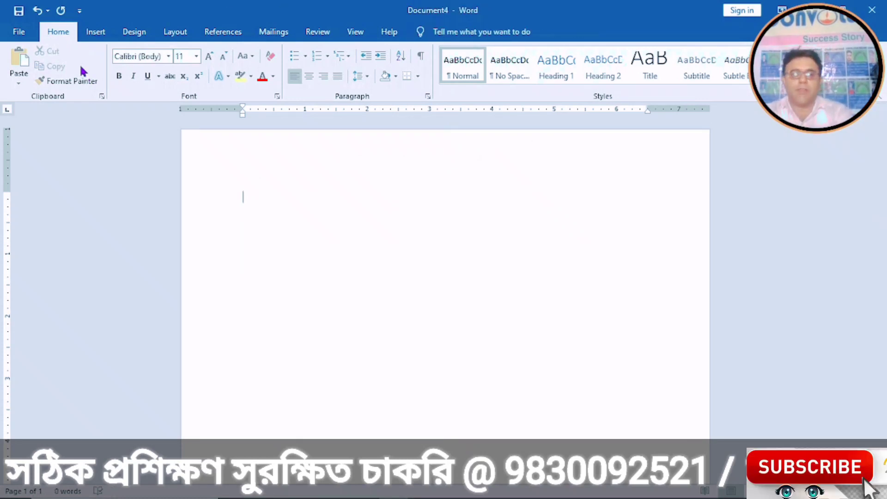
Step: Insert the π symbol at the start of the empty page
click(98, 34)
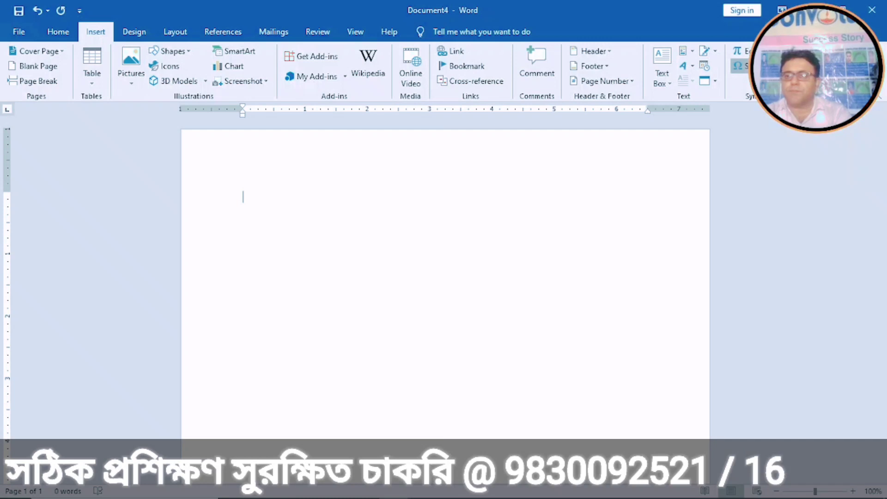
click(740, 65)
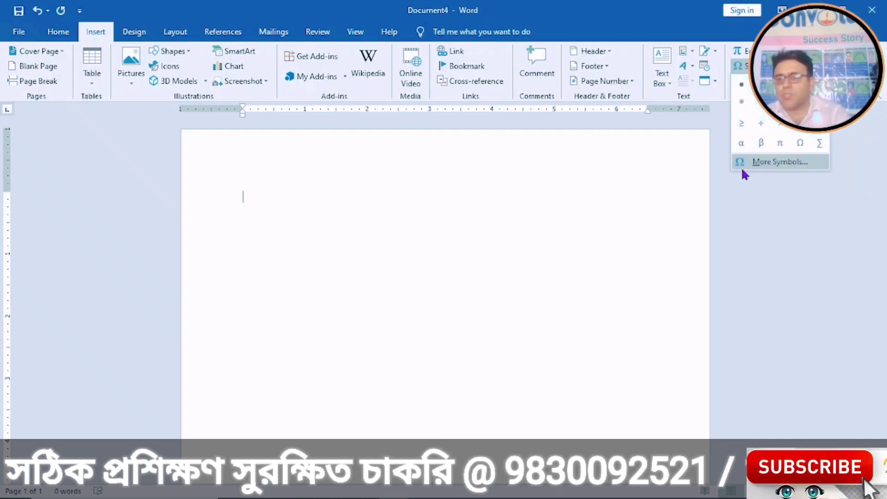
click(779, 142)
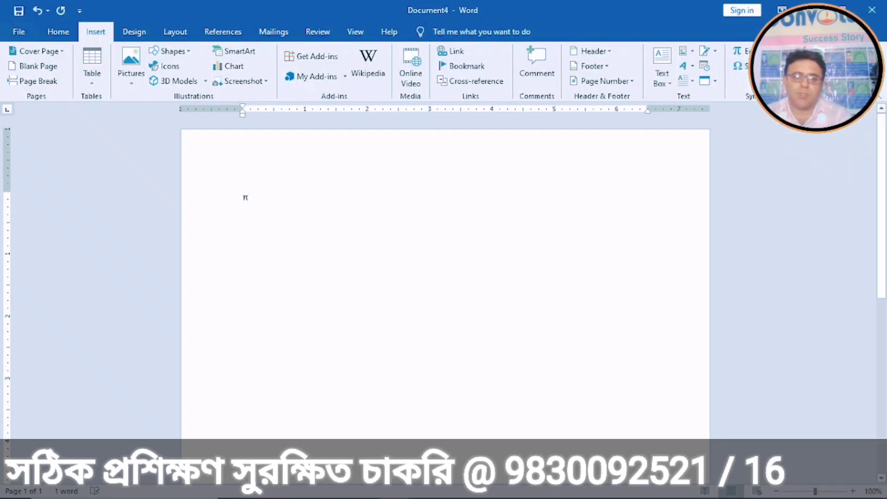
Step: Enlarge the π symbol to 80 pt
drag(263, 194, 242, 192)
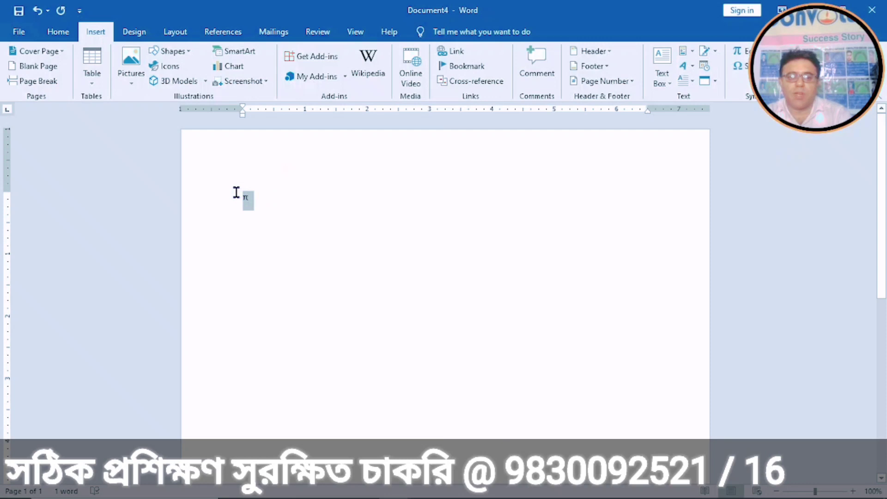
click(65, 37)
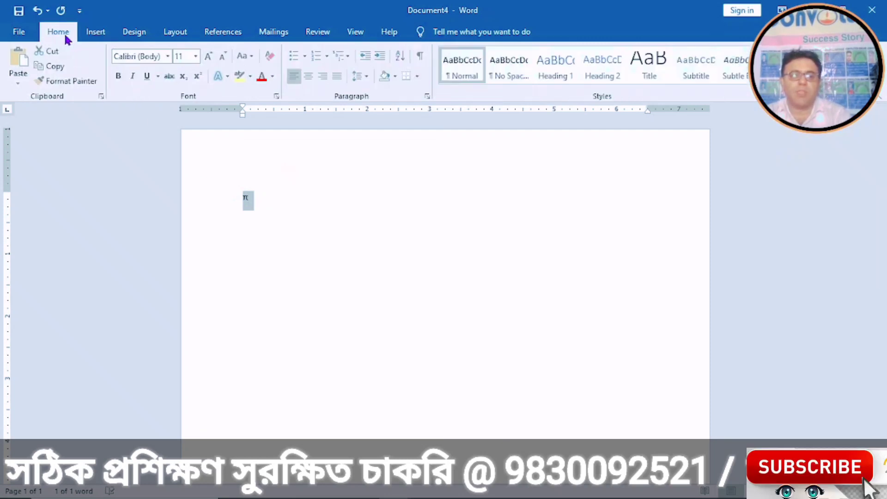
click(209, 56)
click(208, 56)
click(209, 56)
click(209, 56)
click(208, 56)
click(208, 56)
click(208, 56)
click(208, 56)
click(208, 56)
click(208, 56)
click(208, 56)
click(208, 56)
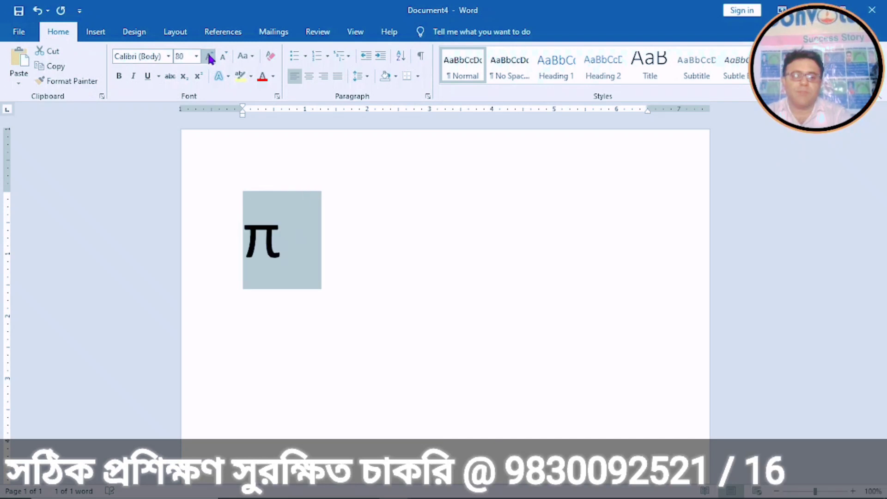
Step: Write "=22/7" after the π symbol and start a new line below it
click(301, 246)
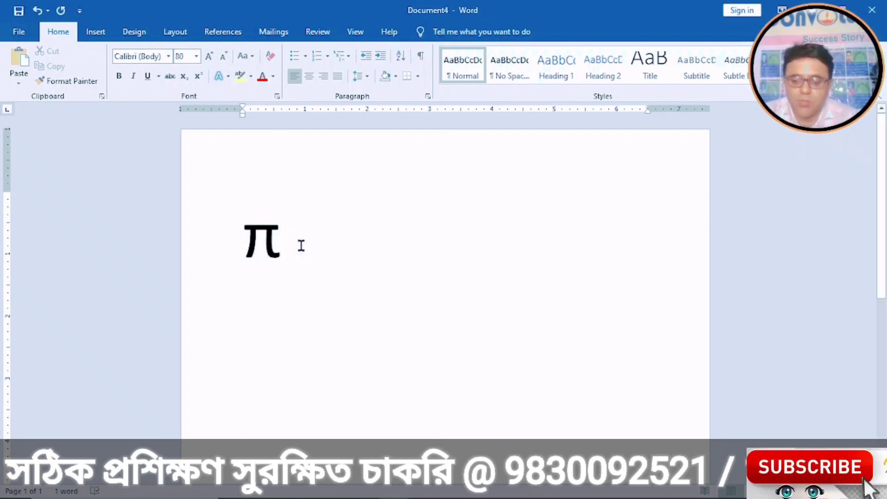
text(=22/)
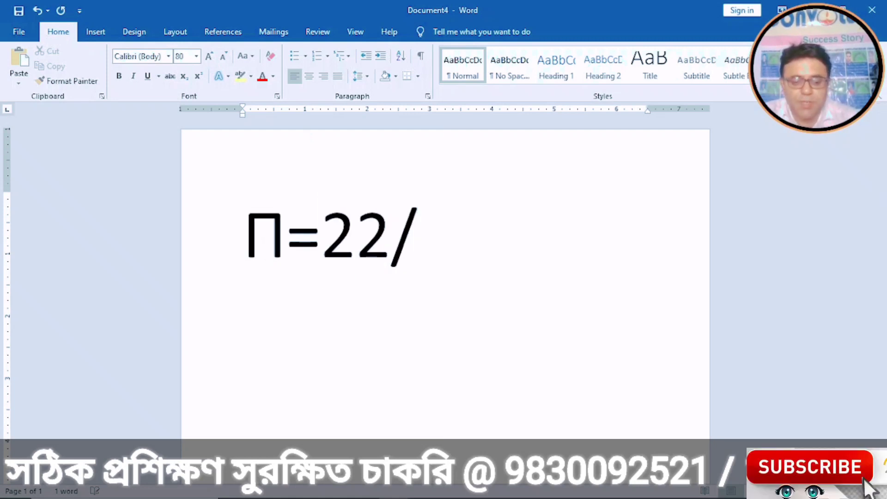
text(7)
key(Return)
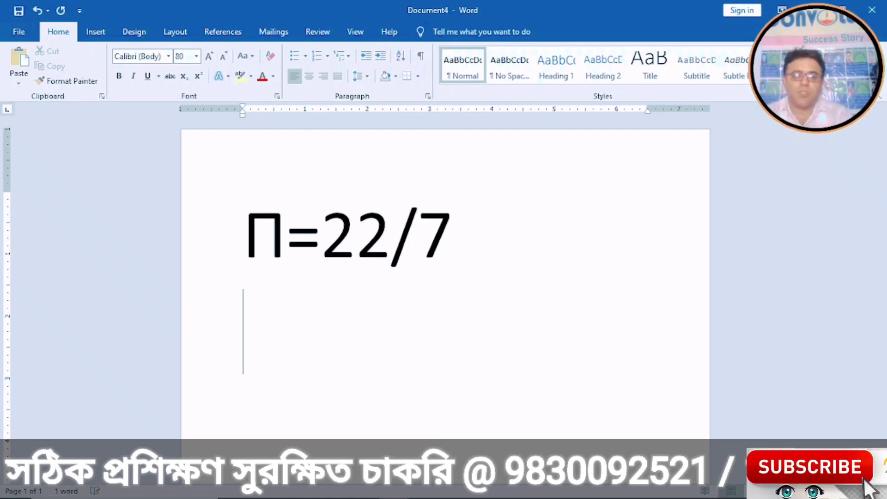
click(96, 32)
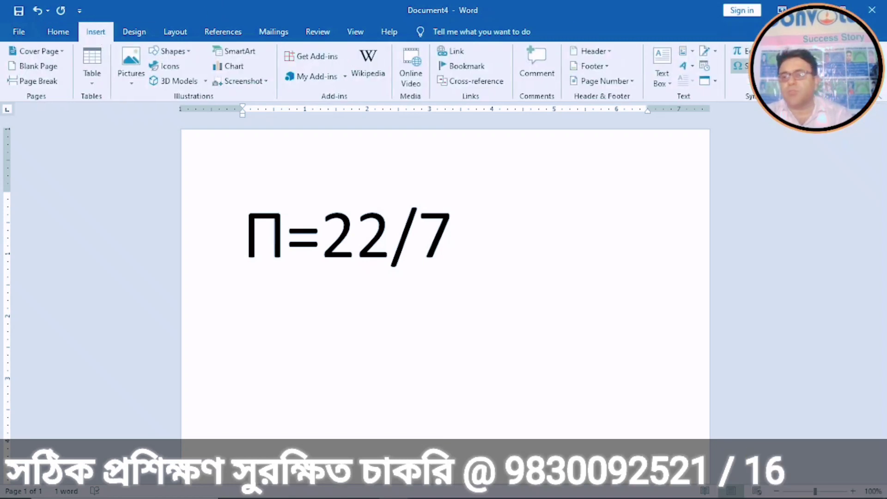
click(739, 66)
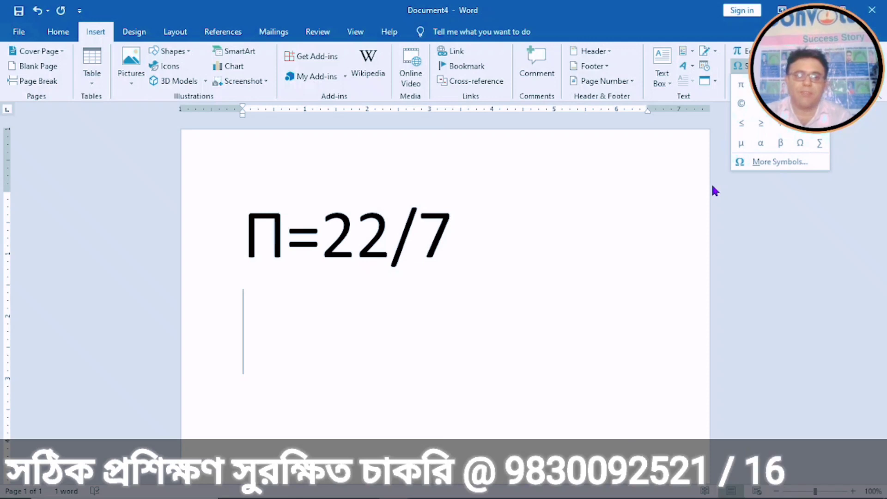
click(60, 38)
Step: Set the font size of the empty line below the pi formula to 26 pt
click(60, 39)
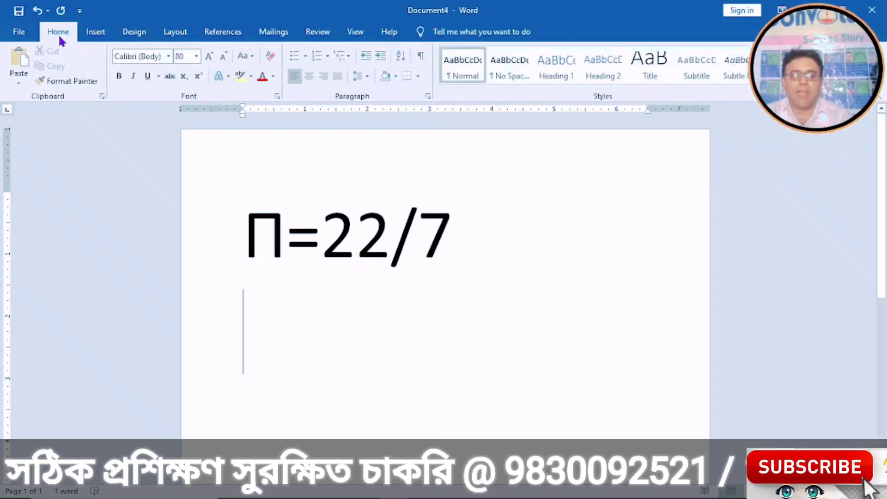
click(210, 57)
click(210, 56)
click(210, 56)
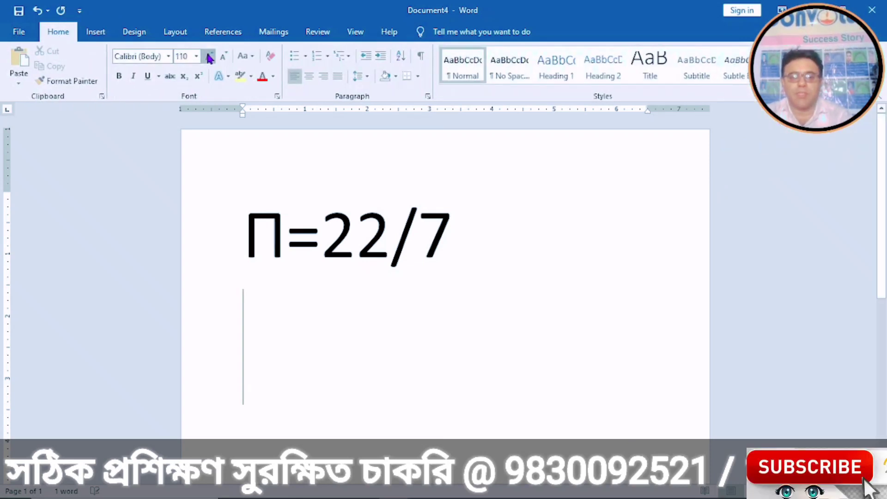
click(223, 58)
click(222, 58)
click(222, 58)
click(222, 58)
click(222, 58)
click(222, 57)
click(222, 58)
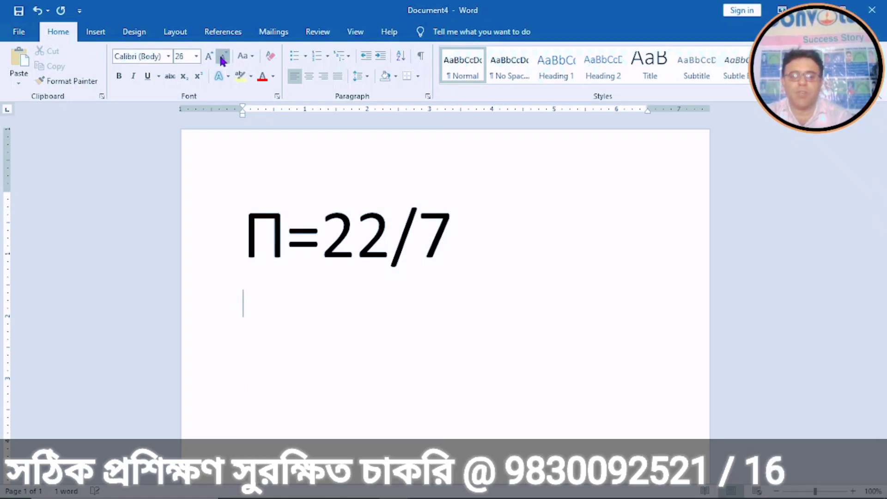
Step: Insert the © symbol below the pi formula, write "copyright" after it and add two line breaks
click(96, 32)
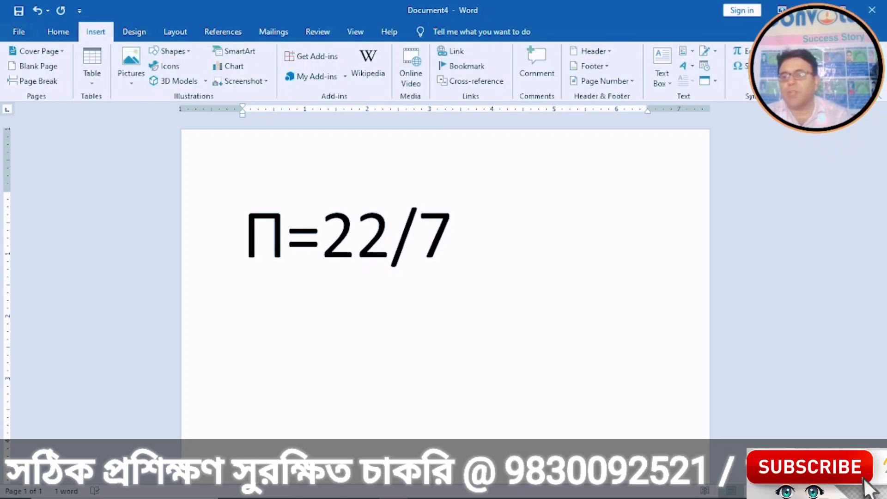
click(738, 65)
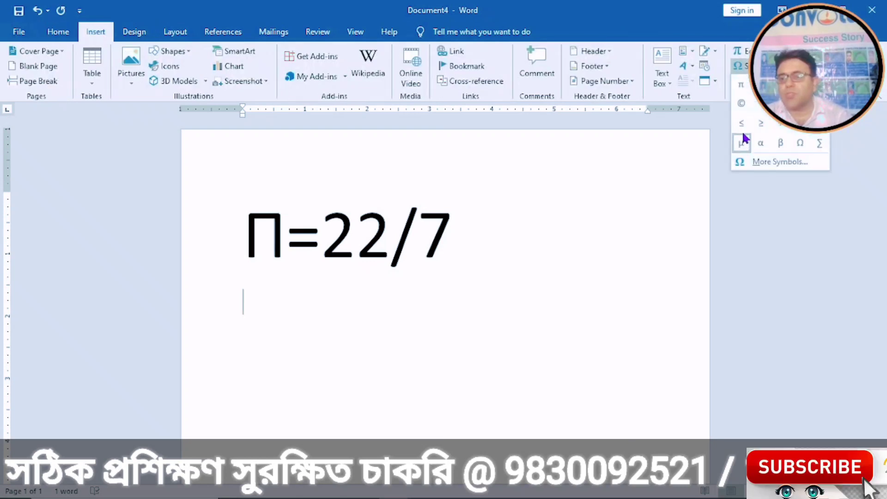
click(741, 103)
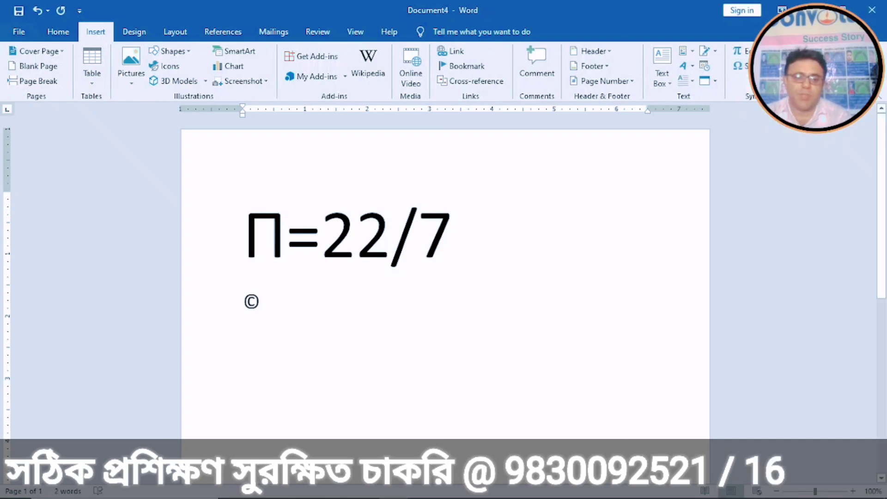
text(com)
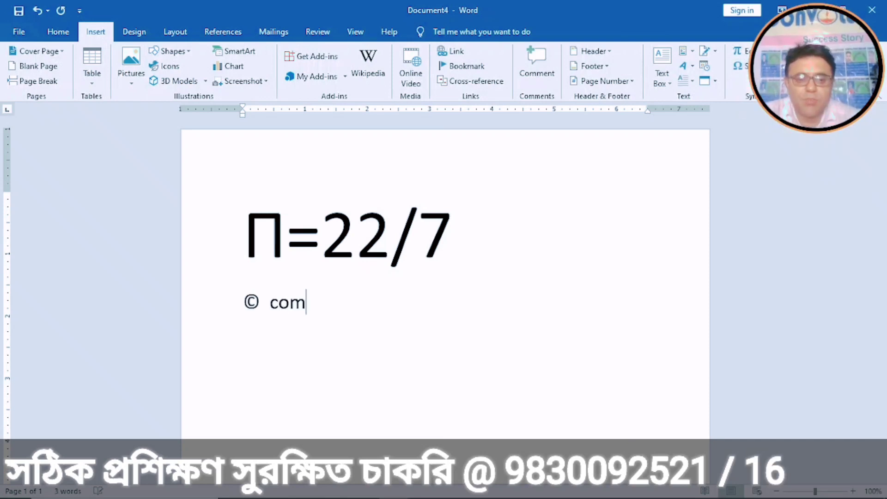
key(BackSpace)
key(BackSpace)
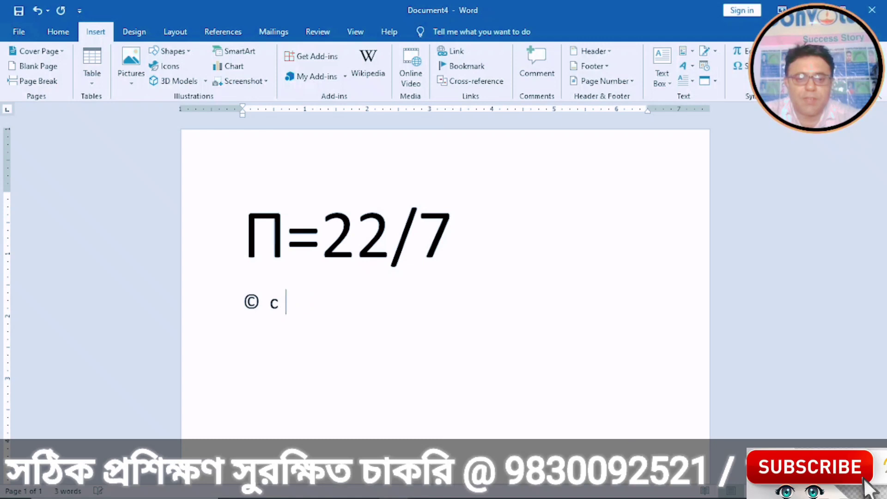
text(opyright)
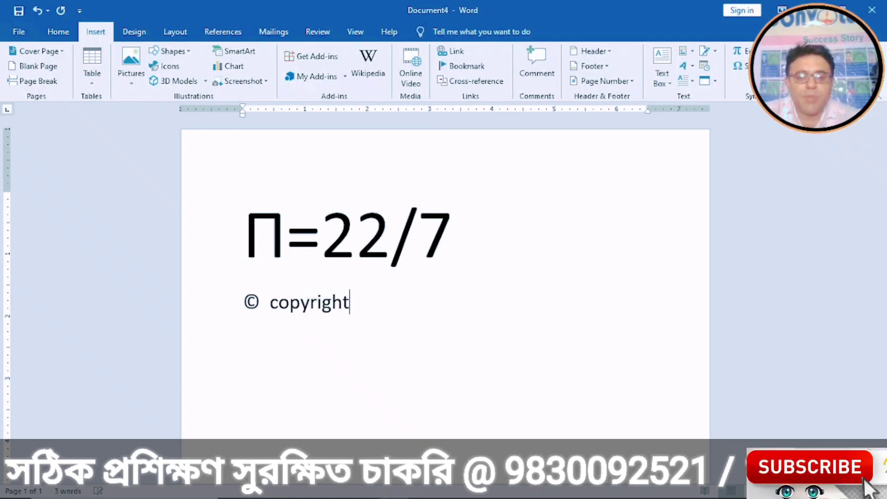
key(Return)
key(Return)
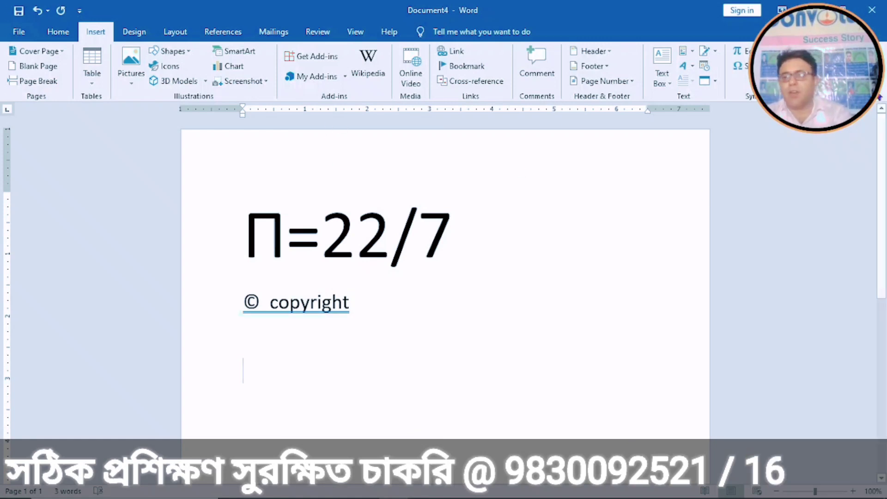
Step: Open the full Symbol dialog, set its font to Algerian and browse the available characters
click(739, 65)
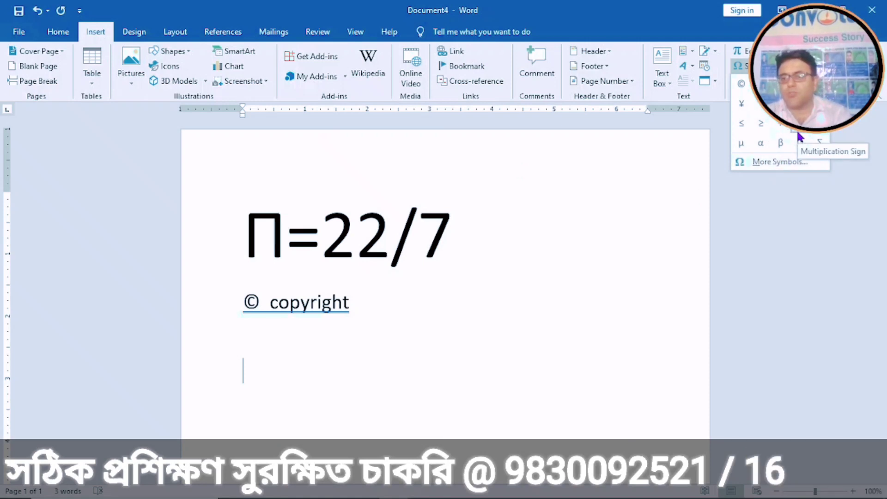
click(766, 163)
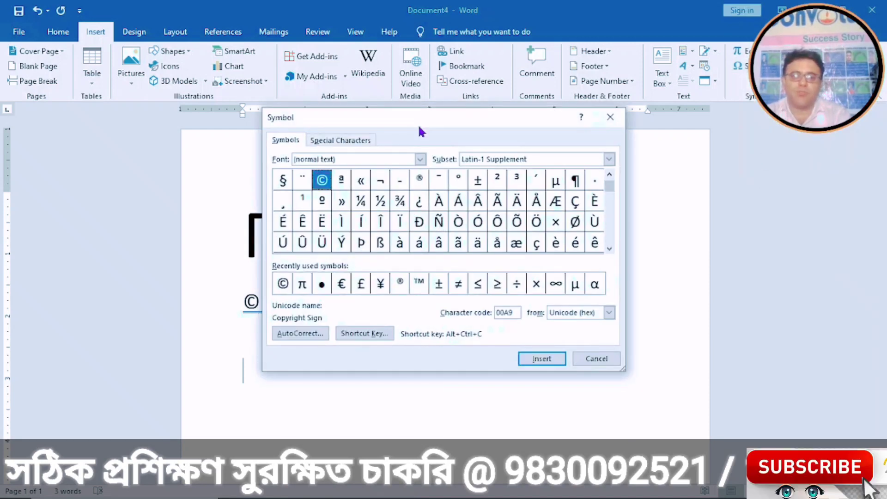
drag(414, 116, 518, 129)
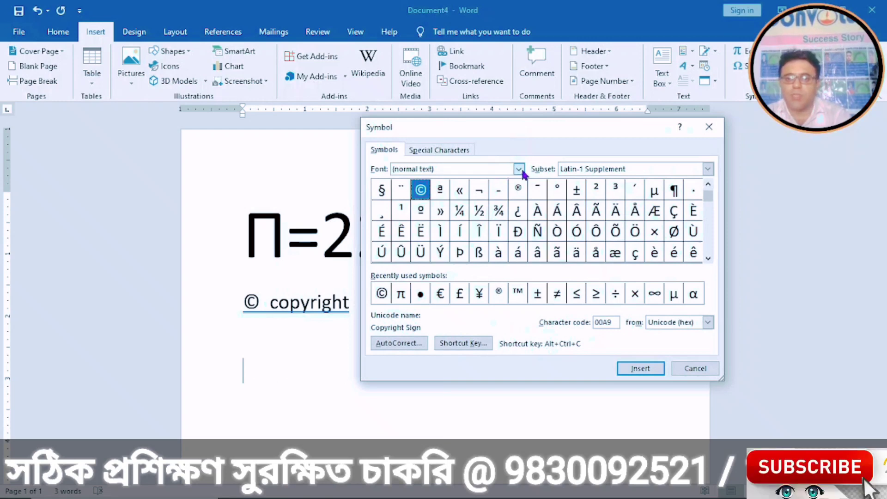
click(519, 169)
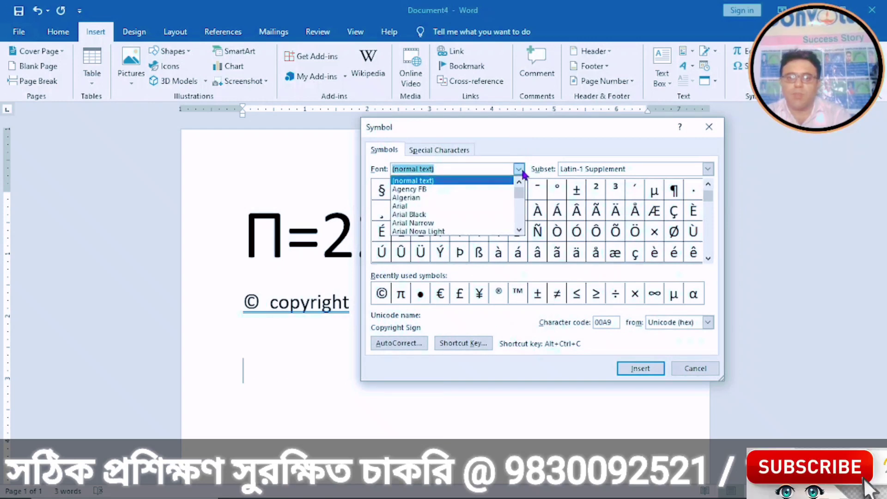
click(440, 198)
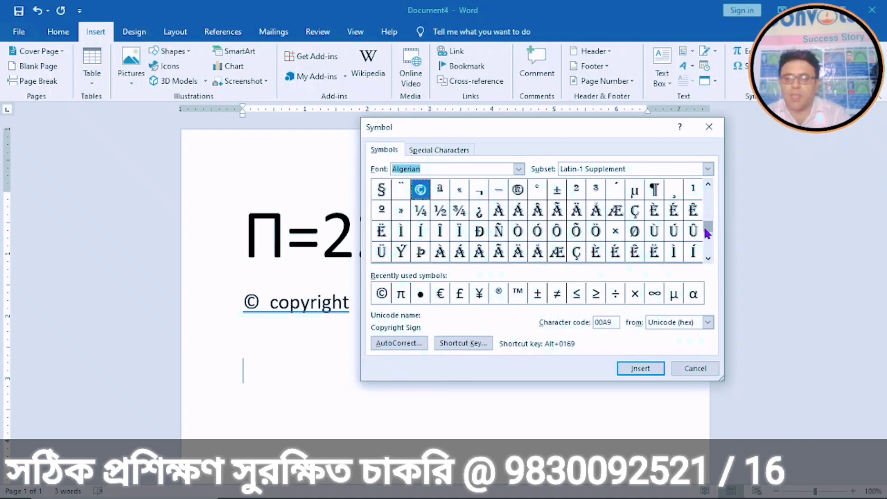
mouse_move(709, 194)
mouse_down()
mouse_move(707, 247)
mouse_move(707, 192)
mouse_up()
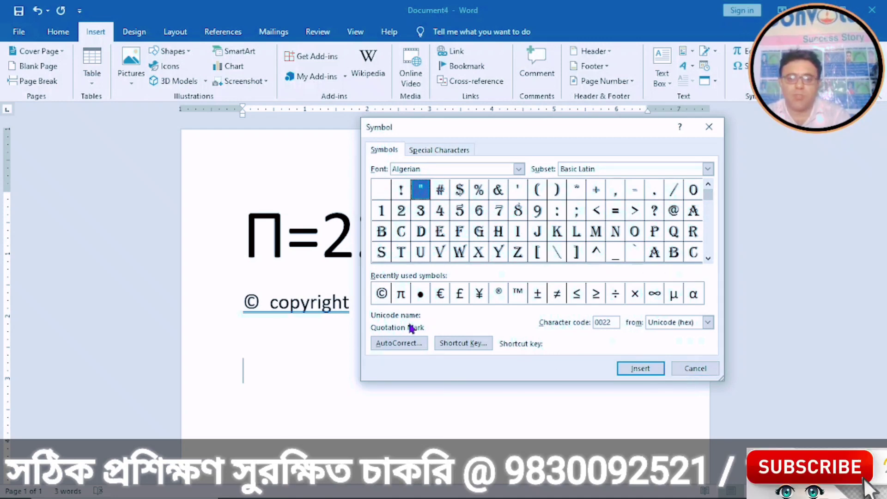
Step: Insert the recently used Trade Mark Sign below the copyright line and close the Symbol dialog
click(518, 294)
click(633, 369)
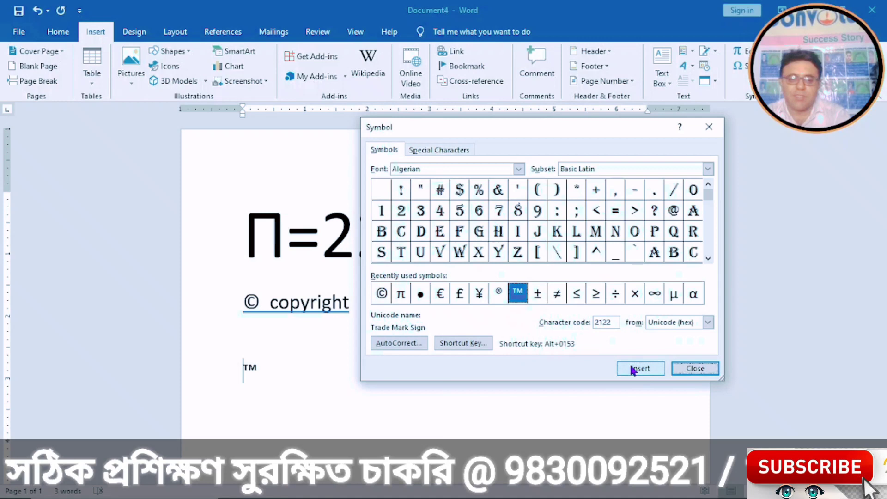
click(695, 369)
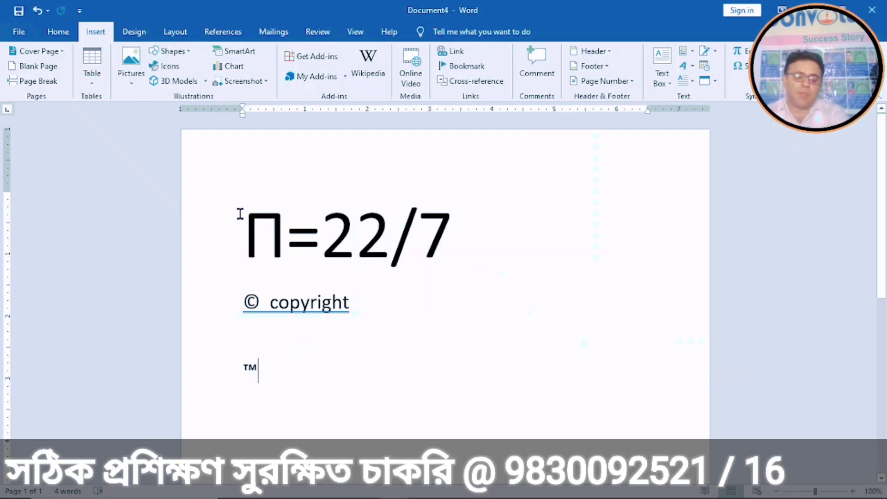
Step: Highlight all the symbol lines and place the cursor before the pi formula
drag(240, 213, 291, 368)
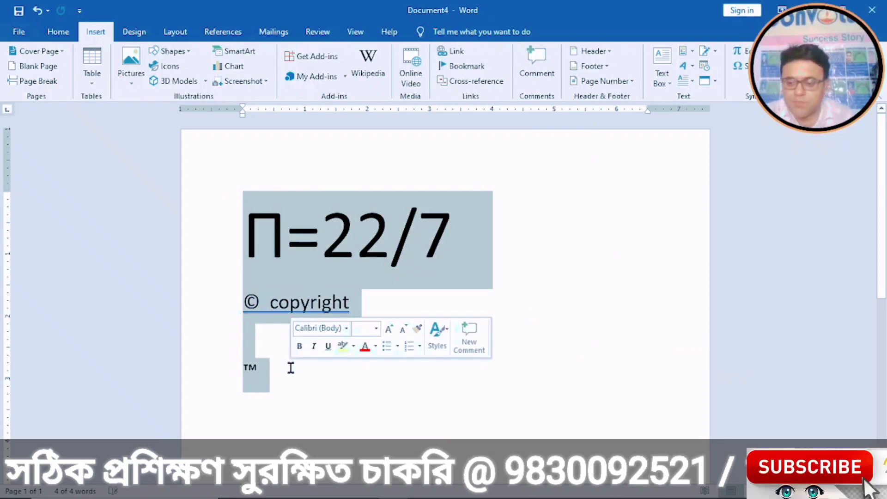
key(Left)
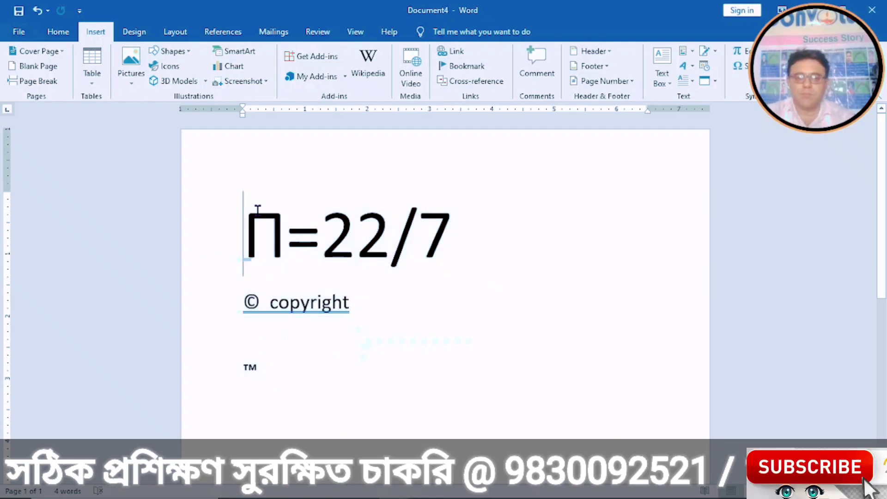
Step: Delete all the symbol lines and switch to the ms office syllabus document to check the next topic
drag(246, 219, 284, 387)
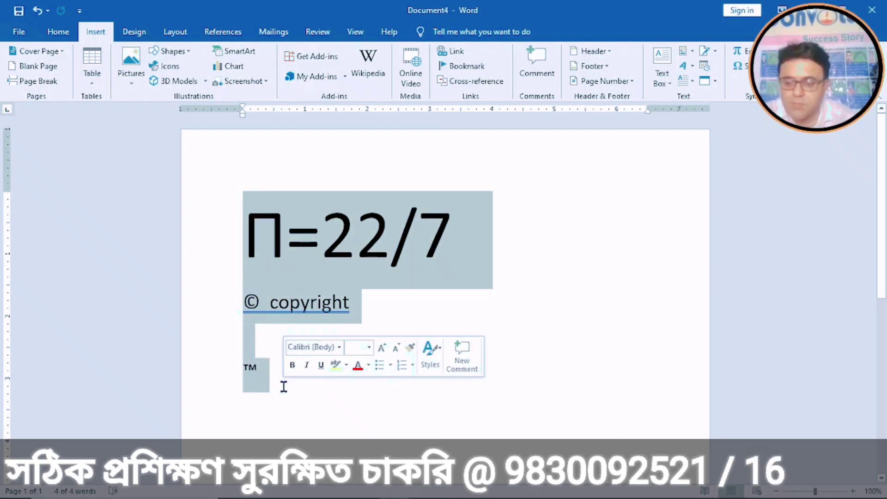
key(Delete)
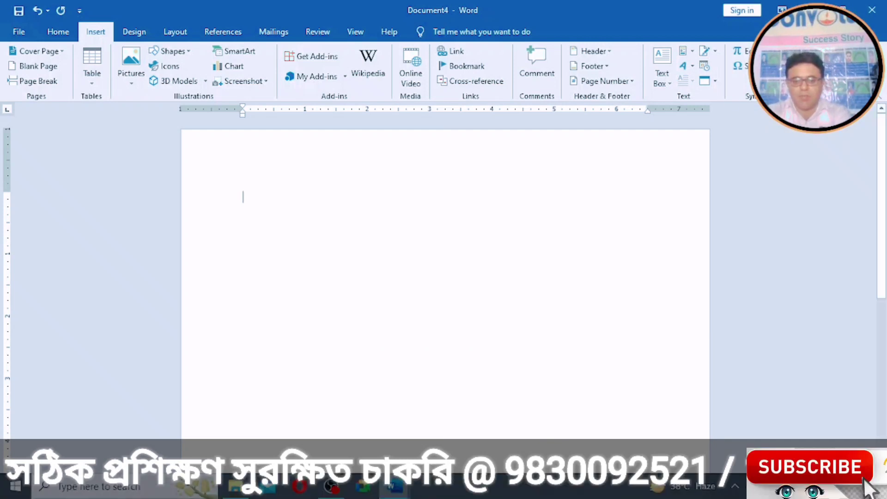
mouse_move(397, 485)
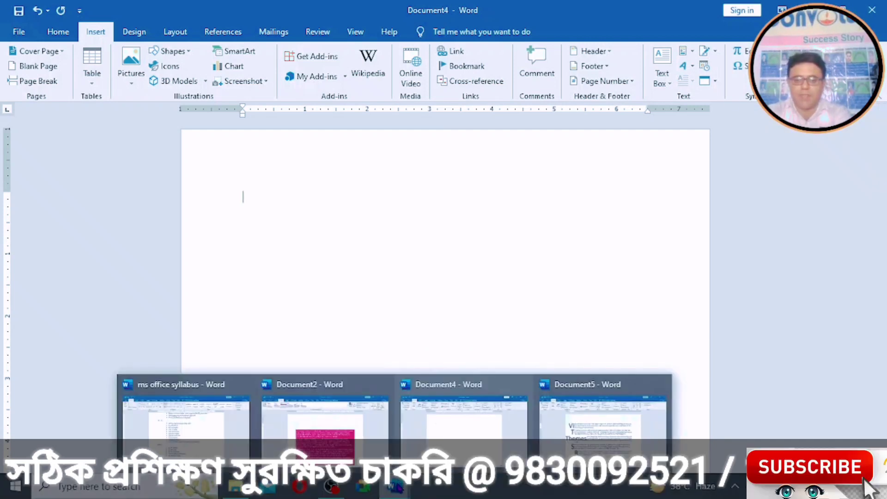
click(209, 445)
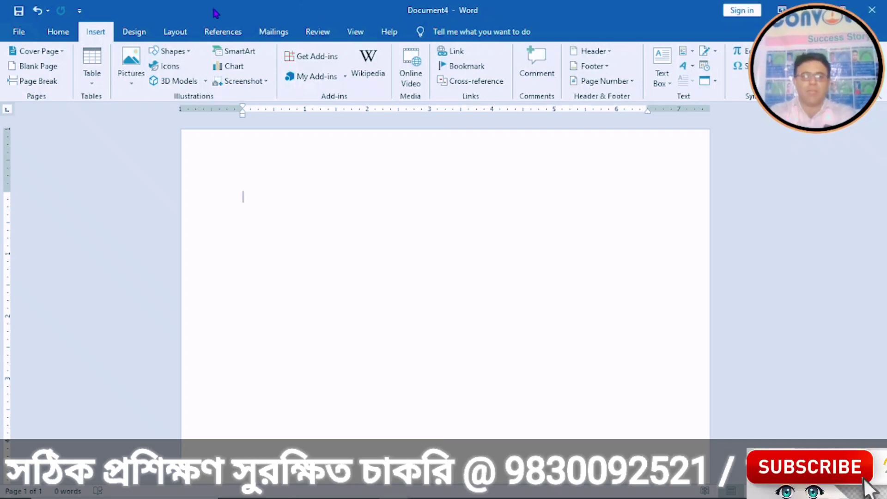
Step: Add the CONFIDENTIAL 1 watermark to Document4 and view it on the page
click(134, 33)
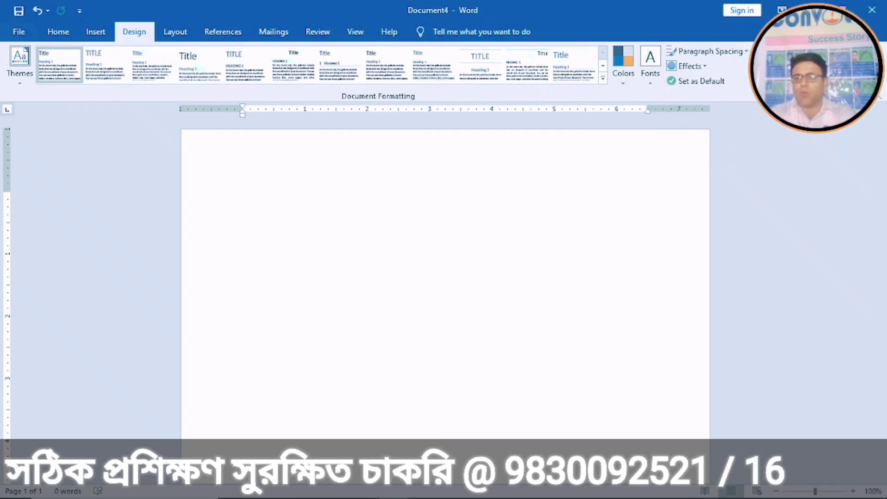
click(829, 69)
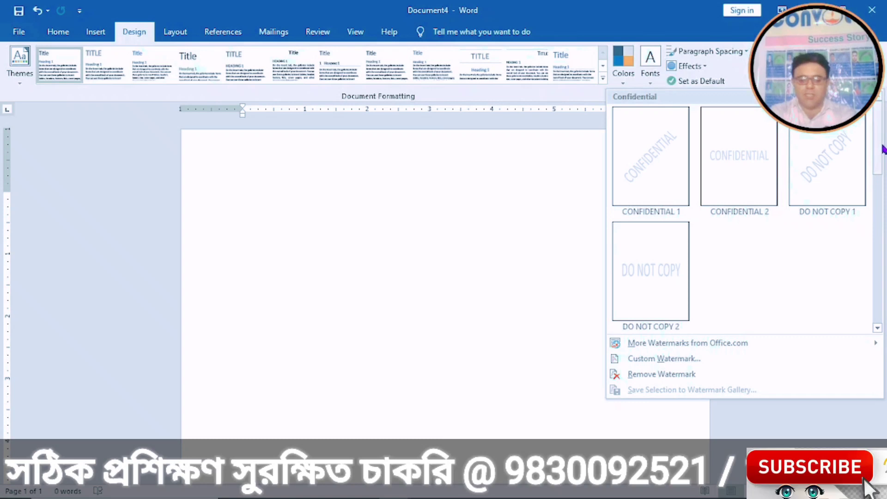
drag(881, 150, 875, 111)
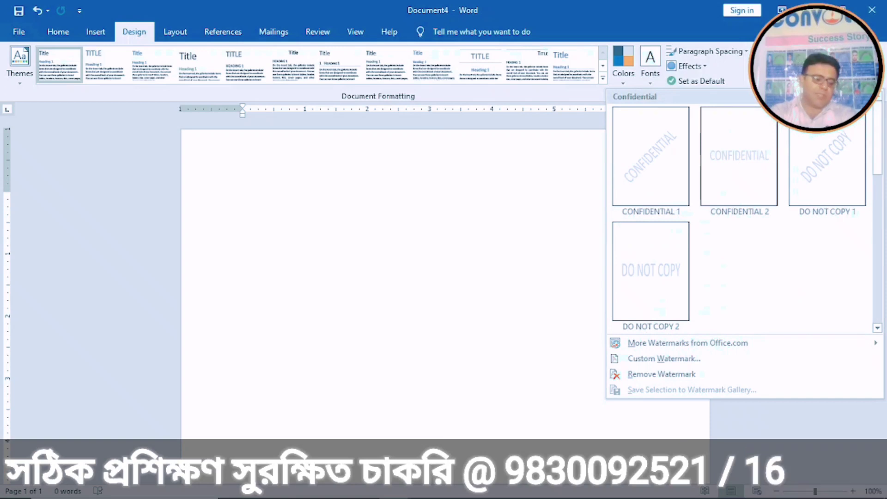
click(648, 155)
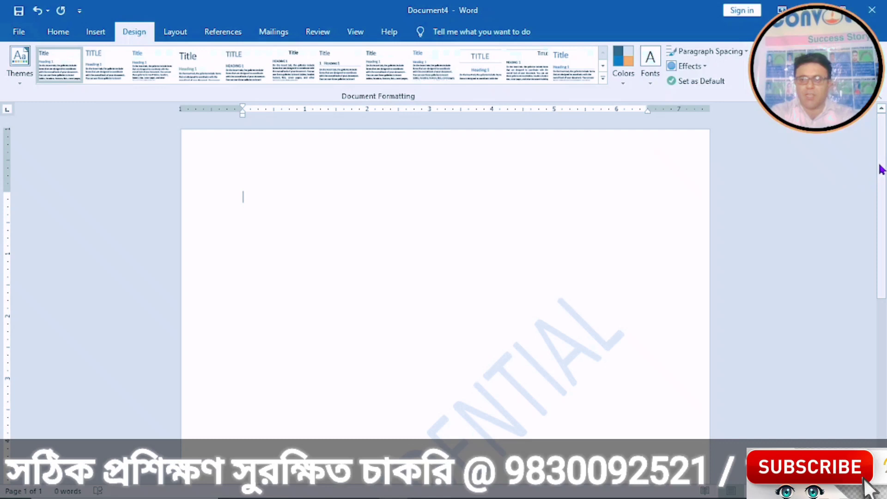
drag(882, 168, 883, 239)
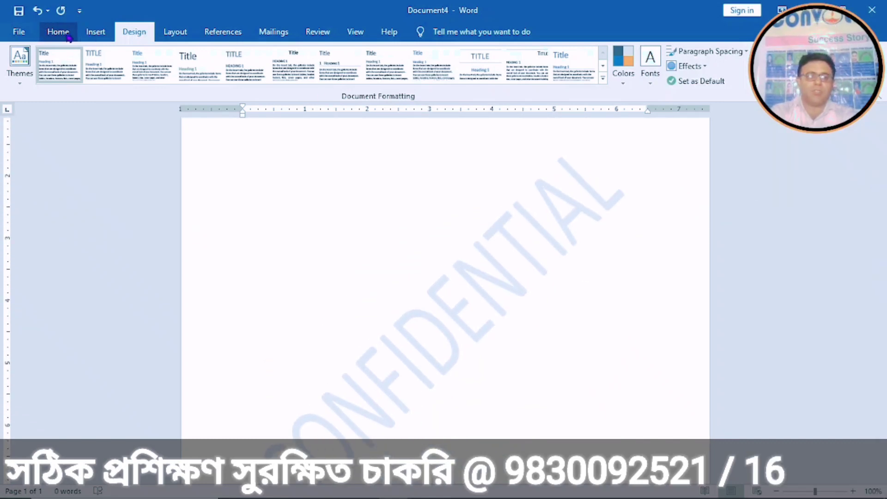
Step: Extend the document to 13 pages with a page break and repeated blank pages, and return to the first page
click(95, 31)
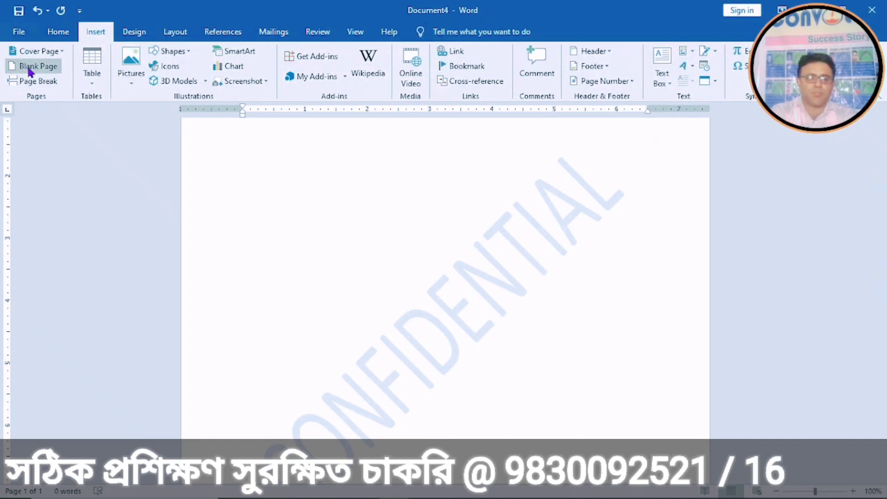
click(32, 85)
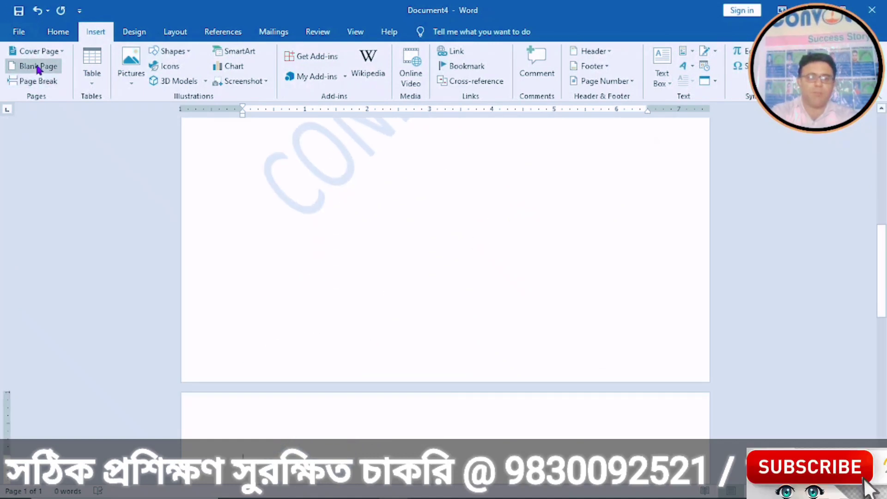
click(37, 67)
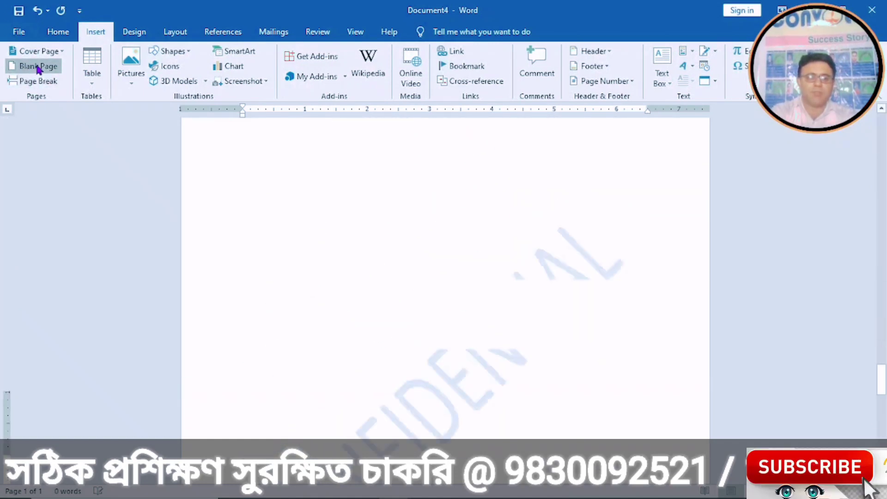
click(38, 69)
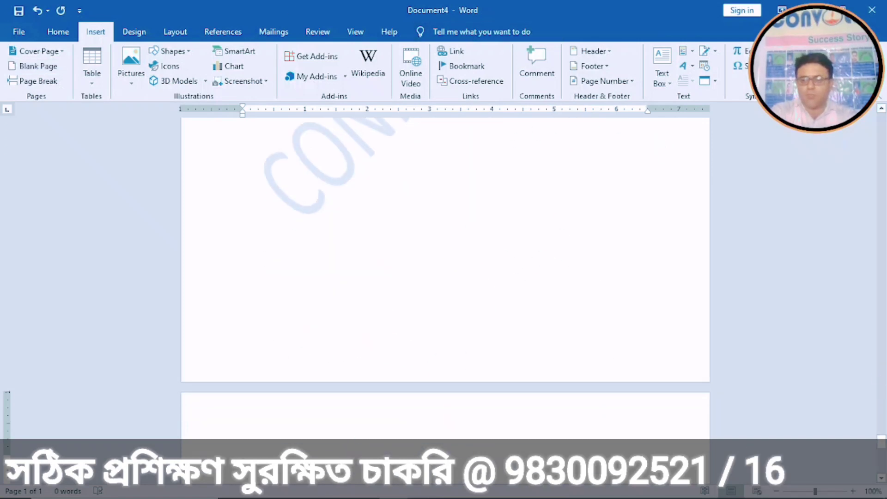
drag(884, 444, 864, 99)
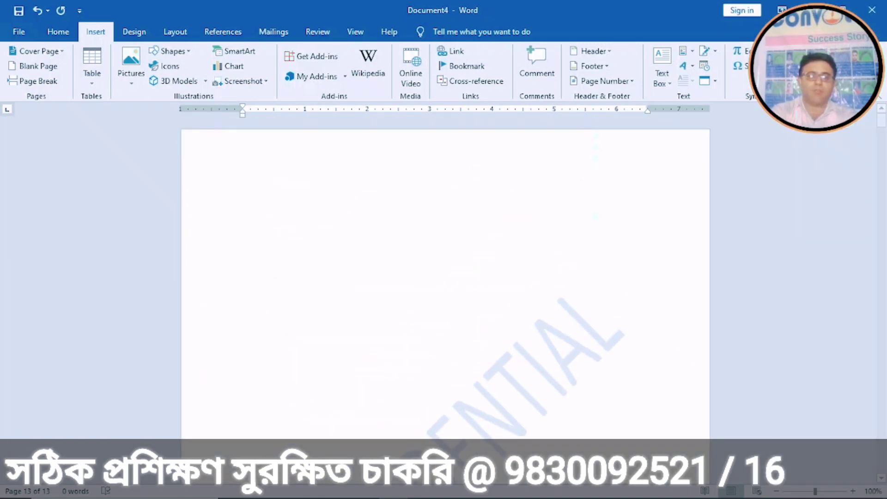
Step: Remove the CONFIDENTIAL watermark from the document
click(140, 32)
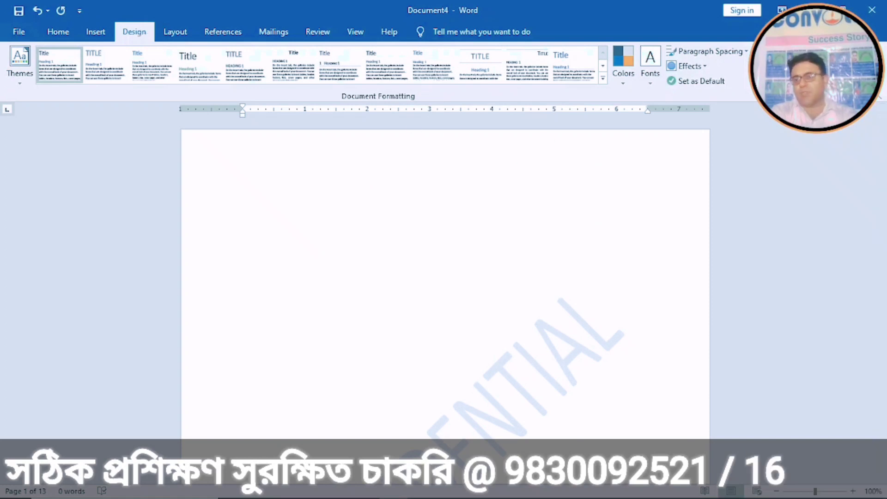
click(776, 67)
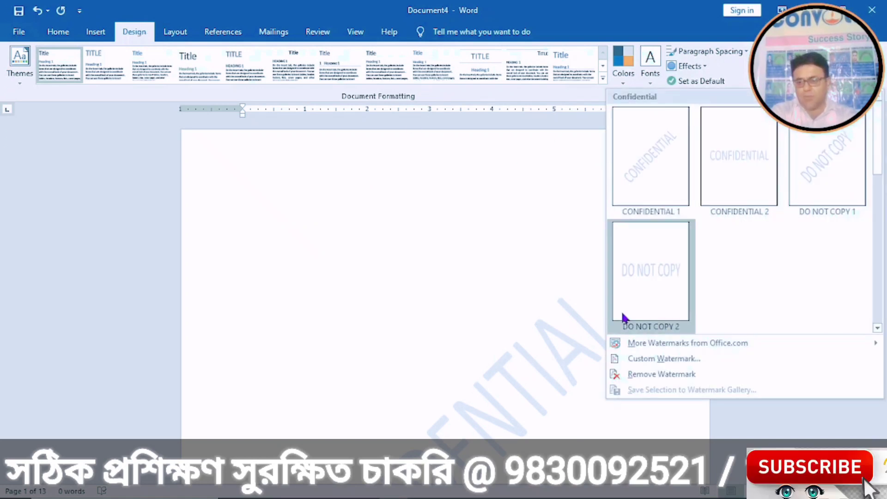
click(638, 374)
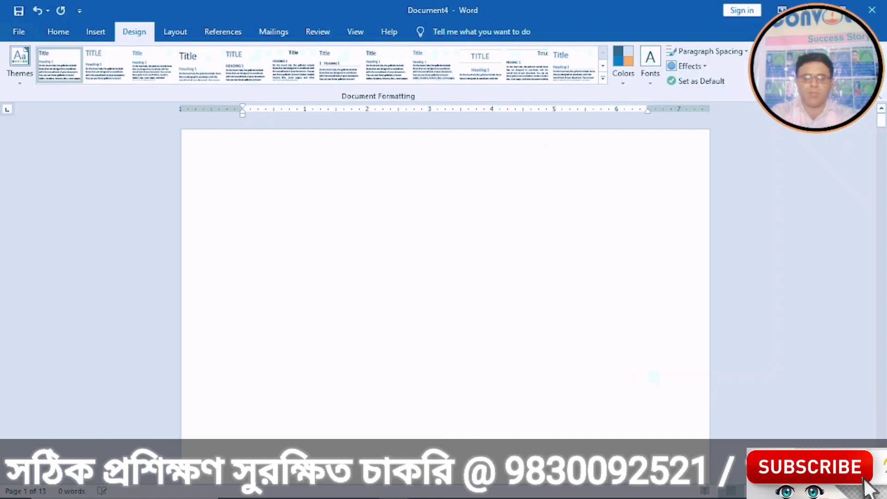
drag(883, 122, 858, 121)
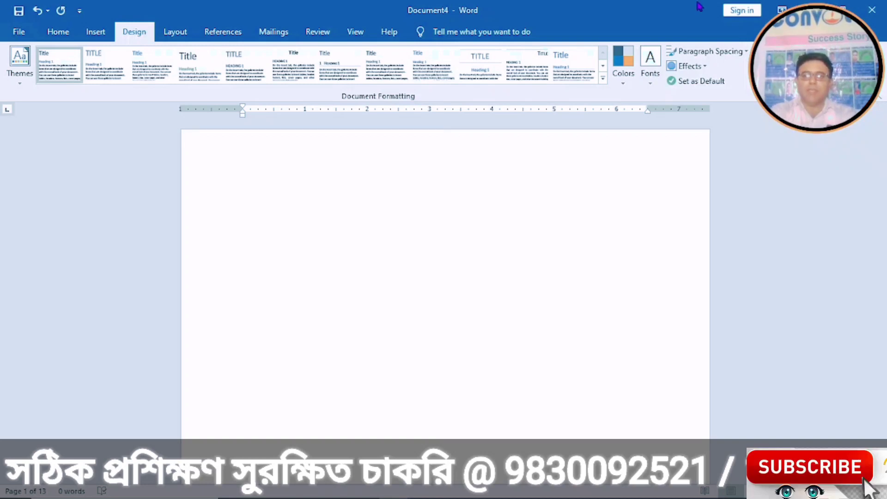
Step: Open the custom watermark settings and select a text watermark
click(773, 66)
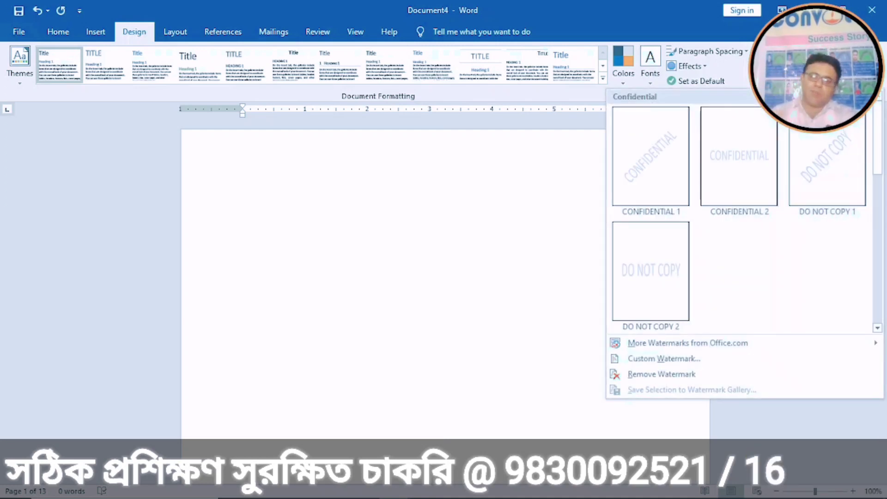
click(670, 359)
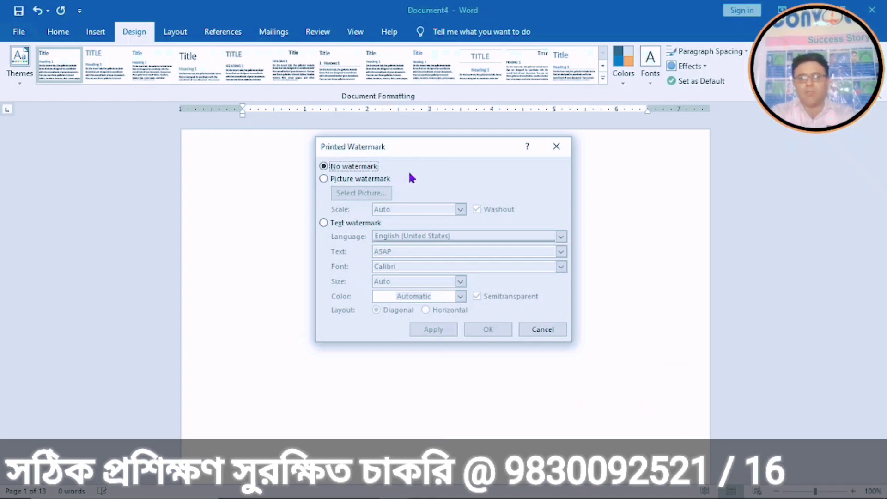
drag(411, 148, 456, 170)
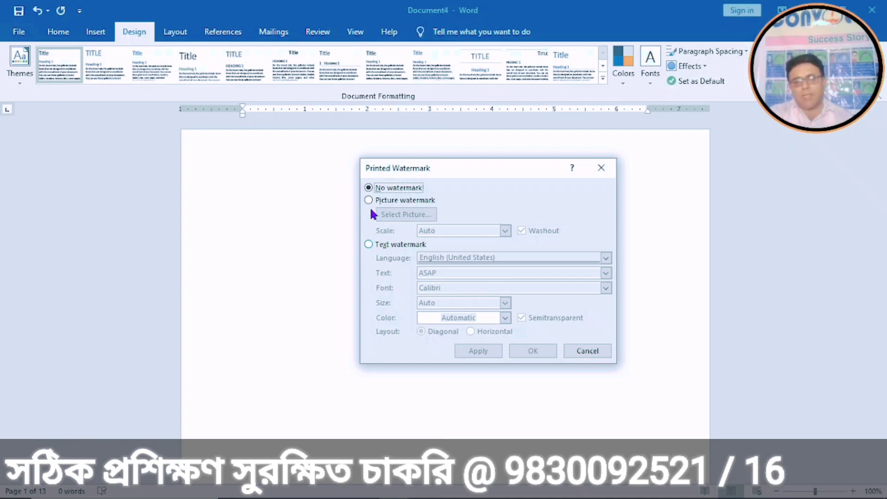
click(368, 245)
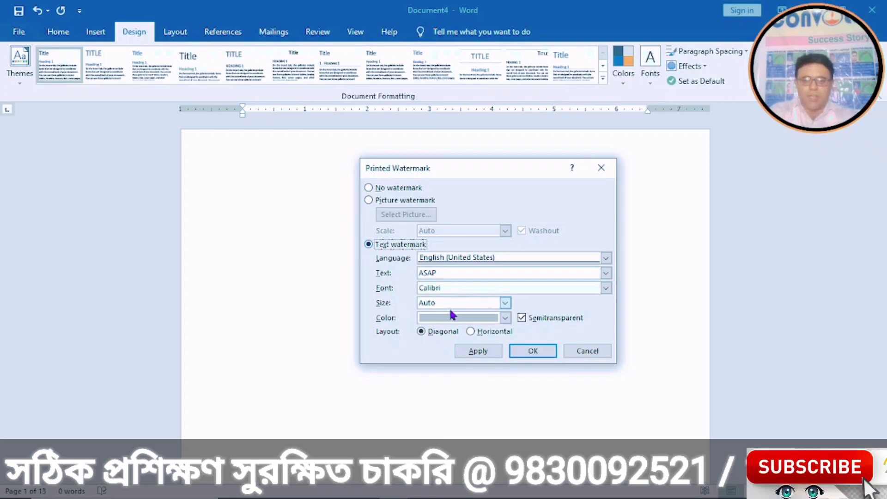
Step: Replace the watermark's ASAP text with "SUN SYSTEM"
click(455, 274)
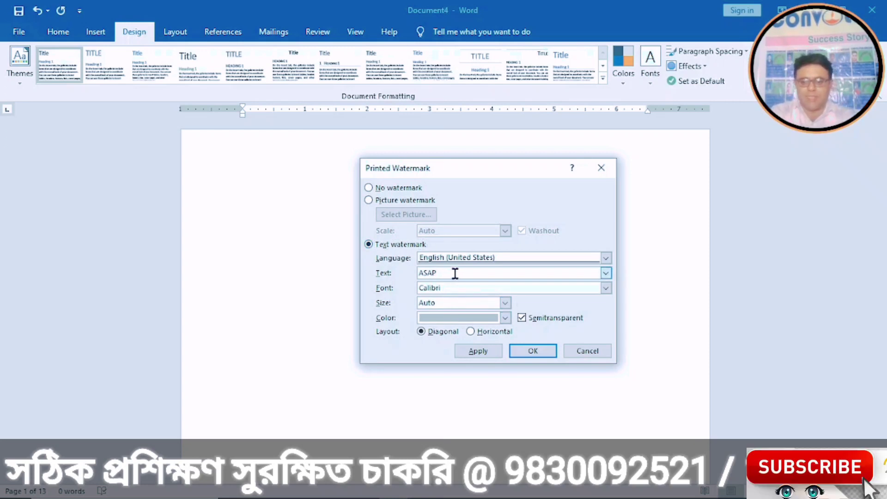
key(BackSpace)
key(BackSpace)
key(BackSpace)
key(BackSpace)
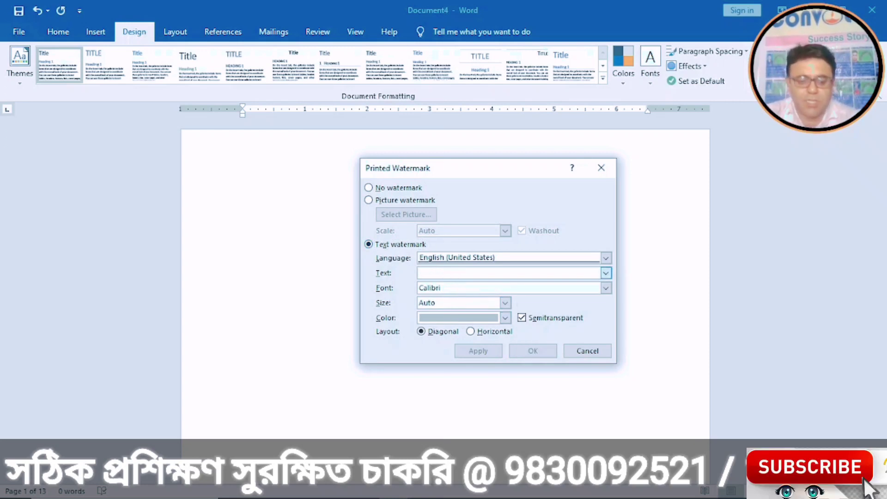
text(su)
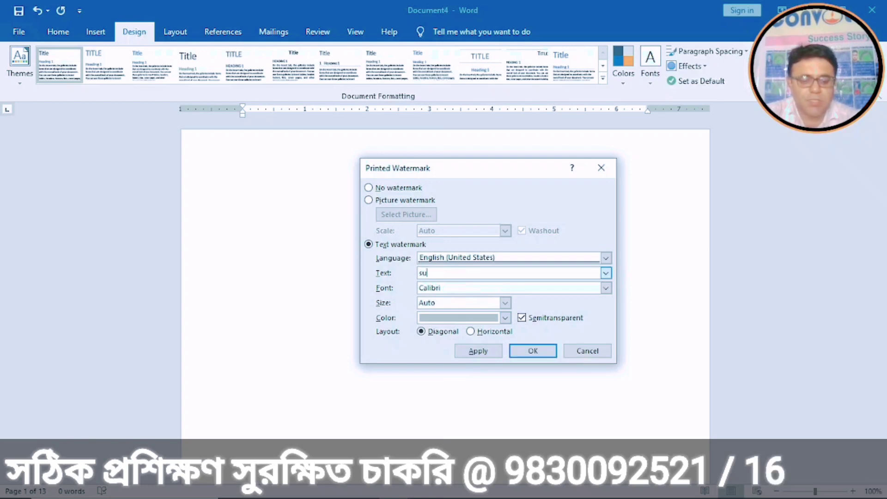
key(BackSpace)
key(BackSpace)
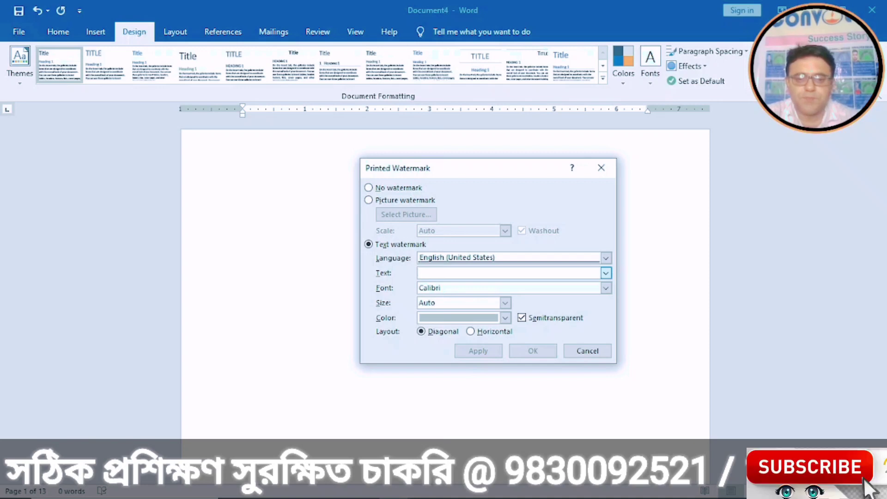
text(SUN)
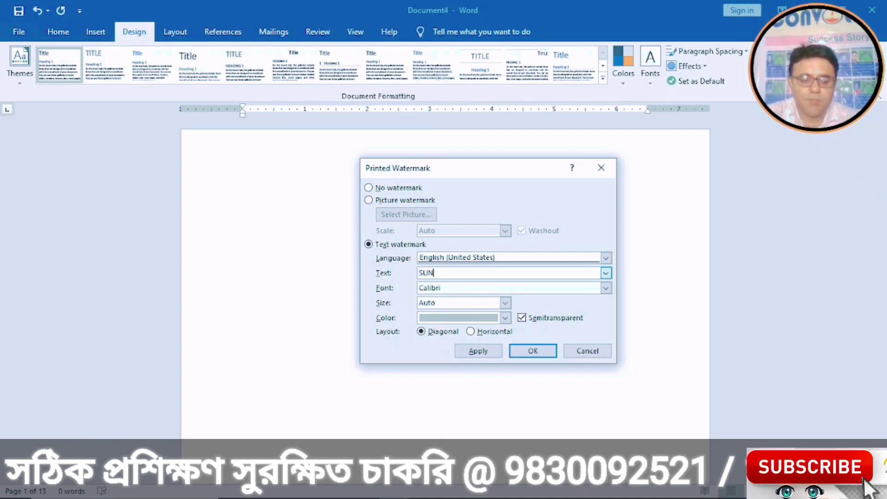
text( SYSTEM)
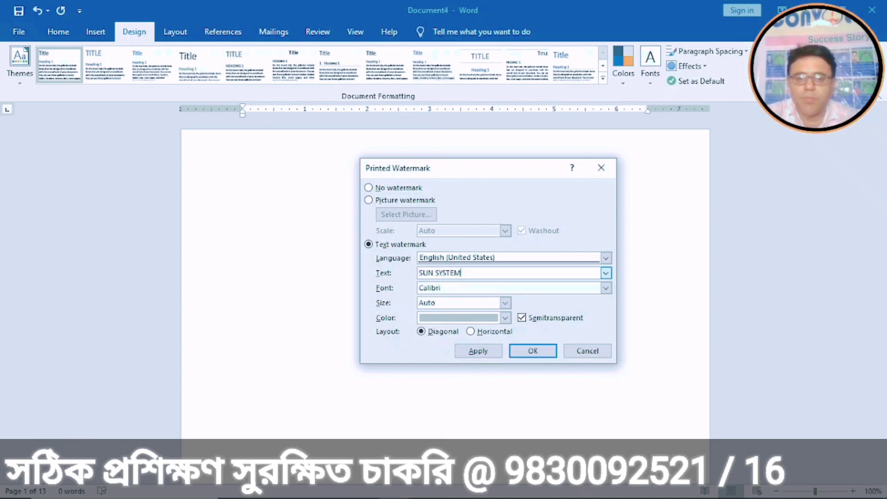
Step: Try size 54 for the watermark text, set it back to Auto and apply the watermark
click(504, 303)
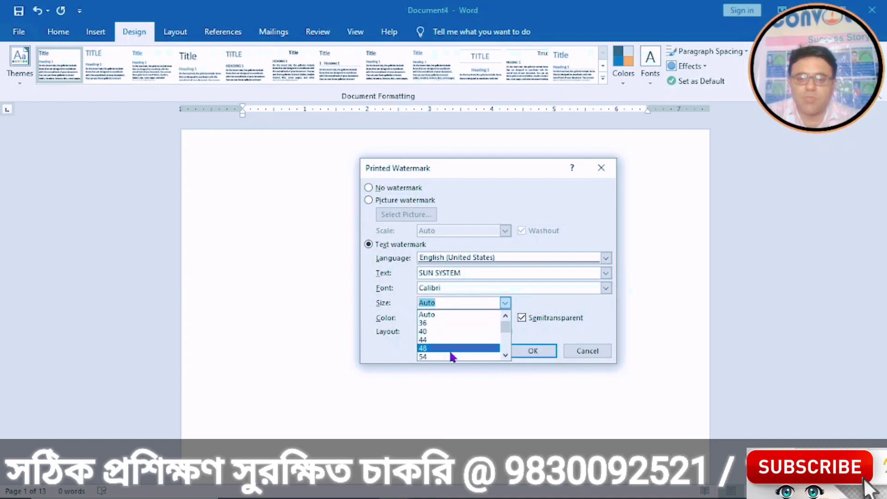
mouse_move(509, 328)
mouse_down()
mouse_move(510, 346)
mouse_move(509, 327)
mouse_up()
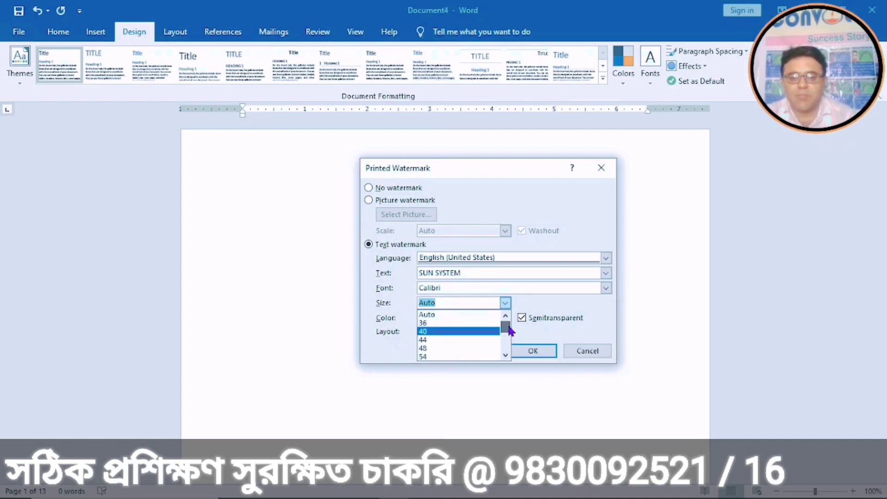
click(433, 357)
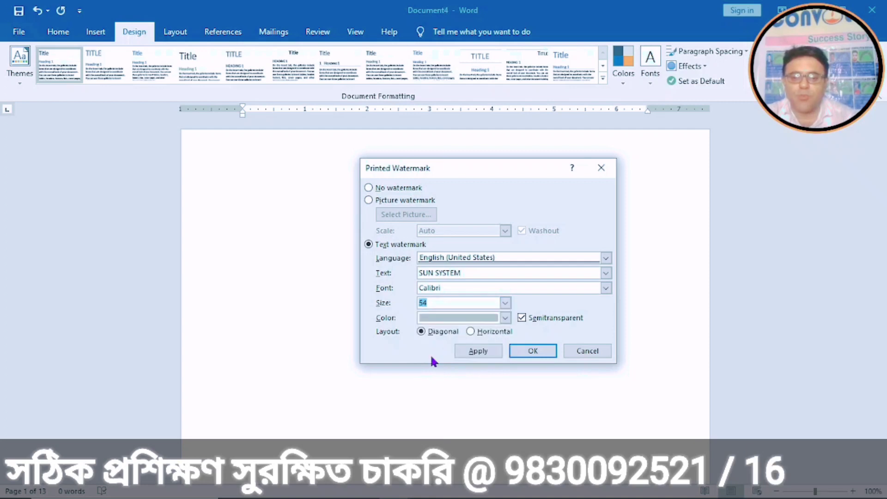
click(505, 303)
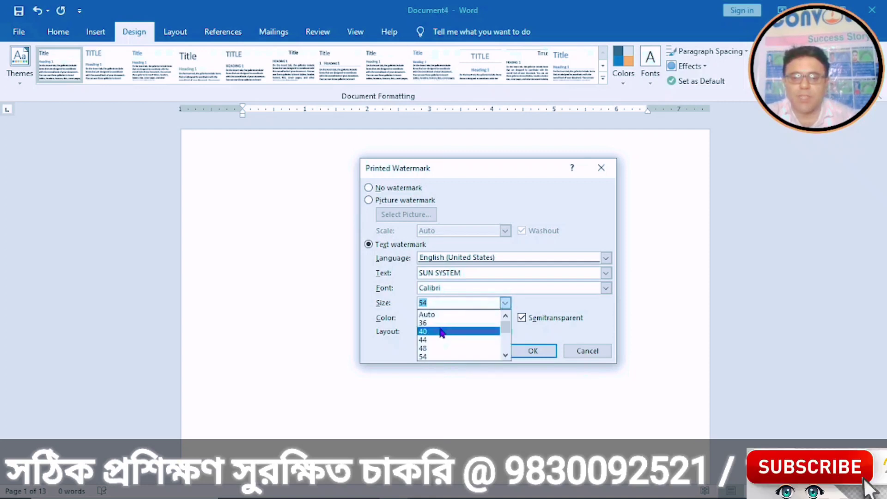
click(442, 314)
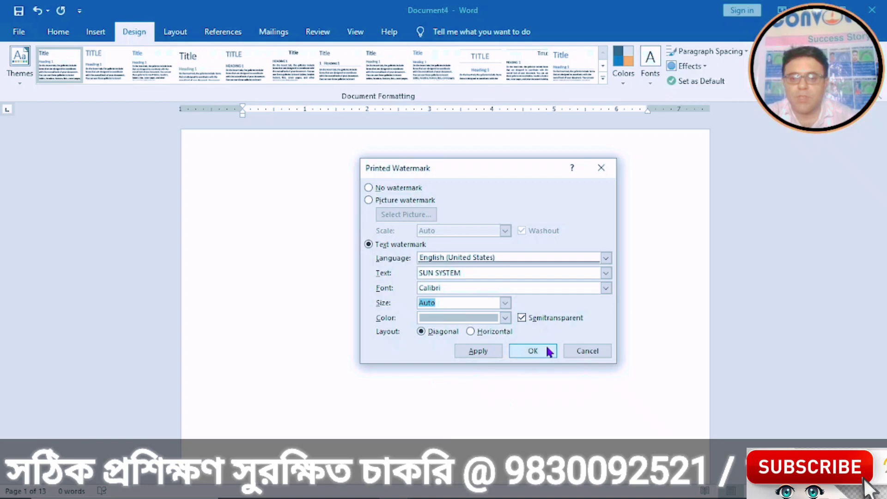
click(528, 347)
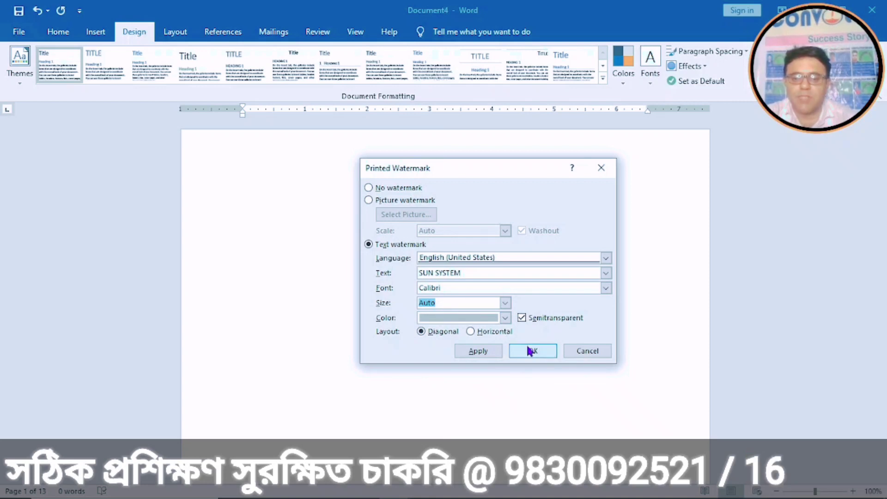
click(476, 352)
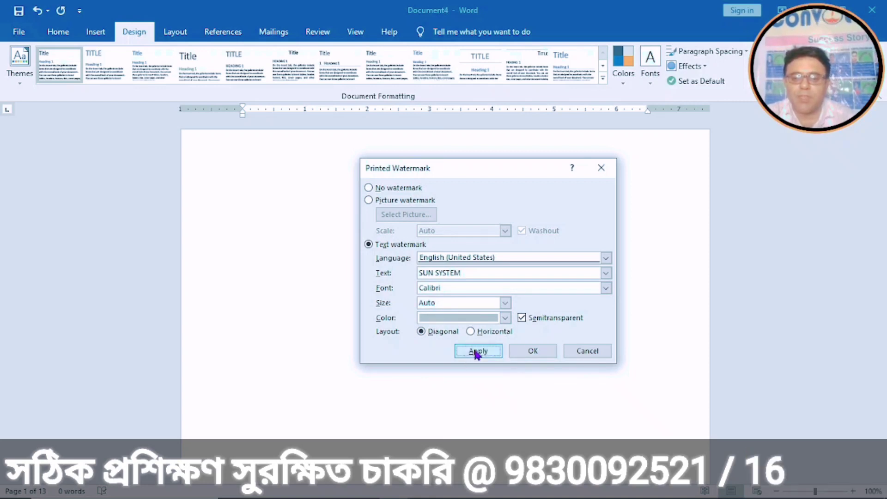
Step: Close the watermark settings and check the SUN SYSTEM watermark across the document's pages
click(603, 353)
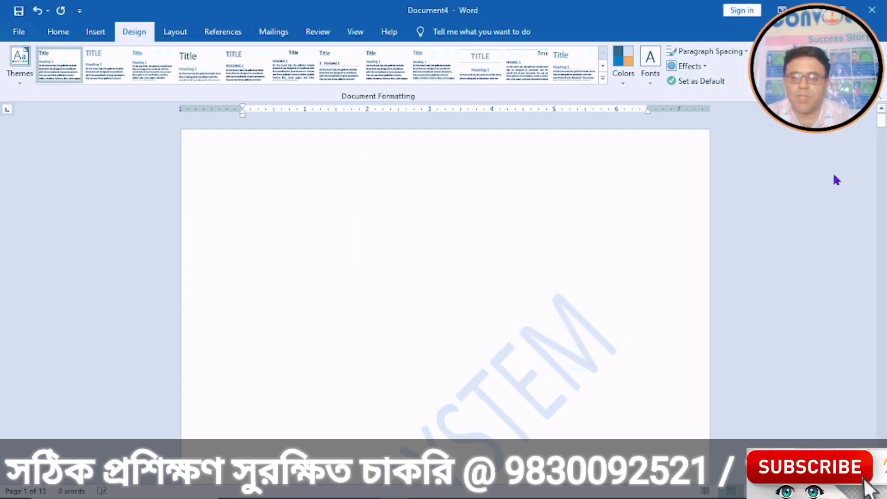
mouse_move(863, 497)
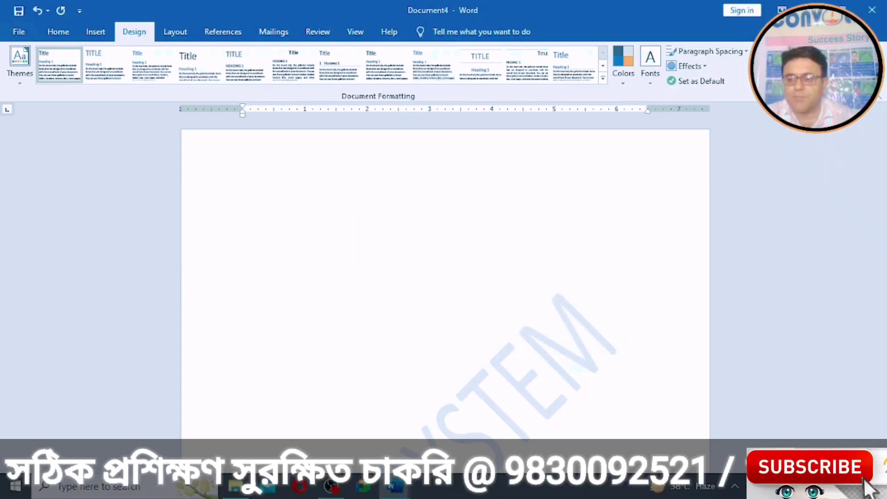
click(882, 480)
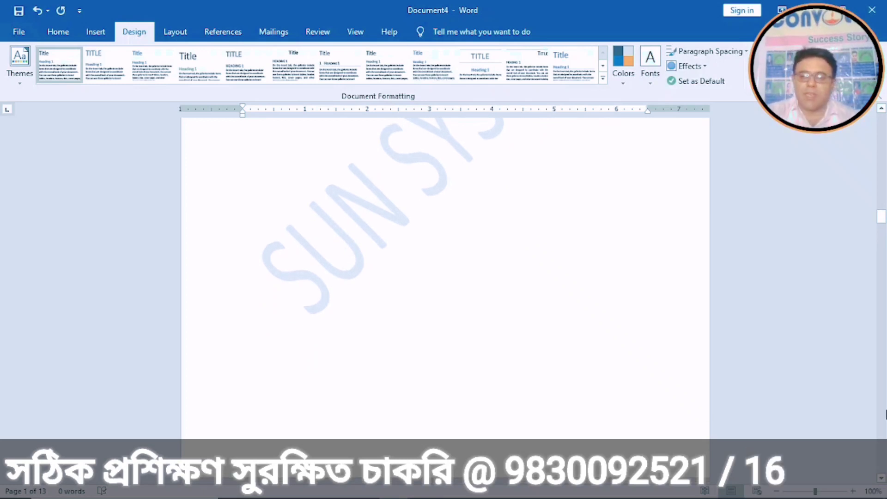
drag(882, 218, 883, 85)
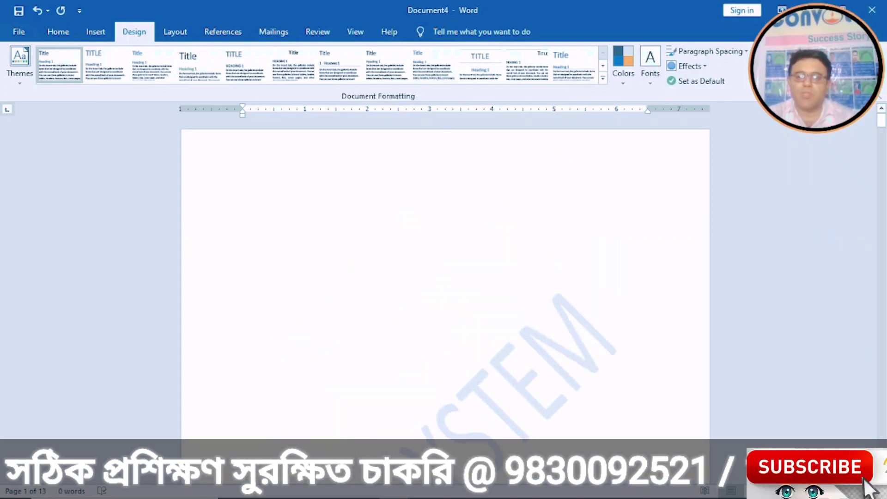
Step: Try to delete the SUN SYSTEM watermark directly on the first page and undo the deletion
double_click(508, 382)
key(Delete)
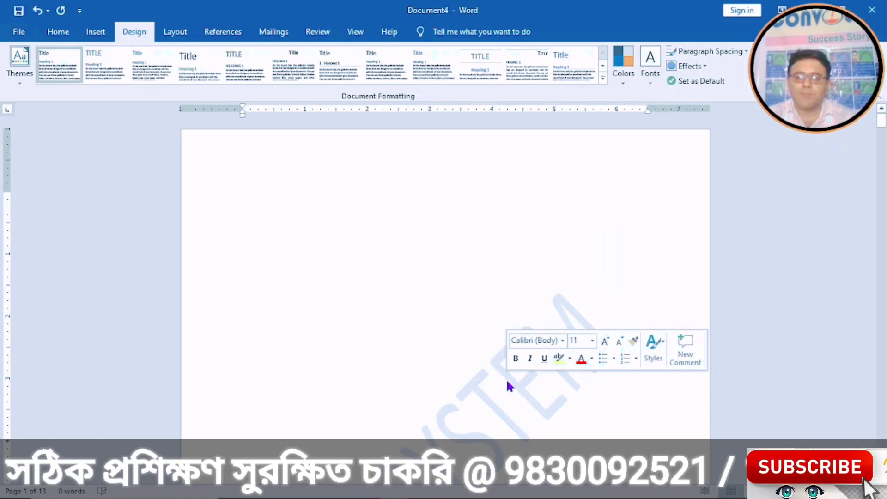
key(ctrl+z)
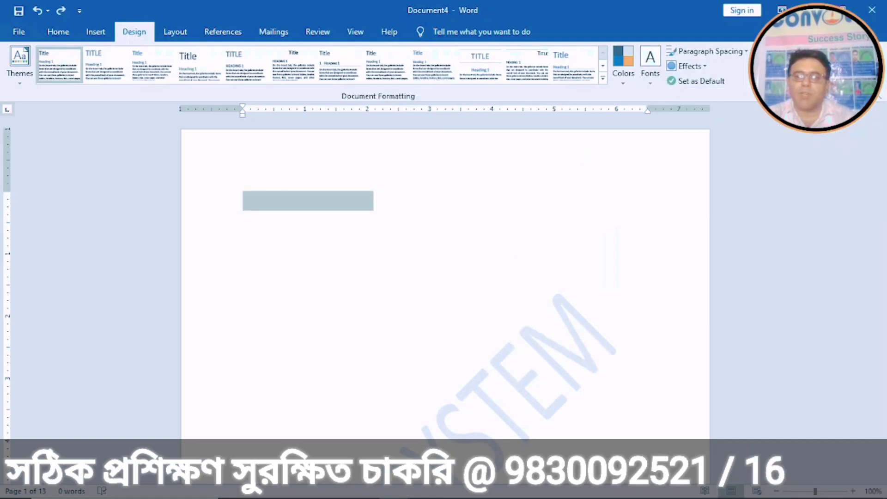
Step: Remove the SUN SYSTEM watermark and start a new custom text watermark
click(775, 64)
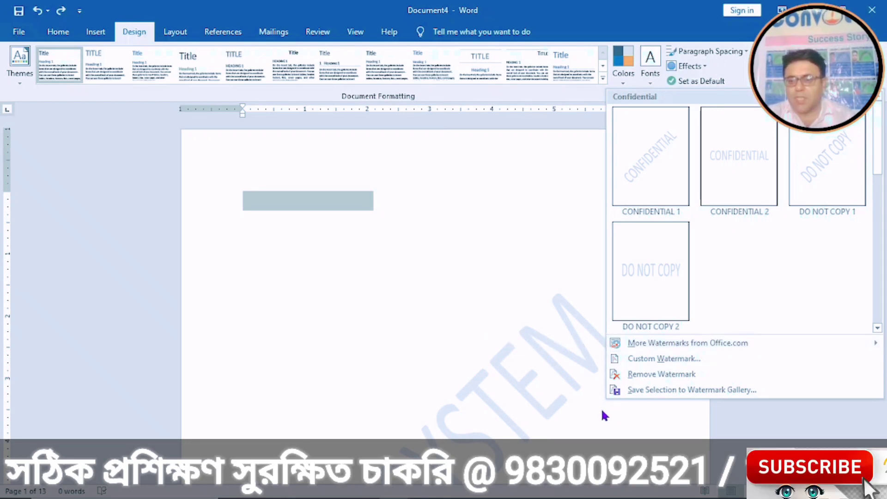
click(655, 377)
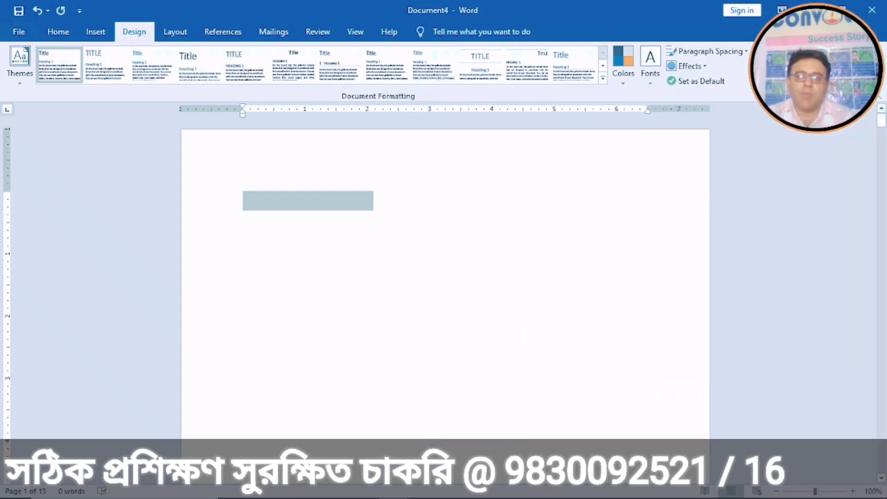
click(776, 67)
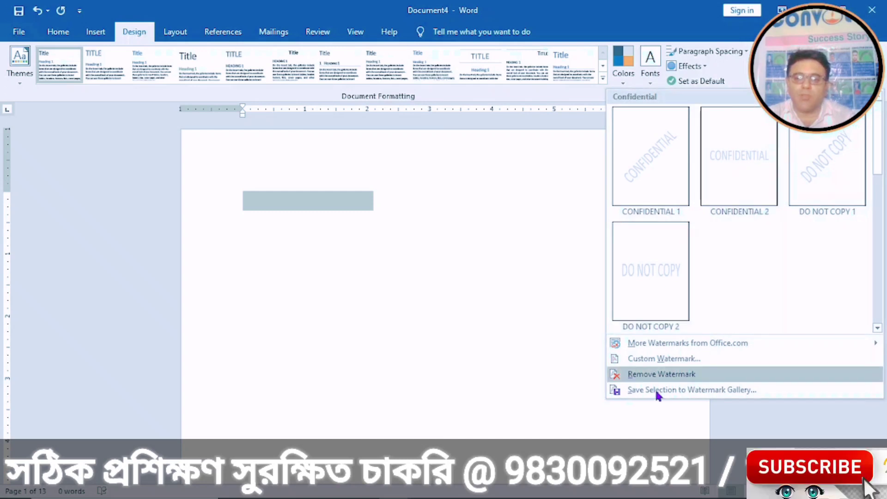
click(659, 358)
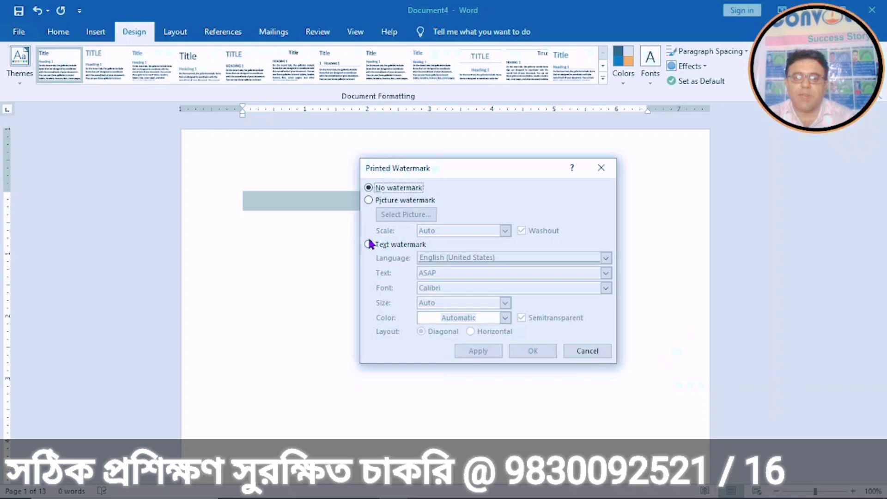
click(369, 243)
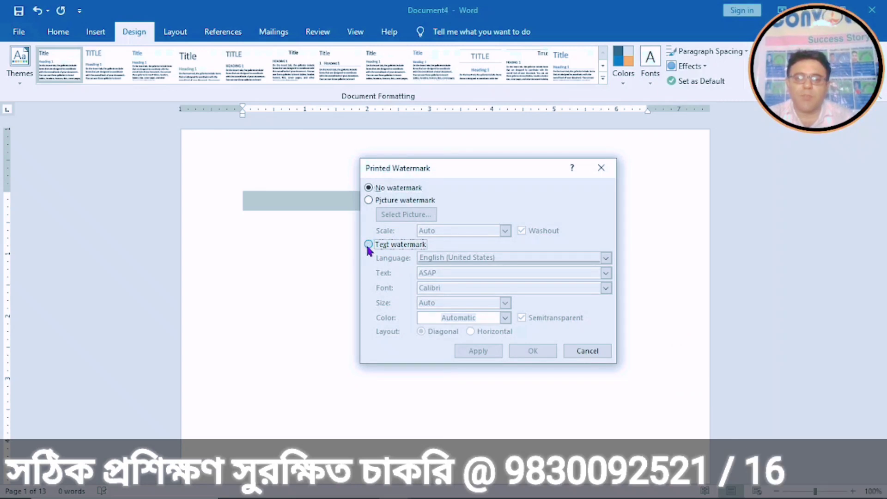
Step: Replace the watermark's ASAP text with "MICRO COMPANY"
click(444, 272)
key(BackSpace)
key(BackSpace)
key(BackSpace)
key(BackSpace)
text(MICRO)
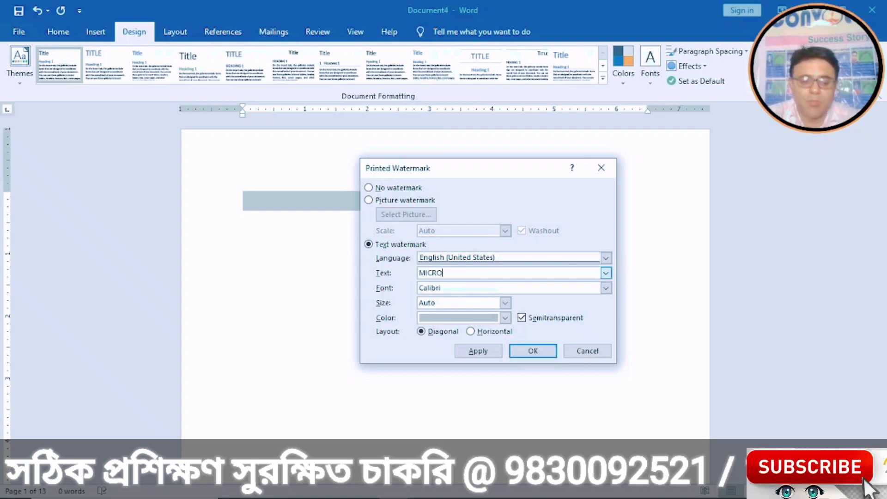
text( COMP)
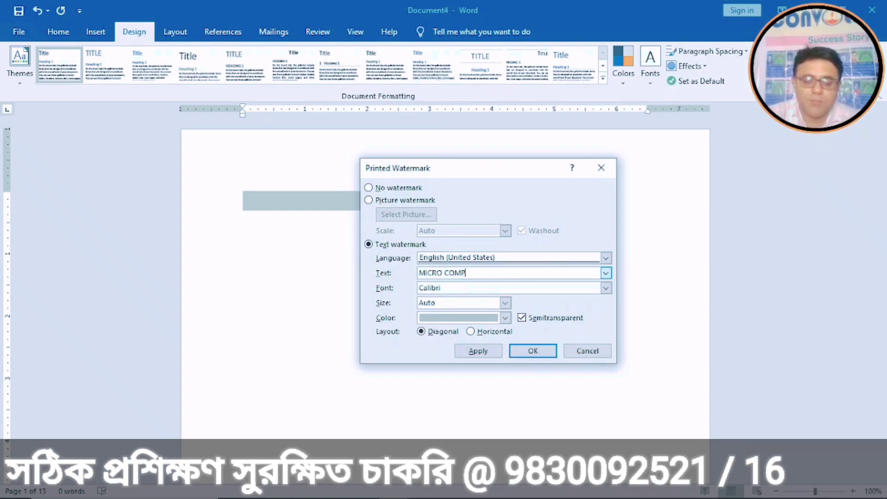
text(ANY)
Step: Set the watermark text to size 72, not semitransparent, with a horizontal layout, and apply it to the document
click(506, 303)
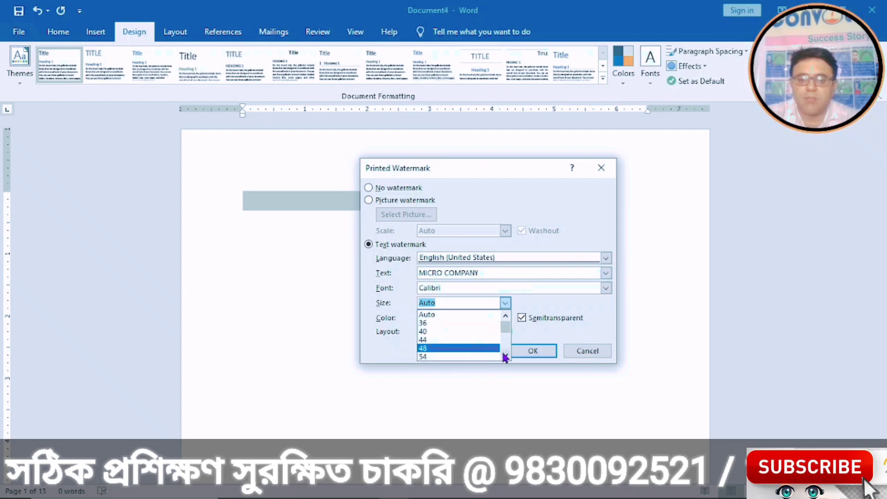
scroll(505, 357, down, 2)
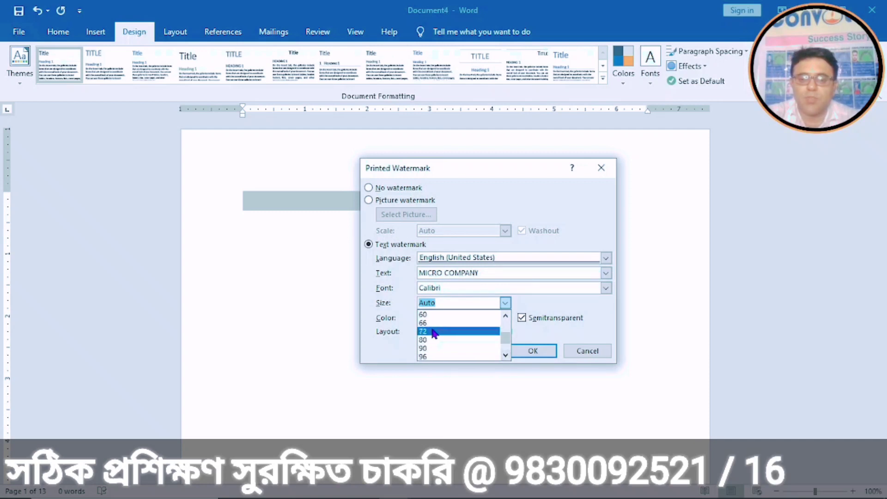
click(434, 332)
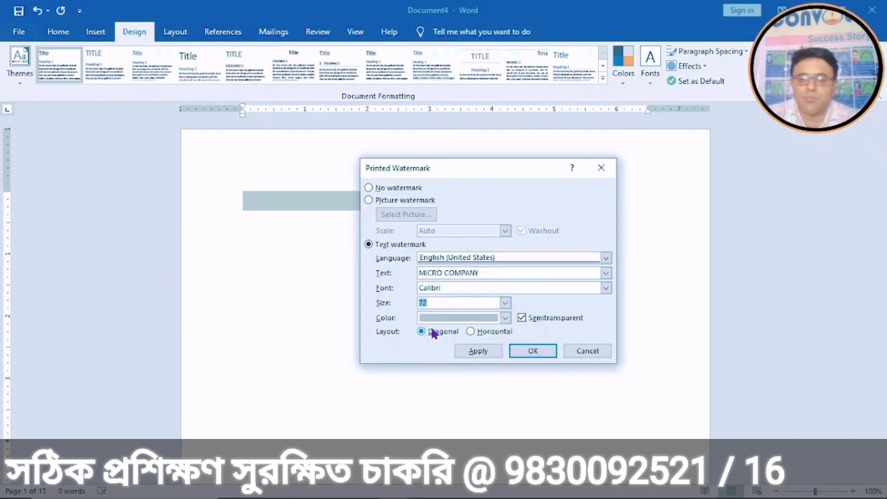
click(521, 318)
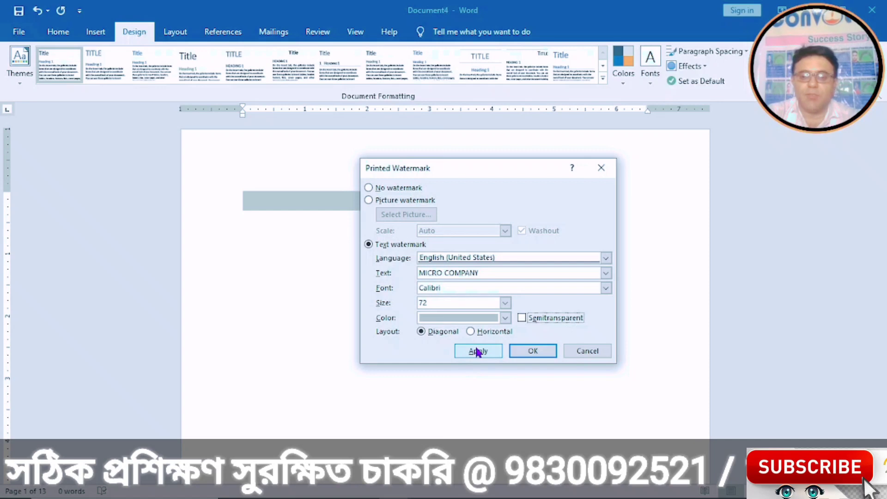
click(470, 333)
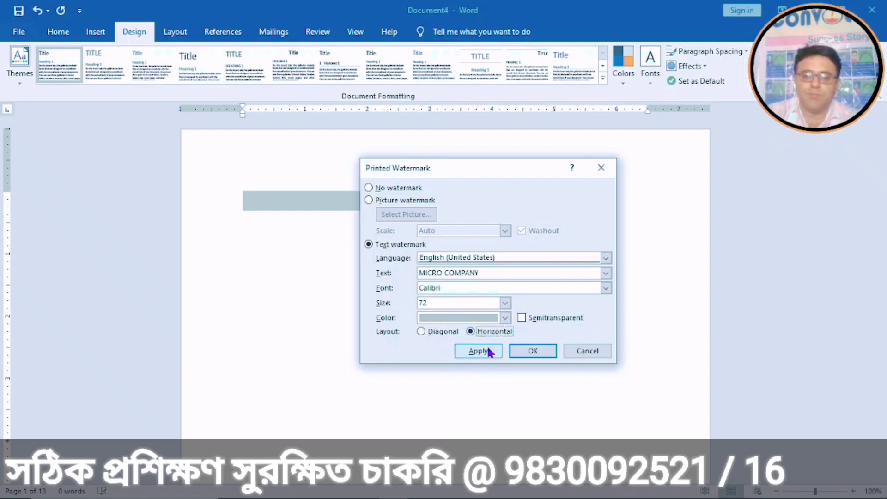
click(533, 352)
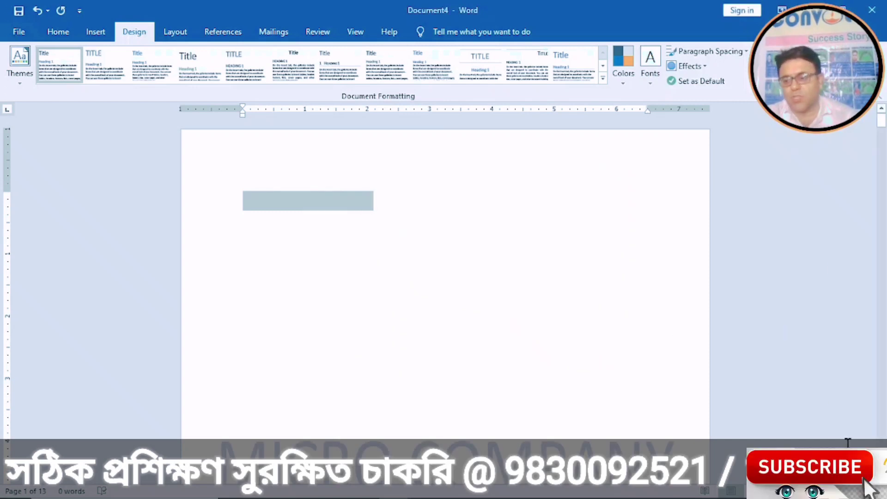
Step: Examine the MICRO COMPANY watermark on the first two pages of the document
scroll(882, 480, down, 5)
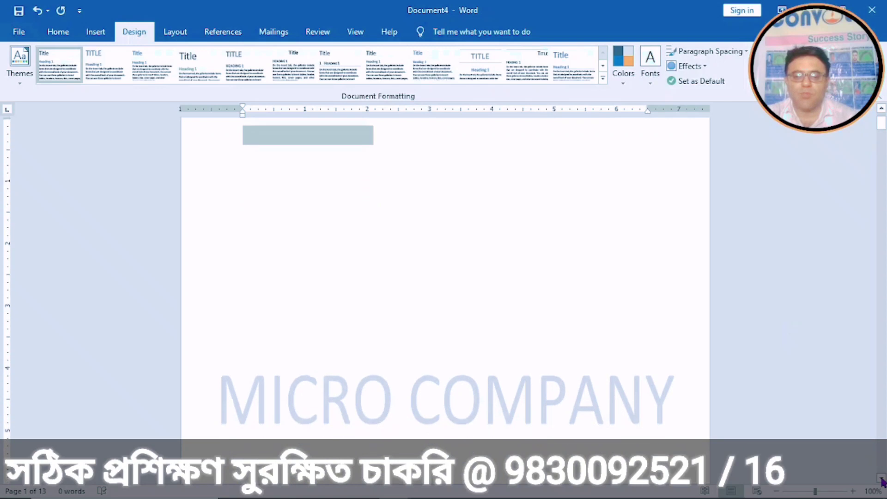
scroll(882, 480, down, 7)
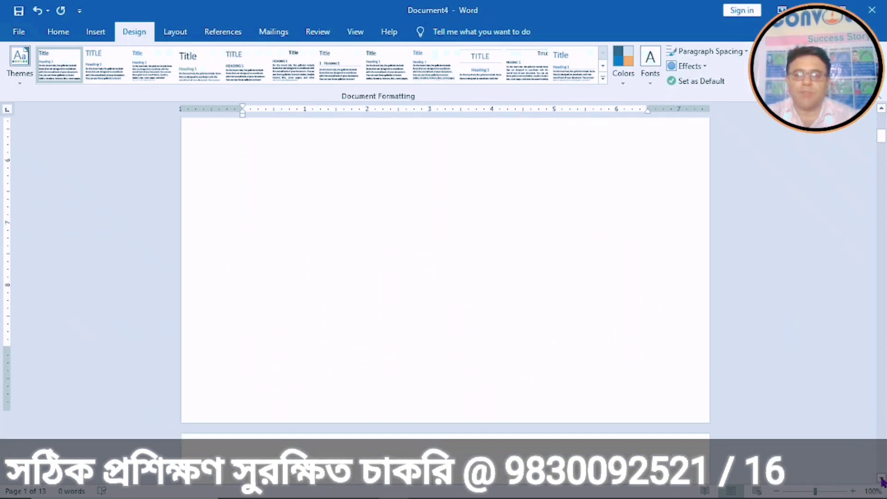
scroll(882, 480, down, 7)
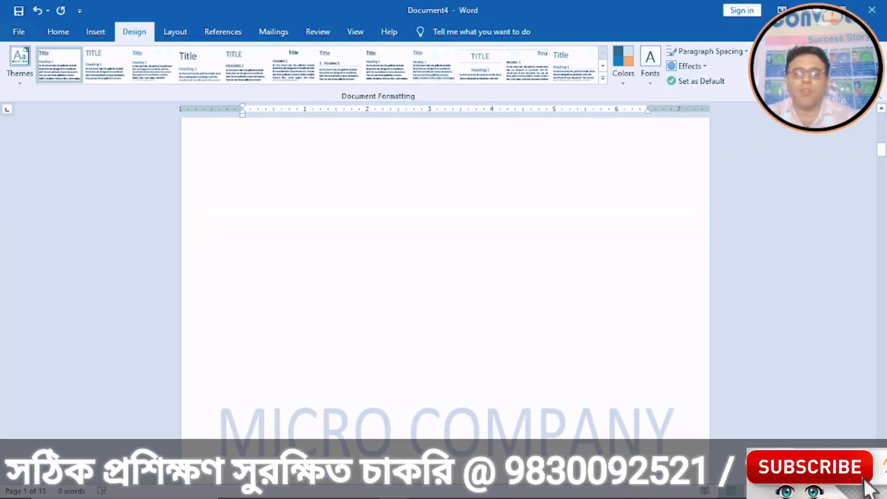
scroll(883, 482, down, 2)
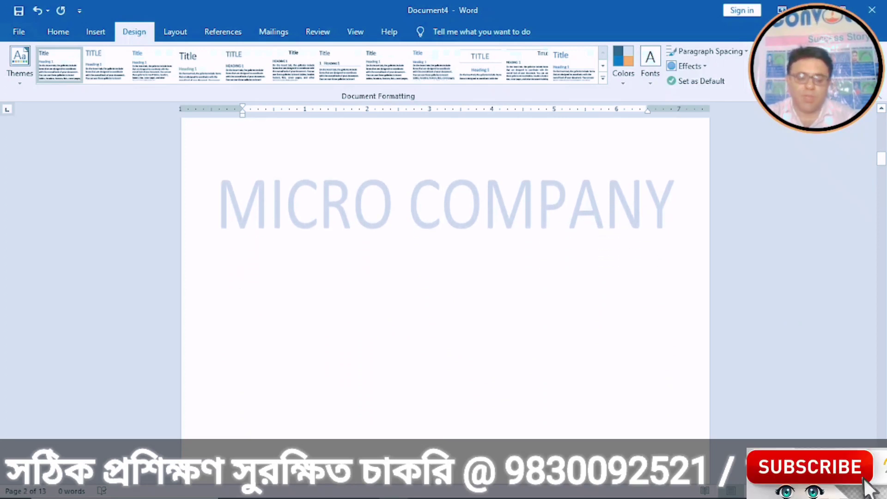
scroll(864, 481, down, 2)
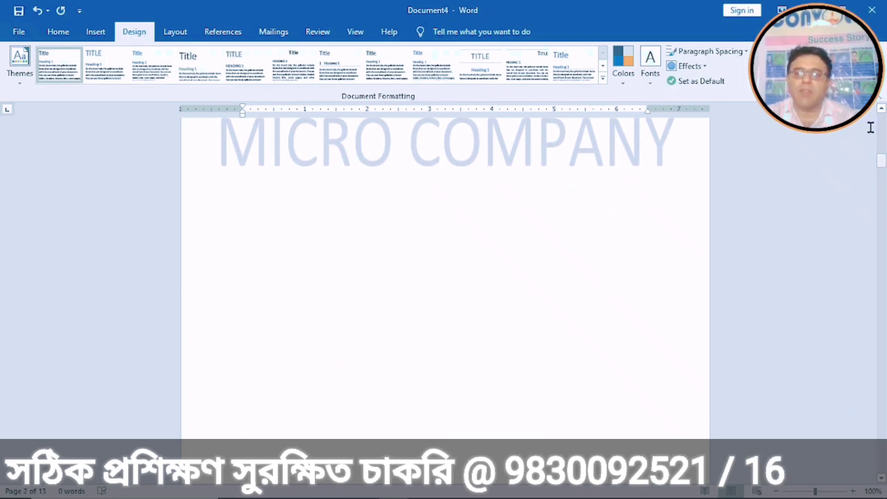
click(882, 110)
scroll(882, 111, up, 10)
scroll(882, 111, up, 5)
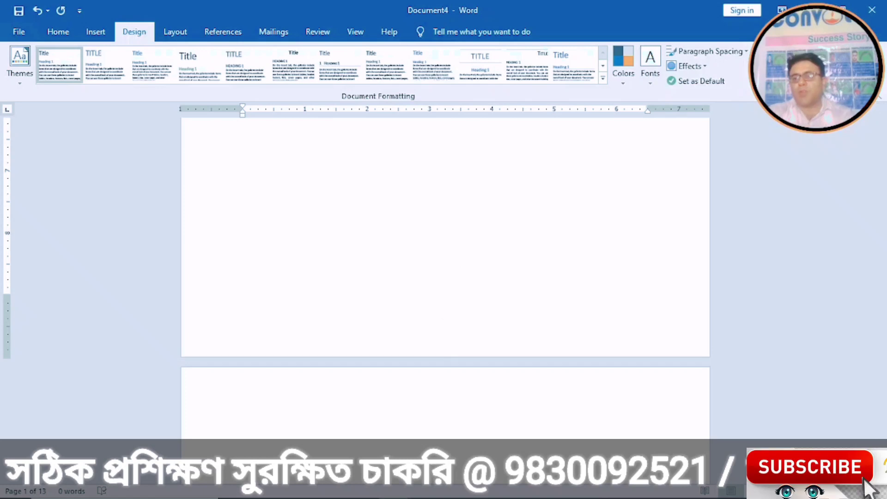
Step: Remove the MICRO COMPANY watermark and return to the top of the first page
click(772, 65)
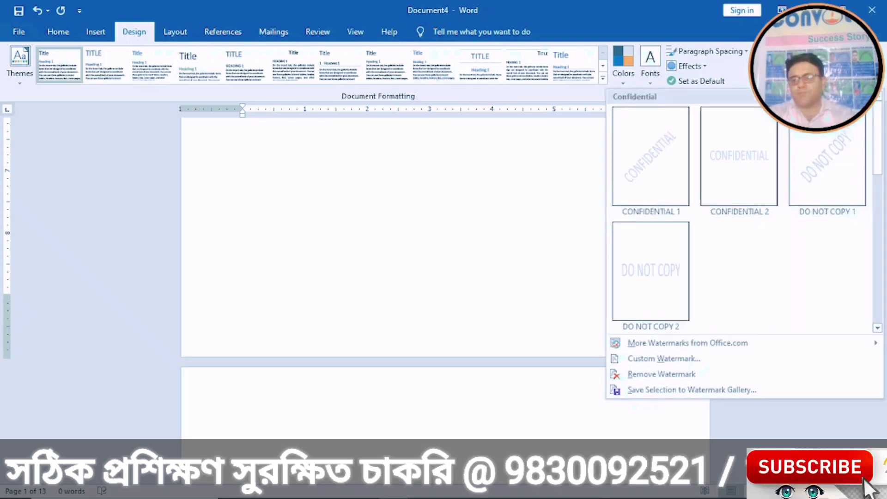
click(677, 375)
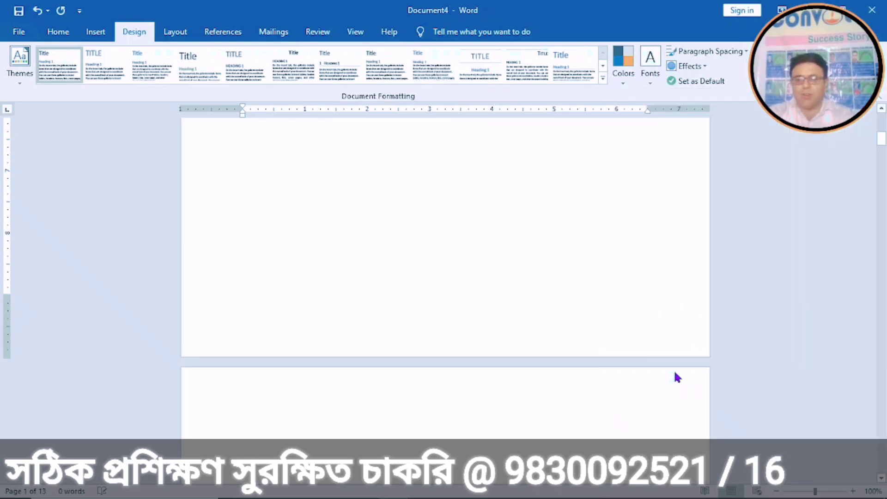
drag(880, 144, 881, 119)
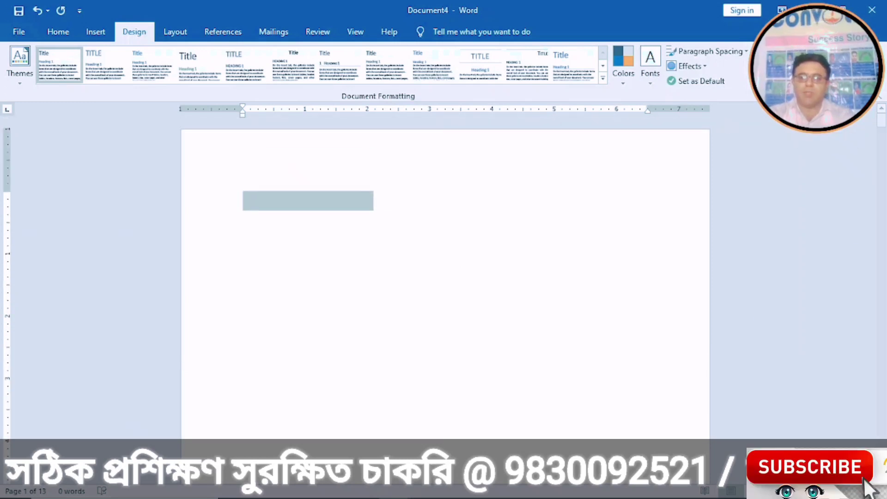
Step: Set up a custom picture watermark using the image 1677927734950.jpg from the Saved Pictures folder, working offline
click(775, 67)
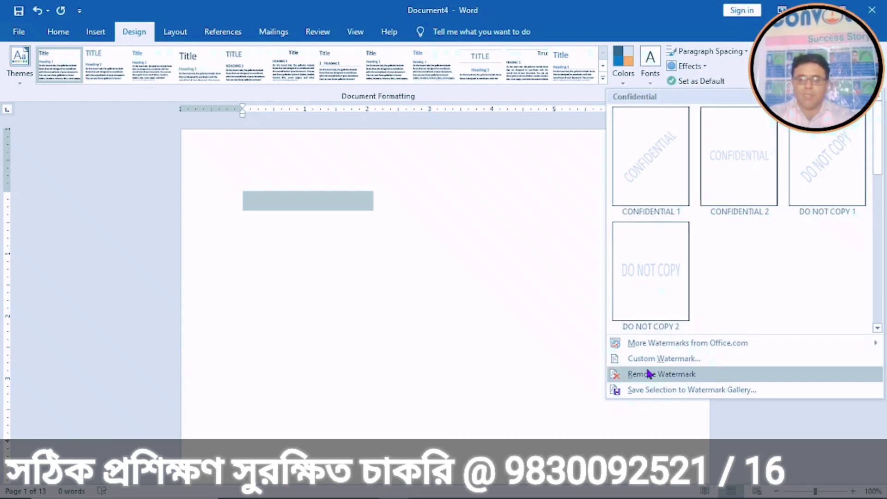
click(664, 359)
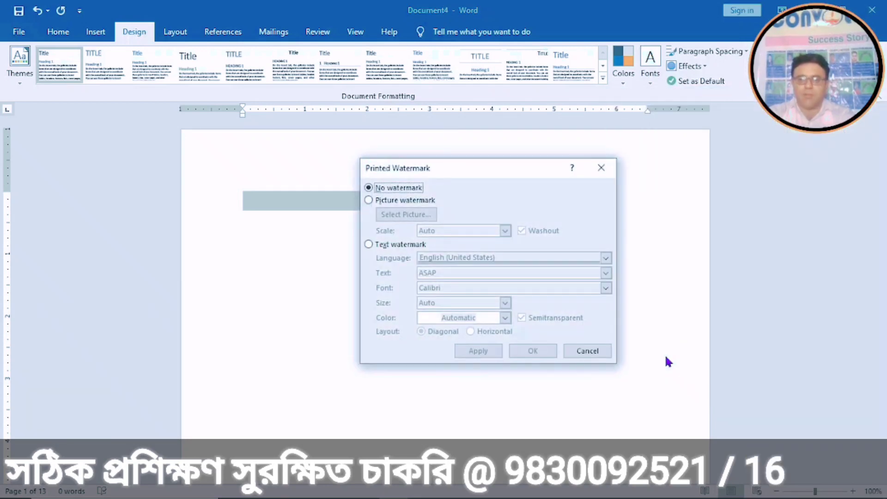
click(369, 201)
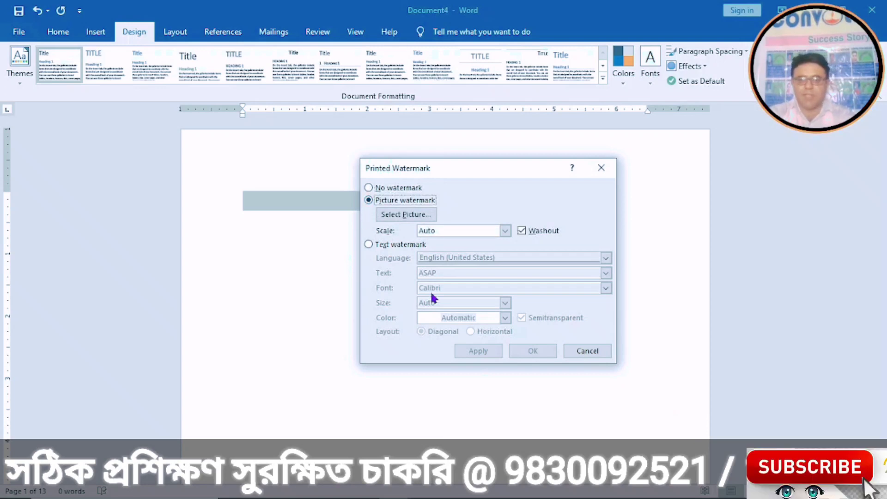
click(404, 216)
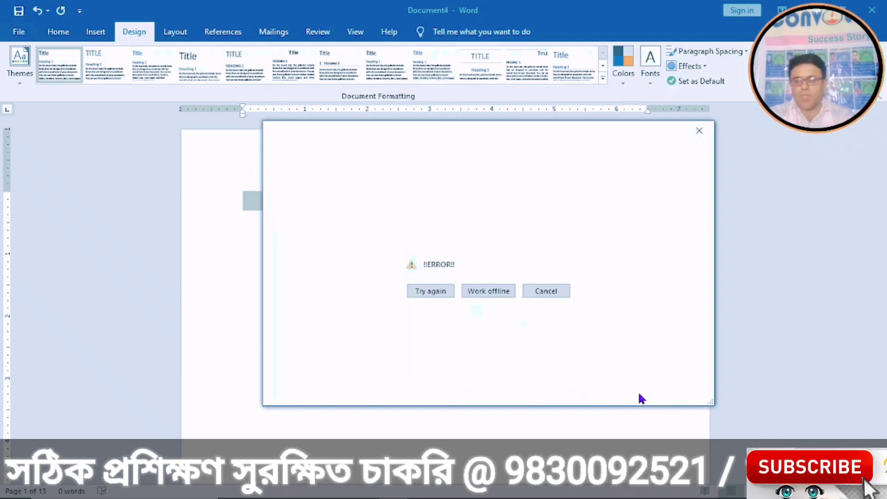
click(489, 292)
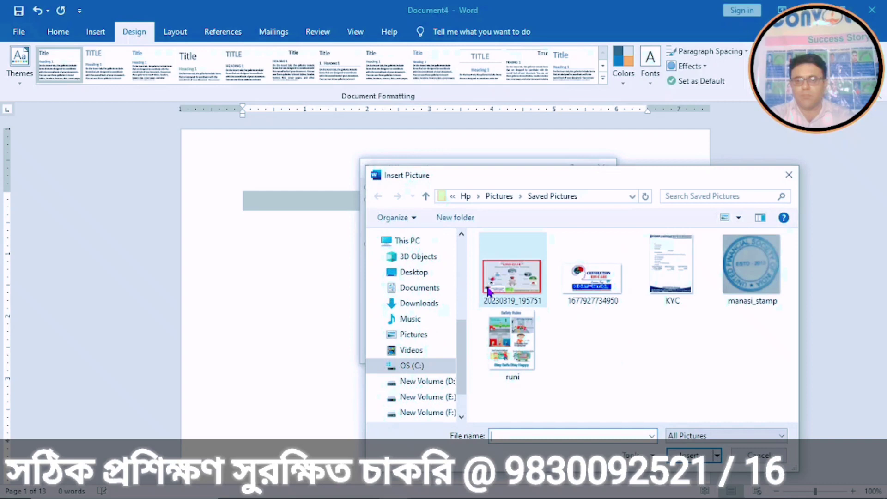
click(583, 289)
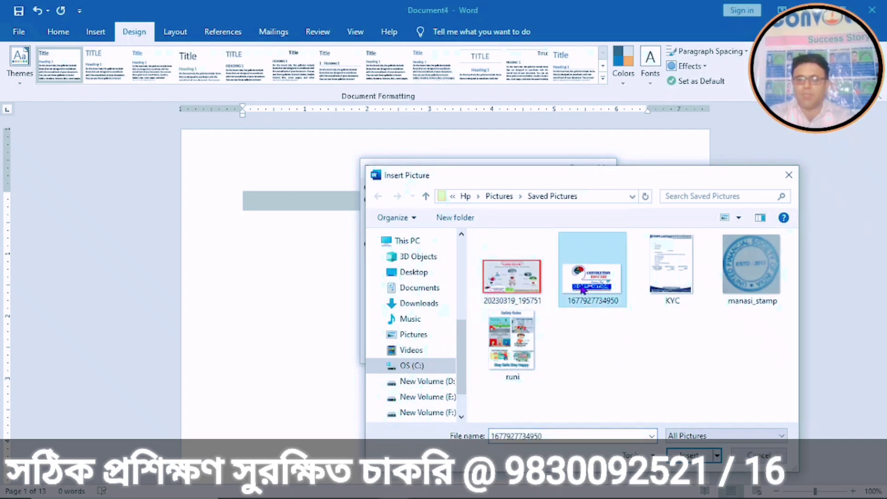
click(690, 457)
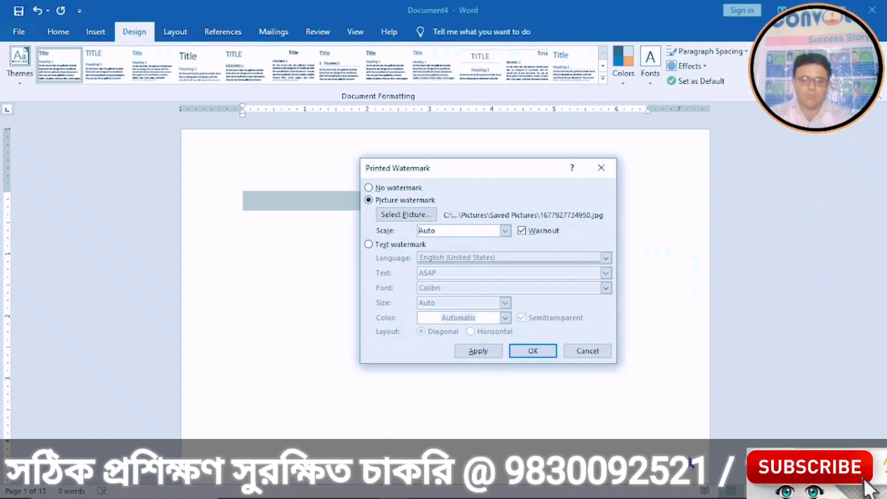
Step: Apply the washed-out picture watermark at automatic scale to the document and examine it on the first pages
click(484, 351)
click(584, 351)
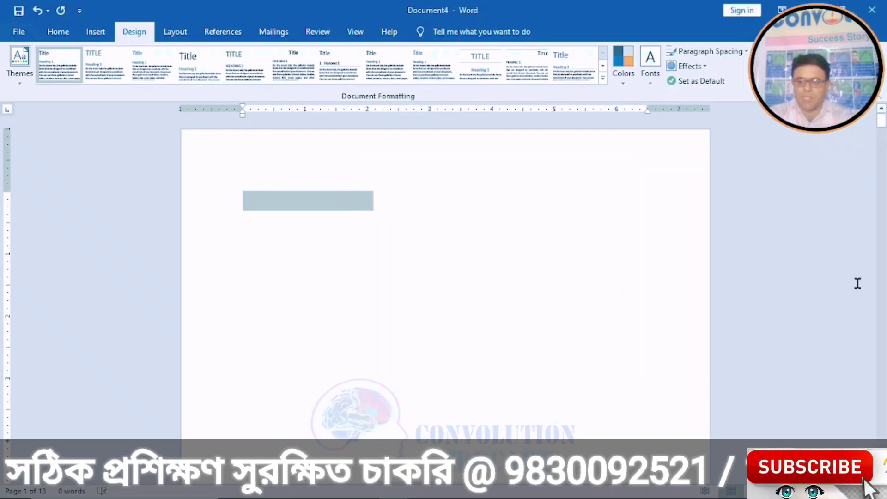
scroll(881, 481, down, 10)
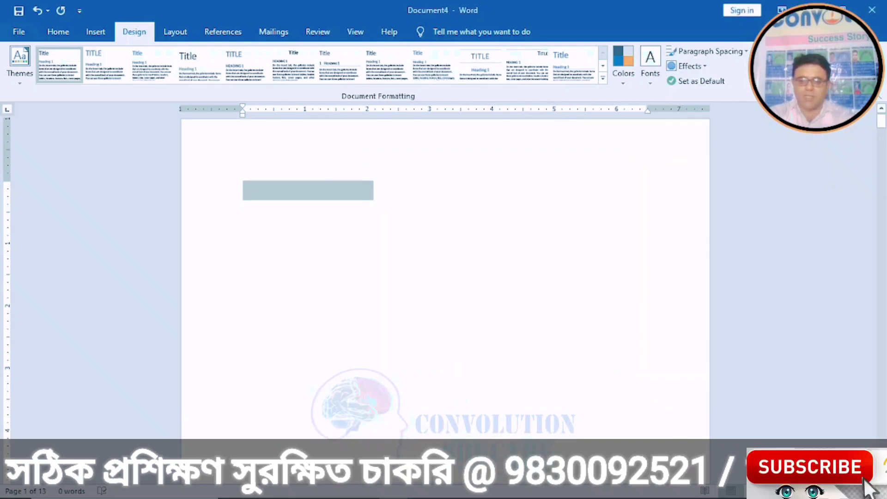
scroll(882, 481, down, 10)
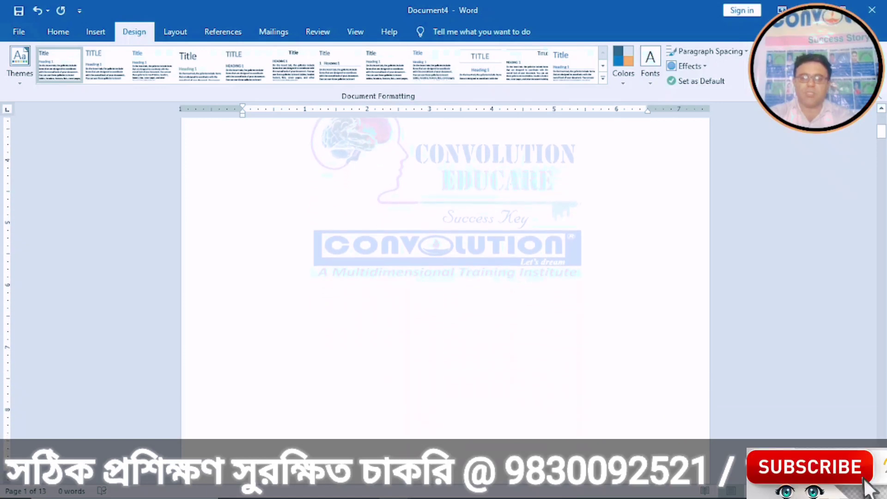
scroll(882, 481, down, 10)
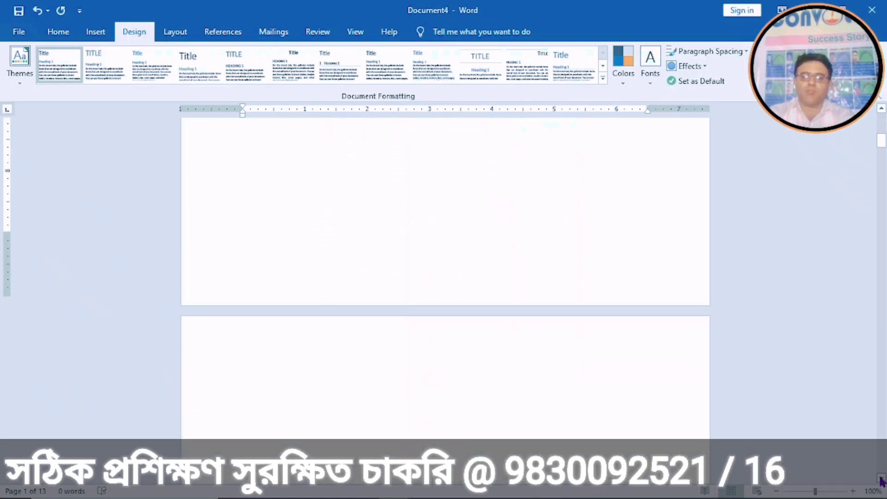
scroll(881, 479, down, 10)
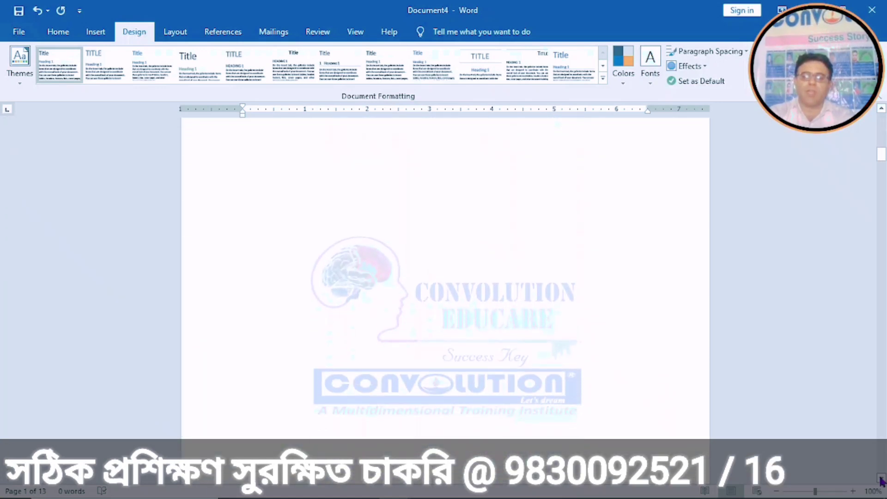
scroll(881, 482, down, 5)
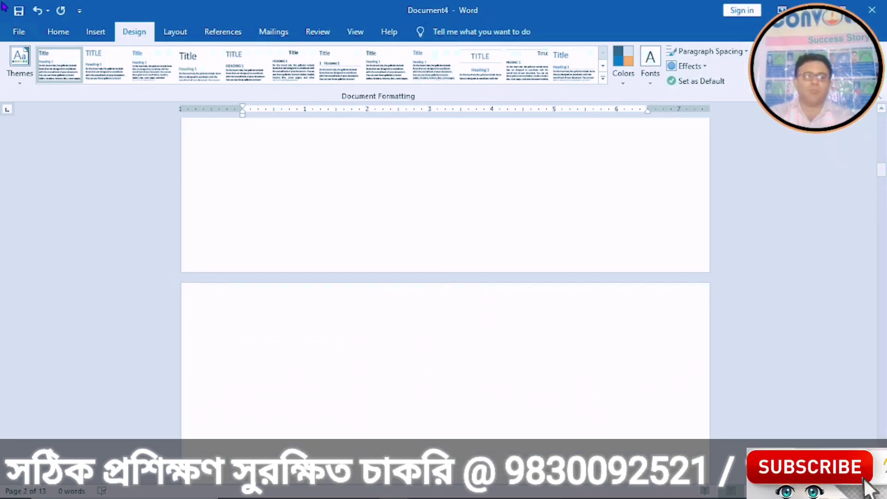
Step: Examine the picture watermark in the print preview from the first to the last page and return to the document
click(14, 37)
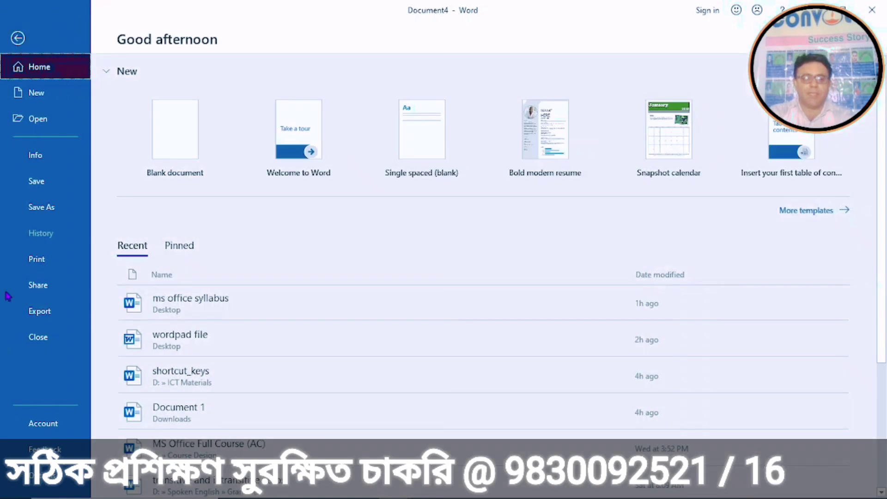
click(37, 260)
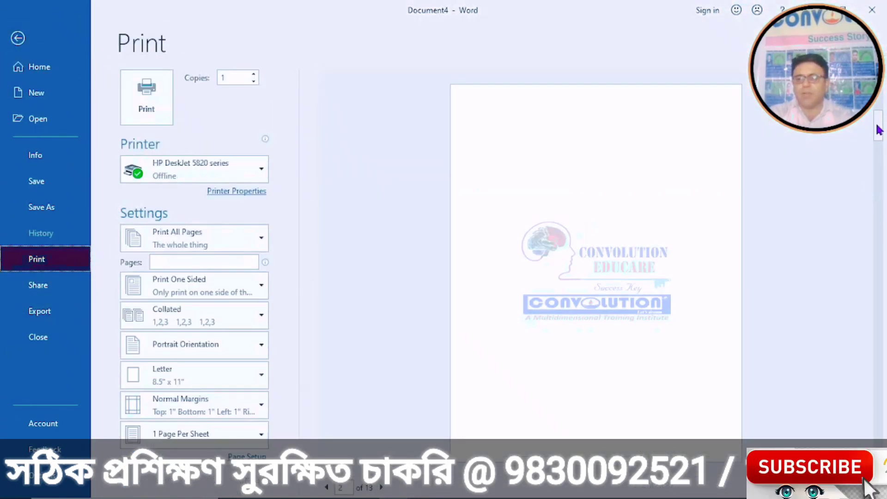
scroll(880, 121, up, 2)
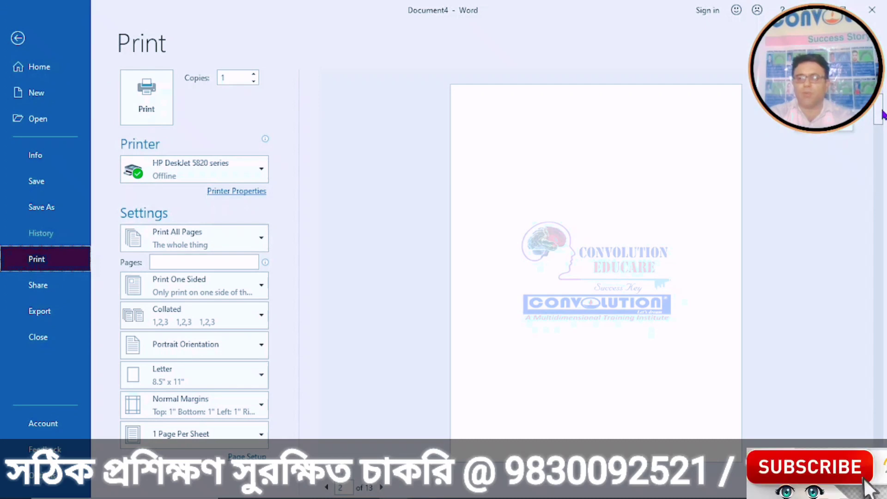
scroll(878, 474, down, 8)
scroll(878, 473, down, 4)
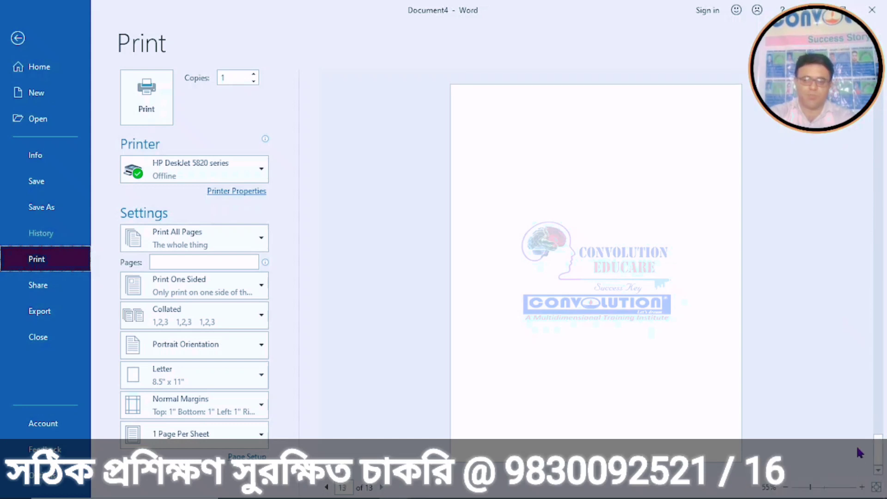
drag(876, 447, 860, 92)
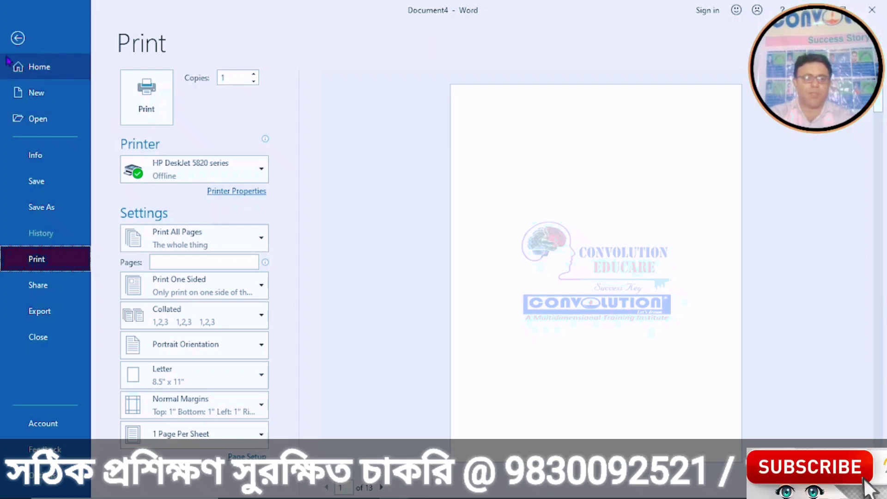
click(18, 38)
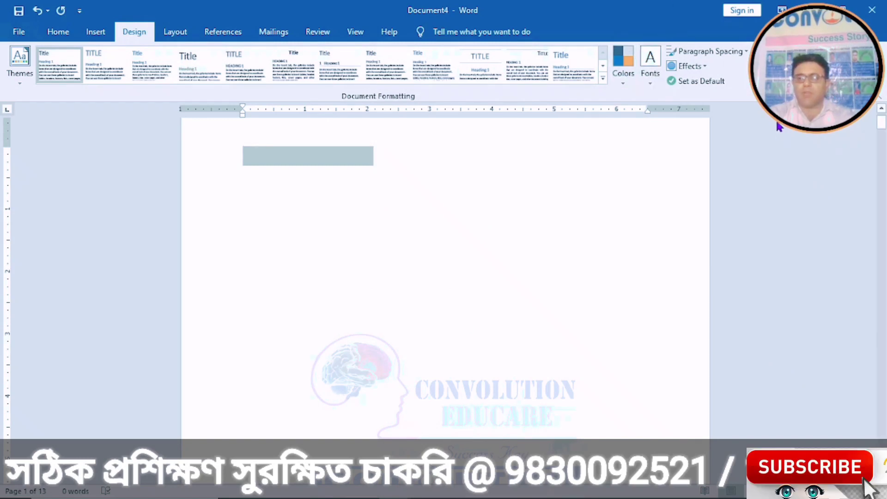
click(772, 69)
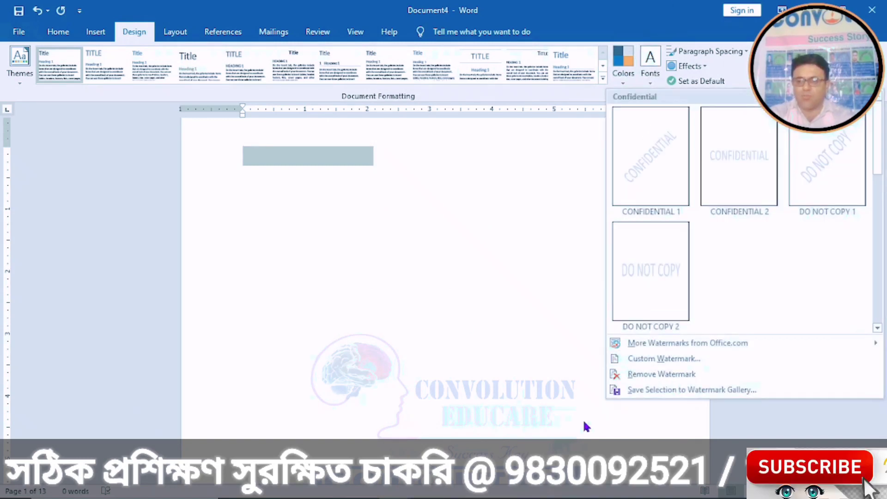
click(653, 378)
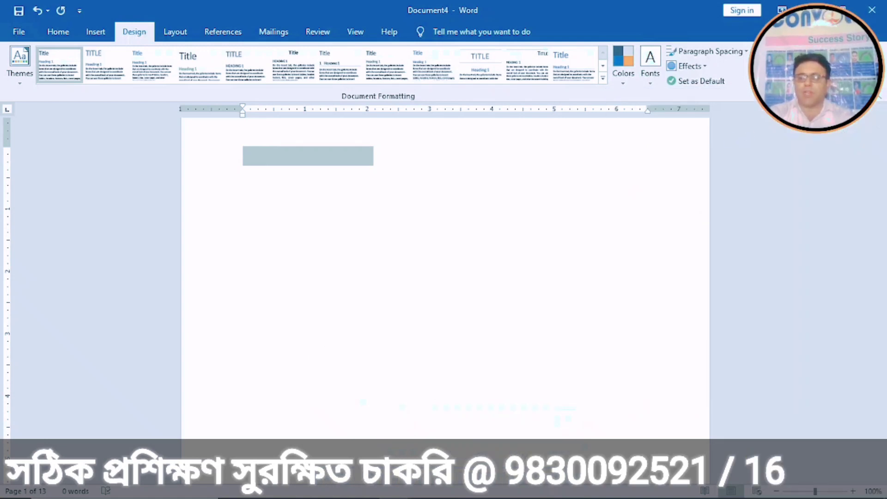
click(773, 69)
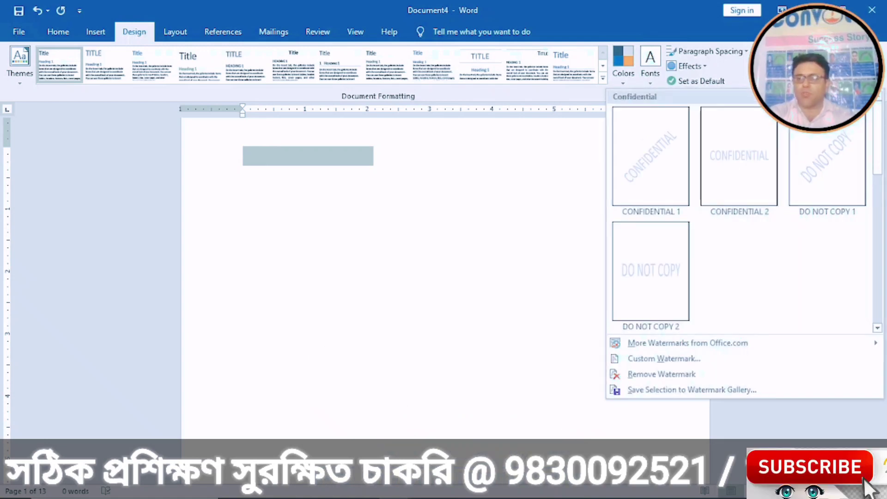
click(632, 359)
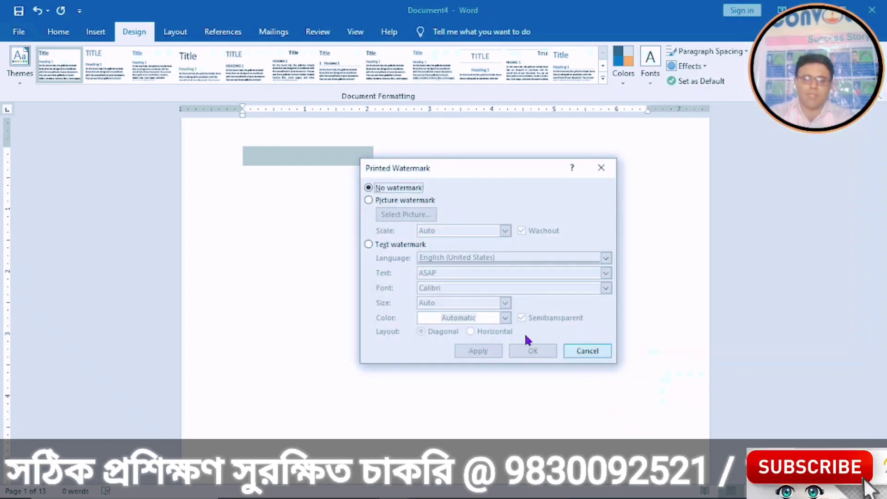
click(369, 201)
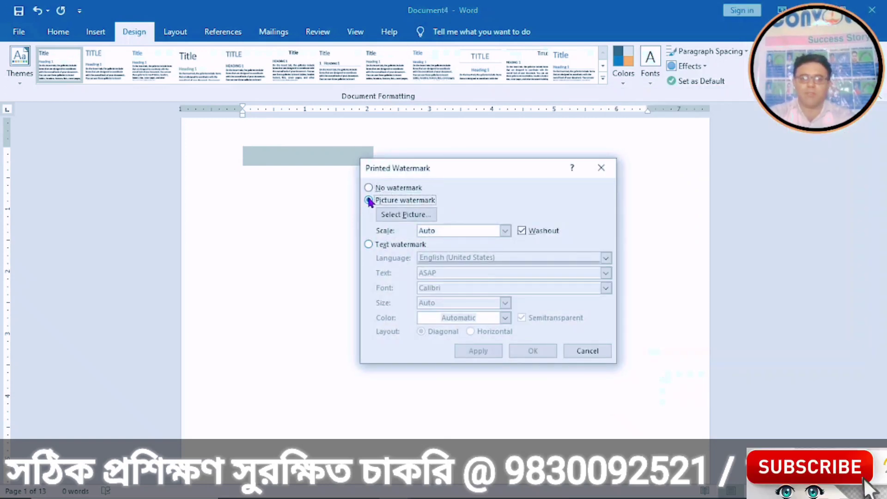
click(395, 214)
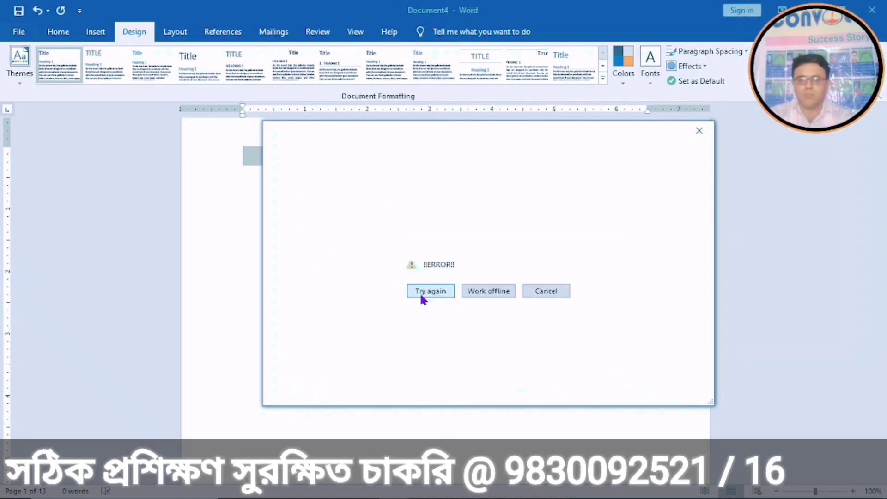
click(485, 290)
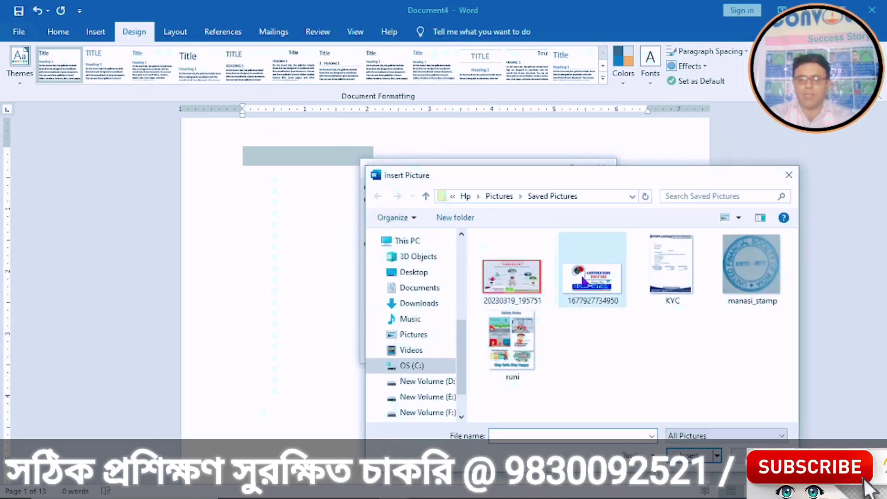
click(585, 283)
click(690, 456)
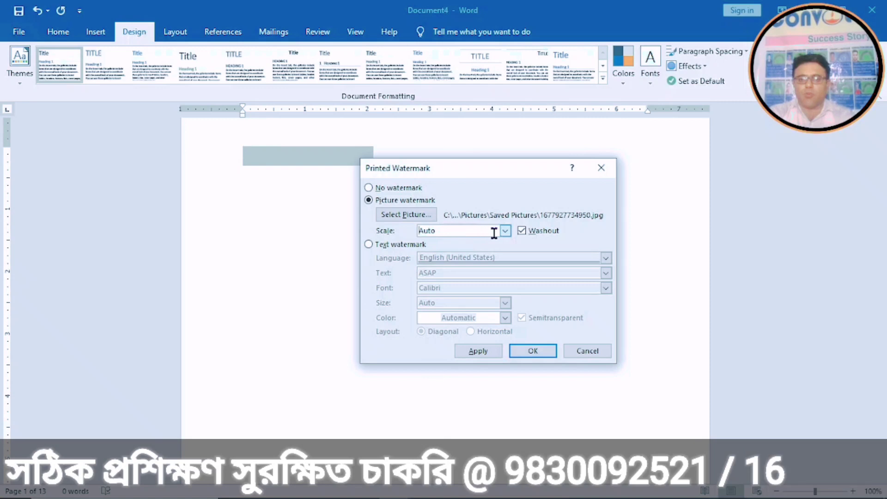
Step: Set the picture watermark's scale to 500%, turn off its washout effect, and apply it to the document
click(504, 230)
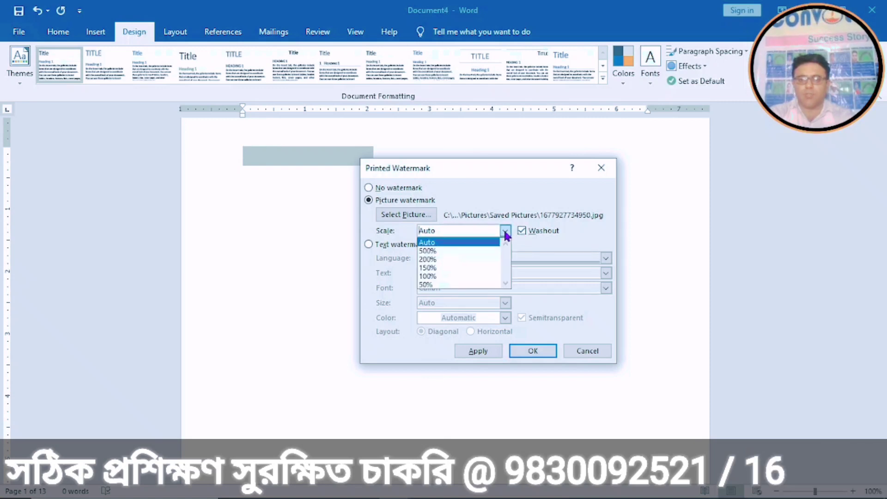
click(430, 252)
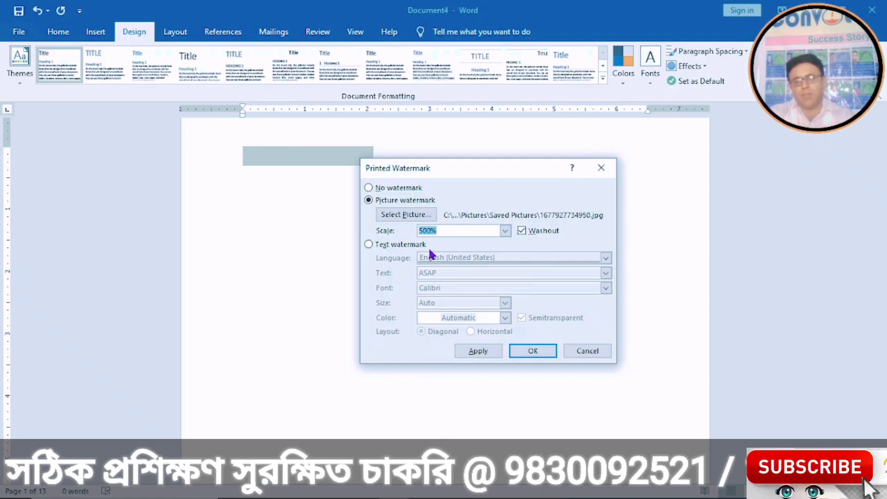
click(521, 231)
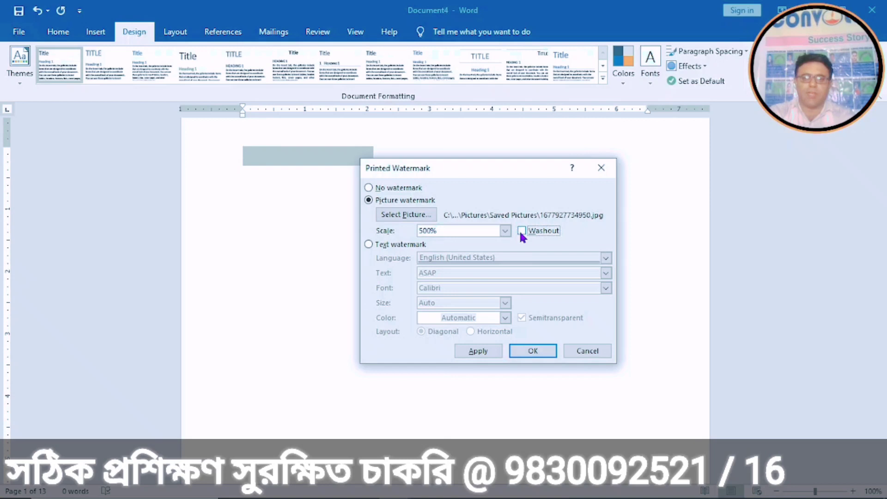
click(481, 352)
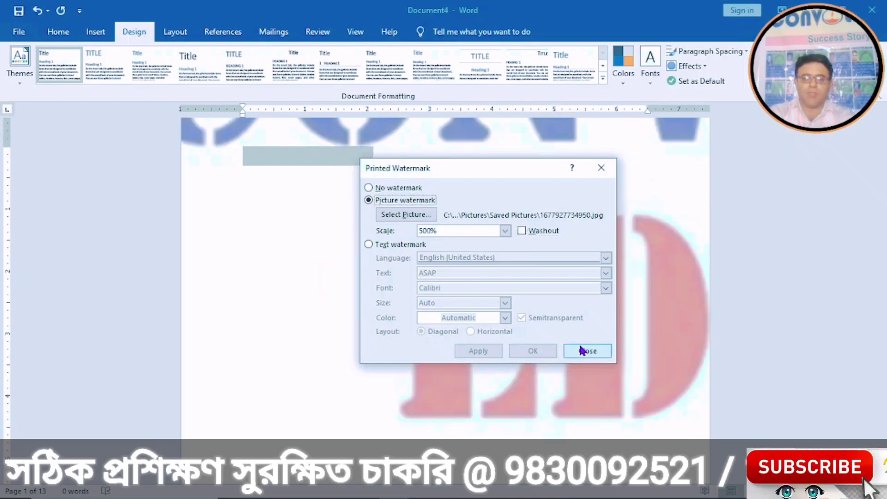
click(581, 351)
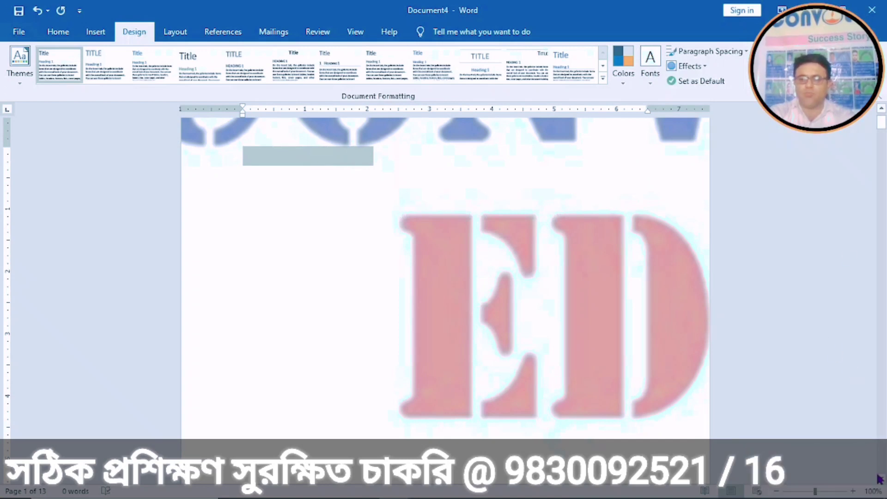
Step: Check the enlarged watermark on the first two pages, and change its scale to 100% as a custom picture watermark
scroll(880, 480, down, 6)
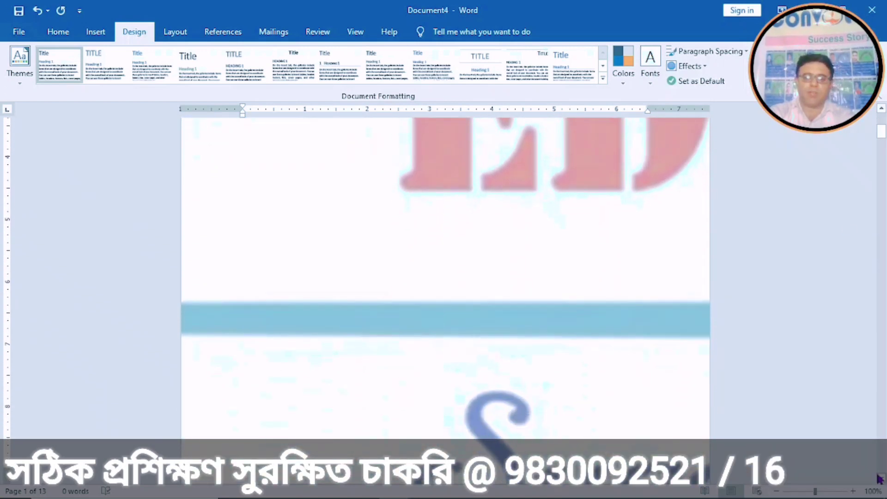
scroll(880, 479, down, 4)
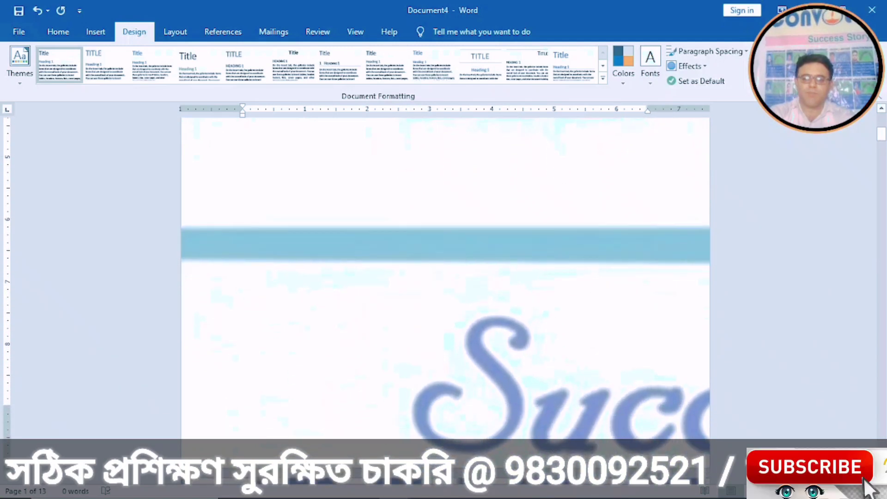
scroll(869, 488, down, 8)
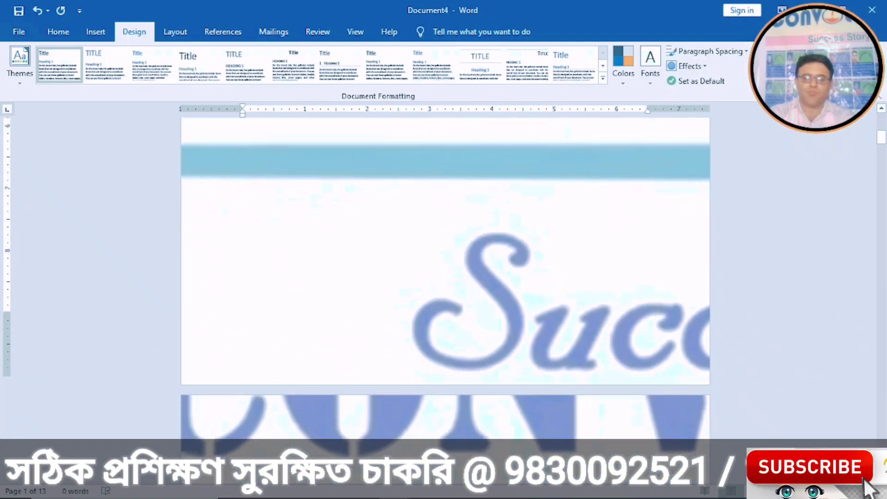
scroll(667, 370, down, 3)
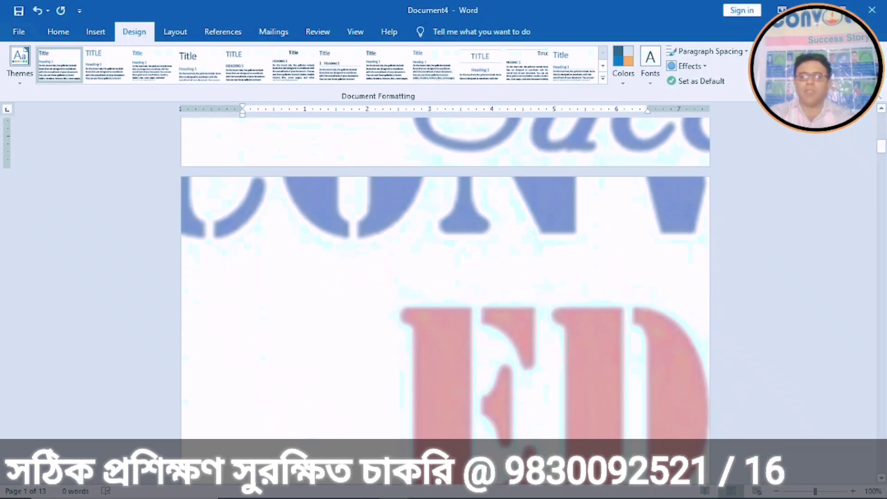
click(561, 207)
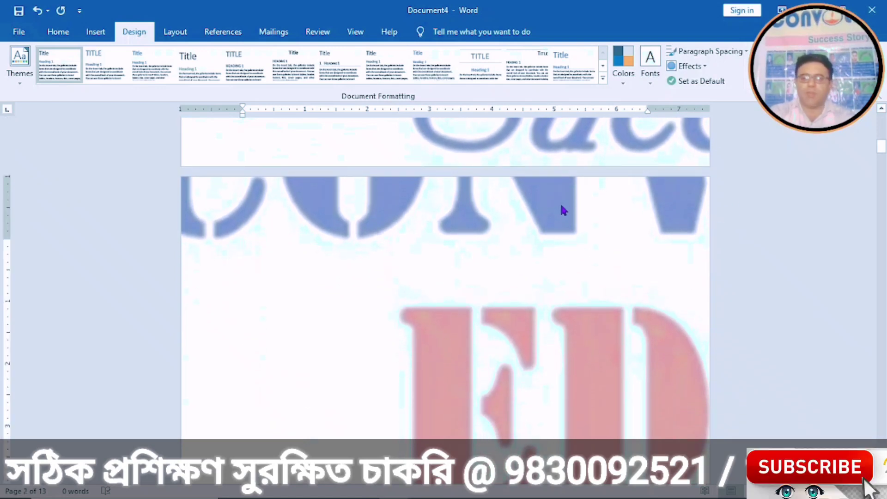
click(773, 67)
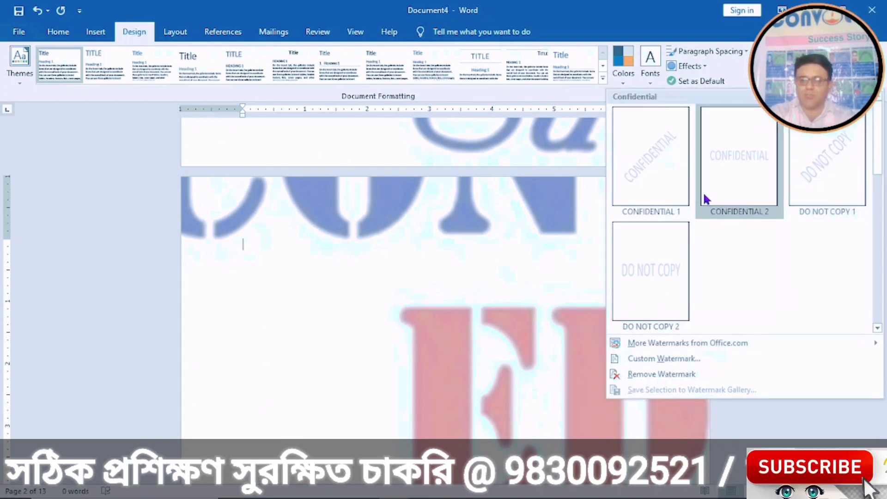
click(661, 360)
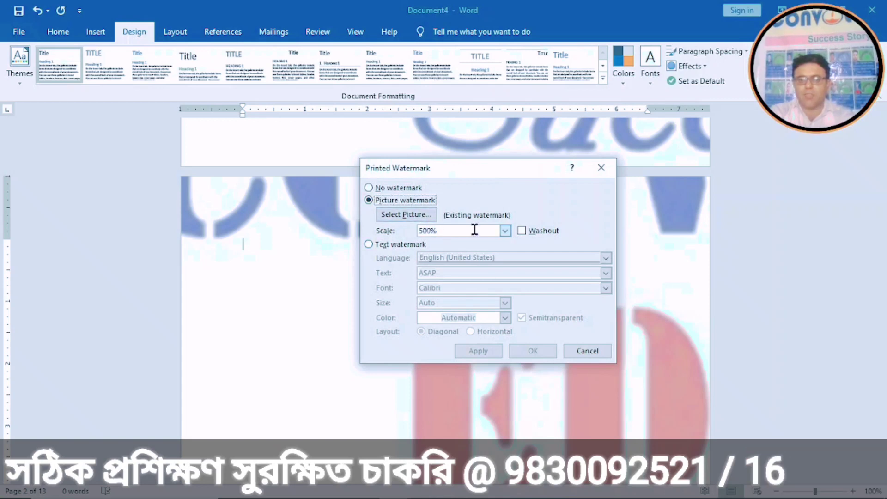
click(505, 230)
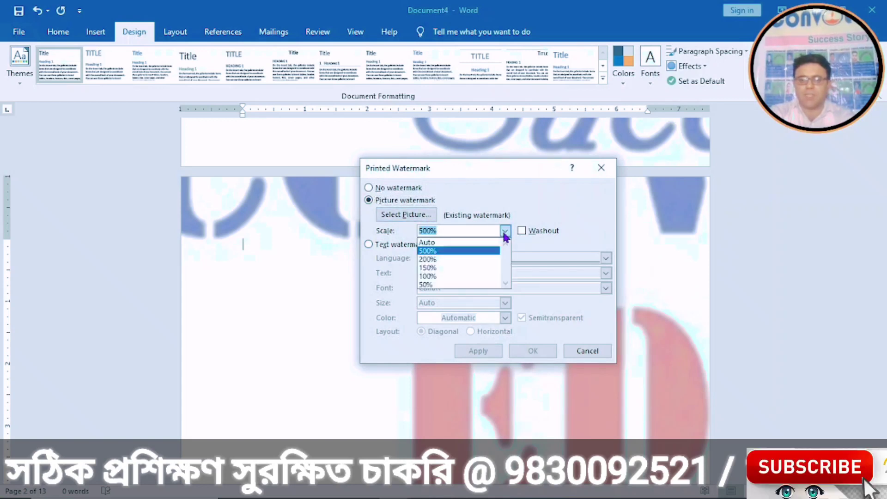
click(439, 276)
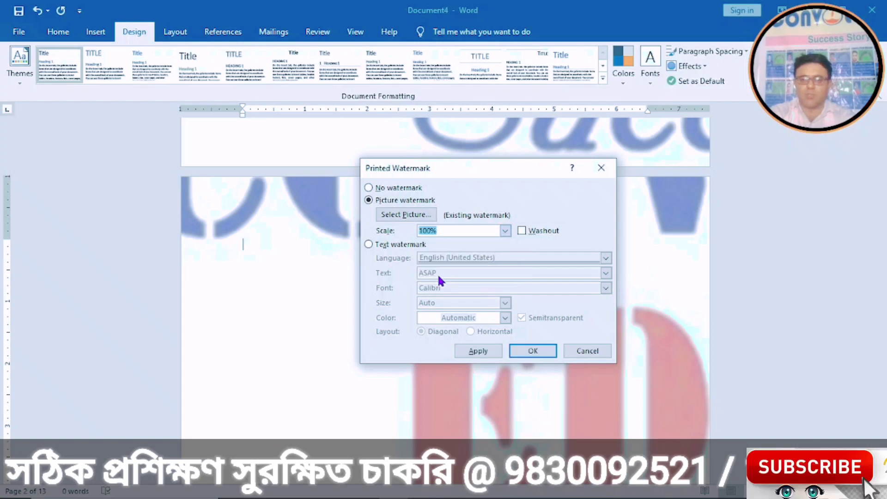
click(478, 351)
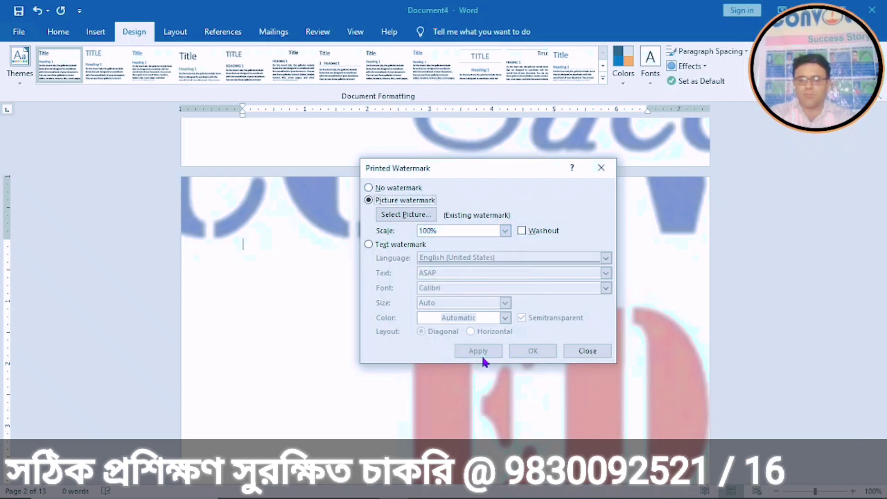
Step: Check the resized picture watermark on the first page, and apply a 50% scale to it with washout turned off
click(587, 351)
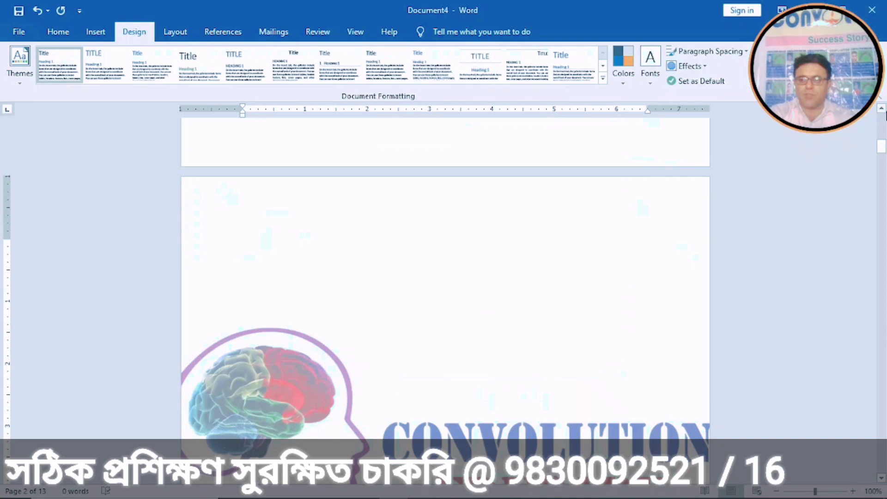
drag(882, 144, 883, 128)
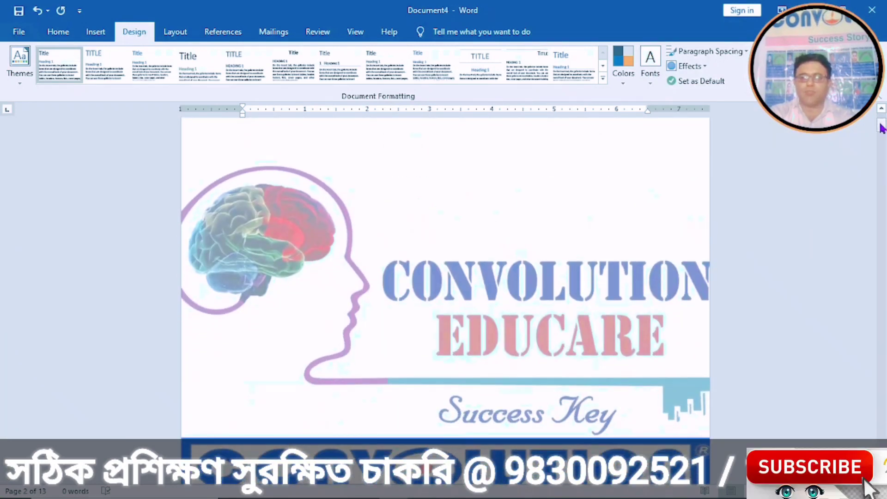
click(773, 65)
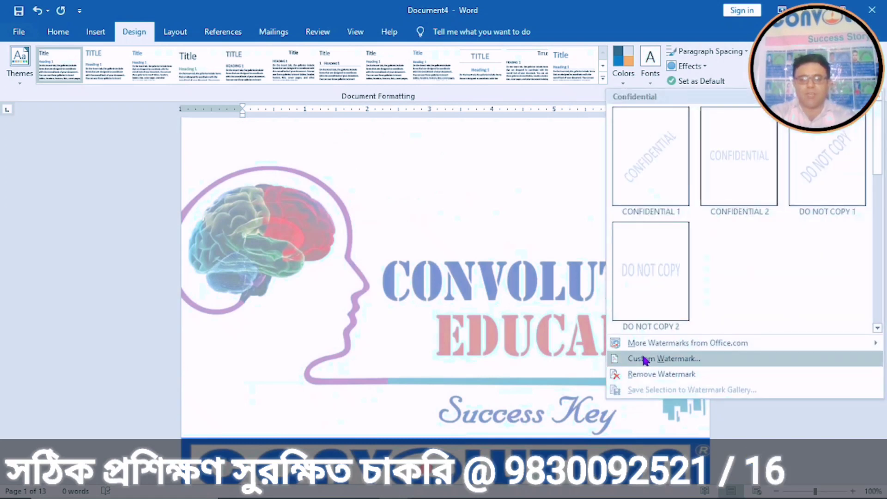
click(645, 360)
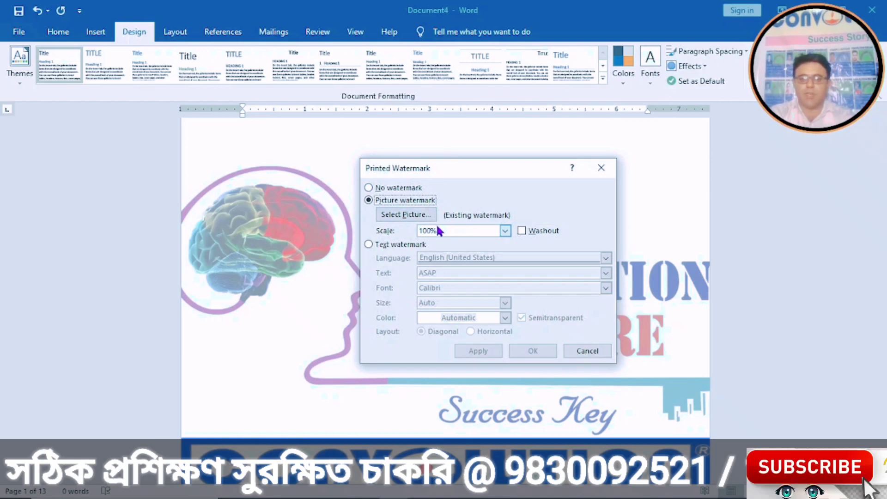
click(504, 230)
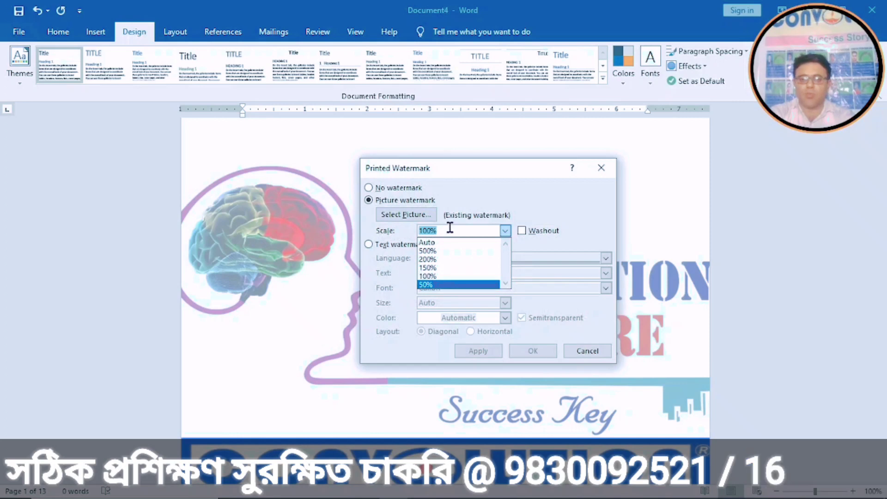
click(434, 284)
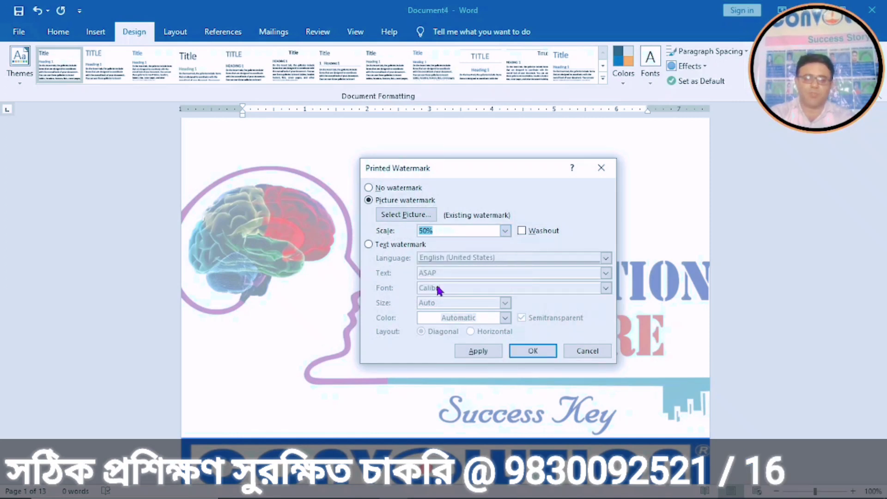
click(521, 232)
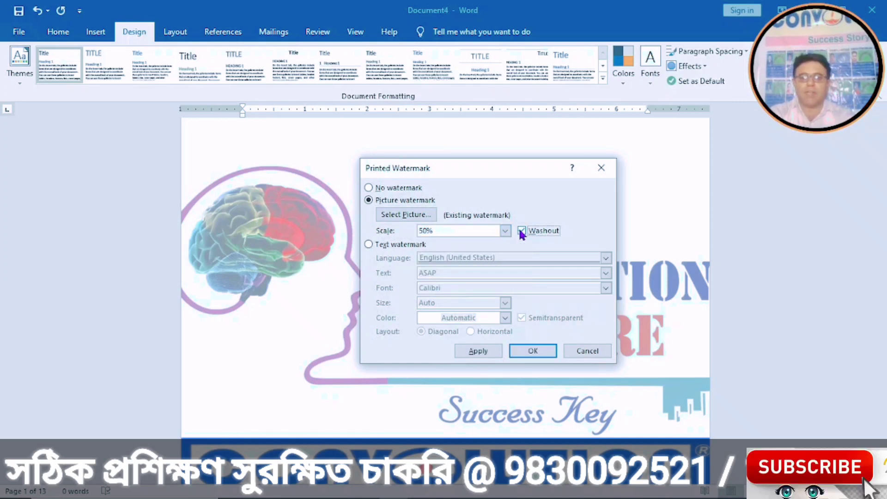
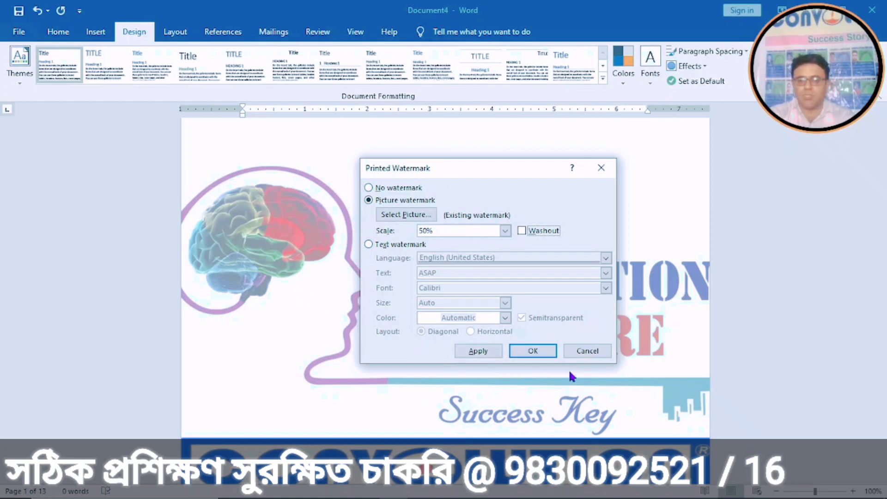
click(476, 352)
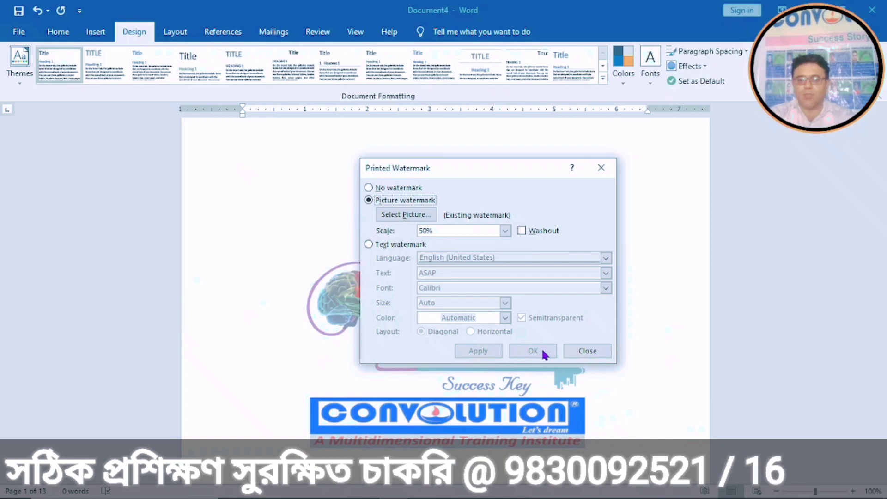
click(578, 351)
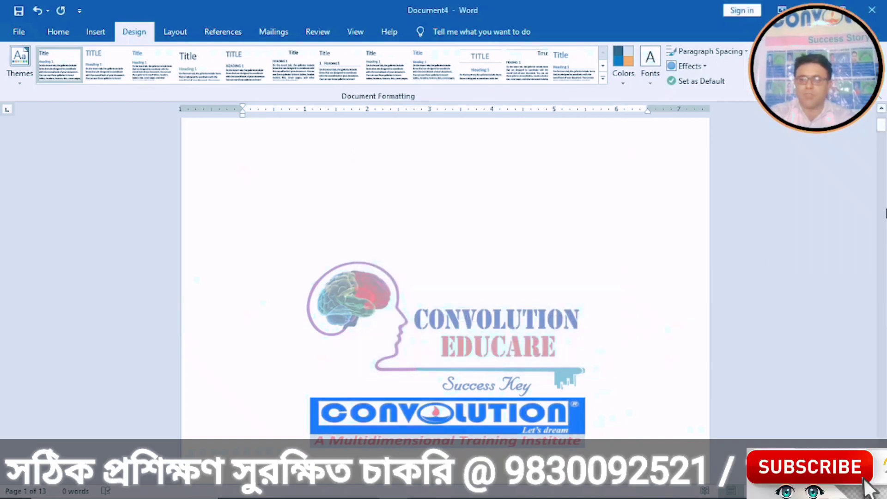
drag(884, 128, 878, 96)
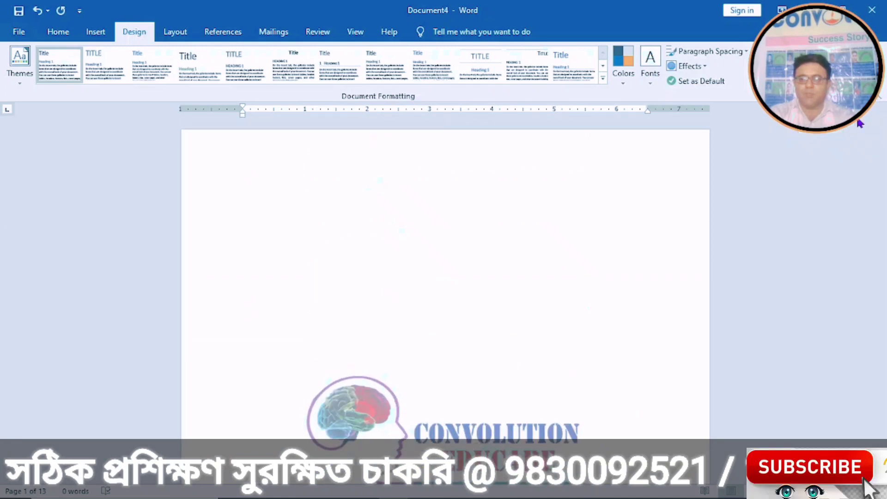
mouse_move(883, 125)
mouse_down()
mouse_move(884, 444)
mouse_move(856, 116)
mouse_up()
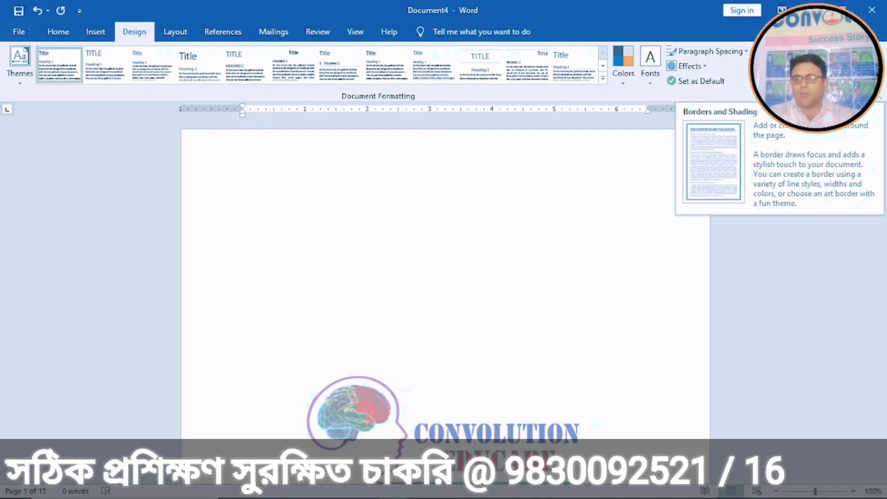
Step: Remove the logo watermark from the document
click(777, 64)
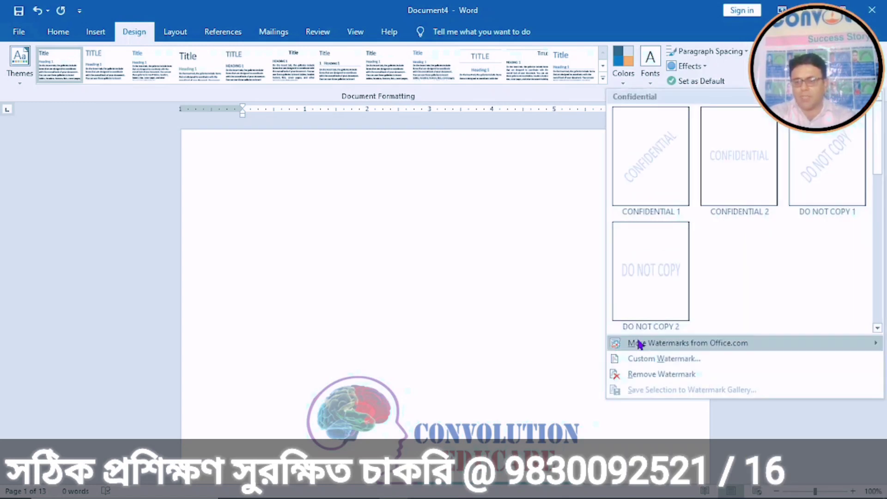
click(638, 374)
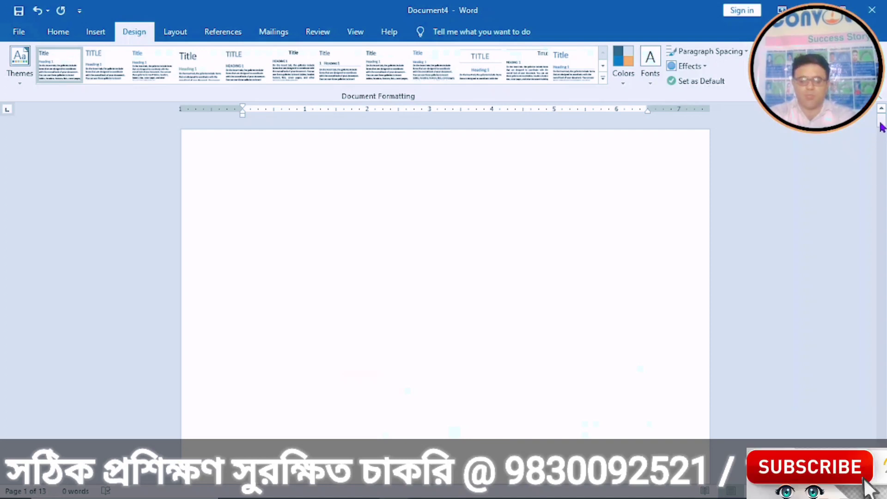
drag(882, 127, 853, 109)
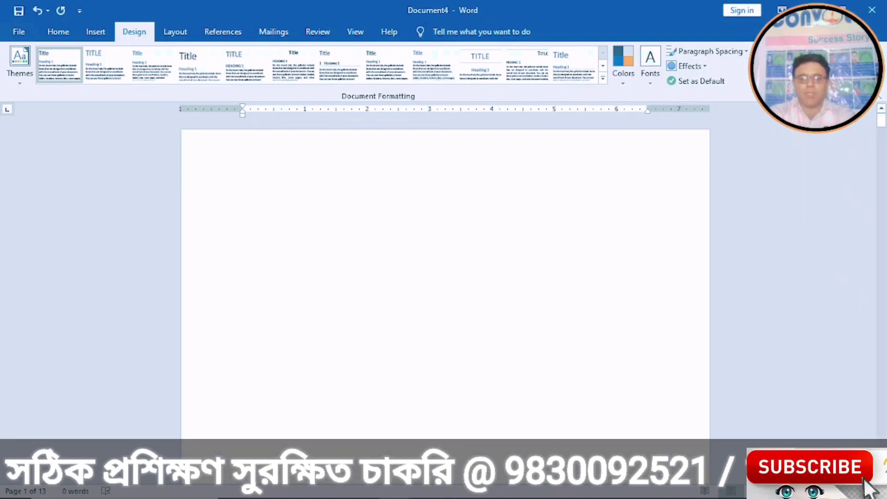
Step: Check the "Use of watermark." topic under Class 4 in the ms office syllabus document, then return to Document4
mouse_move(392, 491)
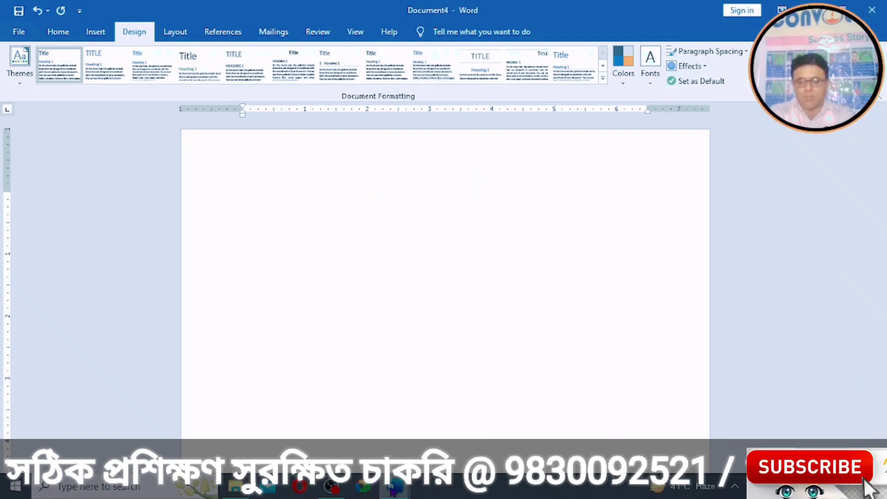
click(190, 432)
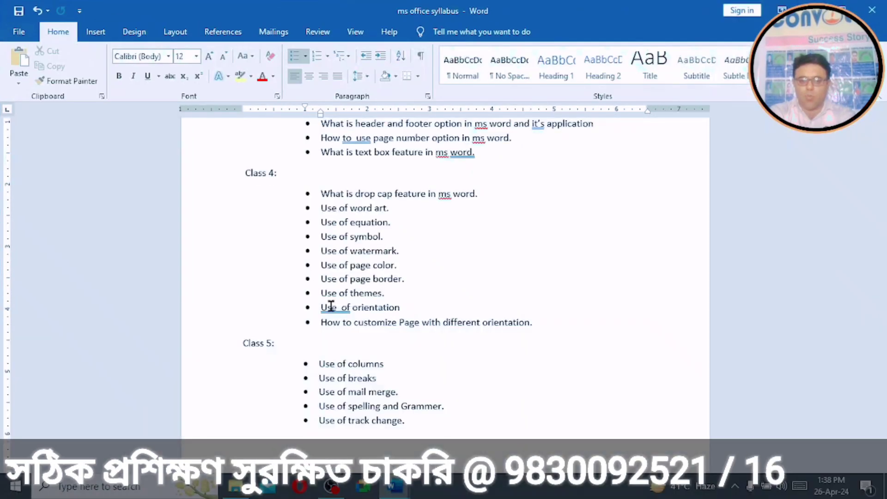
drag(408, 250, 318, 255)
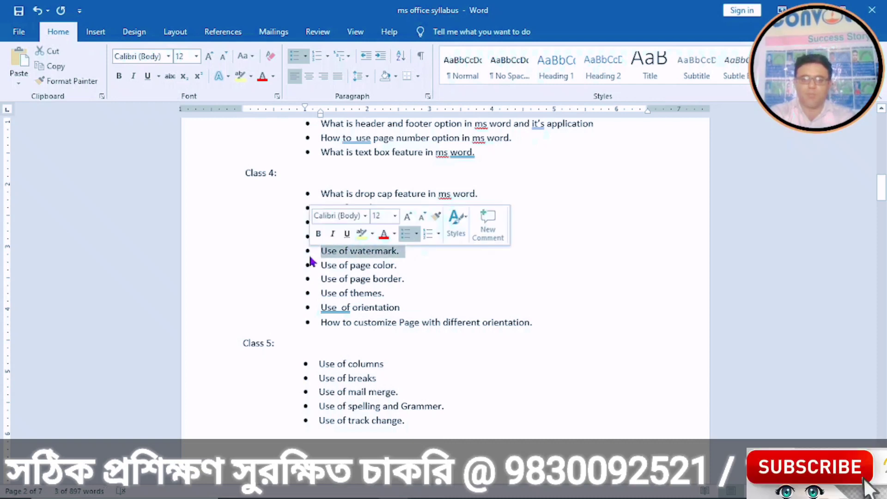
click(436, 258)
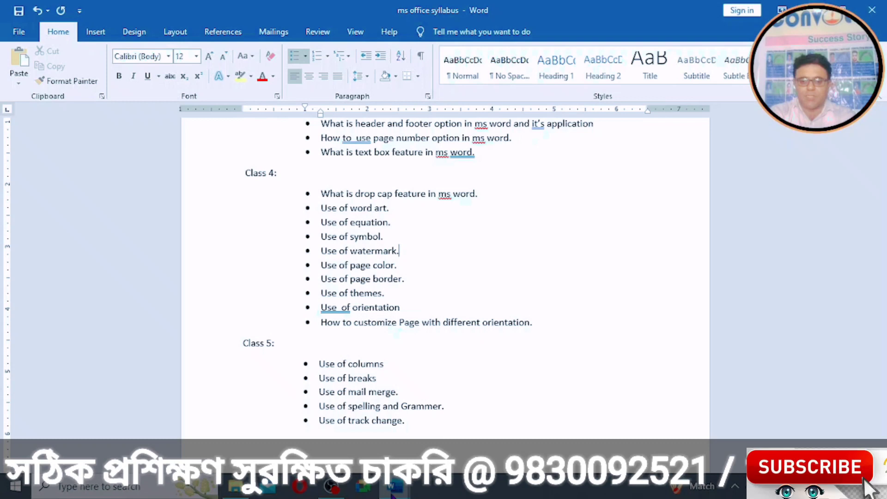
mouse_move(393, 487)
click(449, 439)
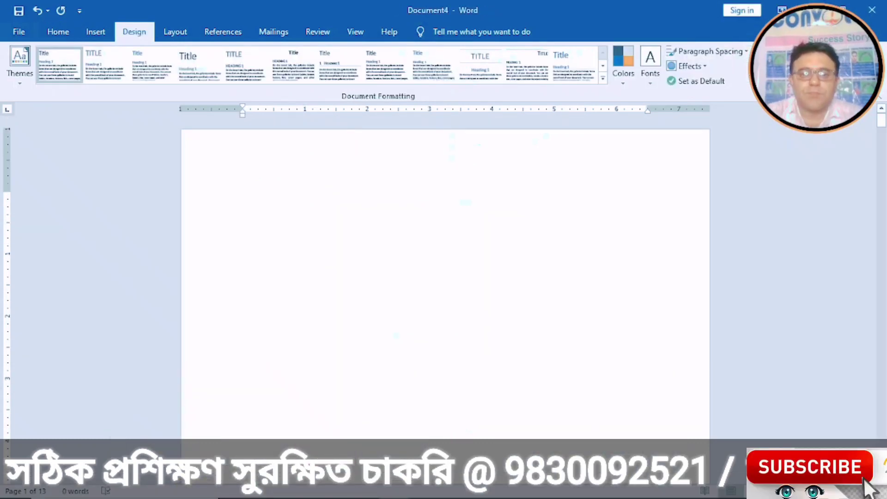
Step: Clear blank content near the start of the document and generate sample paragraphs with =RAND()
scroll(287, 182, down, 5)
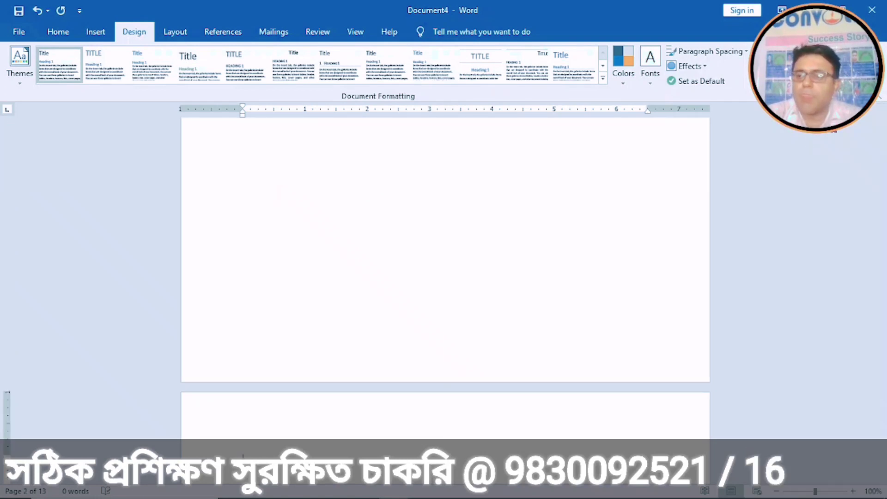
scroll(368, 134, up, 7)
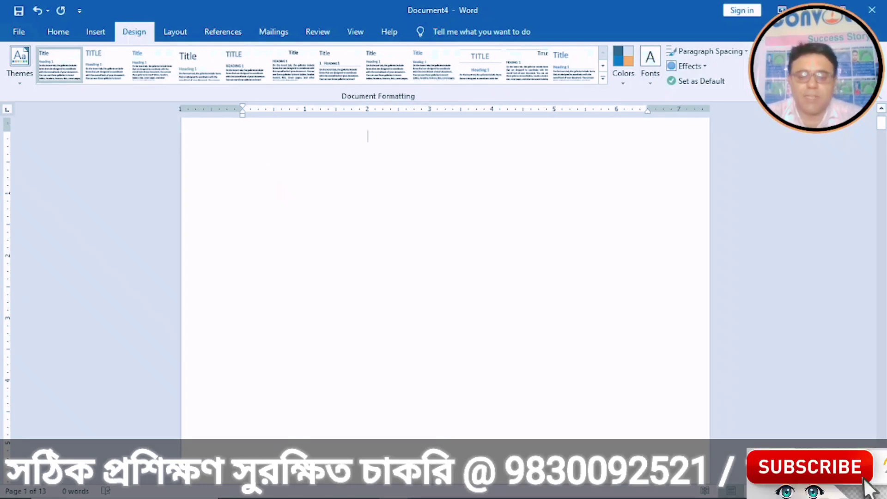
key(BackSpace)
key(BackSpace)
key(BackSpace)
key(BackSpace)
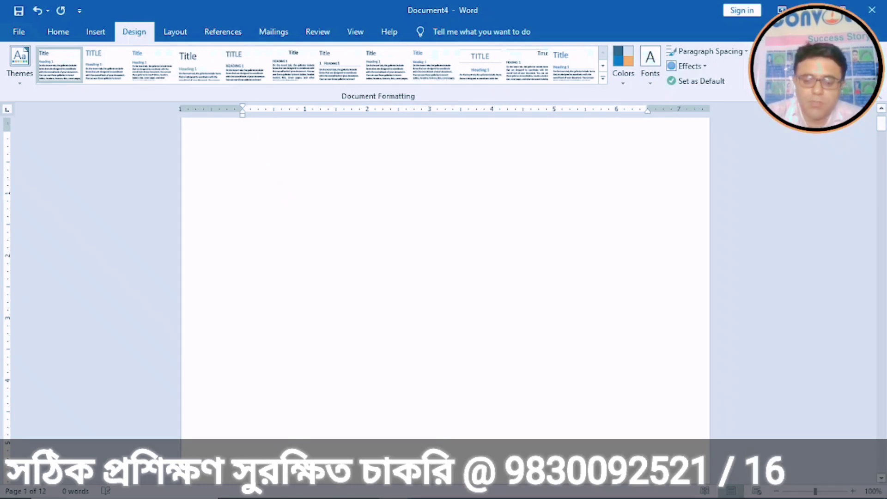
text(=RAND()
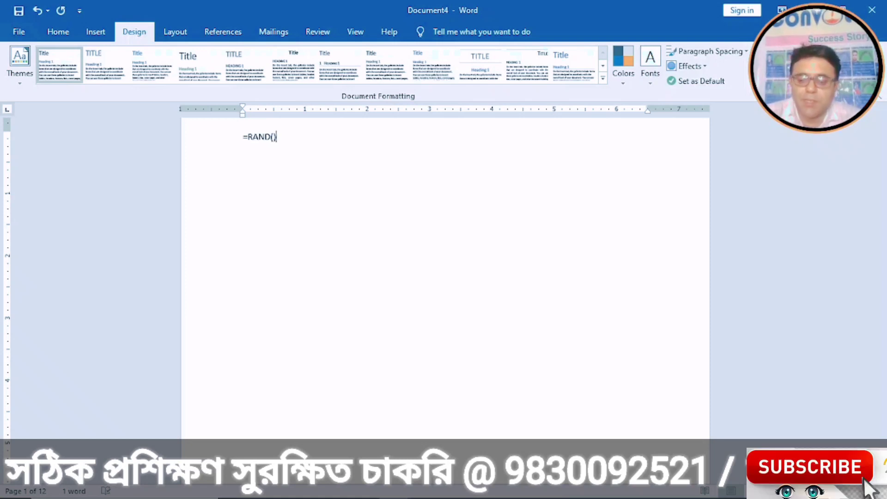
key(Return)
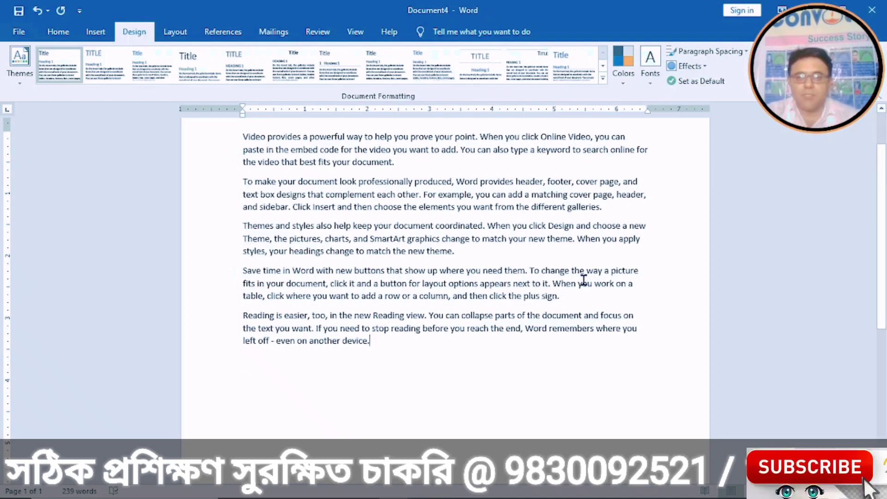
Step: Insert page breaks before the "To make your document" paragraph and before its last line starting "and sidebar"
scroll(881, 190, up, 2)
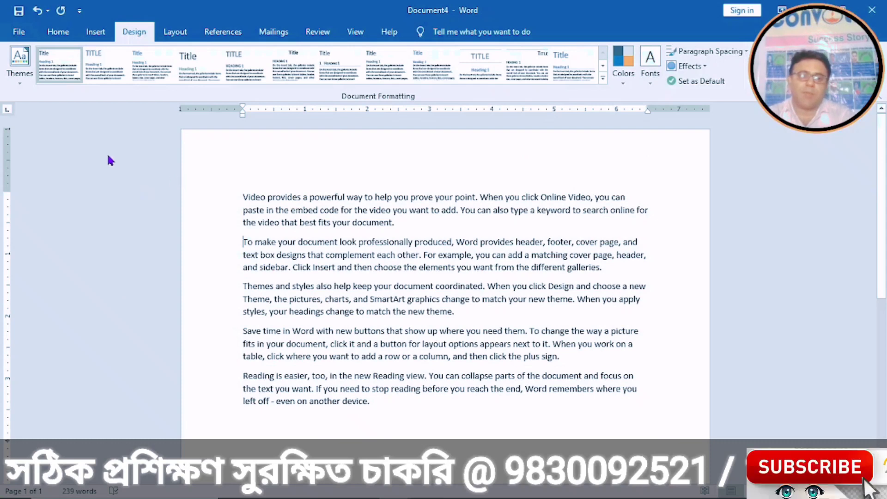
click(98, 35)
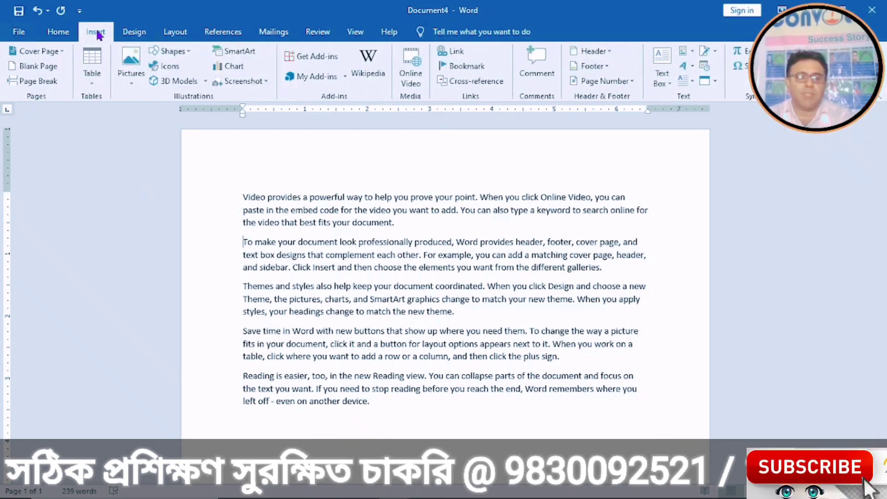
click(31, 82)
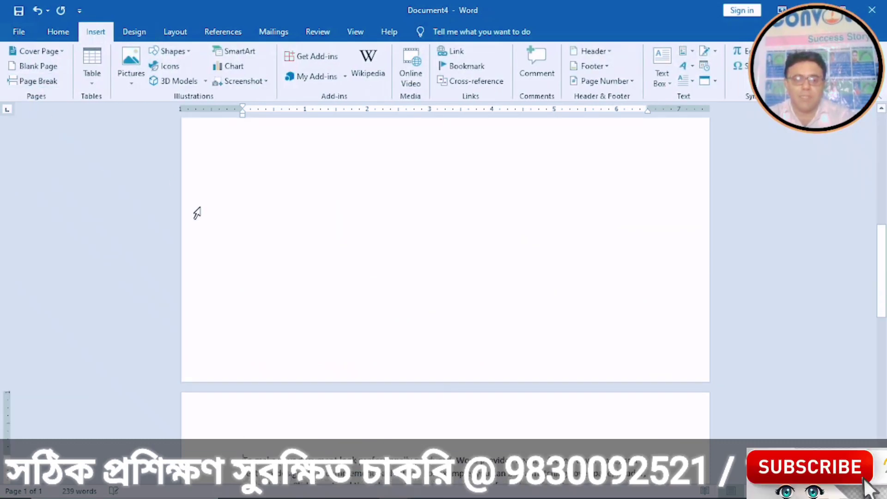
drag(886, 250, 886, 320)
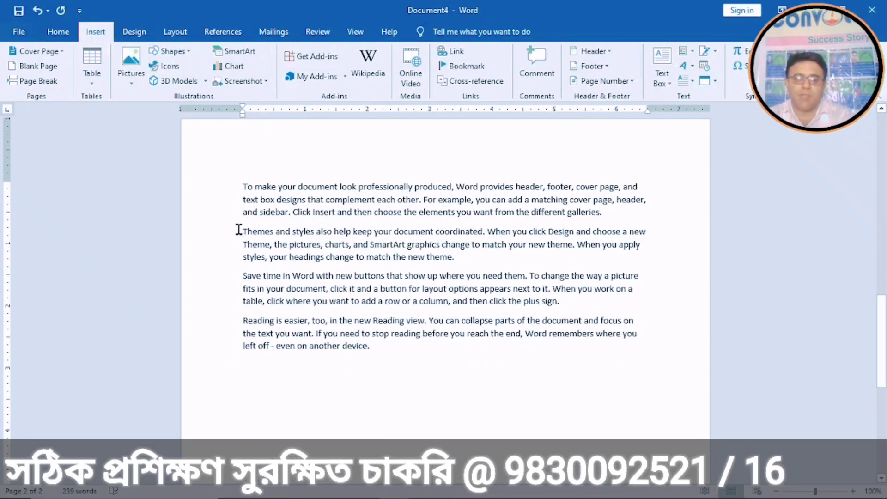
click(47, 83)
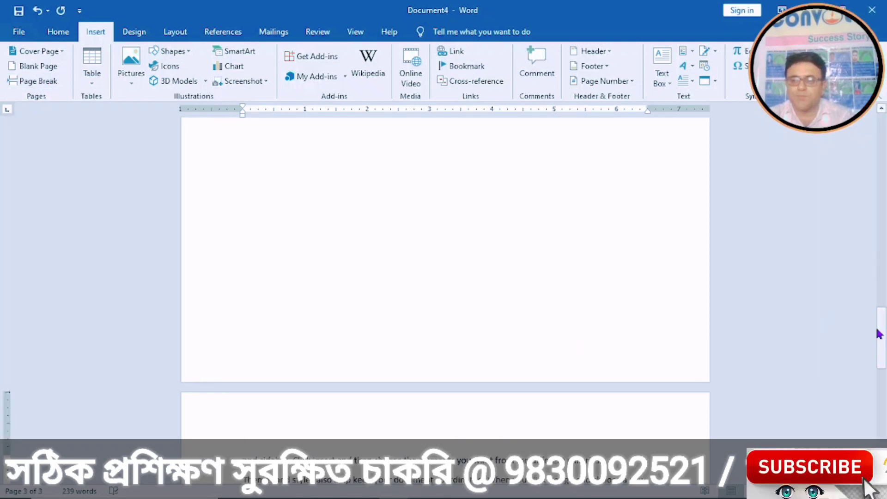
Step: Insert page breaks before the "Themes and styles", "Save time in Word" and "Reading is easier" paragraphs
drag(884, 334, 882, 385)
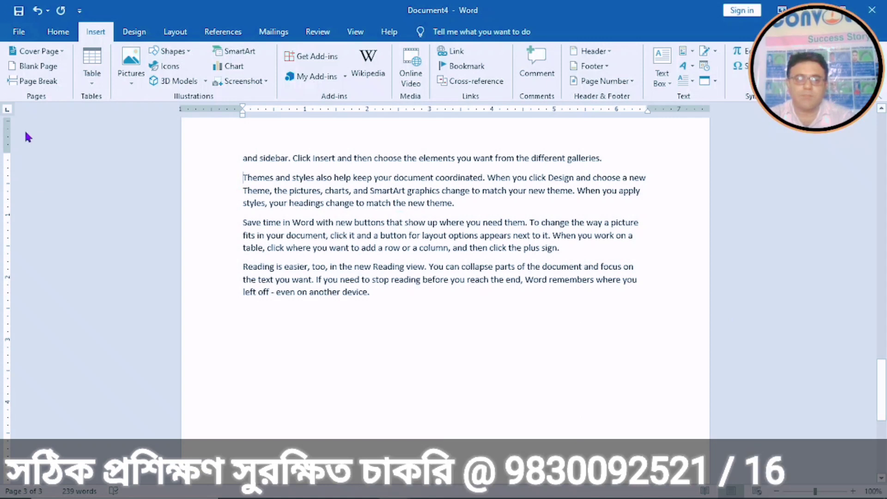
click(39, 81)
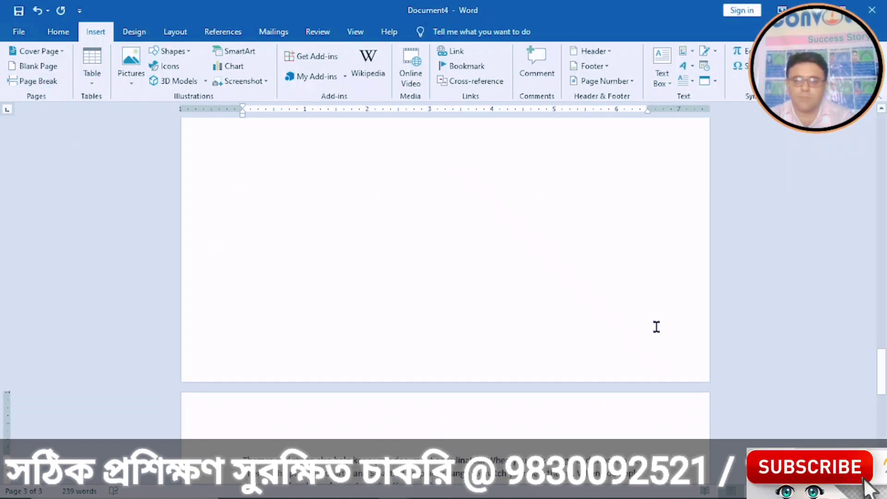
drag(883, 358, 882, 392)
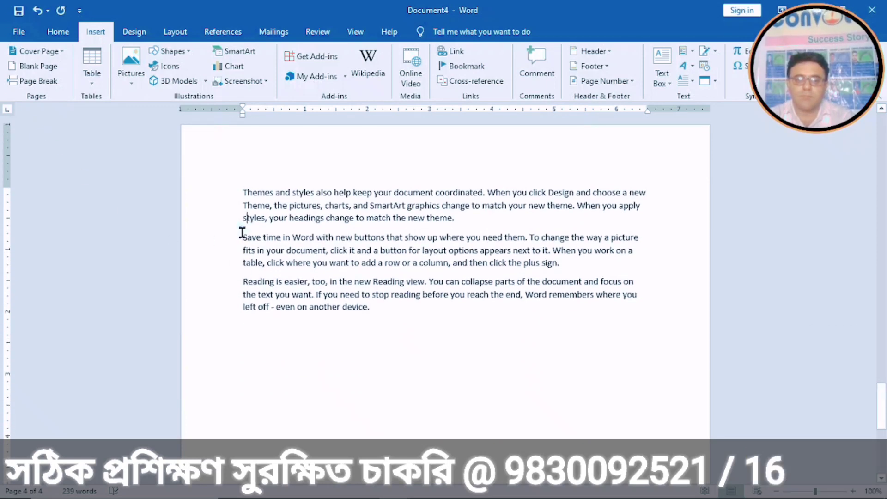
click(51, 83)
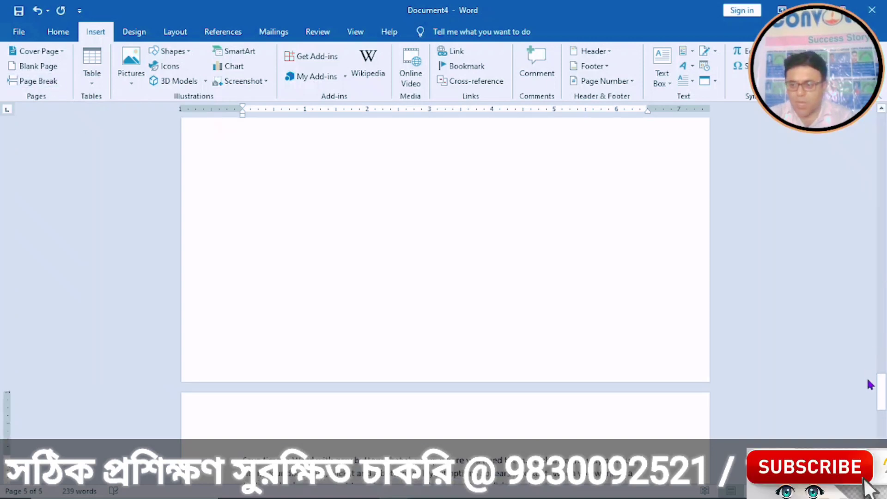
scroll(279, 250, down, 6)
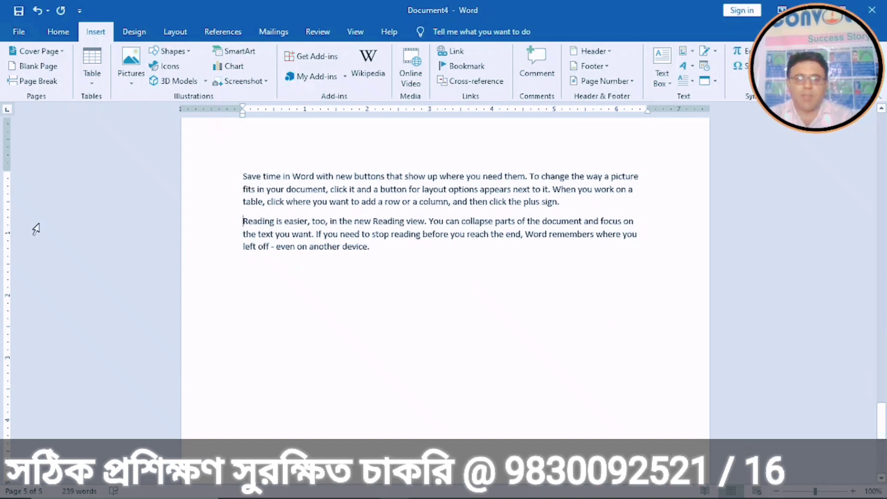
click(56, 83)
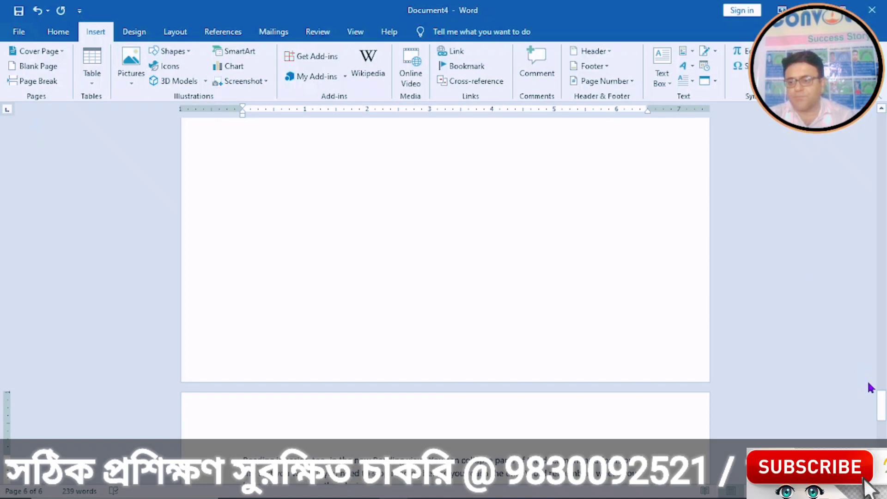
Step: Set the document's page color to the standard orange
drag(881, 405, 874, 119)
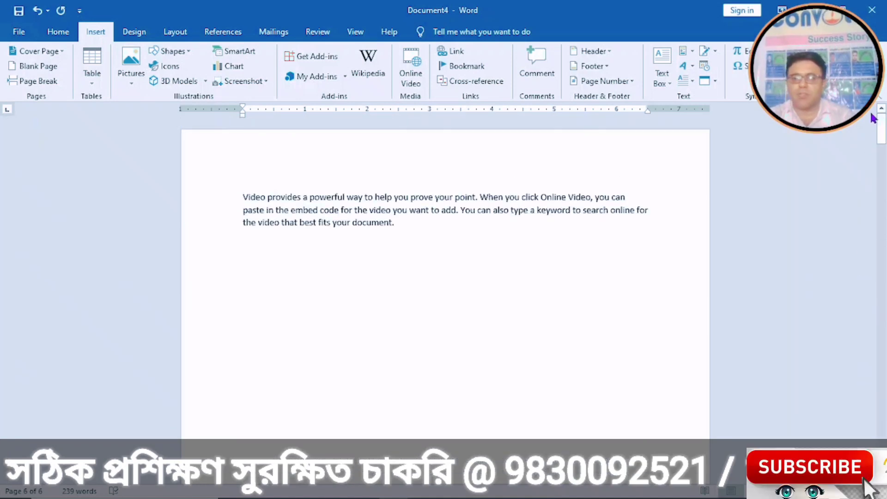
click(430, 243)
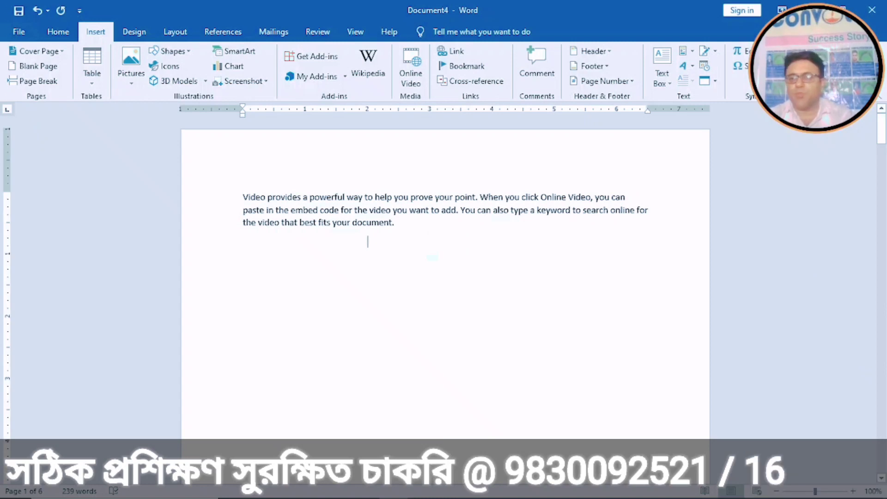
click(133, 39)
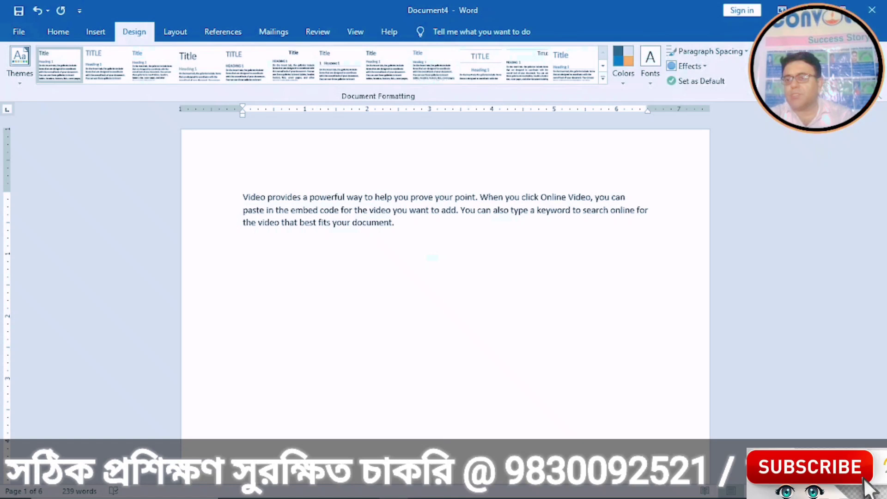
click(808, 65)
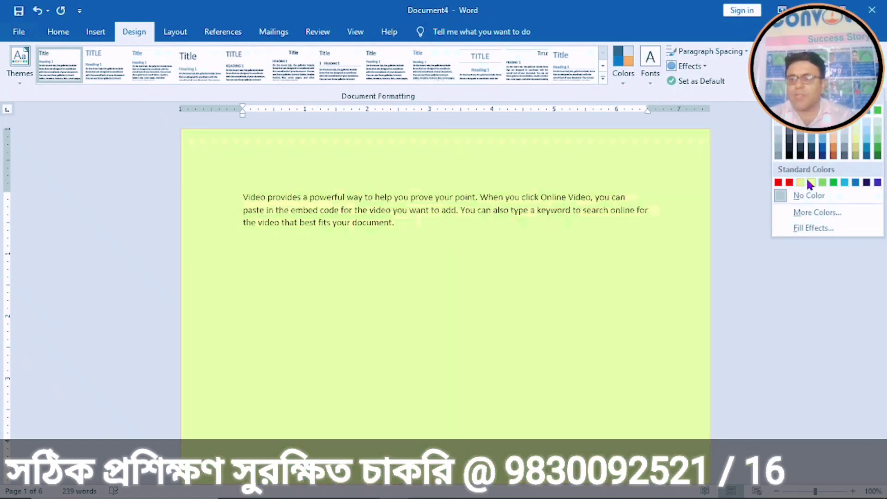
click(801, 182)
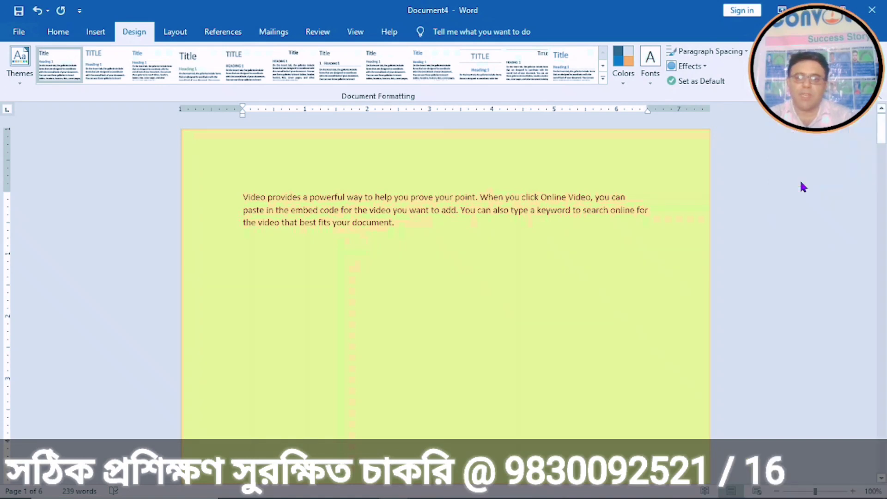
Step: Change the document's page color to Orange, Accent 2, Lighter 40%
drag(883, 148, 884, 192)
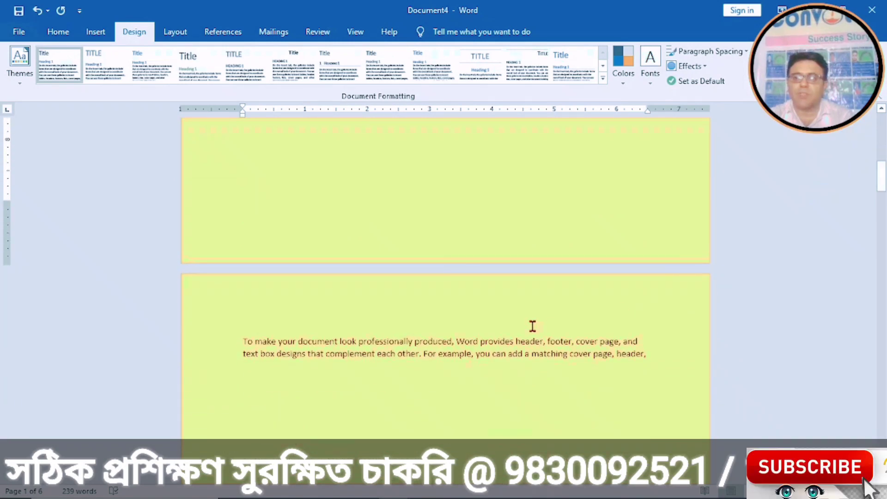
click(418, 322)
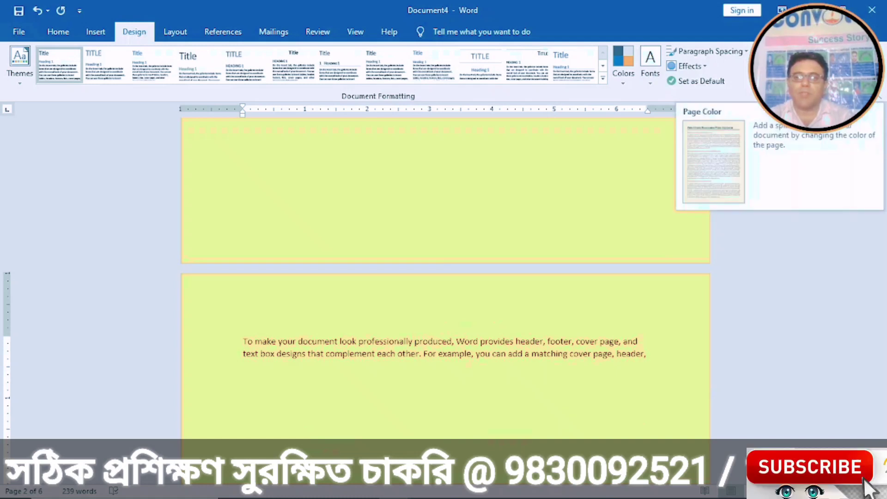
click(812, 70)
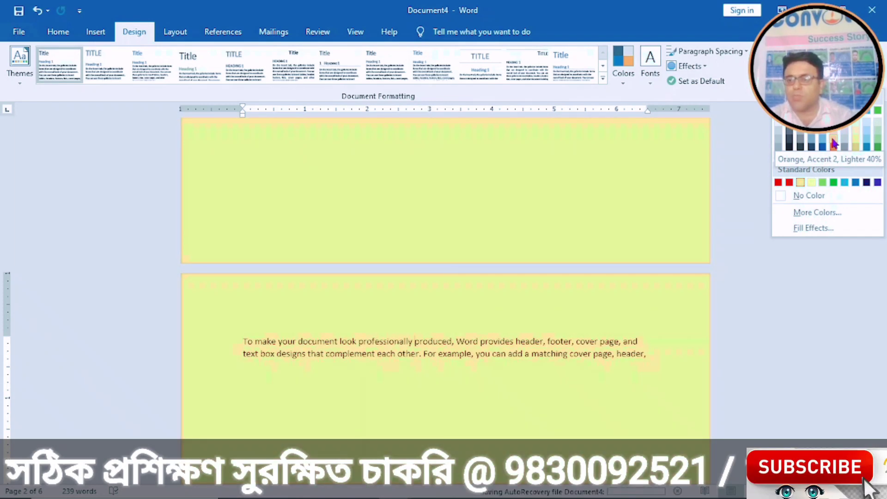
click(835, 143)
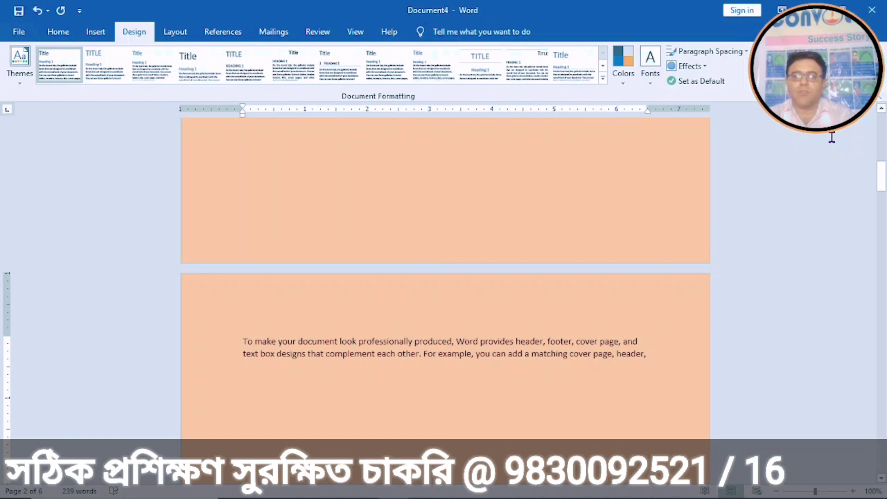
Step: Switch to the ms office syllabus document and highlight the Class 4 lines "Use of page color." and "Use of page border." in turn
mouse_move(363, 492)
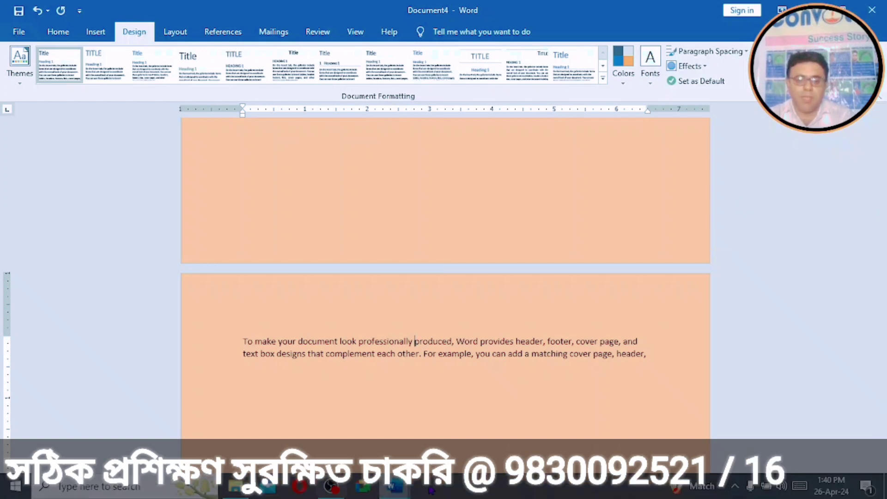
mouse_move(394, 486)
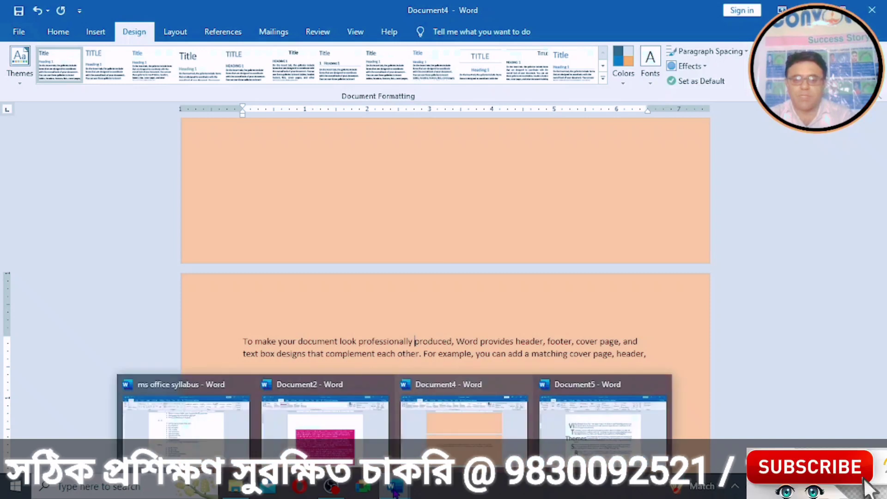
click(186, 445)
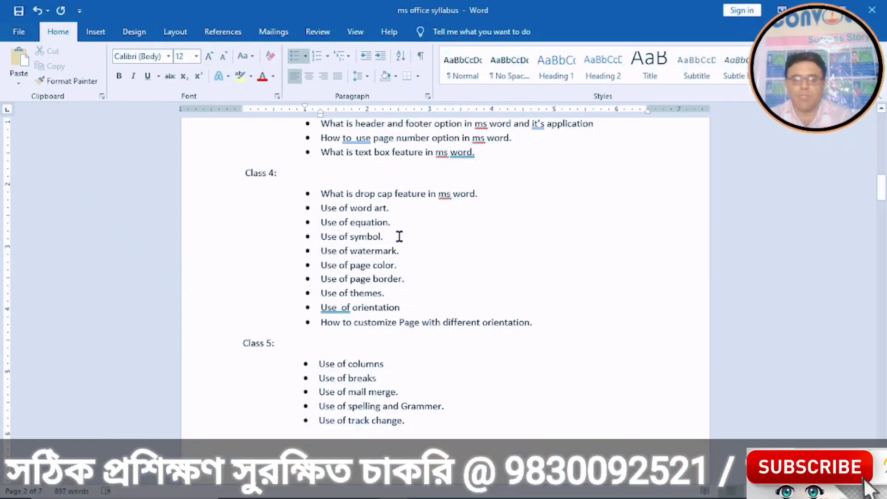
drag(405, 260, 306, 265)
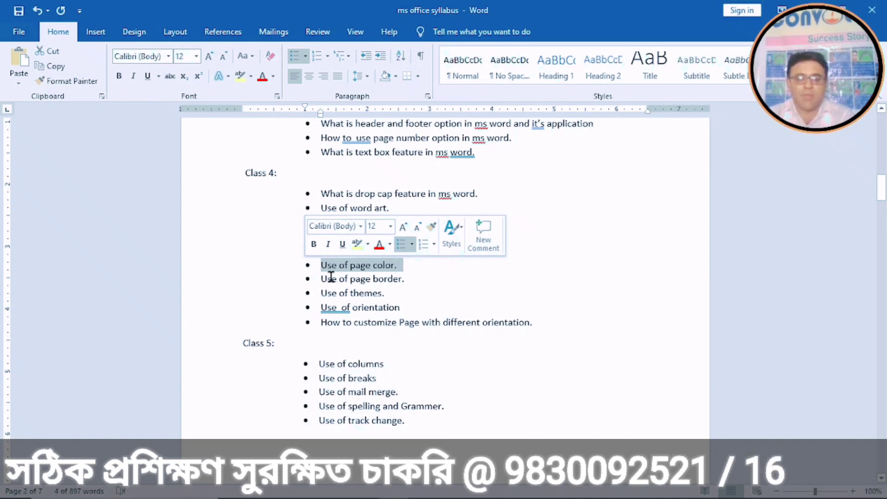
drag(408, 278, 318, 281)
Step: Return to Document4 and check in the print preview how the page color prints, going back to the first page
mouse_move(374, 497)
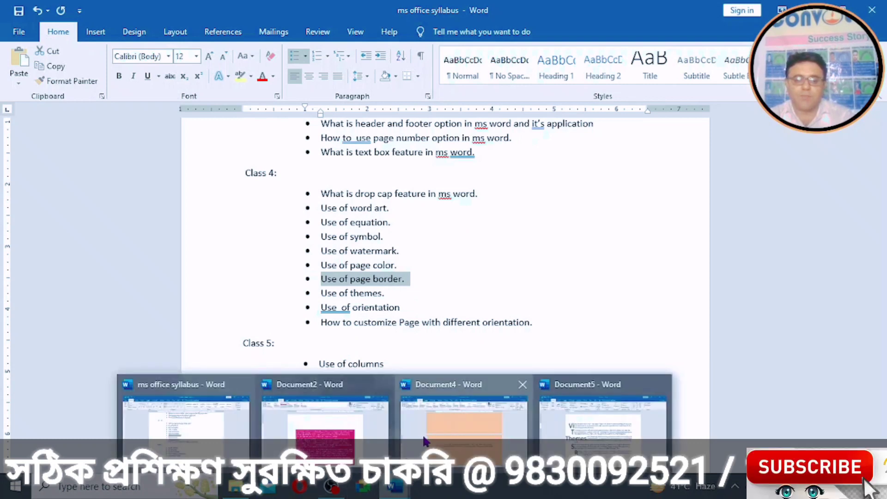
click(426, 442)
drag(881, 159, 882, 113)
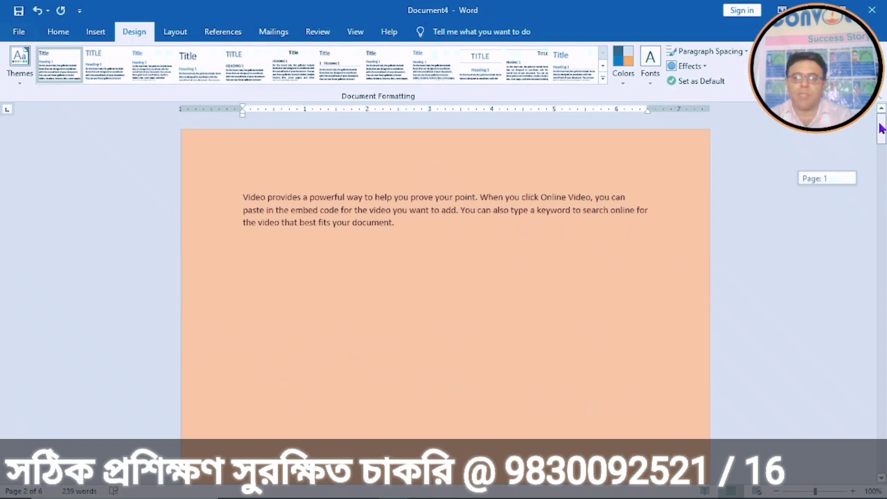
click(19, 32)
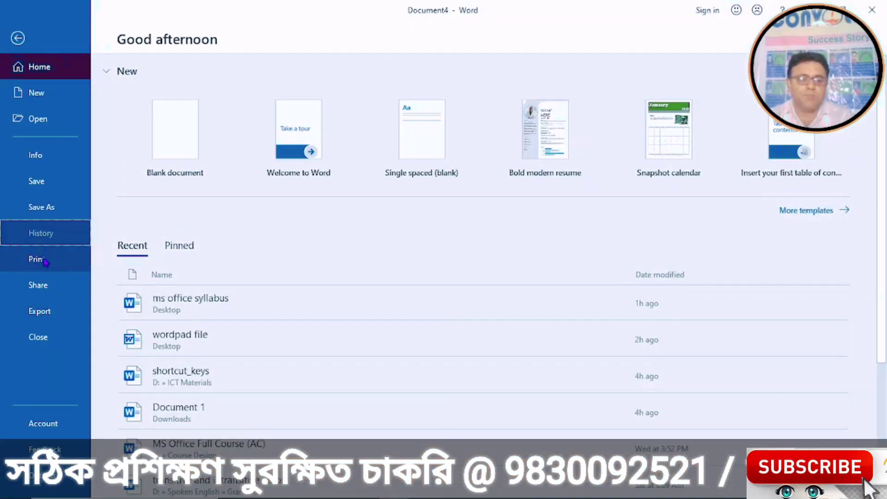
click(44, 258)
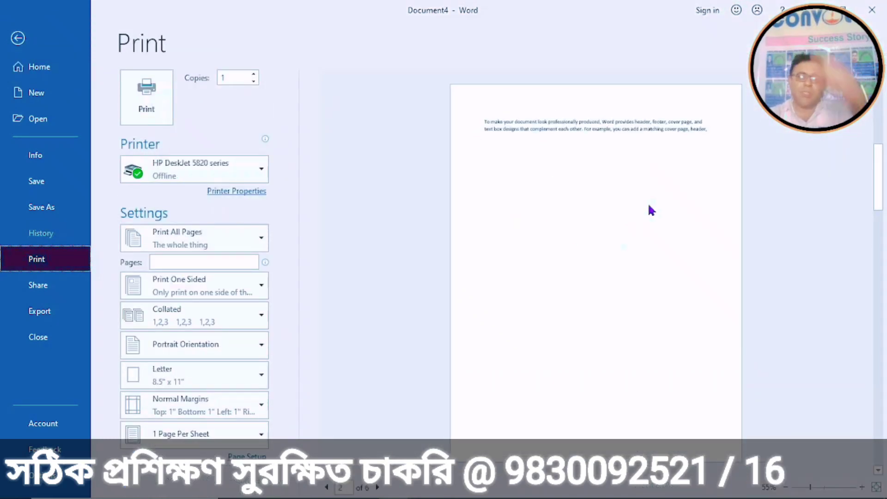
drag(881, 186, 873, 114)
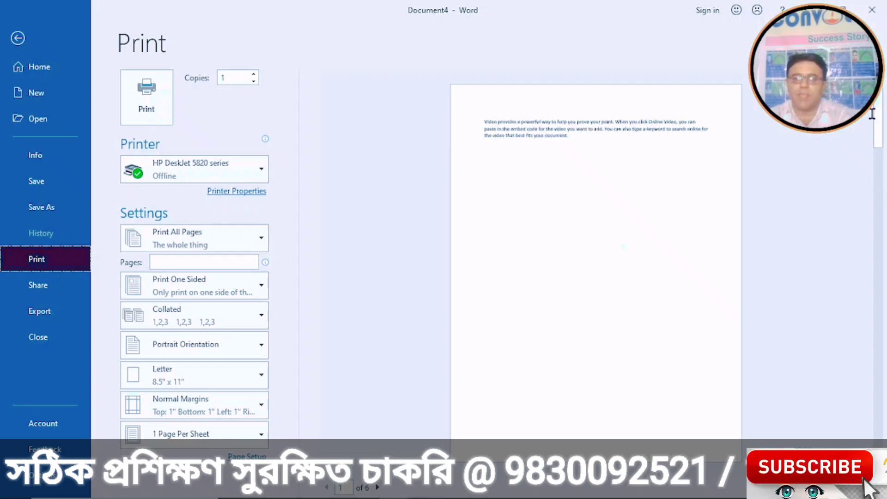
click(20, 38)
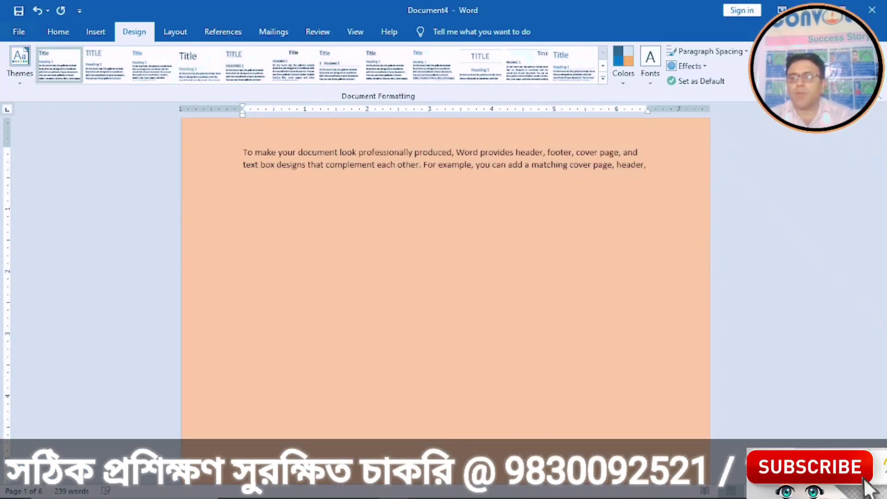
Step: Remove the page color from the document by setting it to No Color
click(811, 66)
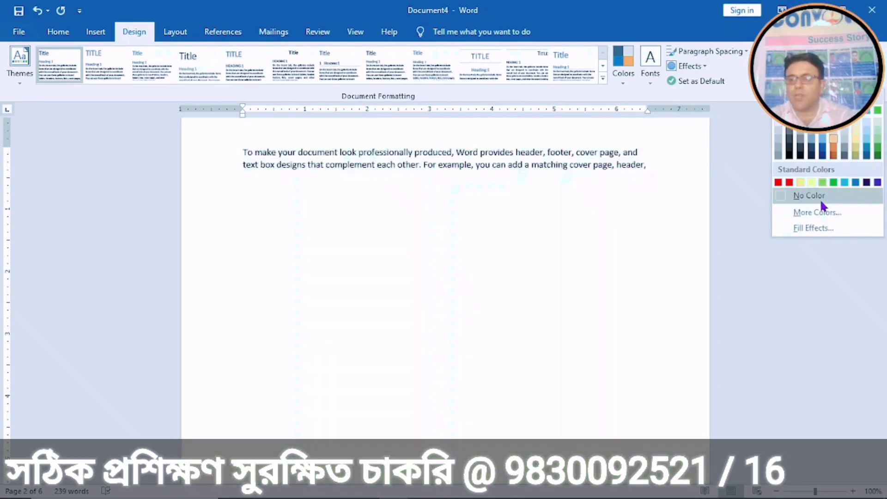
click(821, 197)
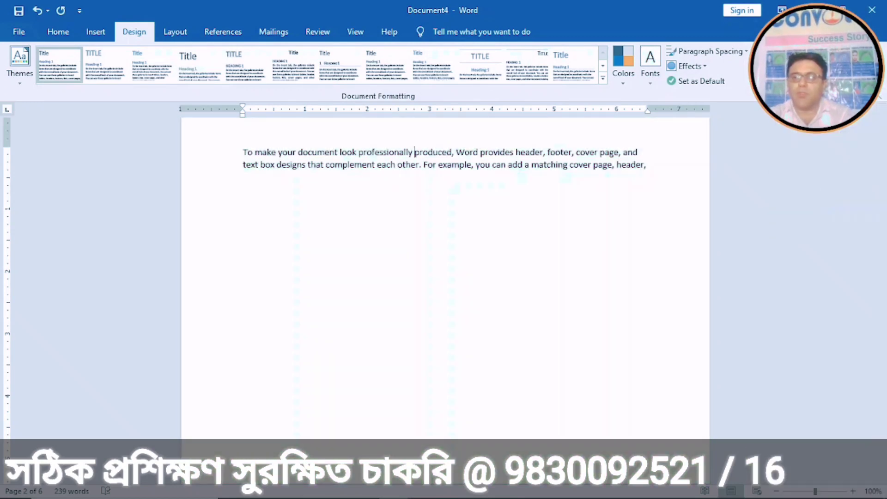
Step: Add a light orange Box page border, 4 ½ pt wide, to the whole document
click(842, 66)
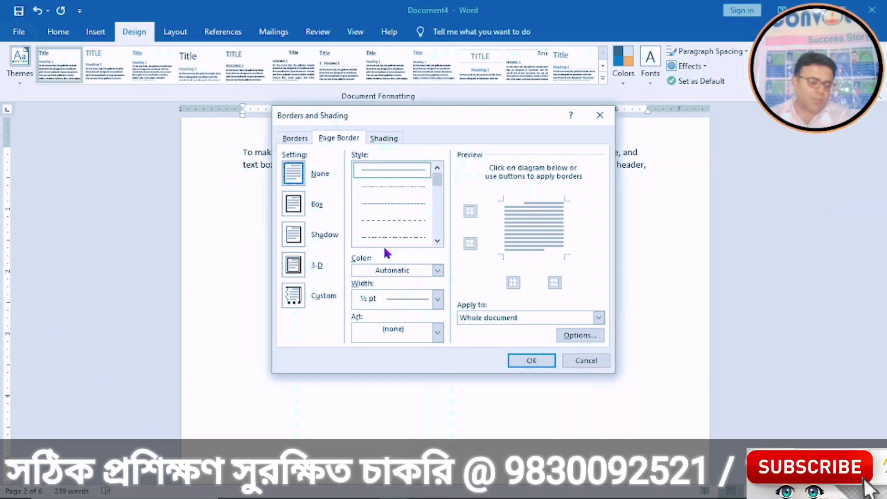
click(300, 204)
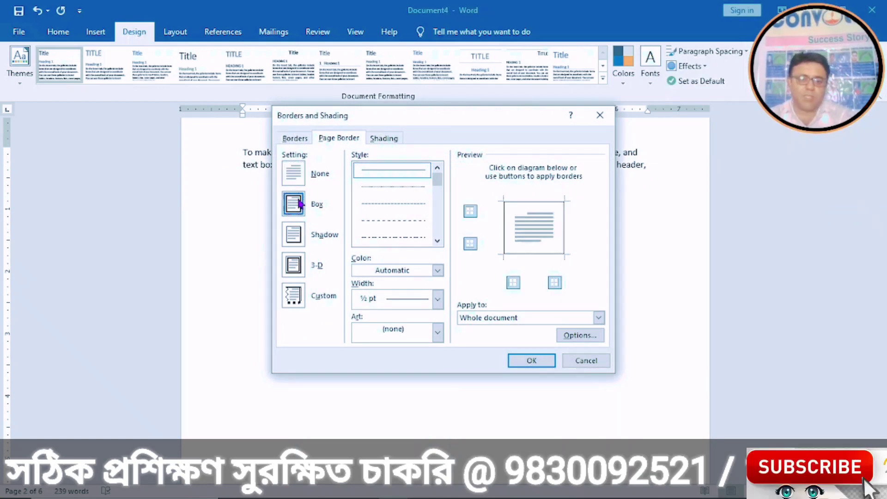
click(438, 300)
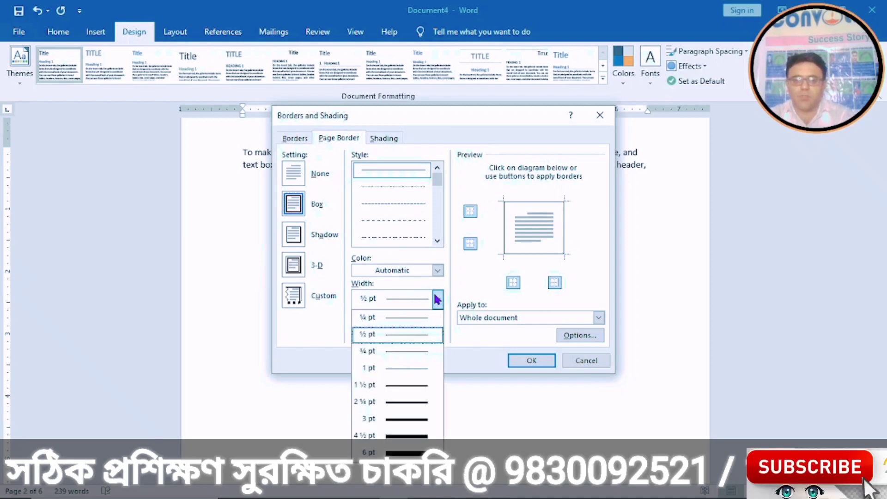
click(411, 435)
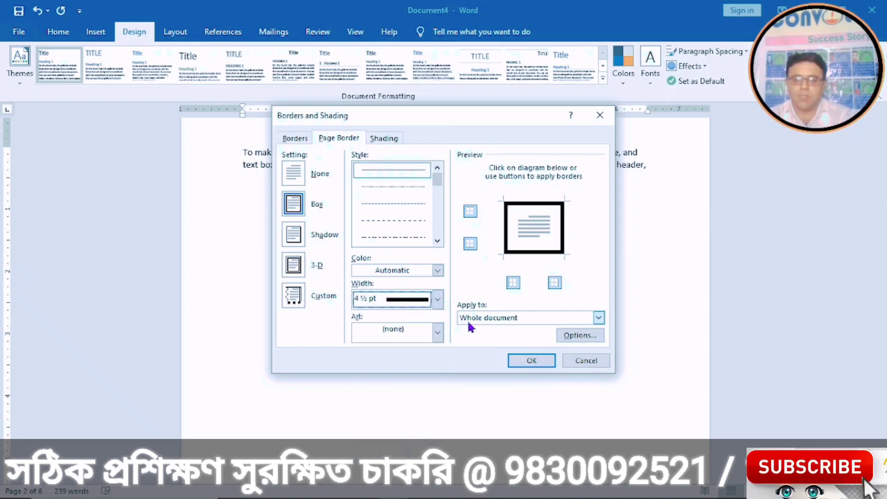
click(438, 271)
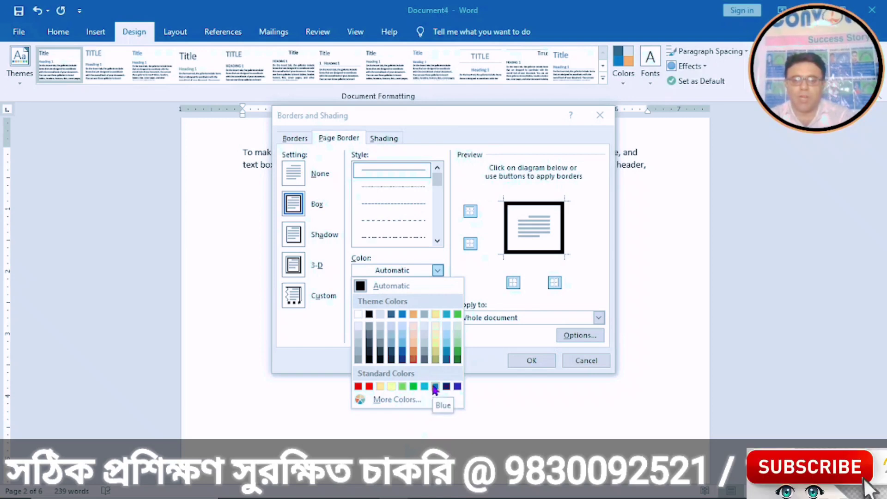
click(413, 352)
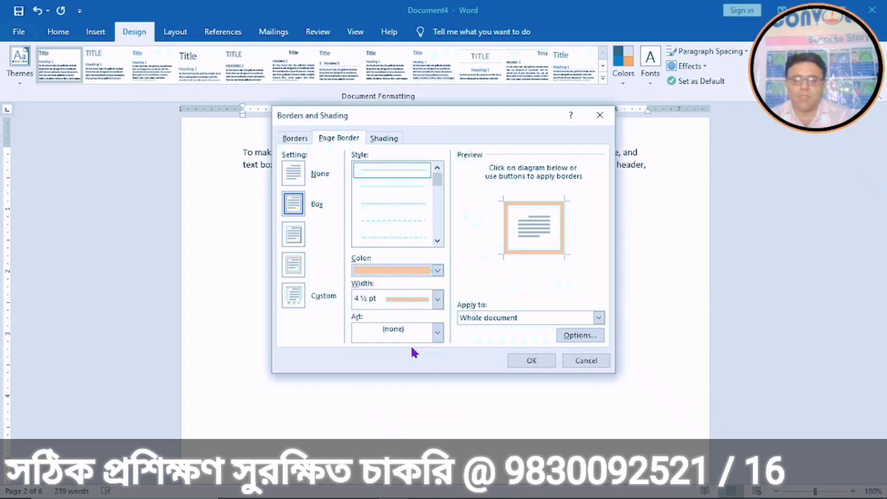
click(532, 359)
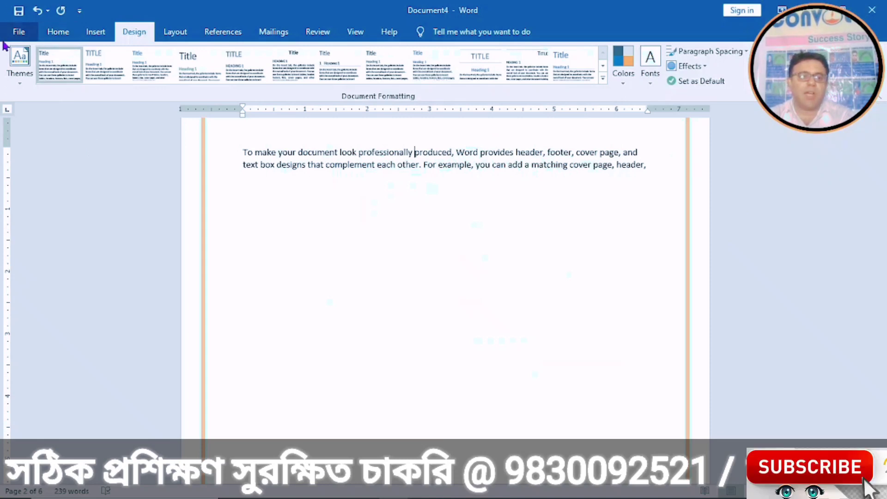
Step: Examine the page border on several pages in the print preview and return to the document
click(16, 34)
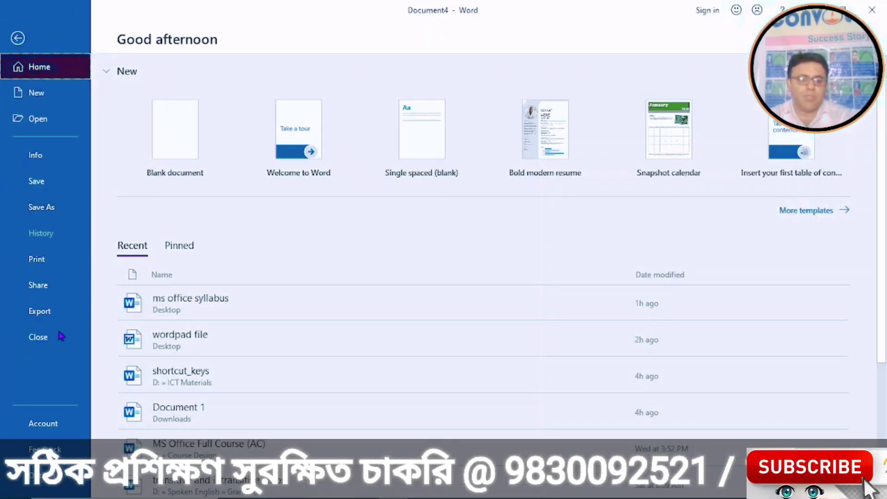
click(37, 259)
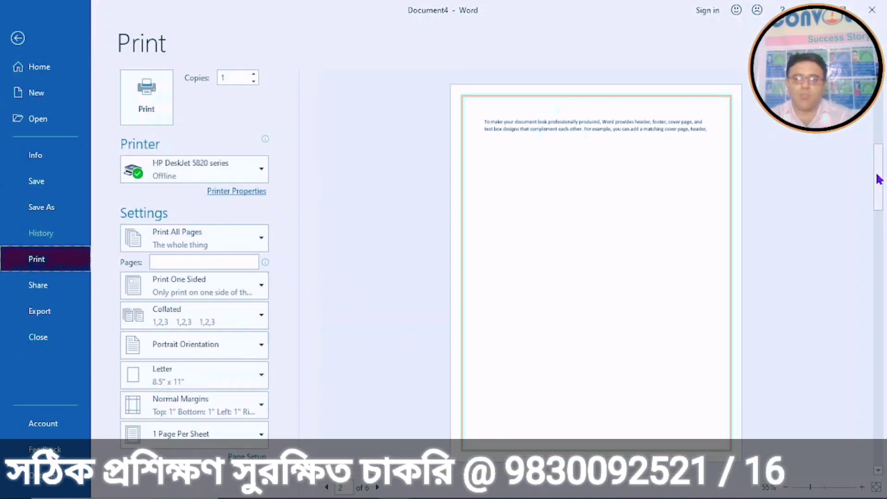
drag(879, 180, 885, 226)
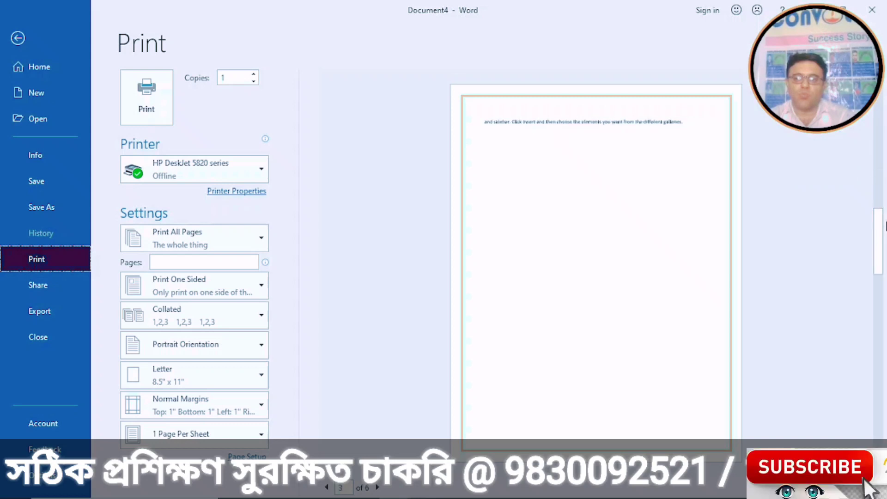
drag(880, 224, 881, 116)
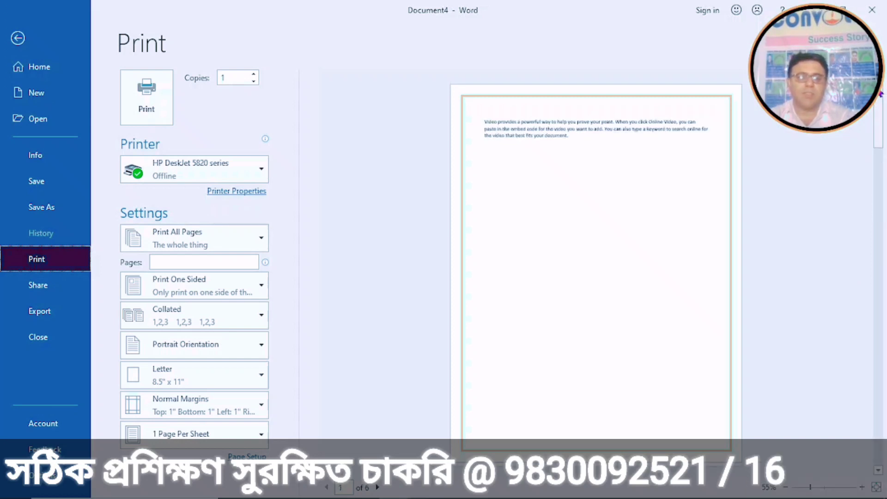
click(17, 39)
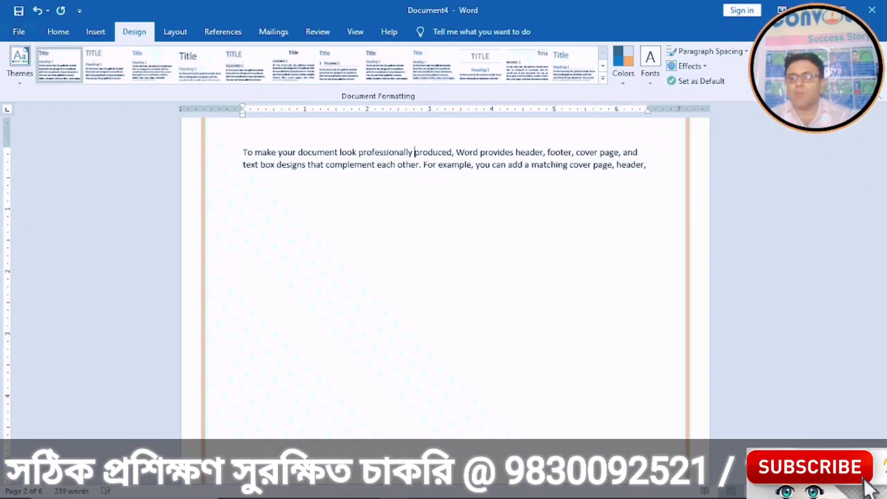
Step: Remove the page border from the whole document by setting it to None
click(845, 62)
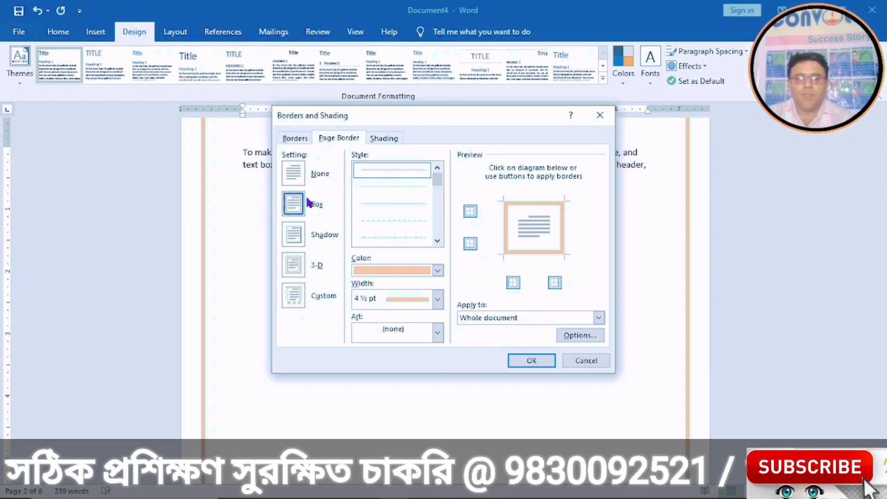
click(293, 171)
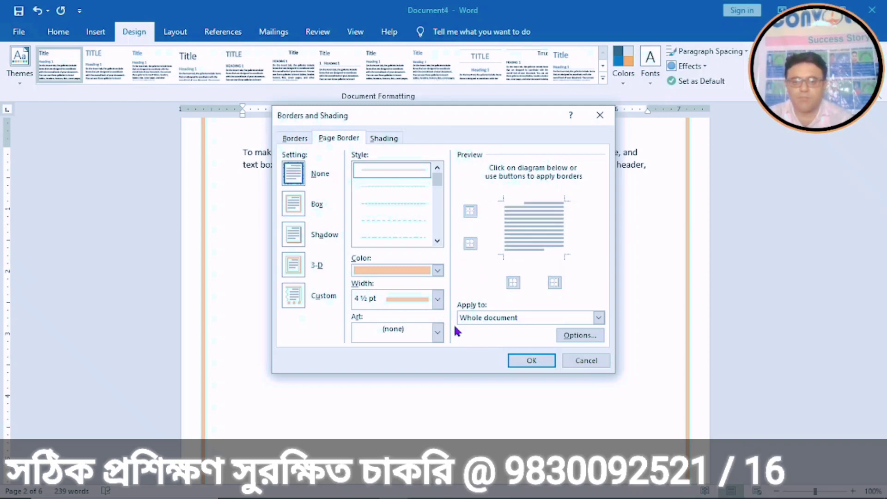
click(532, 361)
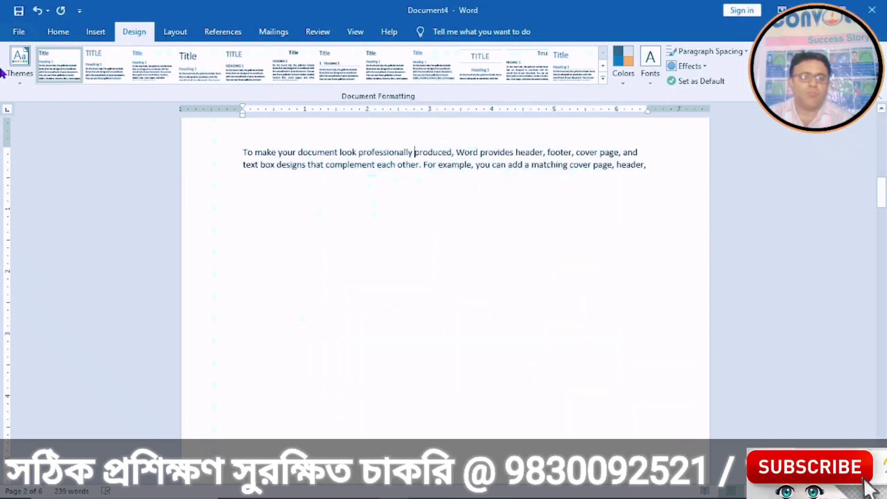
Step: Check the document's first pages without a border in the print preview and return to editing
click(19, 33)
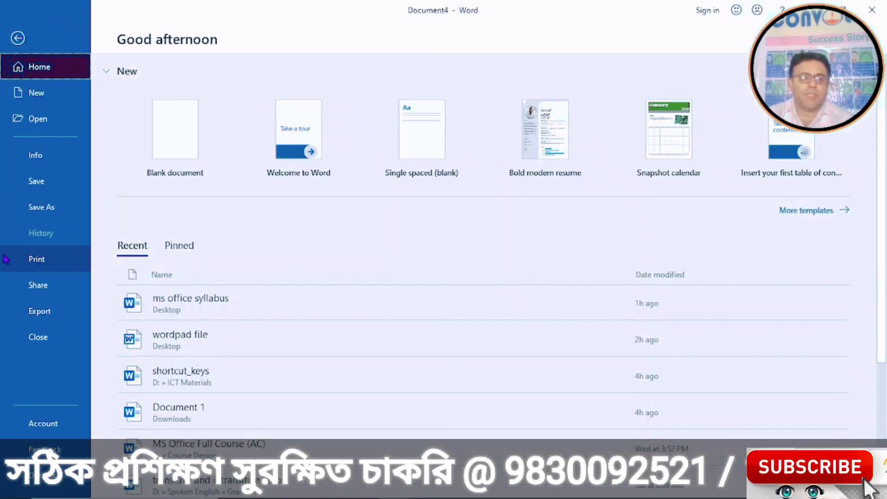
click(35, 262)
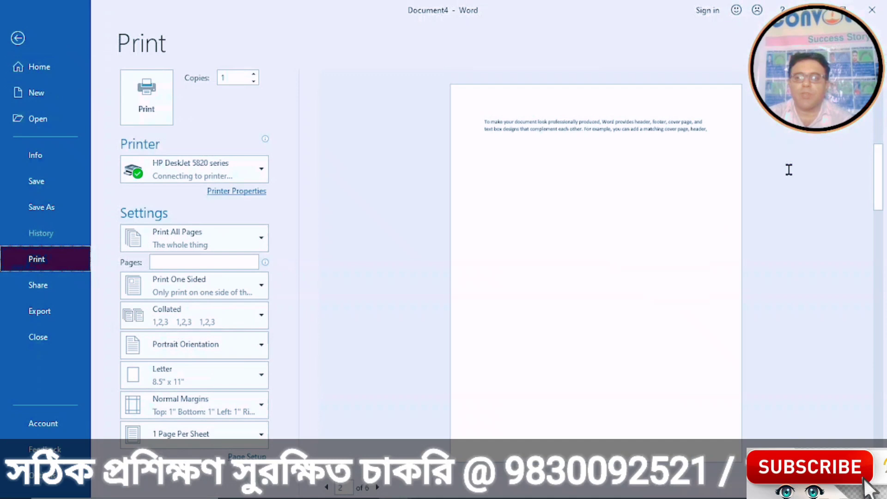
drag(877, 167, 873, 97)
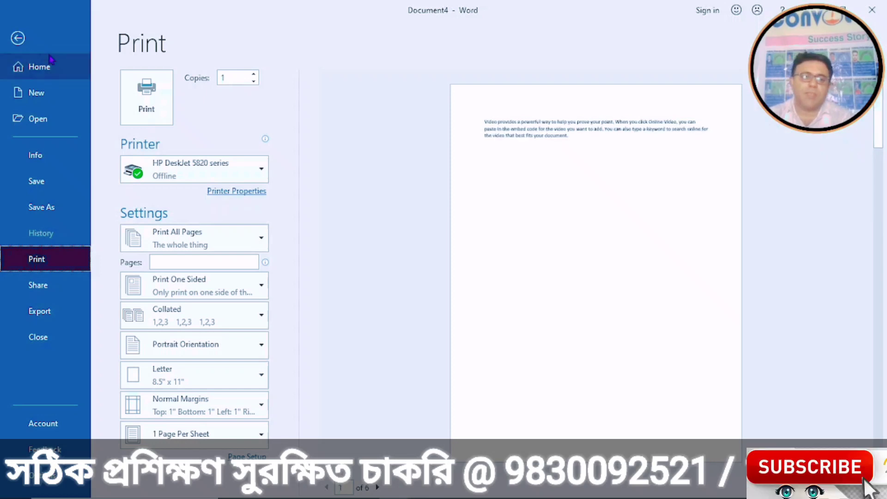
click(19, 39)
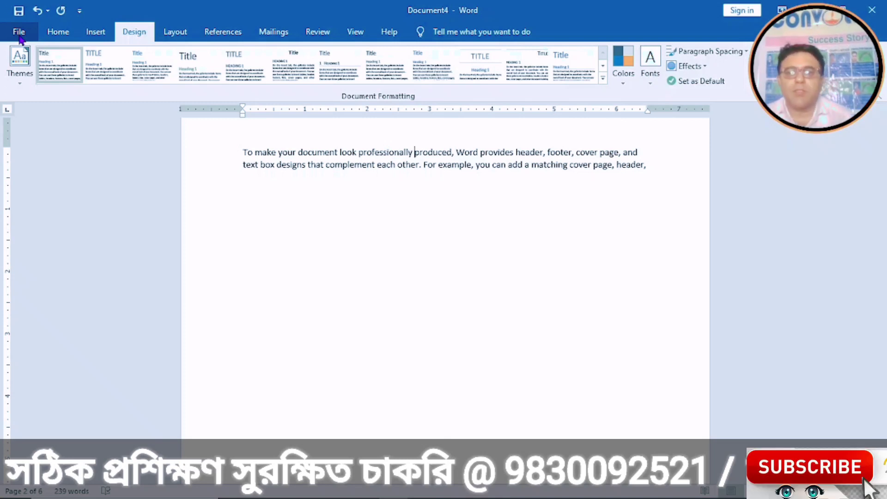
click(19, 33)
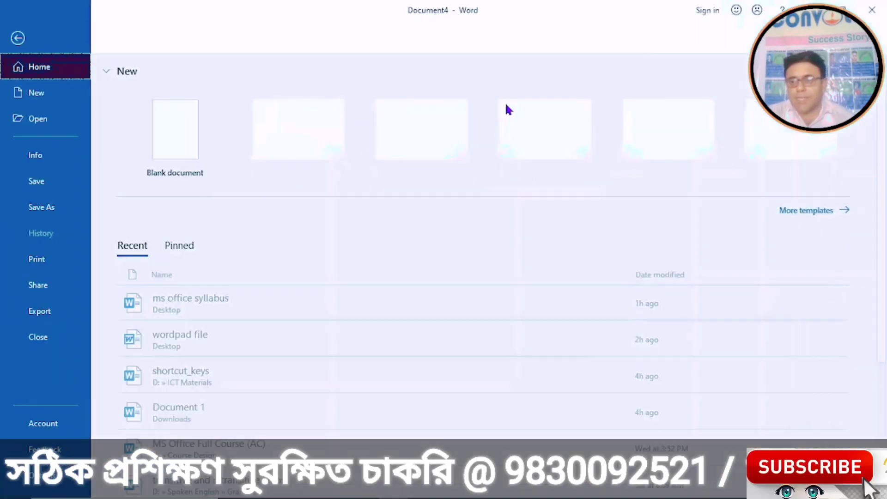
click(18, 39)
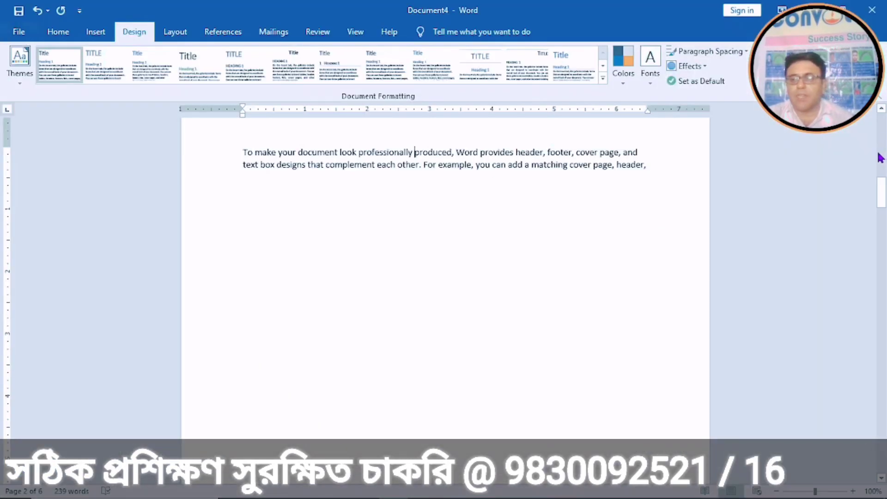
click(747, 52)
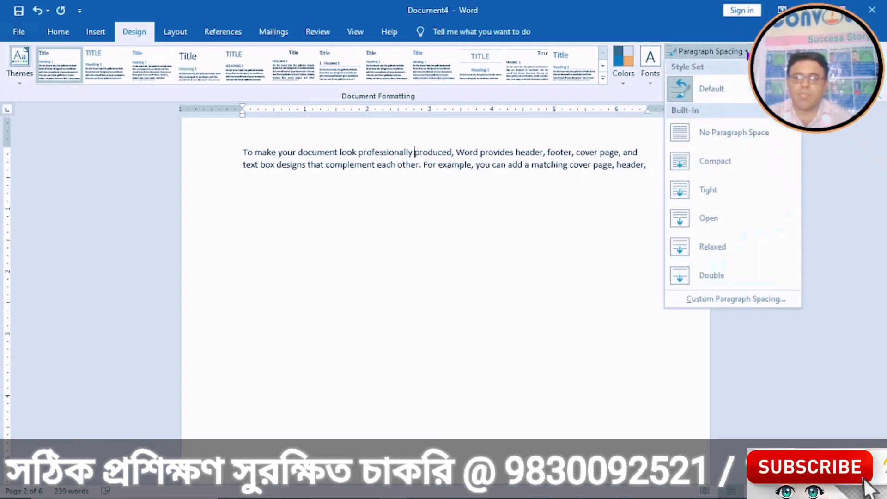
click(560, 282)
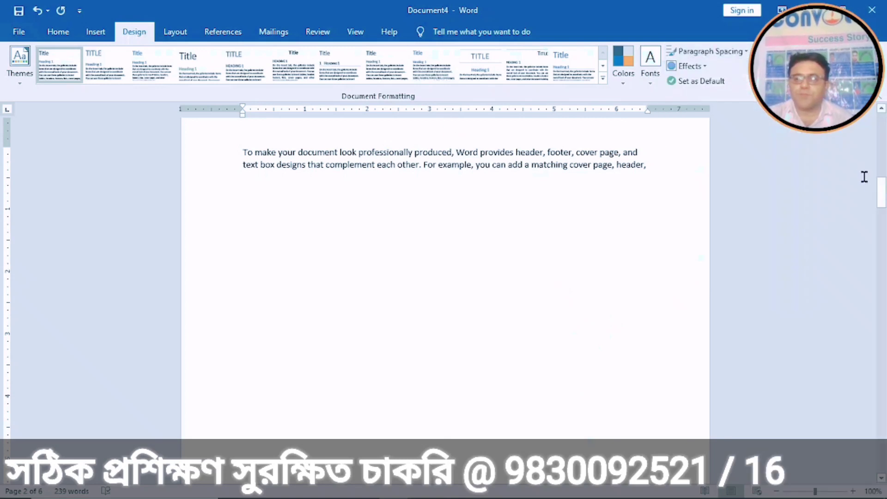
Step: Remove the page breaks between the paragraphs so the sample text runs continuously from the first page
drag(883, 198, 882, 134)
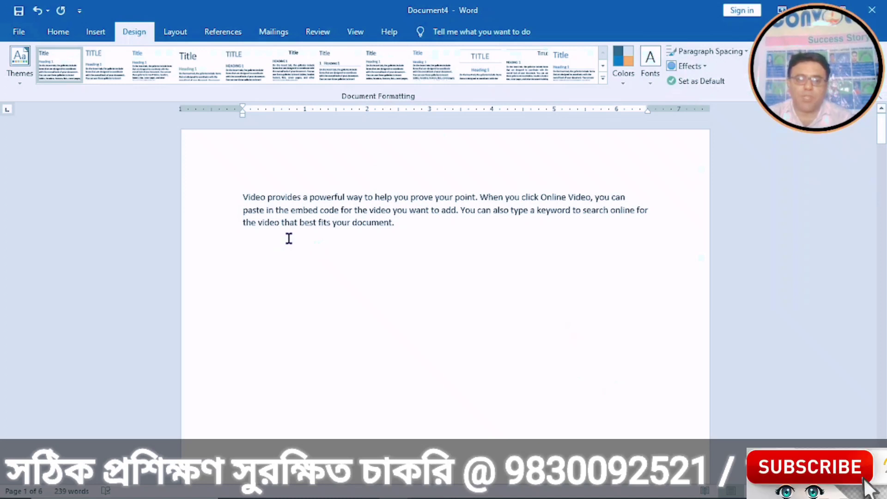
click(288, 239)
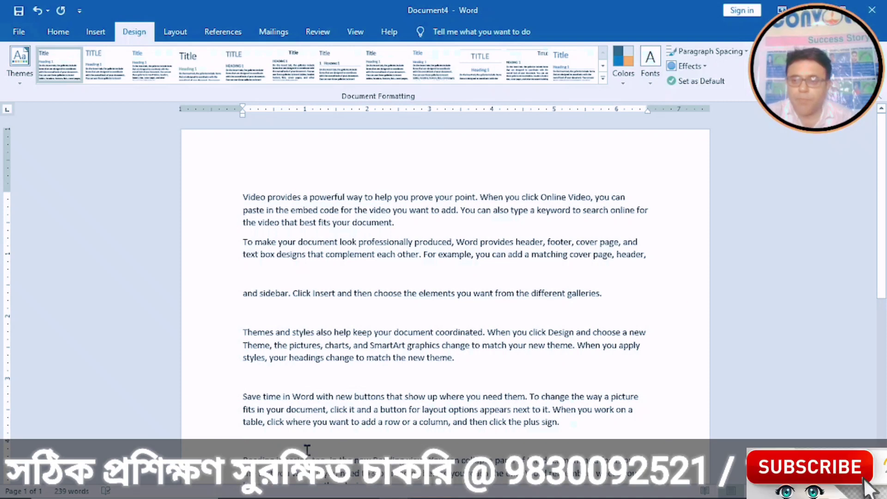
drag(885, 248, 886, 176)
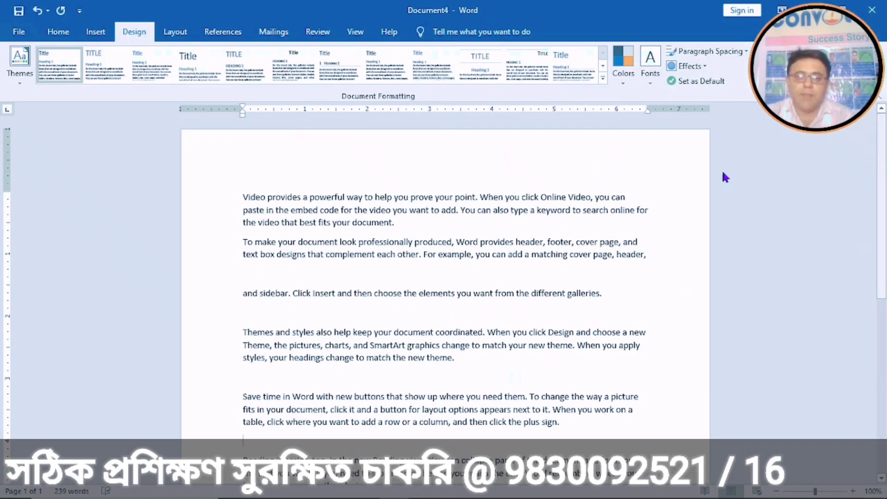
Step: Select all the sample paragraphs and apply the built-in Double paragraph spacing
drag(241, 196, 456, 403)
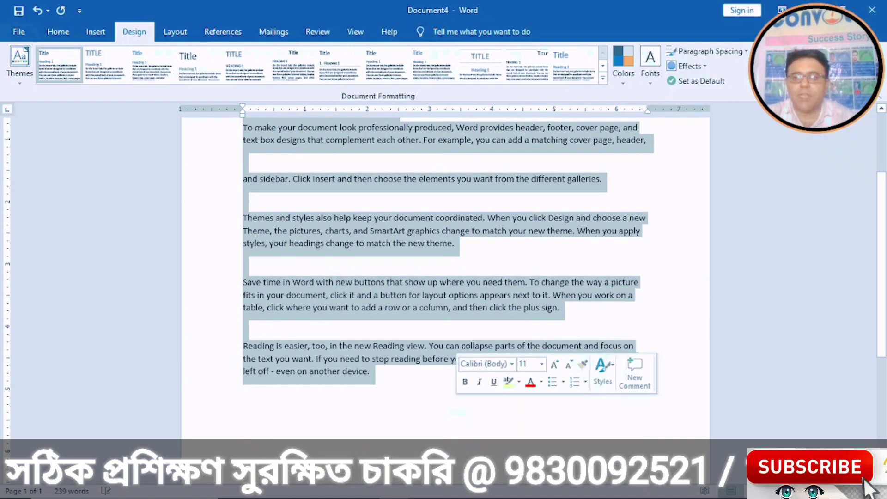
click(743, 54)
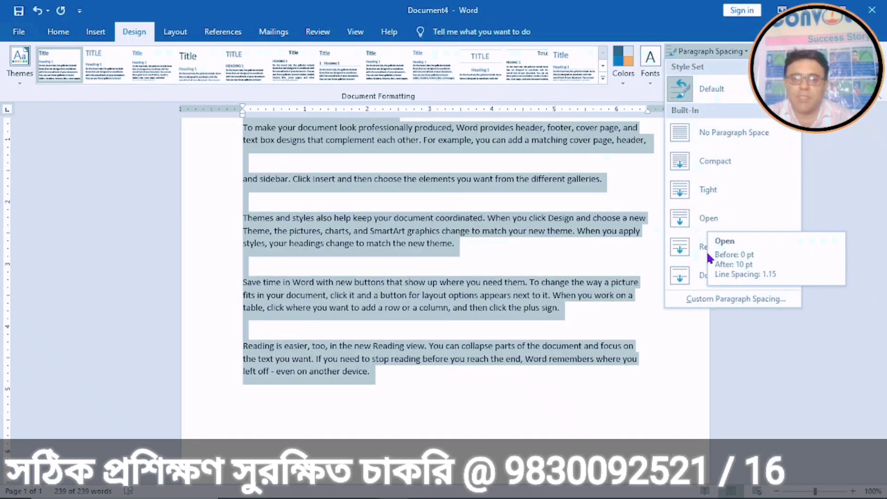
click(700, 277)
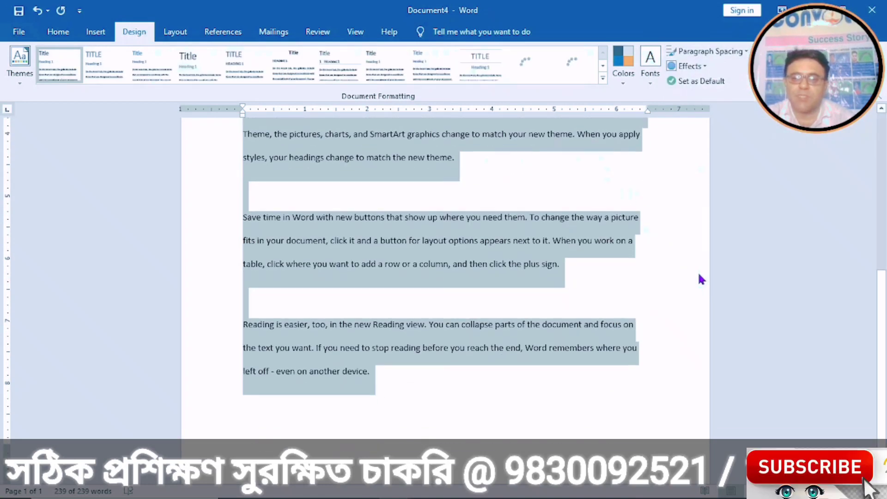
drag(886, 303, 886, 139)
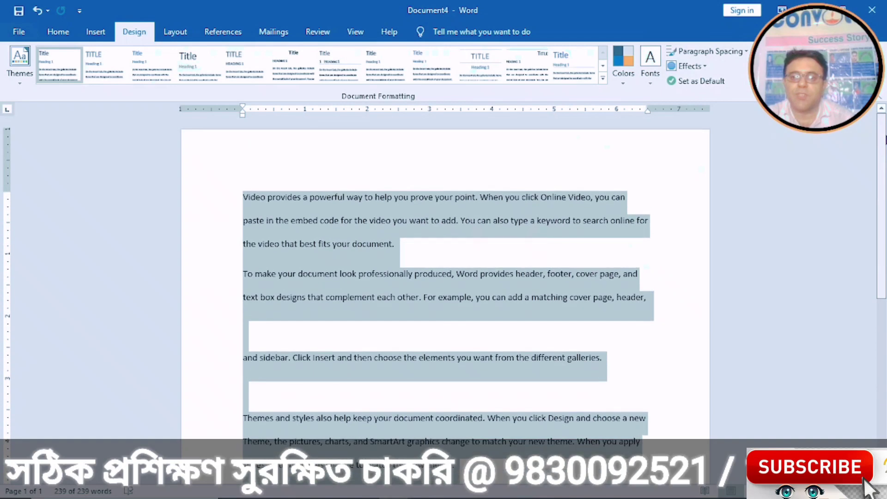
Step: Set custom paragraph spacing with a line spacing of 1.5 lines, only in this document
click(746, 52)
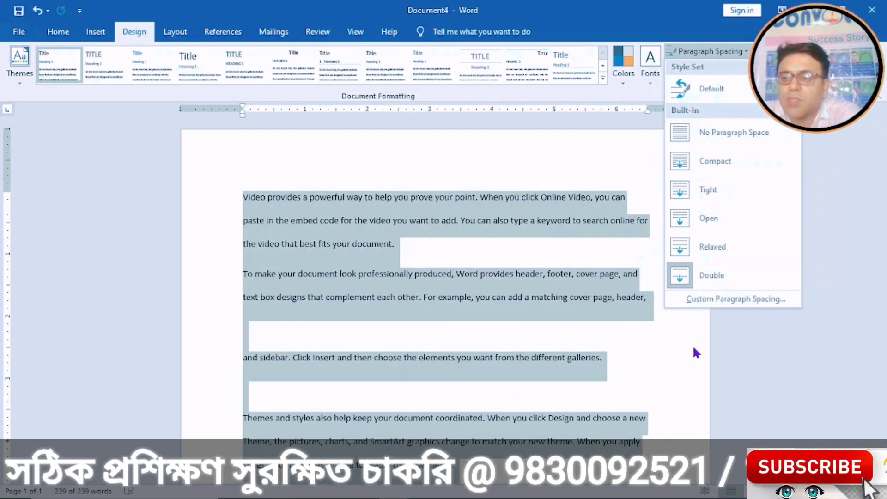
click(711, 300)
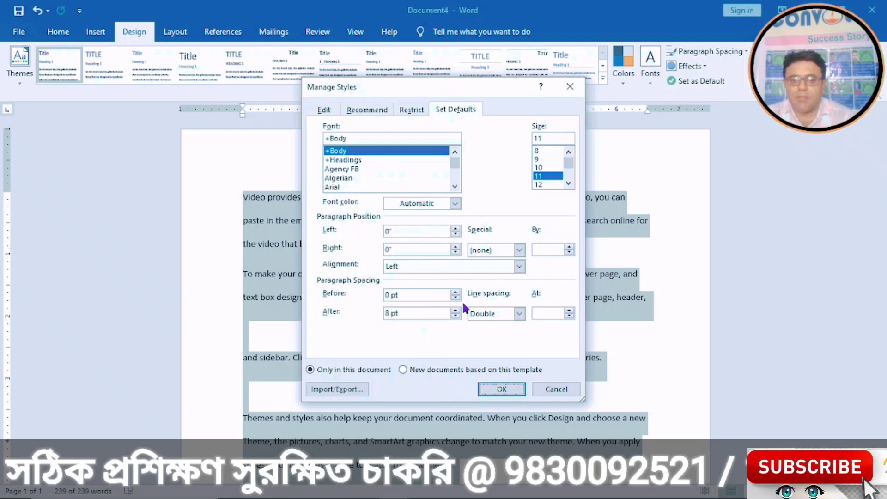
click(519, 314)
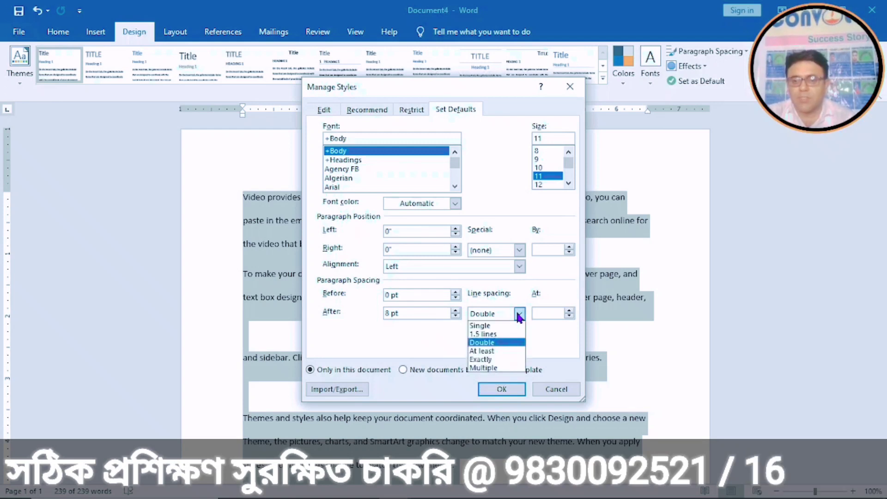
click(480, 335)
click(488, 389)
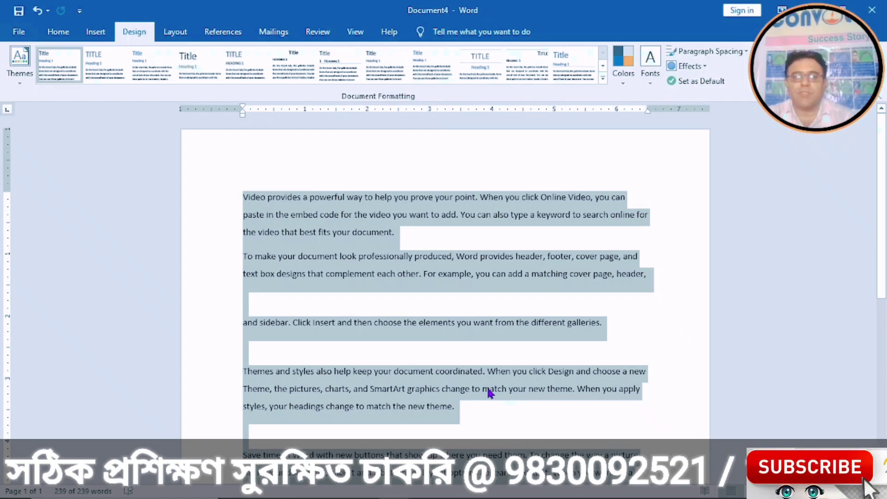
Step: Change the custom paragraph spacing to Single line spacing
click(747, 54)
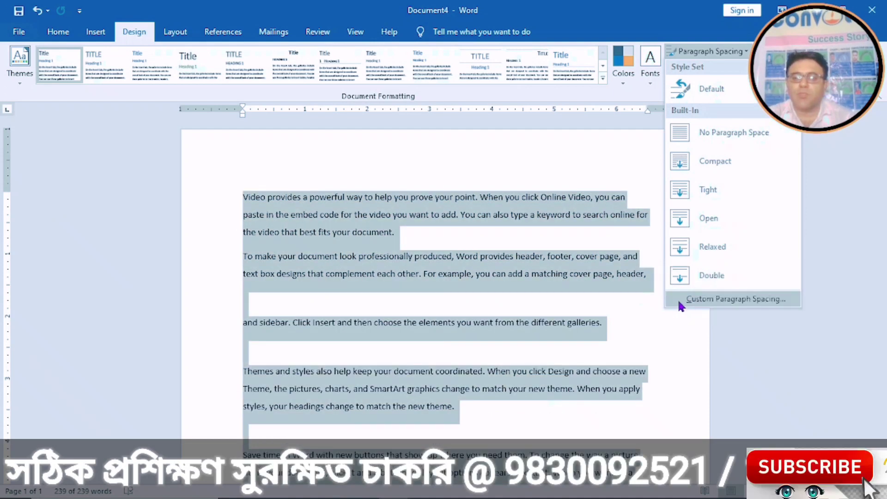
click(757, 299)
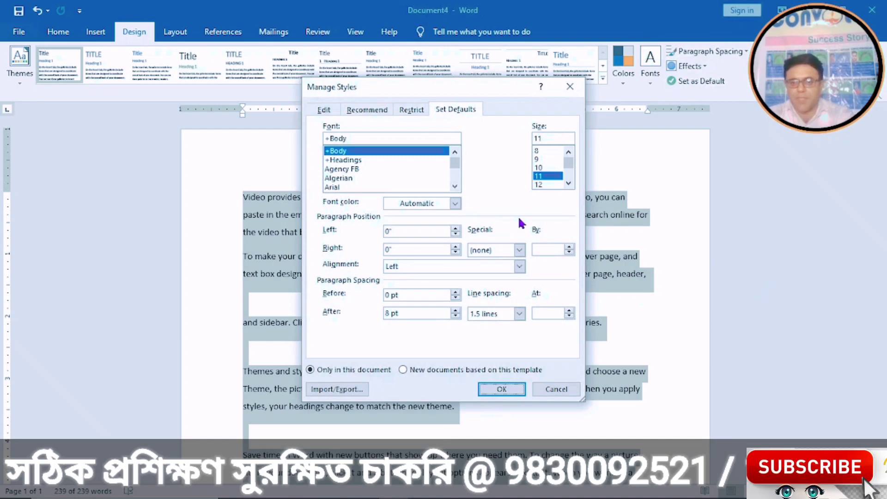
click(518, 313)
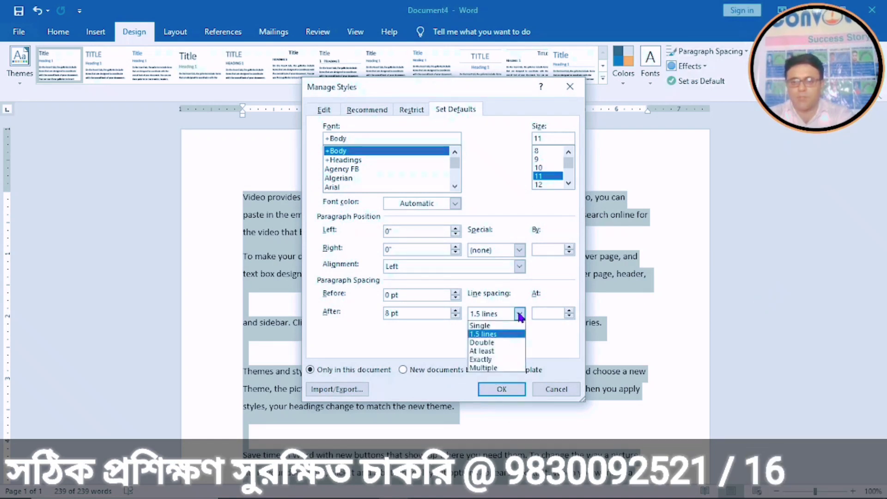
click(489, 327)
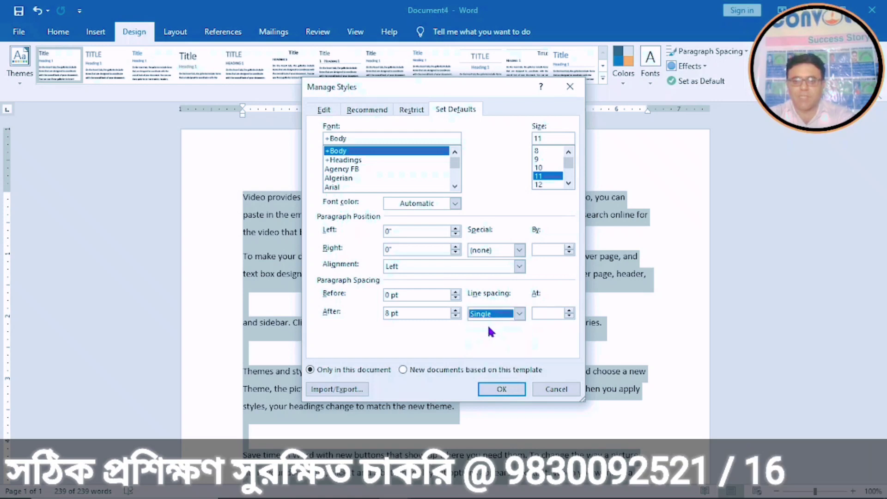
click(489, 388)
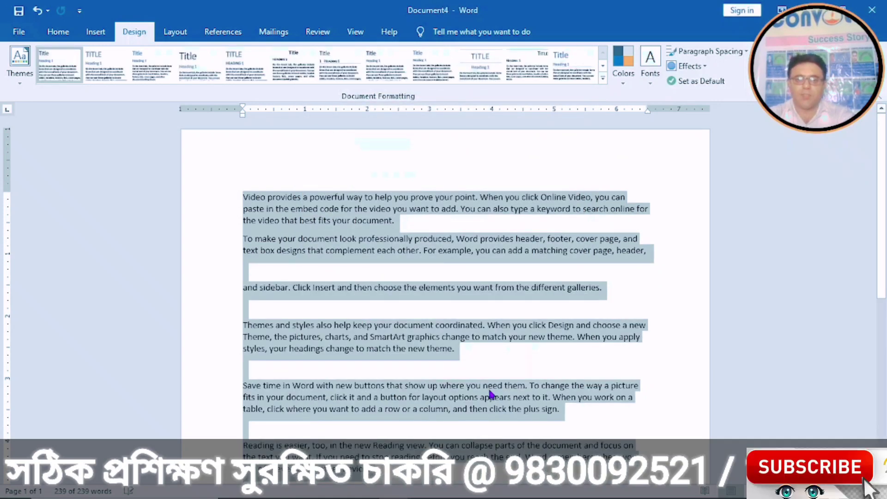
Step: Change the custom paragraph spacing to Multiple line spacing at 4.5
click(745, 52)
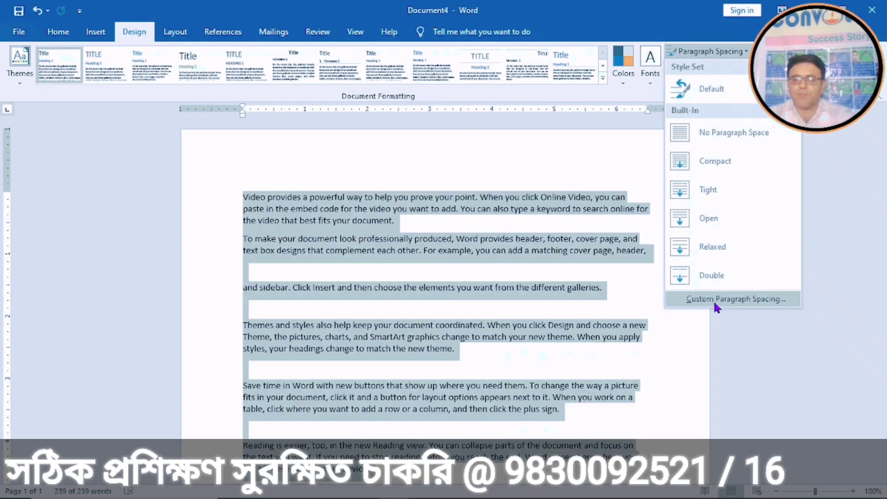
click(715, 301)
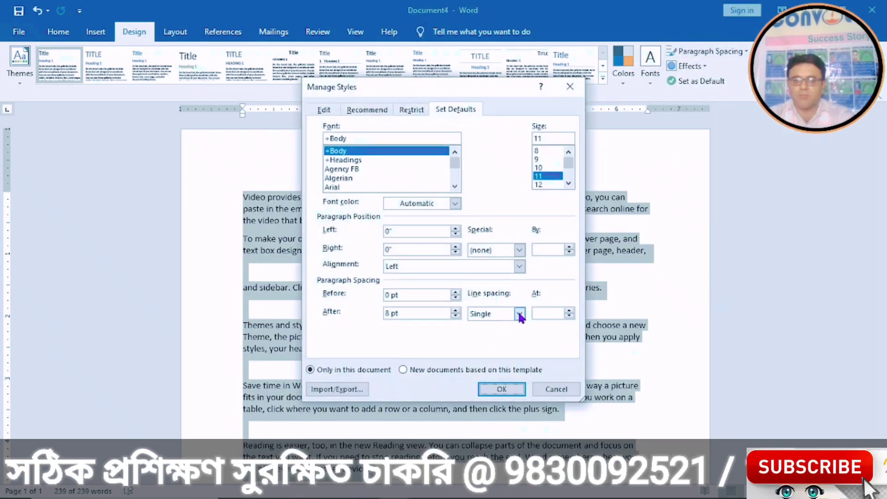
click(520, 314)
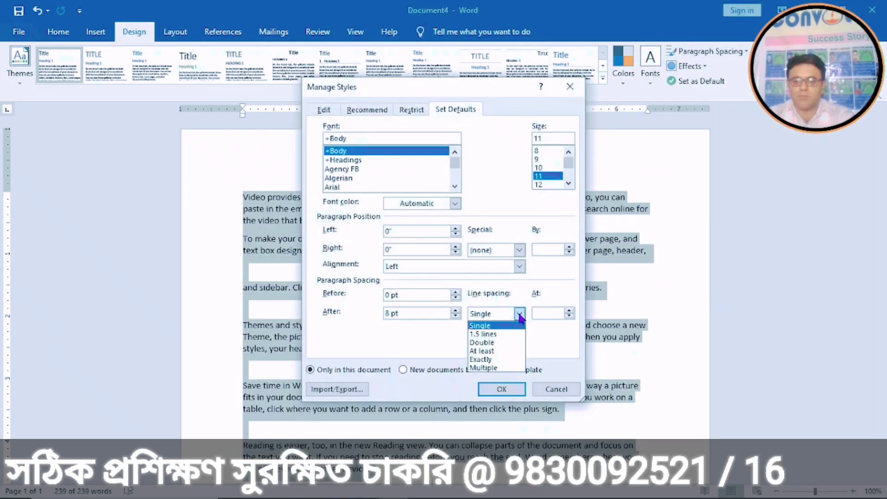
click(493, 368)
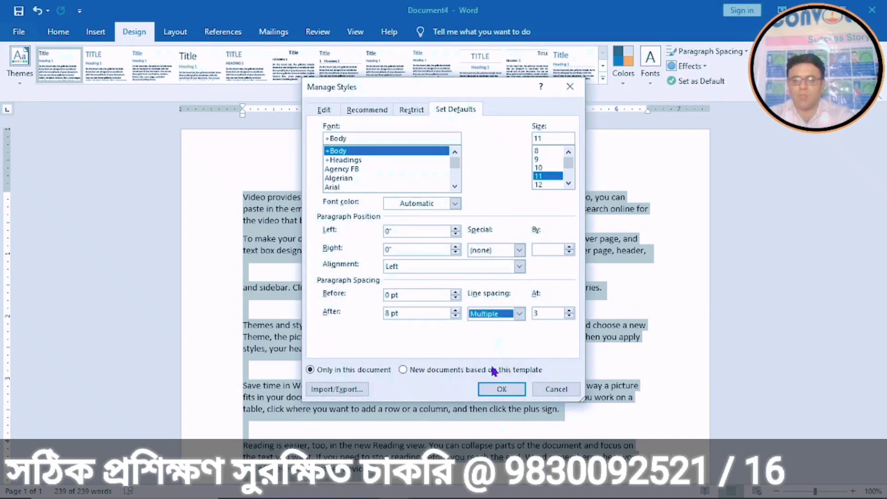
click(570, 311)
click(569, 311)
click(569, 311)
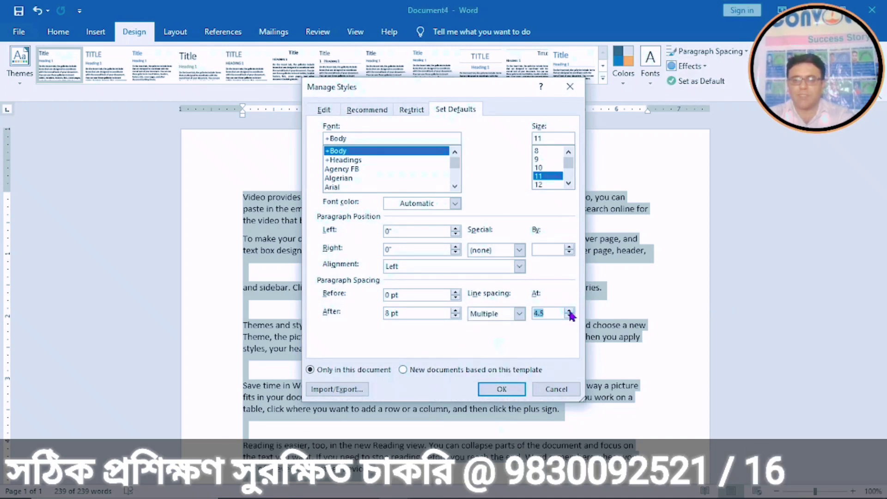
click(514, 394)
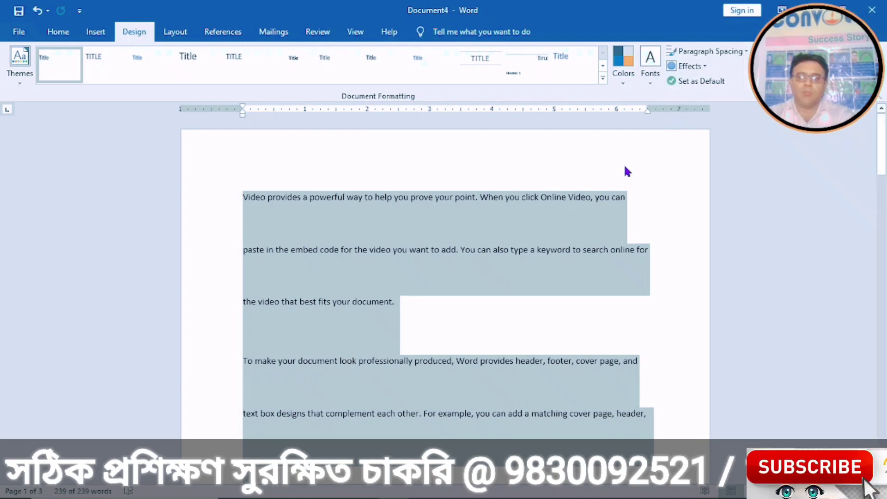
Step: Return the document's paragraph spacing to the Default style set, leaving the page setup as it is
click(745, 52)
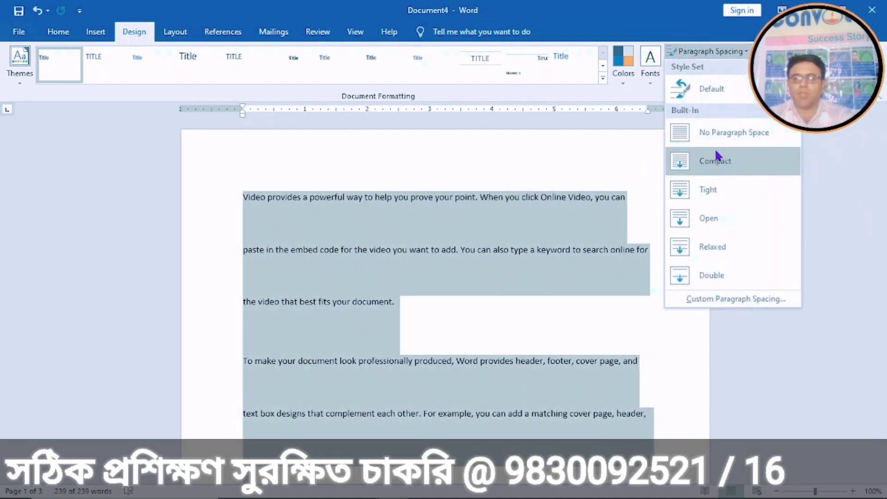
click(696, 87)
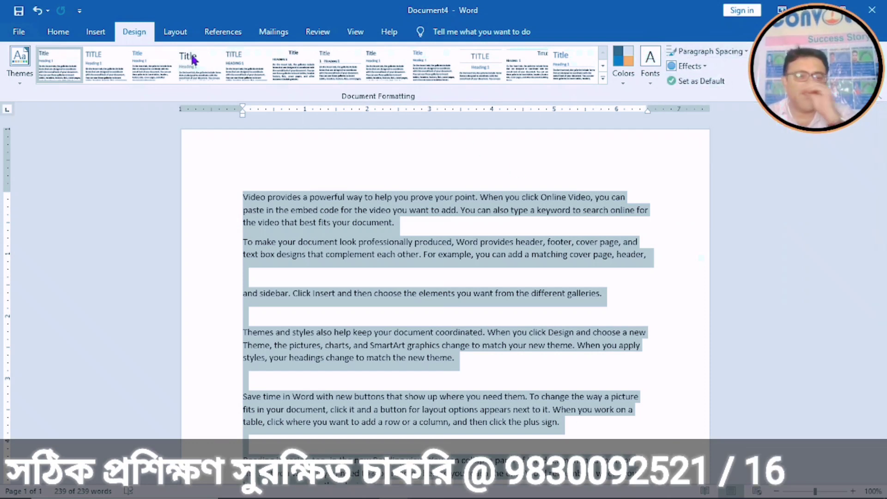
double_click(370, 108)
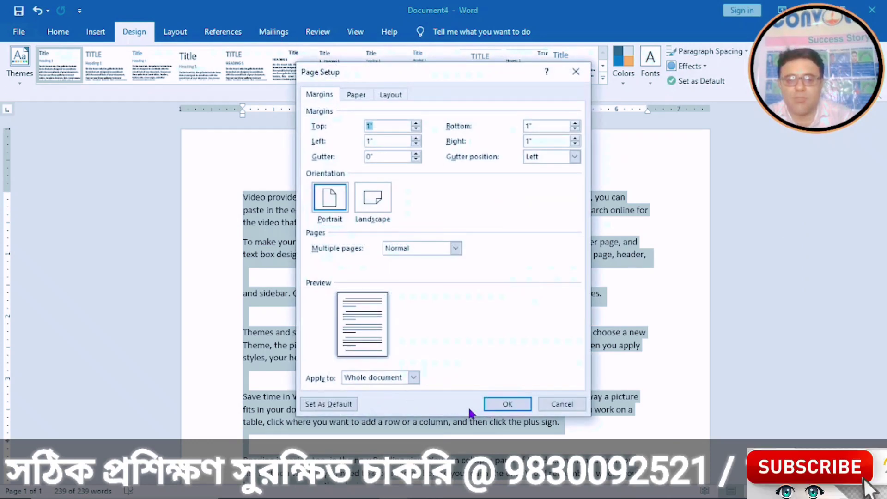
click(562, 404)
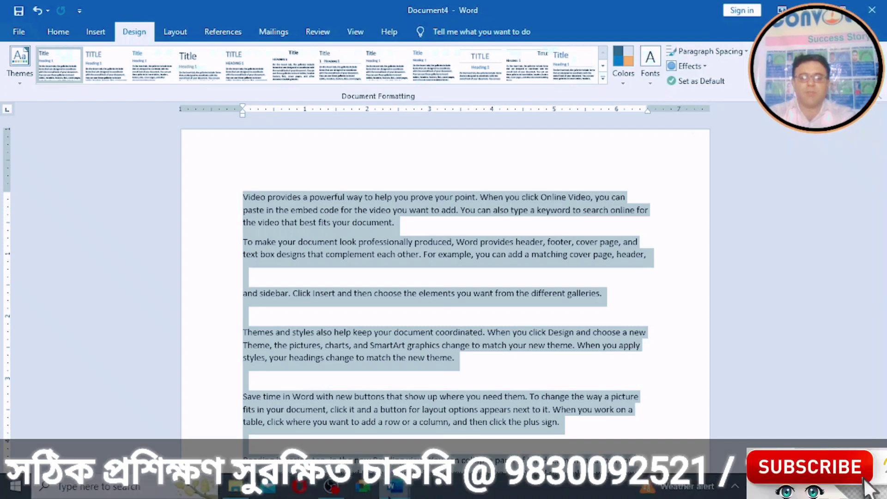
Step: Switch to the ms office syllabus document and review the Class 4 topics around "Use of page border."
mouse_move(394, 487)
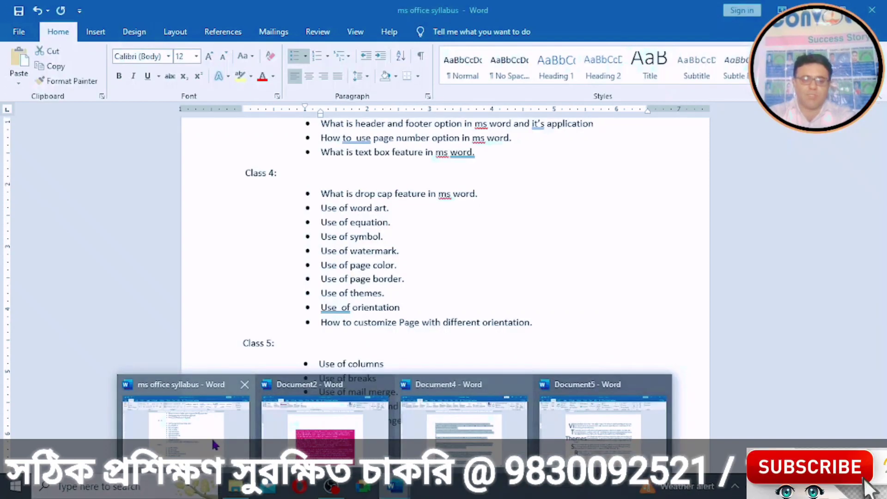
click(190, 428)
drag(321, 279, 409, 279)
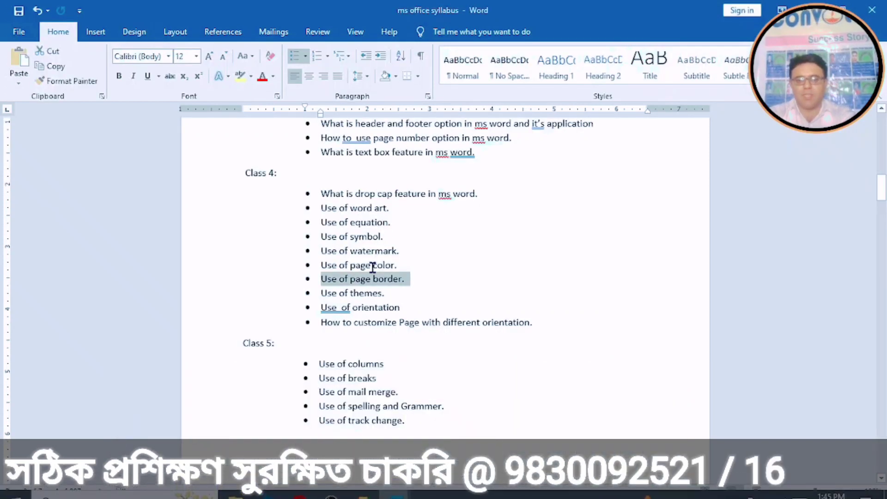
click(417, 275)
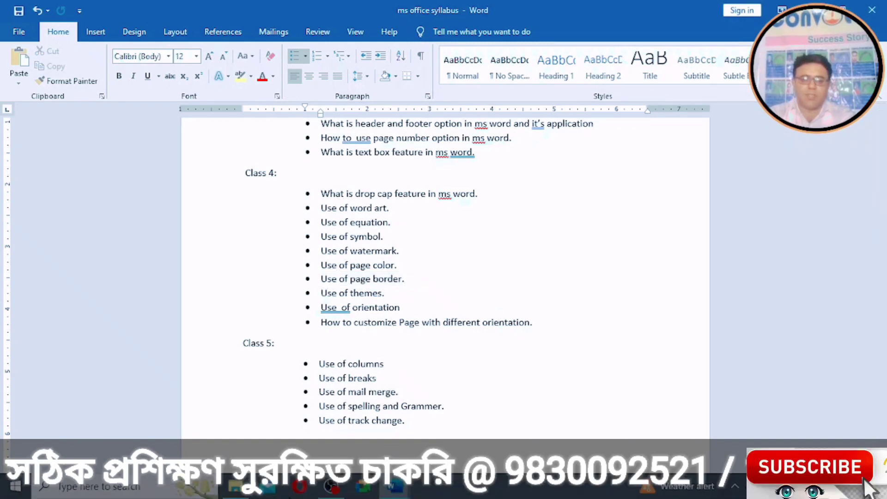
Step: Switch back to Document4, select all its text and apply the Circuit theme
mouse_move(395, 486)
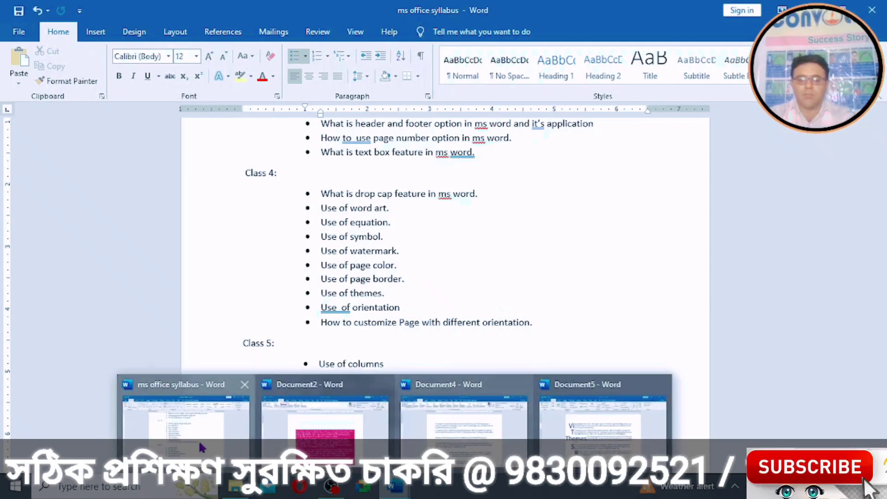
click(433, 425)
key(ctrl+a)
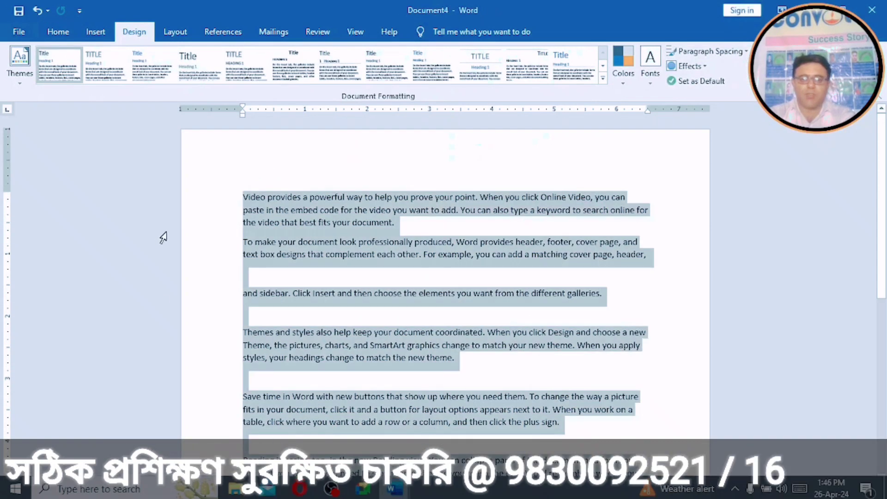
click(13, 82)
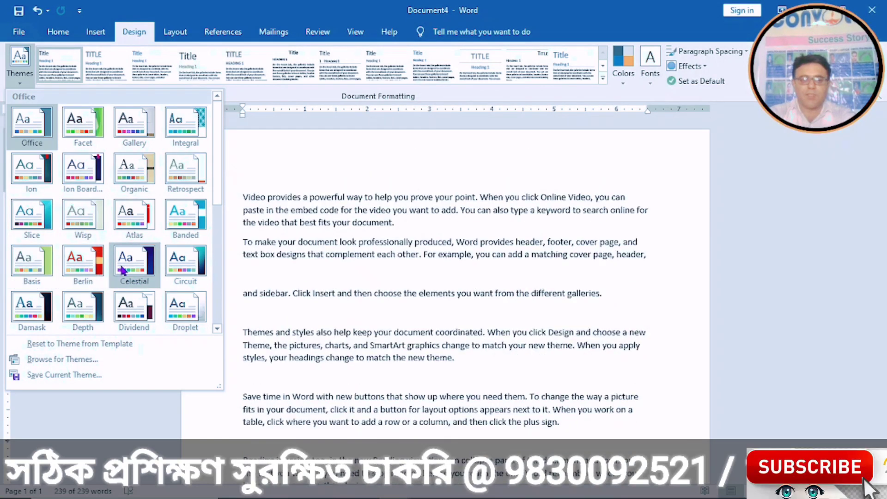
click(181, 267)
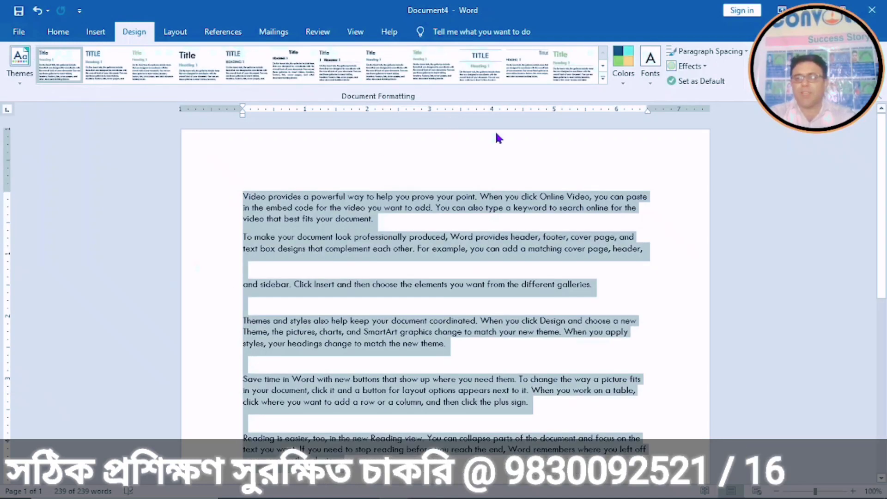
Step: Set the theme colors of Document4 to Yellow and apply the last style set shown in the Document Formatting gallery
click(626, 82)
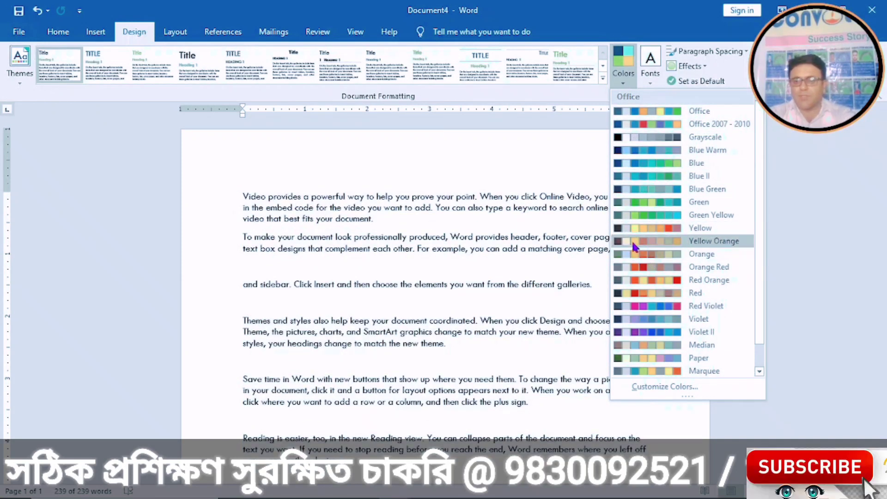
right_click(710, 230)
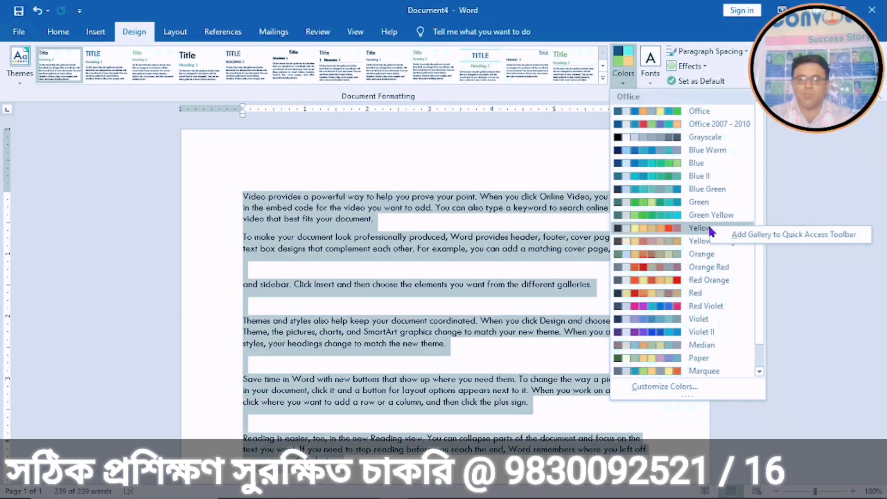
click(659, 224)
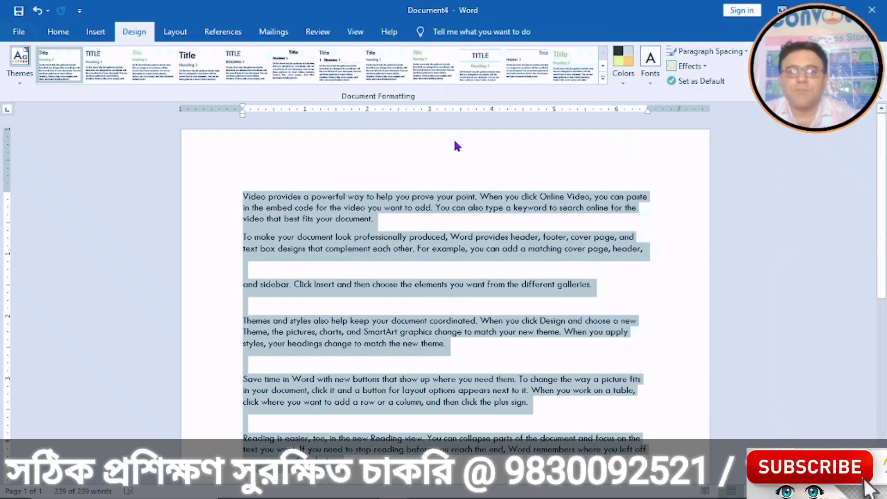
click(563, 66)
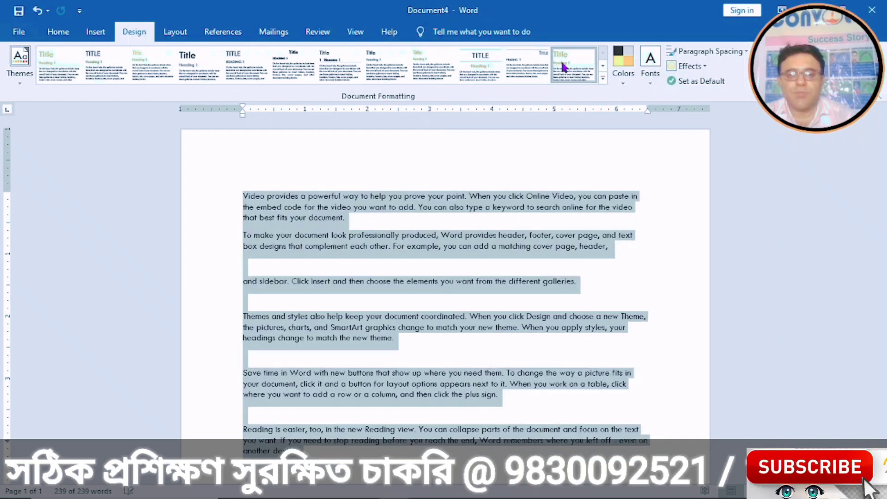
Step: Apply the Ion theme and try the Title and Heading 1 styles on the selected text
click(22, 82)
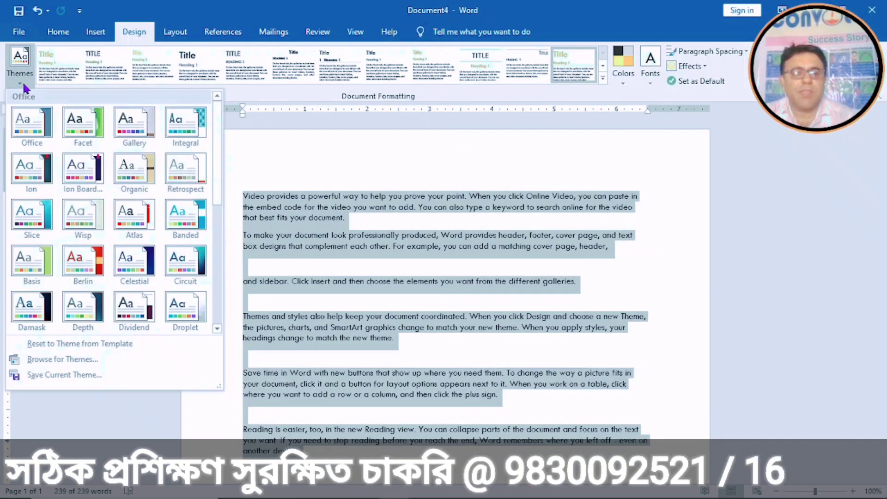
click(18, 170)
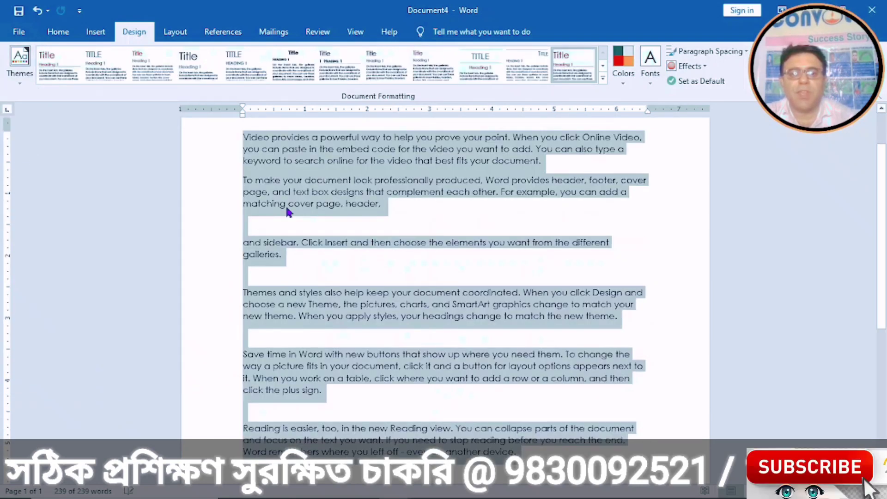
click(60, 41)
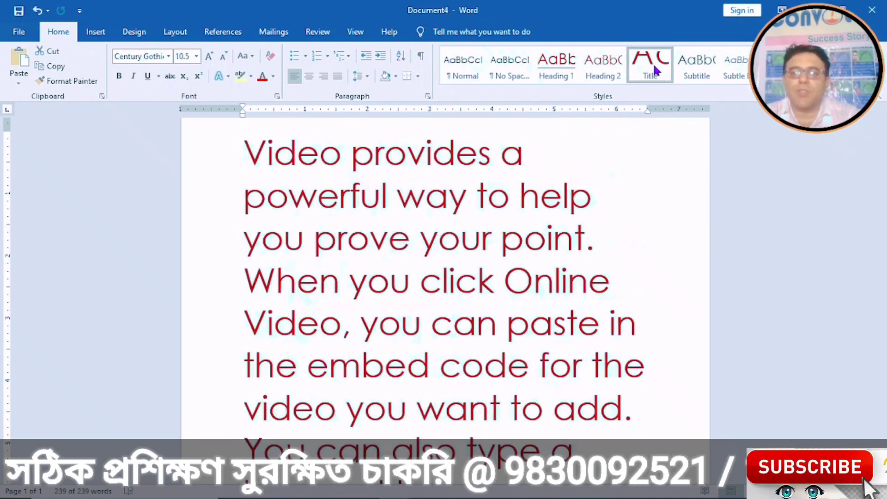
click(654, 67)
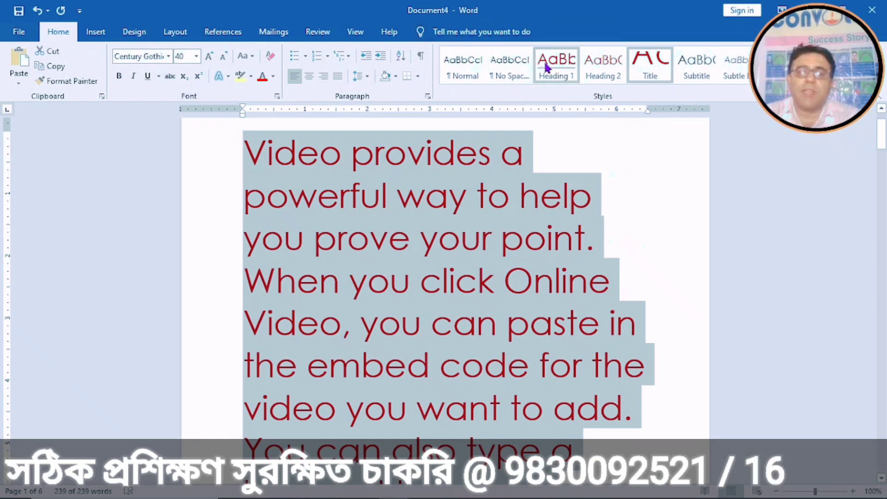
click(549, 74)
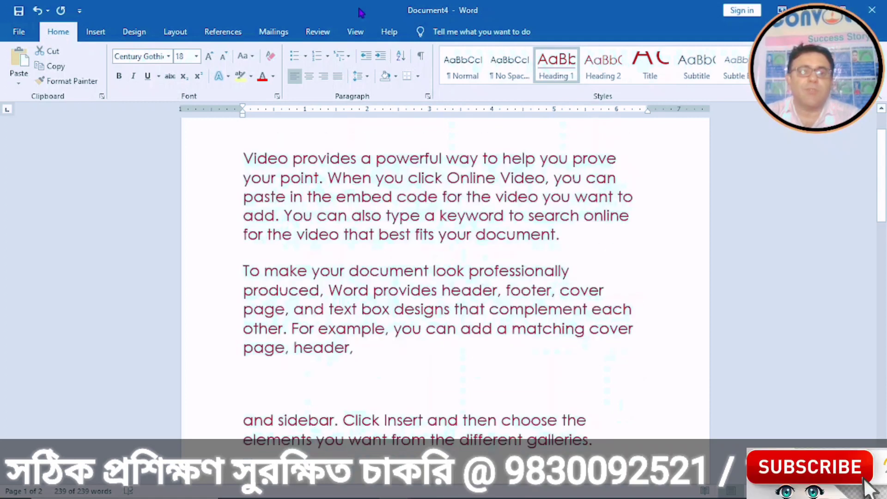
Step: Set the theme colors to Blue Green and format the selected text with the Title style
click(132, 32)
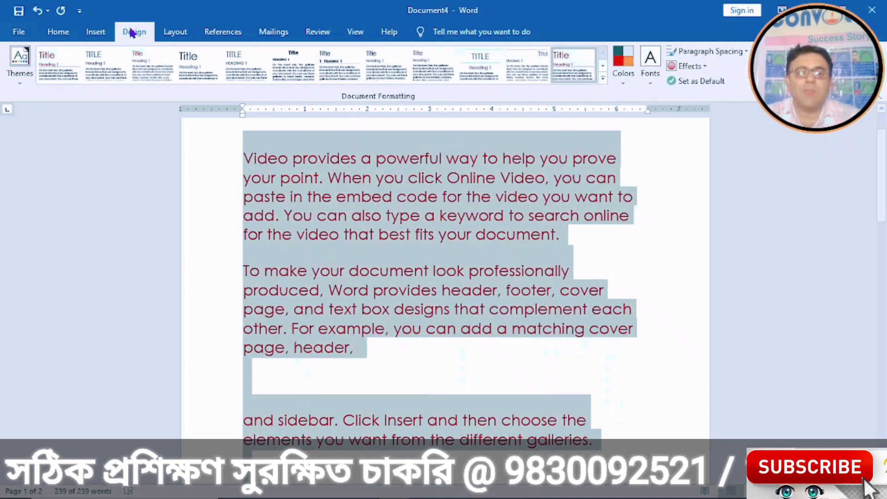
click(625, 84)
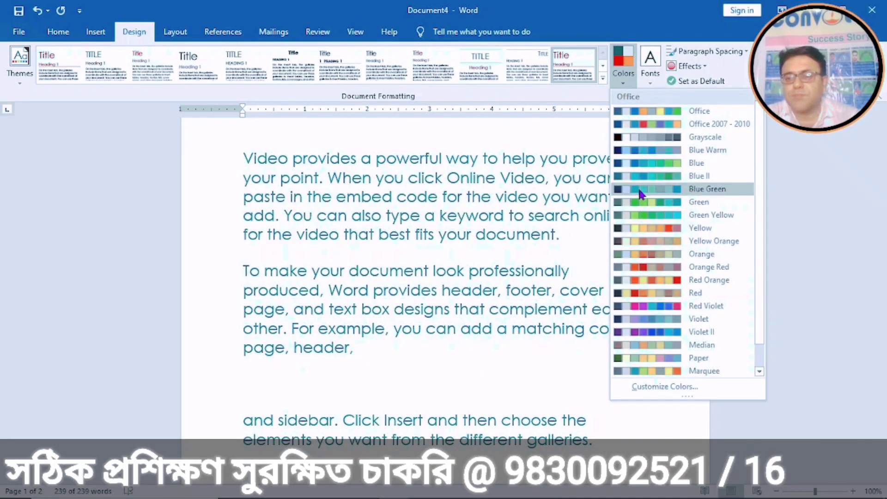
click(639, 187)
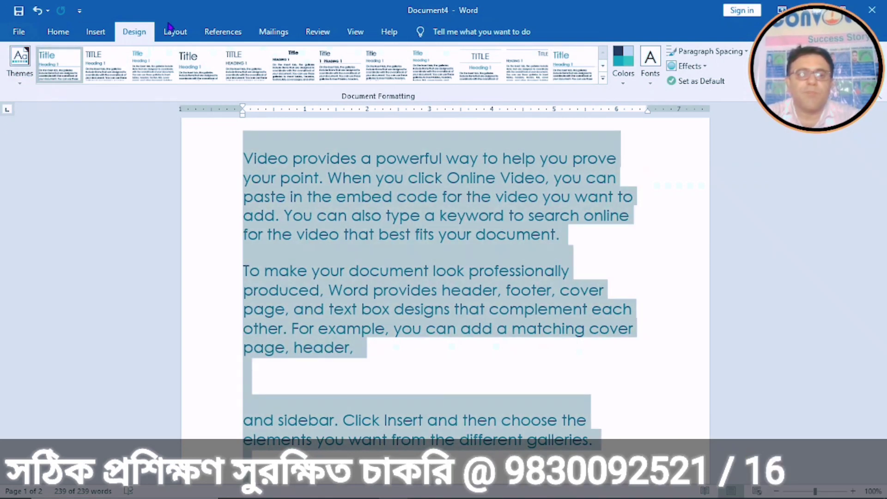
click(66, 36)
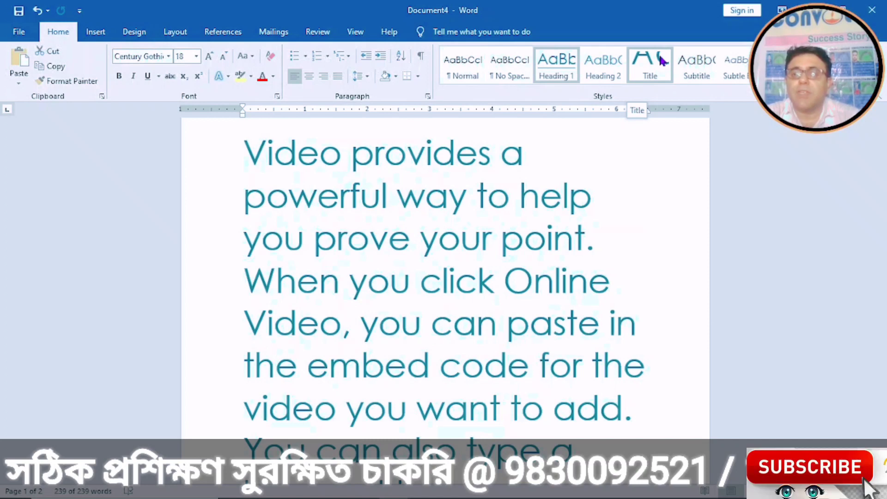
click(662, 60)
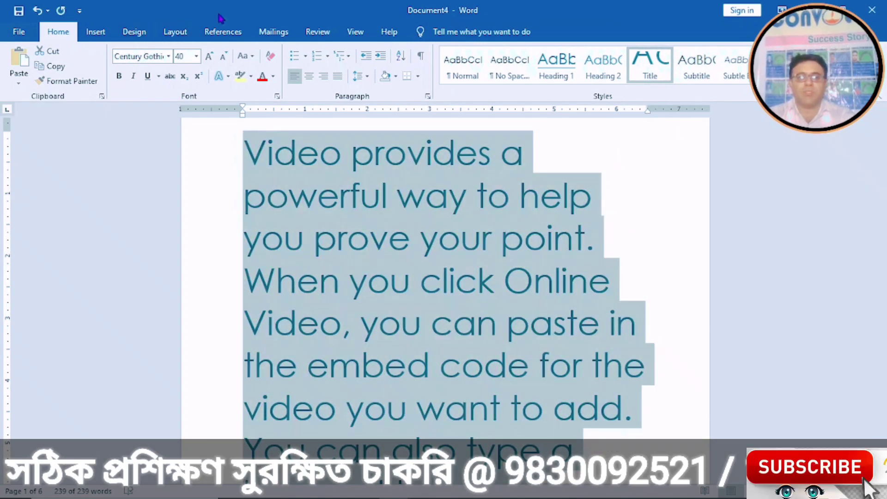
Step: Try the Circuit theme on the document and replace it with the Slice theme
click(134, 33)
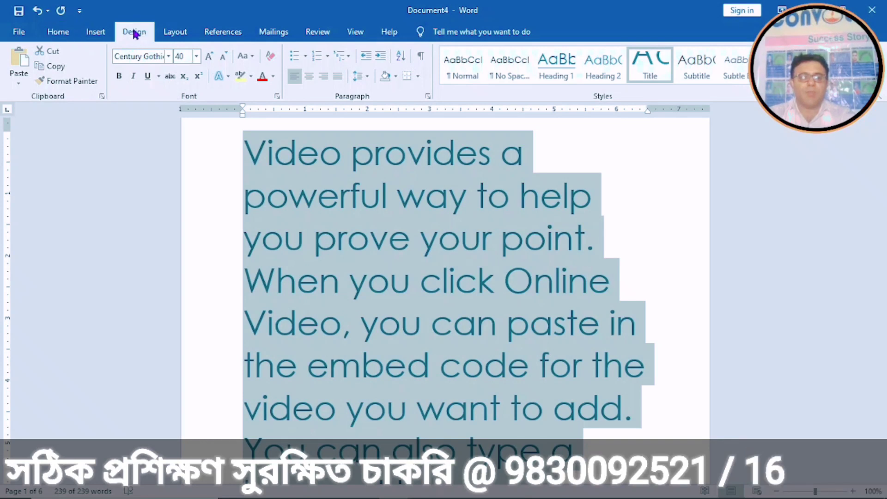
click(14, 74)
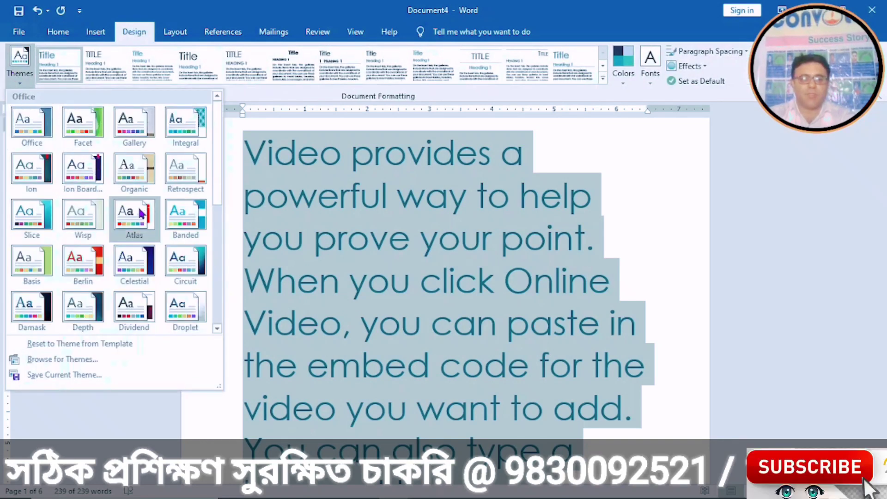
click(177, 267)
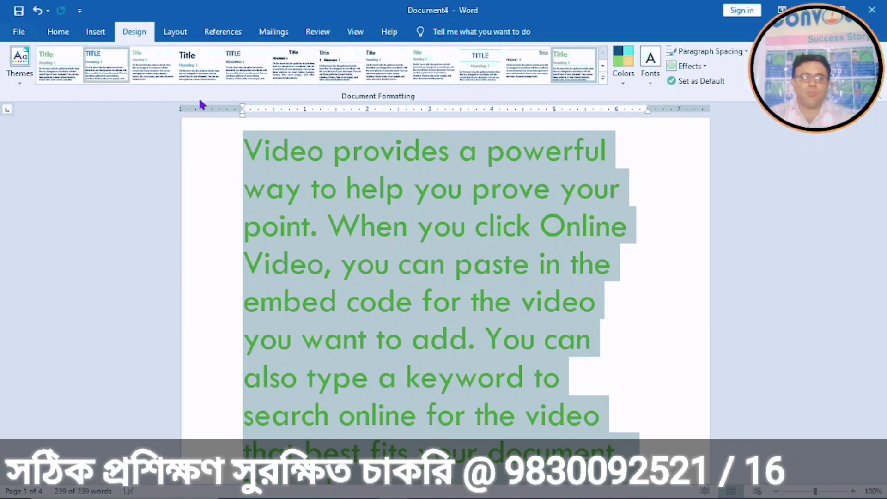
click(19, 74)
click(23, 227)
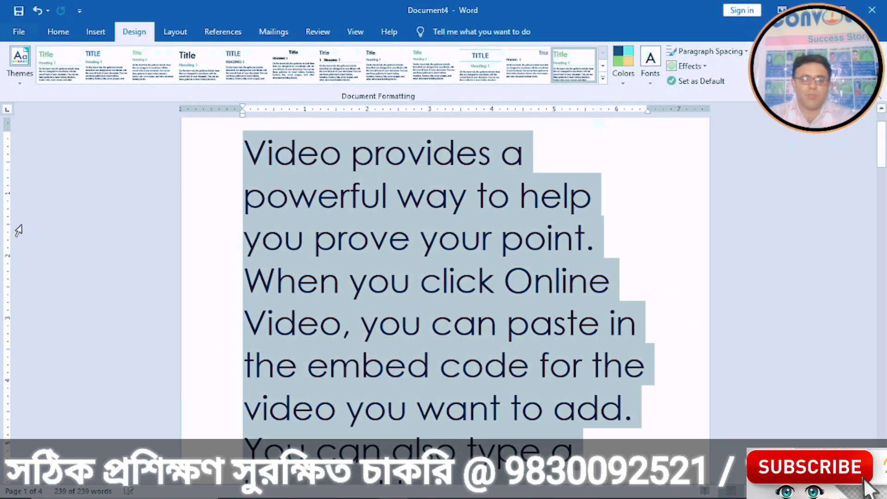
Step: Format the selected text as Heading 1, change it to Heading 2, and clear the selection
click(59, 32)
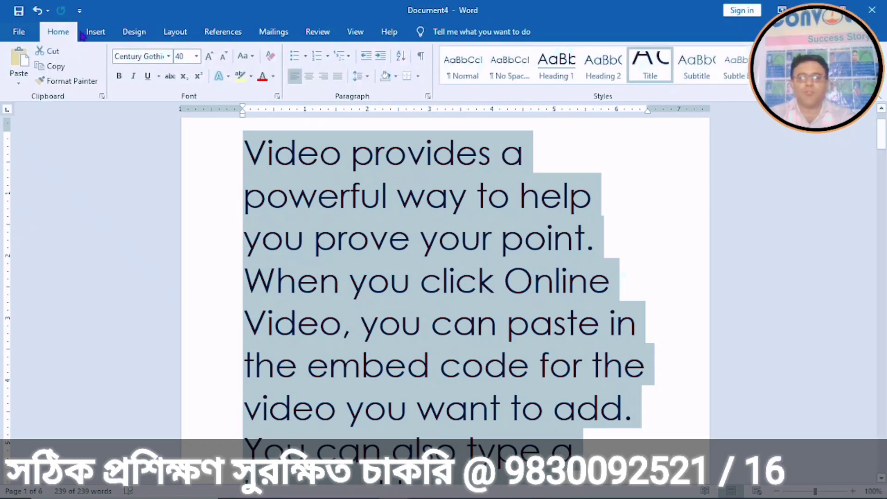
click(543, 77)
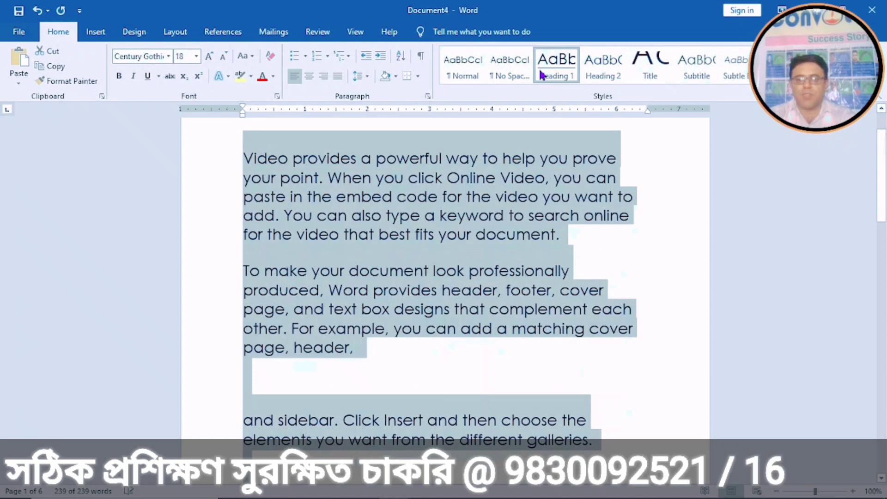
click(606, 64)
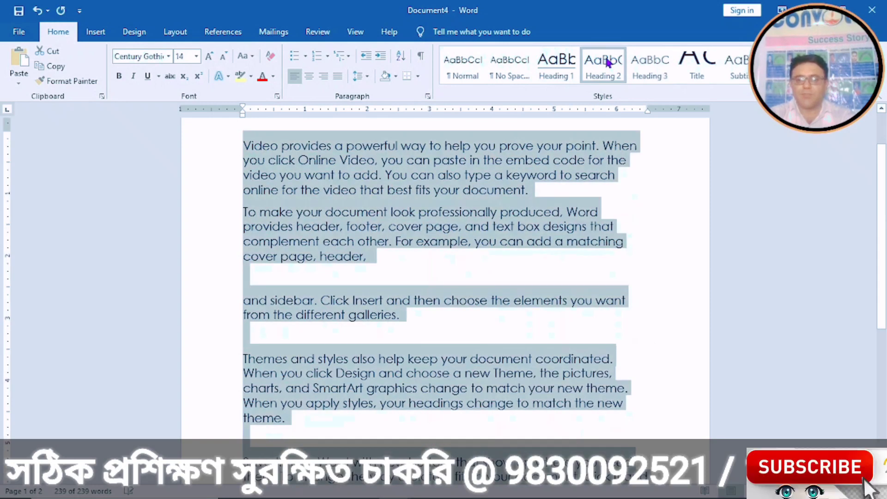
click(667, 216)
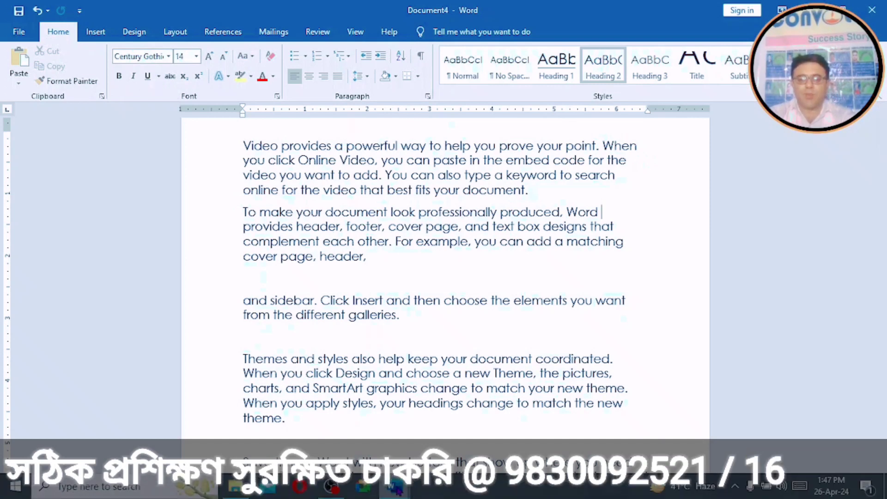
Step: Switch to the ms office syllabus document to check the remaining Class 4 topics, and return to Document4
mouse_move(395, 488)
click(157, 442)
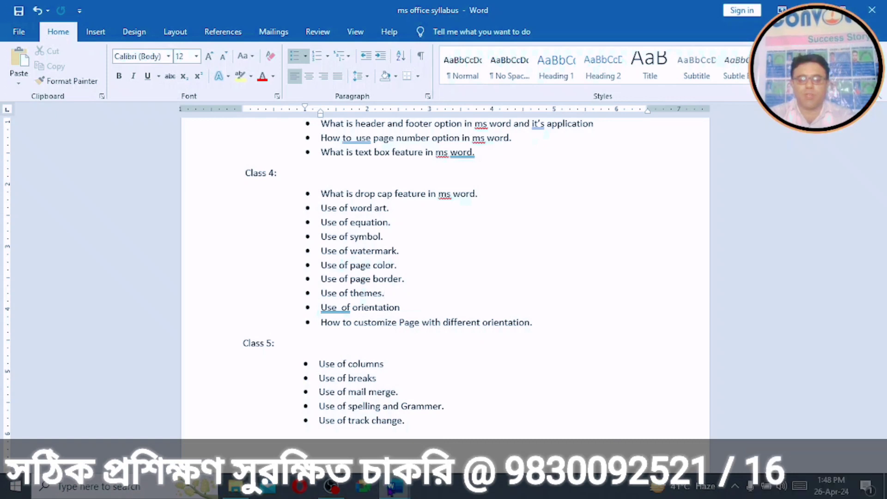
mouse_move(395, 488)
click(410, 441)
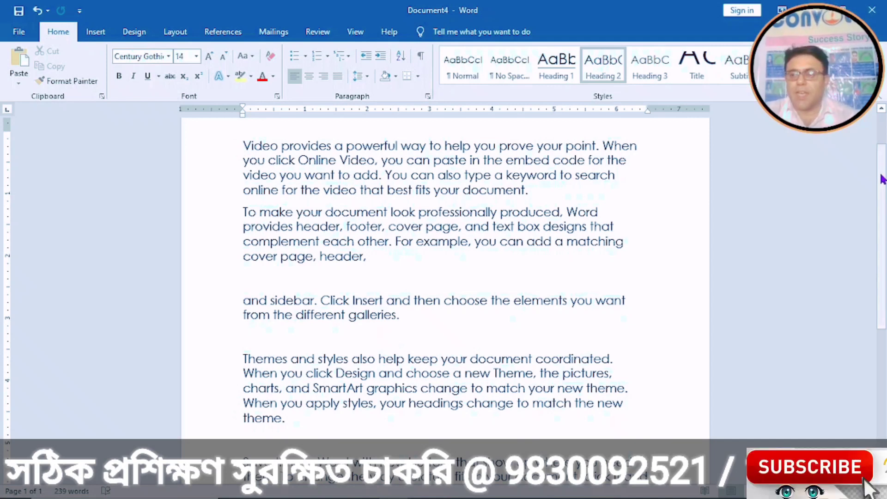
scroll(882, 179, down, 3)
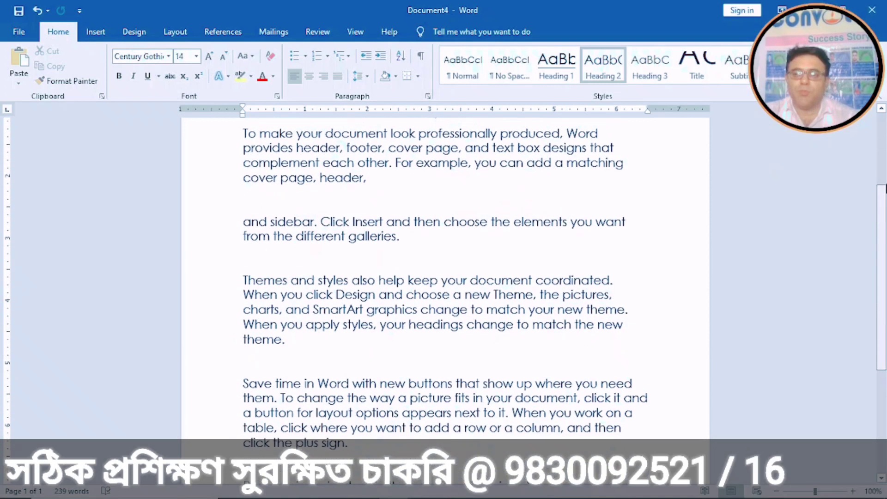
scroll(882, 179, up, 5)
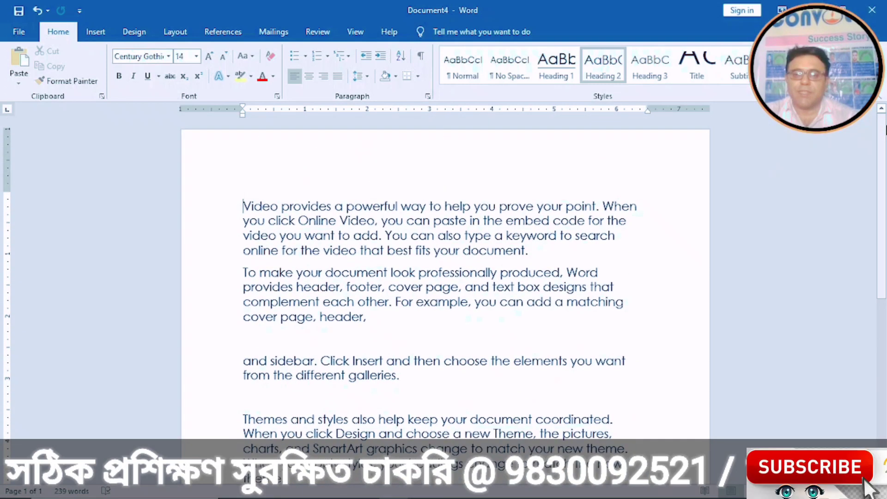
Step: Replace all the text of Document4 with fresh sample paragraphs generated by =RAND()
click(244, 273)
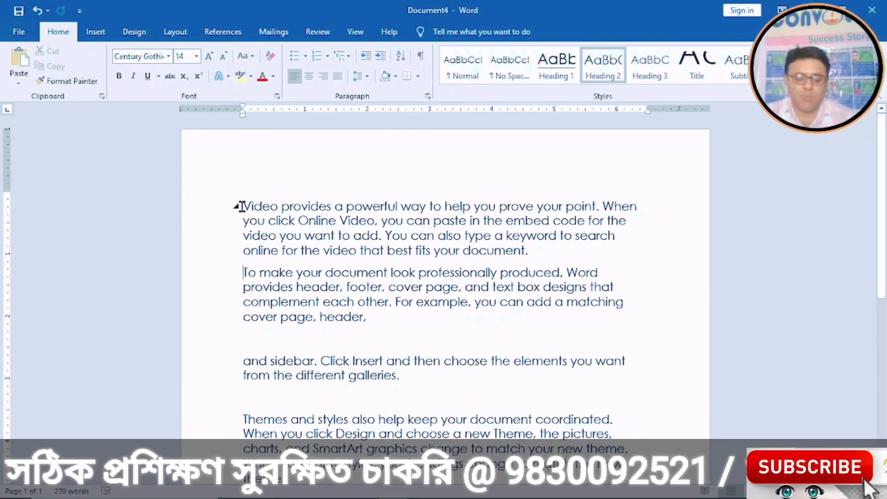
key(ctrl+a)
scroll(241, 207, down, 5)
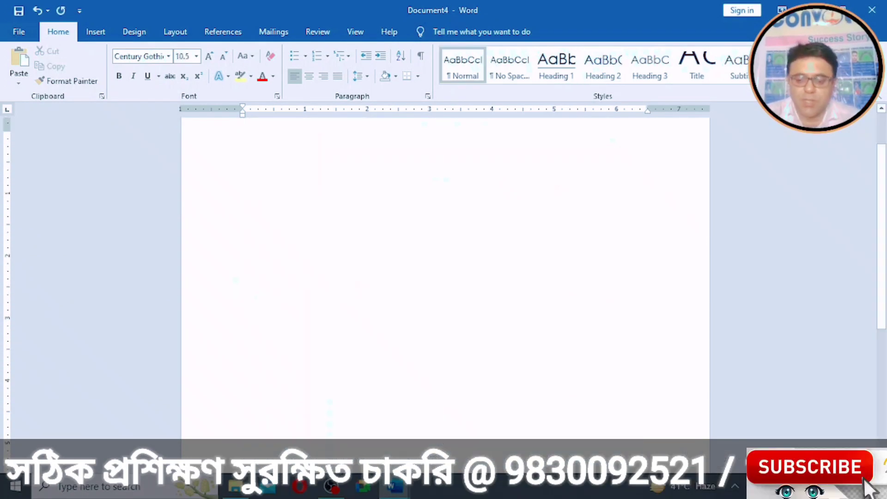
text(=RA)
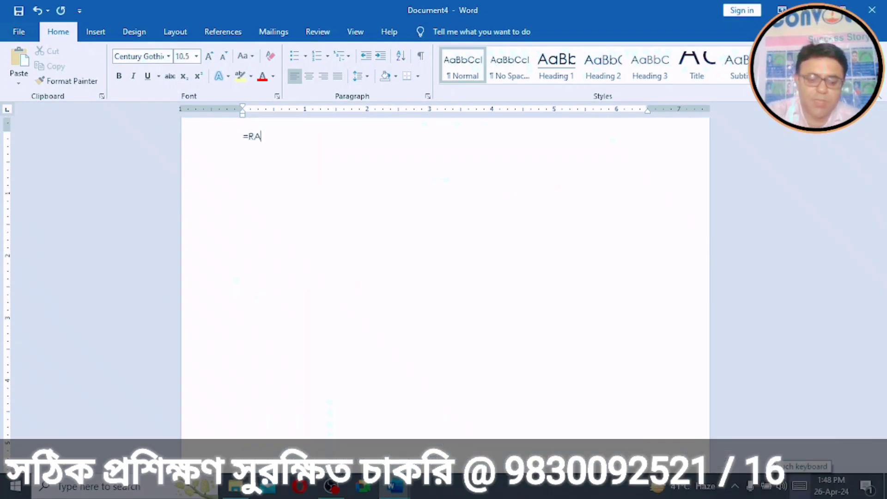
text(ND())
key(Return)
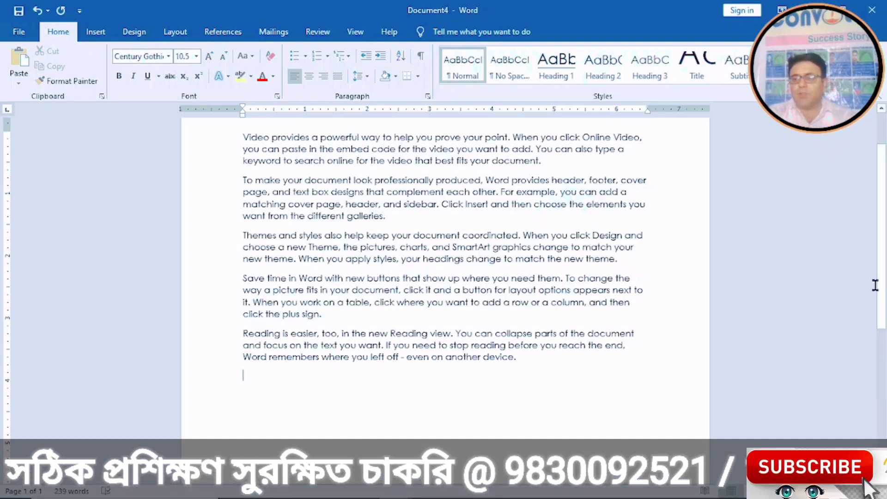
Step: Insert a page break before the paragraph beginning "To make your document look professionally produced" and view the following page
scroll(855, 245, up, 2)
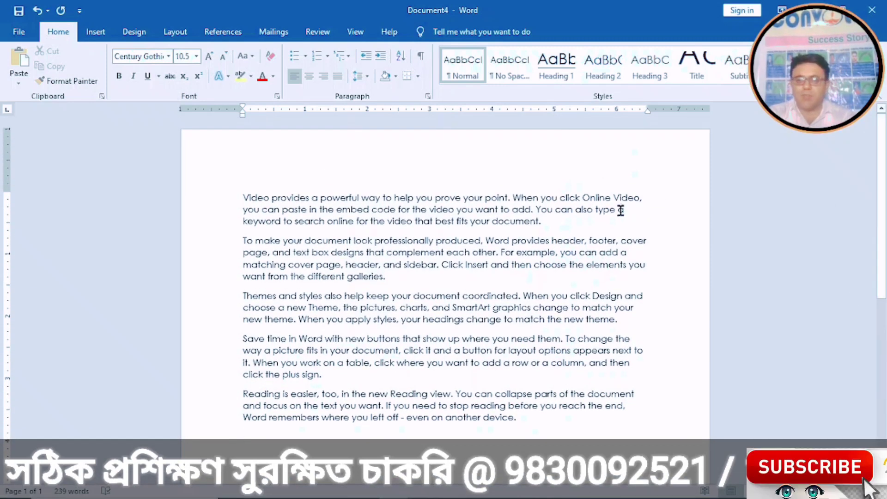
click(243, 240)
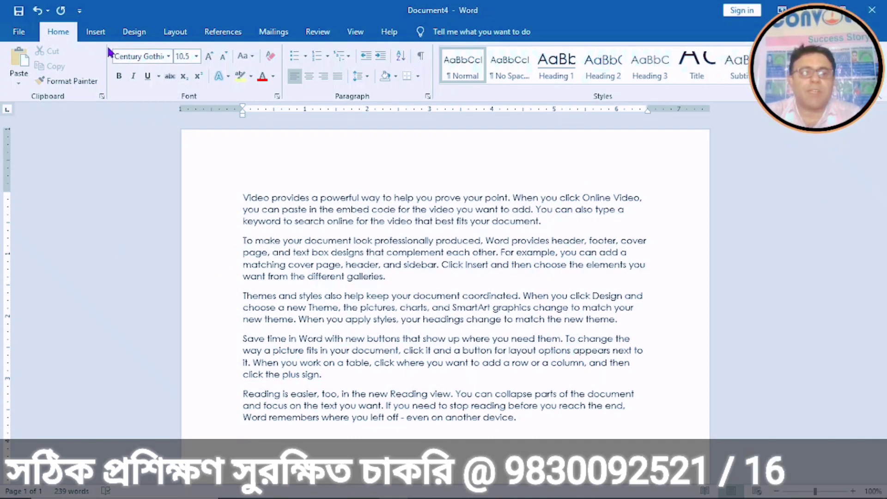
click(98, 35)
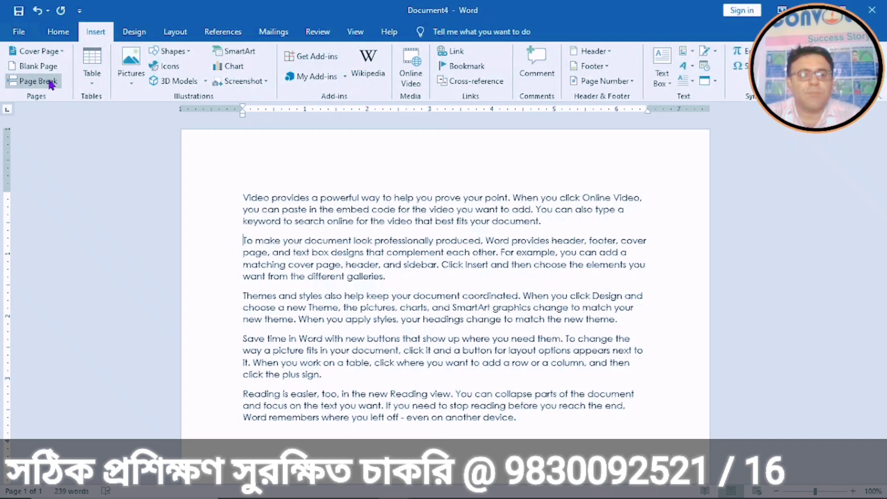
click(50, 82)
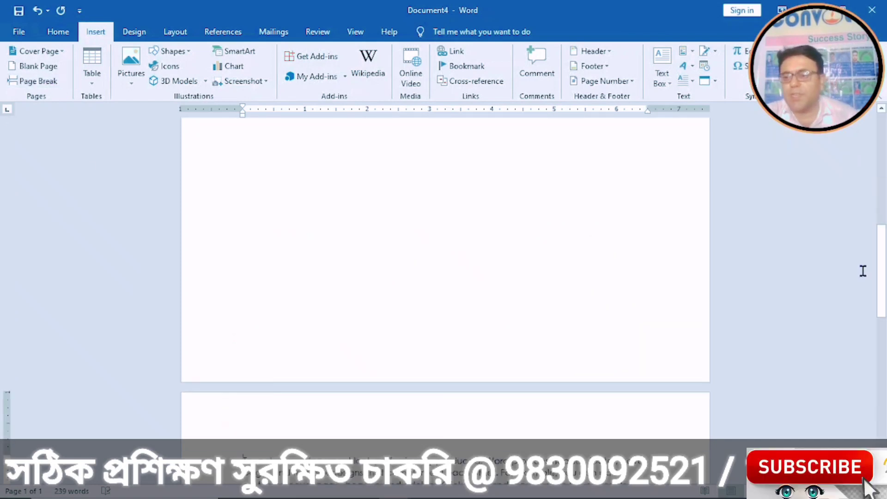
drag(880, 268, 880, 344)
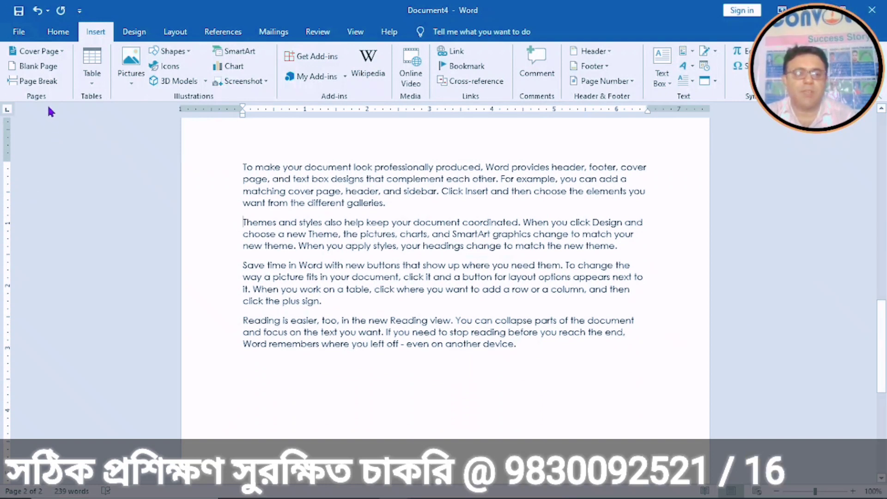
Step: Insert two page breaks before the paragraph beginning "Themes and styles also help keep your document coordinated"
click(37, 81)
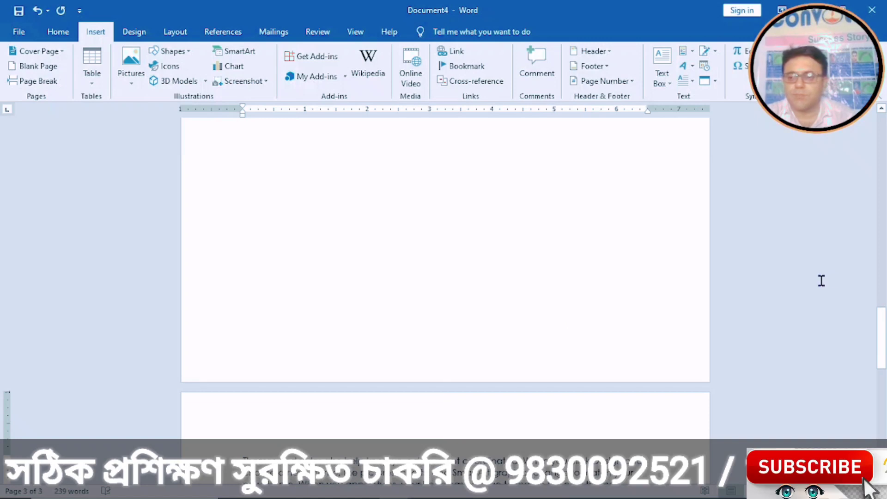
drag(882, 331, 883, 390)
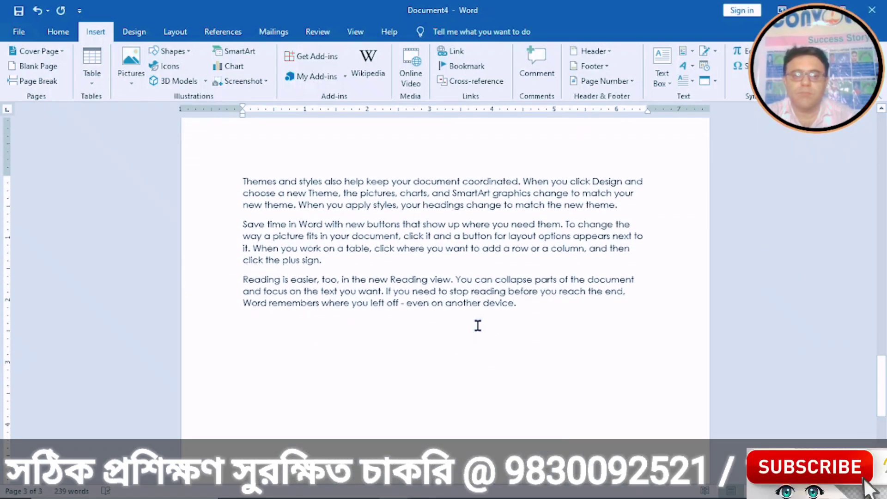
click(43, 84)
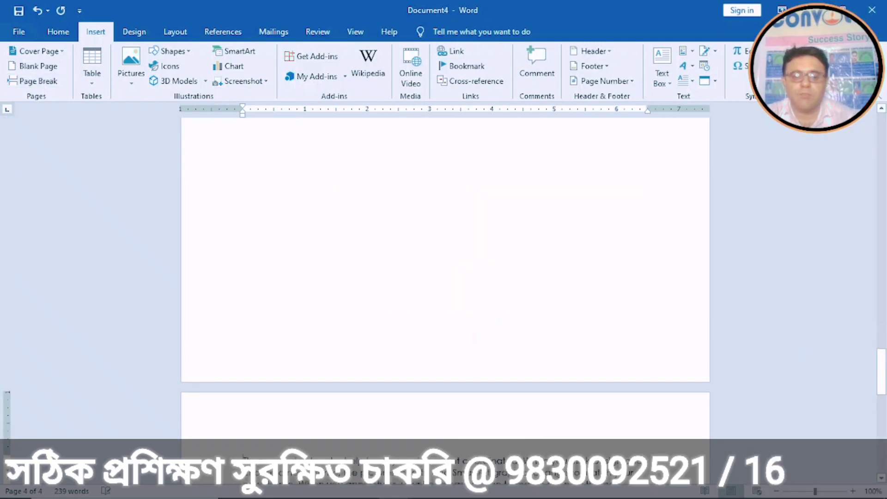
Step: Insert a page break before each of the paragraphs beginning "Save time in Word" and "Reading is easier, too"
mouse_move(882, 365)
mouse_down()
mouse_move(886, 424)
mouse_move(883, 372)
mouse_up()
click(241, 428)
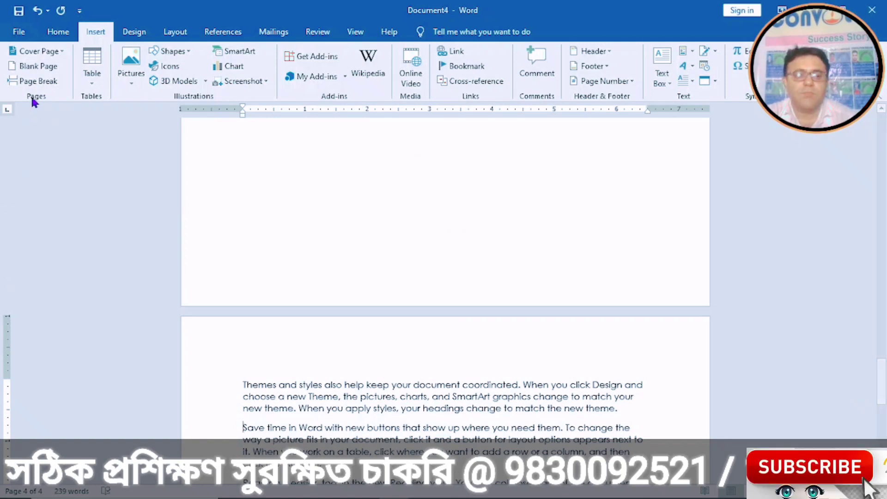
click(36, 81)
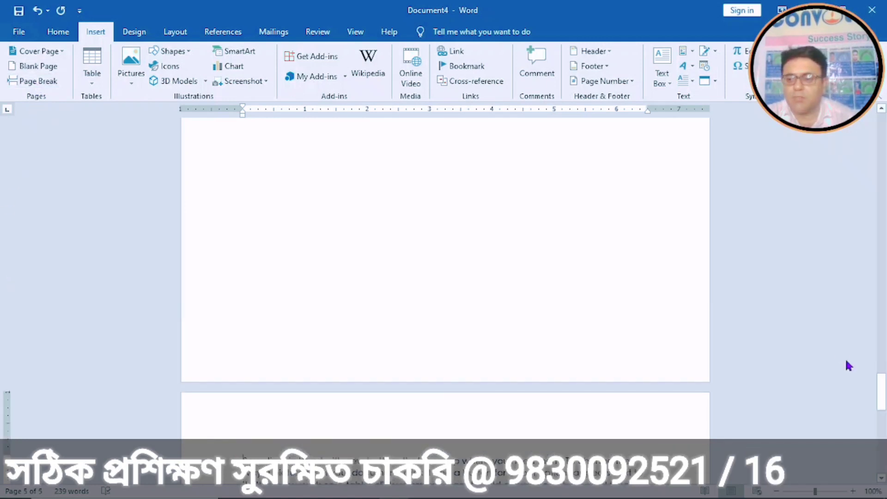
drag(881, 392, 885, 416)
click(239, 286)
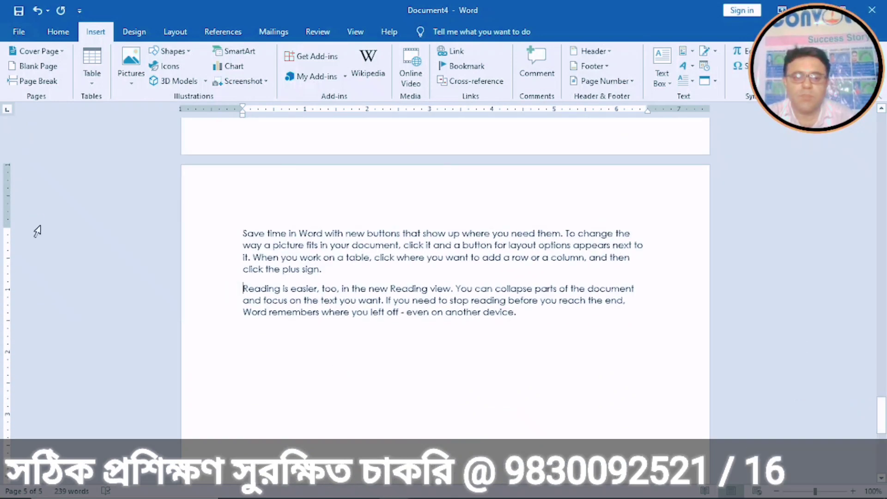
click(35, 83)
Step: Remove the extra blank page that follows the "To make your document look professionally produced" page
drag(880, 412, 860, 193)
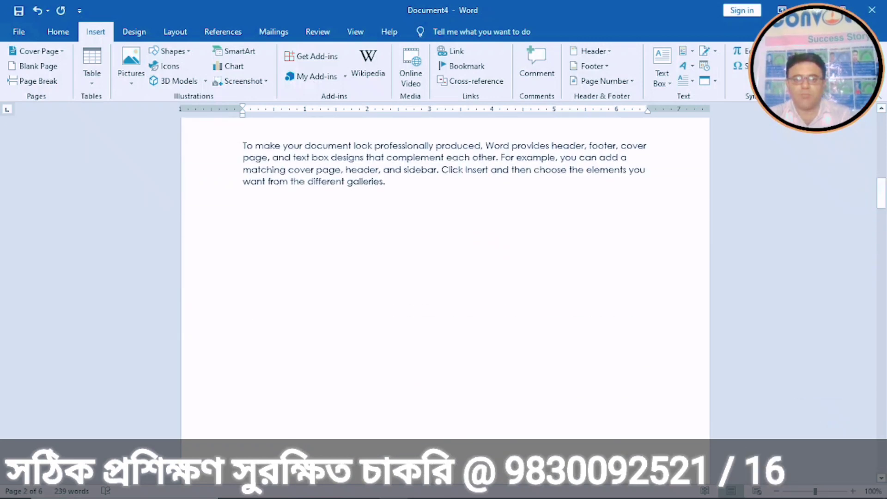
click(368, 200)
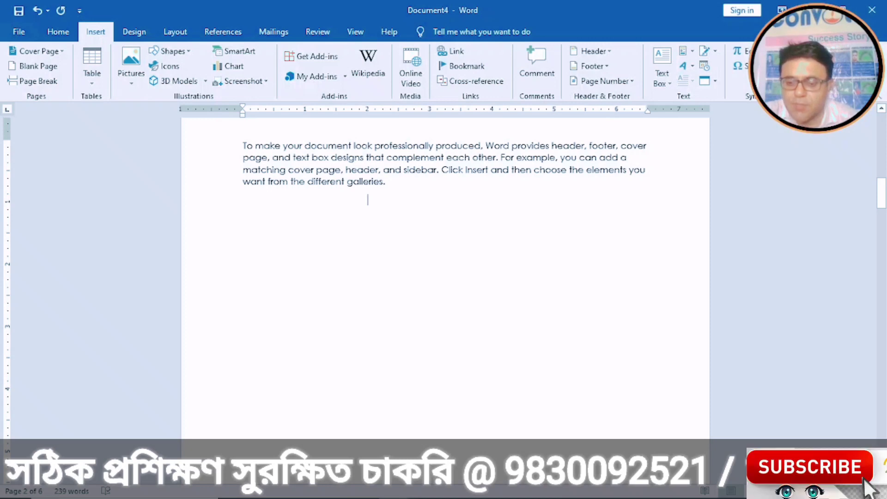
key(ctrl+Return)
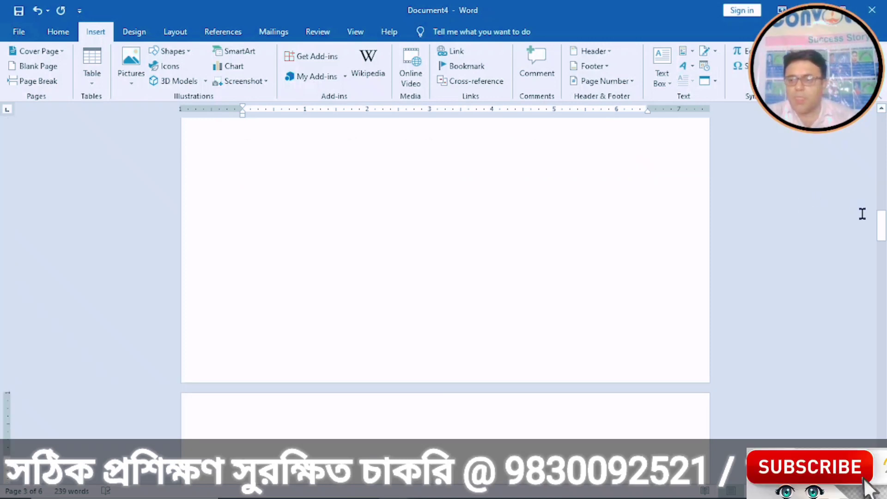
drag(881, 217, 883, 248)
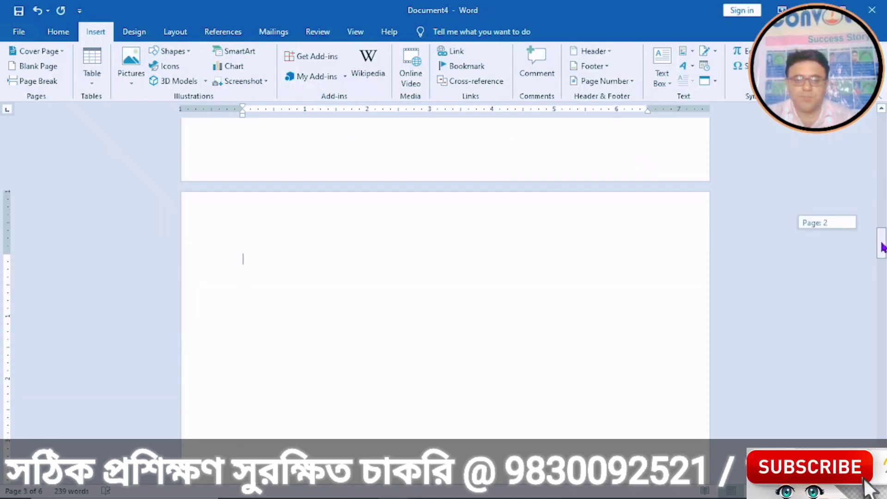
key(BackSpace)
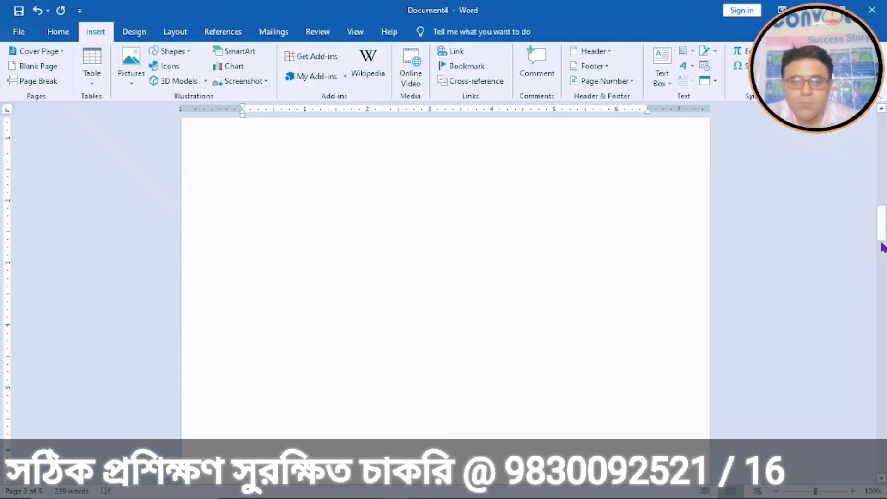
Step: Go back to the first page of the document and choose Portrait as the page orientation
drag(883, 203, 885, 132)
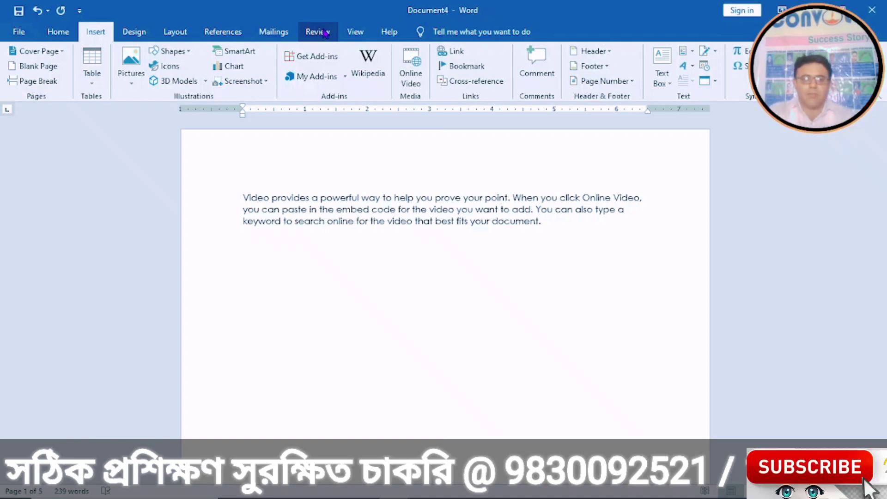
click(175, 32)
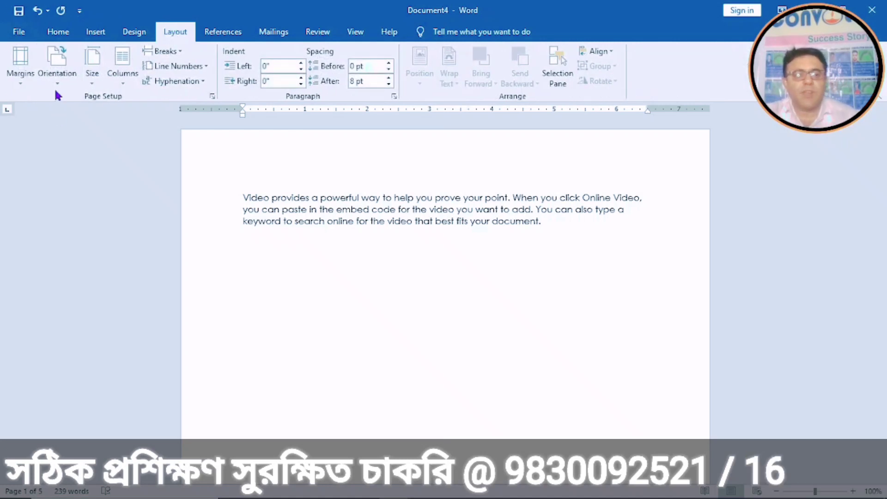
click(56, 79)
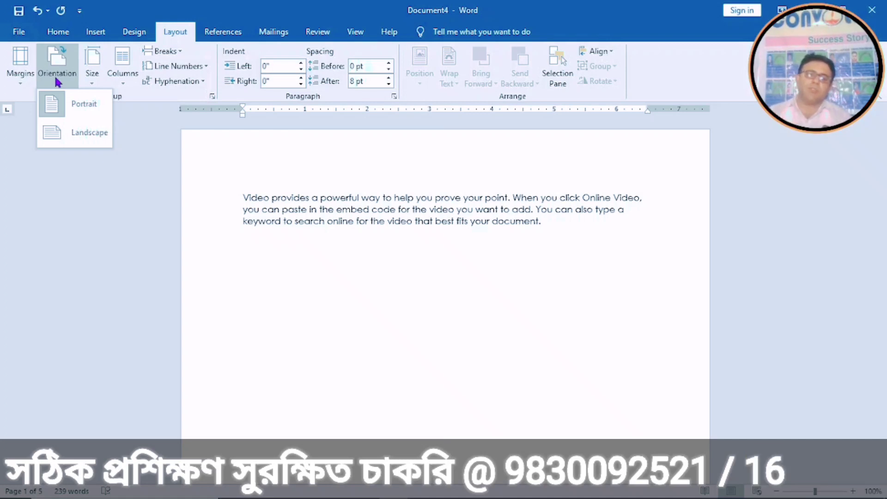
click(61, 103)
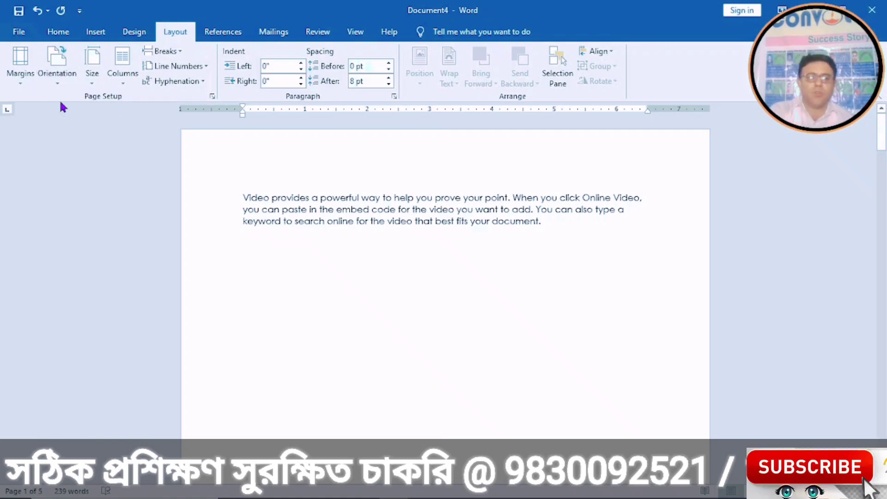
Step: Open the print settings, check the Page Setup margin and orientation options, and leave them without changes
click(19, 33)
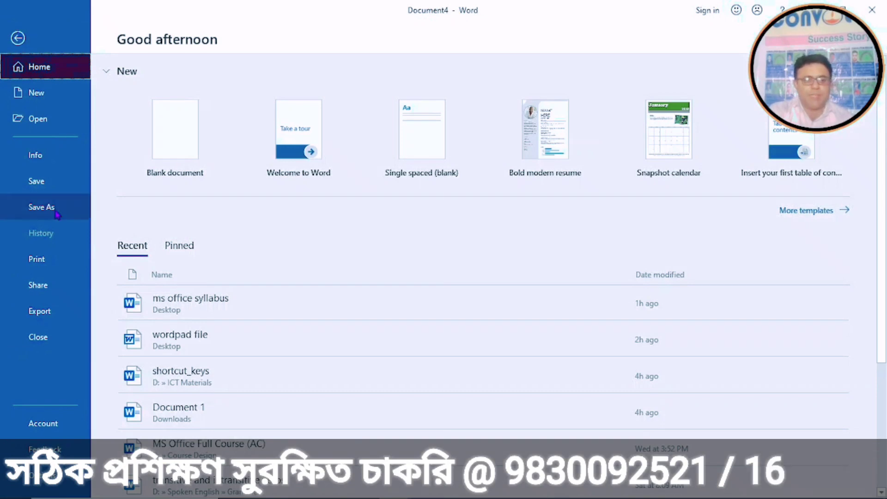
click(37, 260)
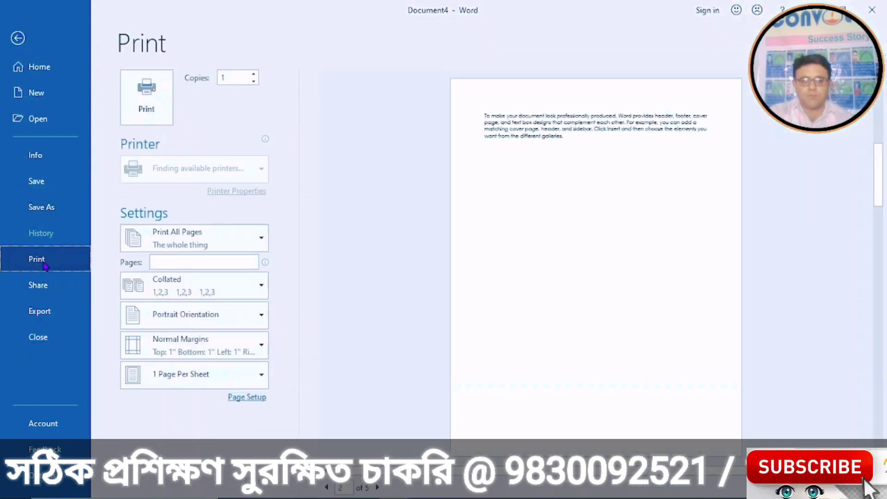
click(237, 468)
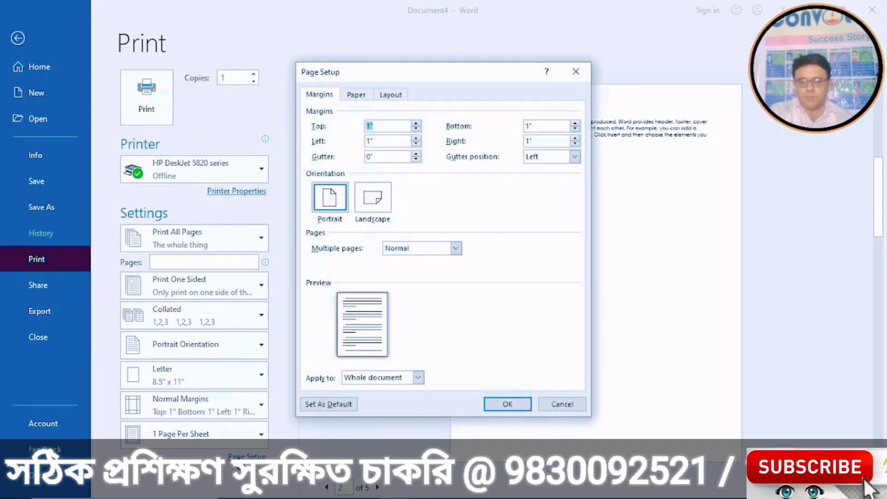
click(569, 405)
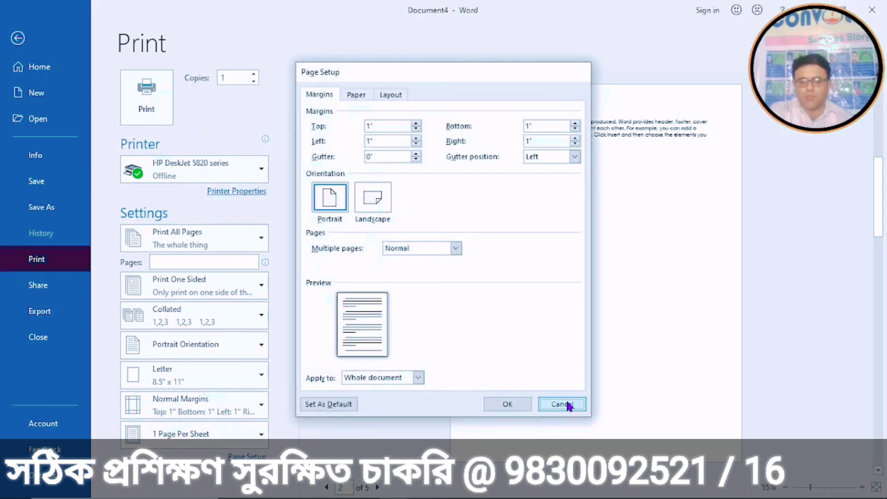
Step: Set the print orientation to Landscape and check the preview of the pages through to the last one
click(262, 344)
click(202, 397)
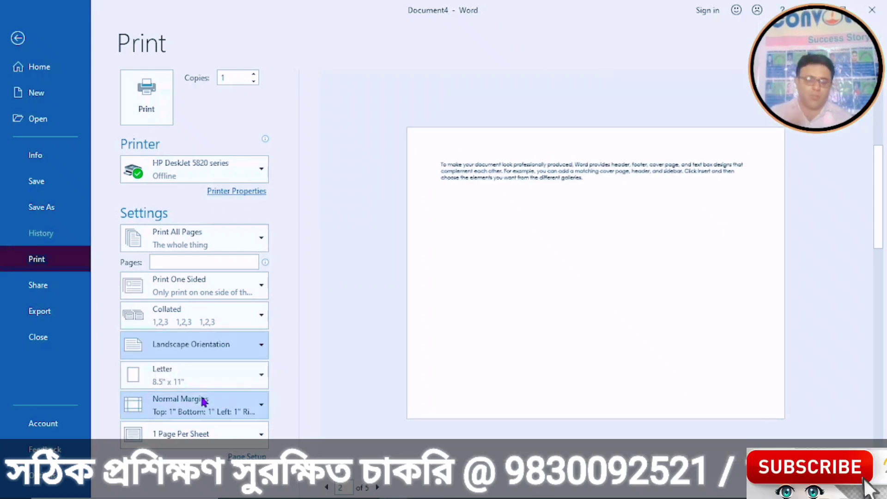
drag(881, 199, 881, 122)
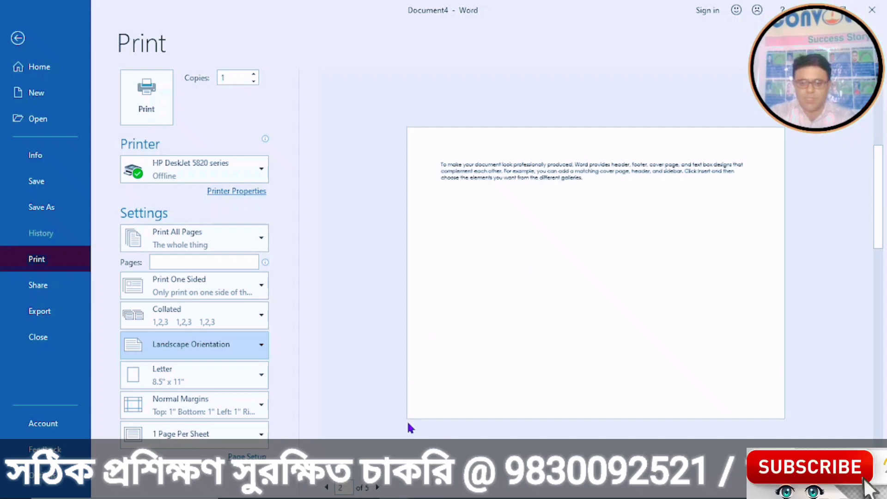
click(378, 489)
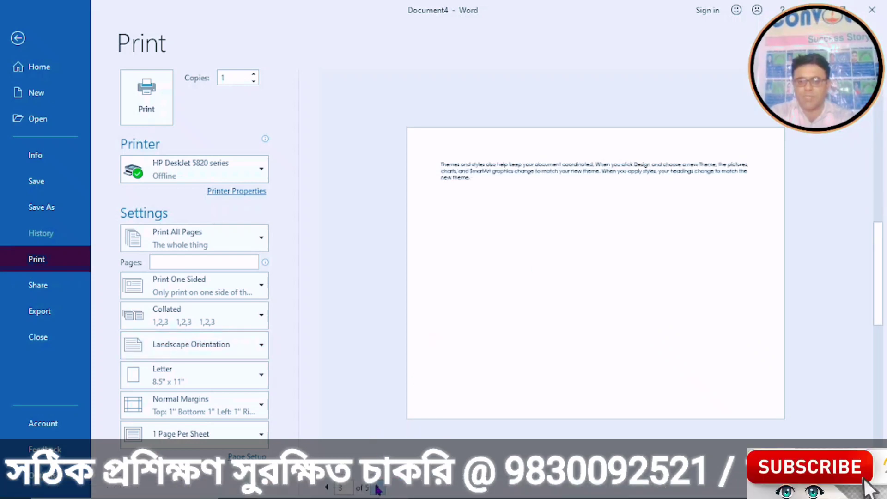
click(378, 489)
click(378, 489)
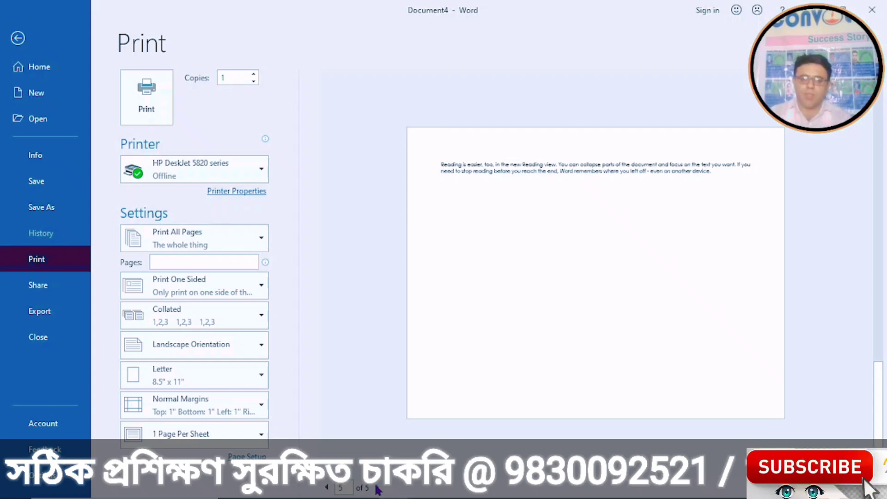
Step: Set the print orientation to Portrait, go back to page 1 of the preview and look through the following pages
click(262, 344)
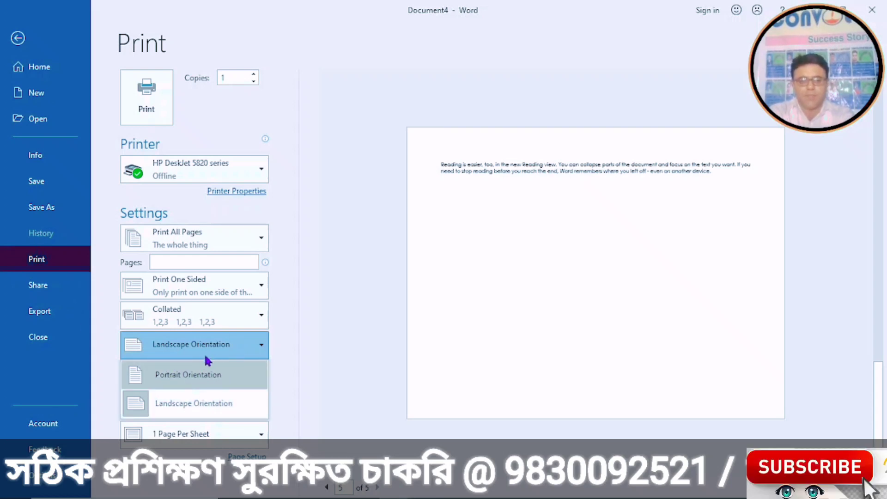
click(192, 376)
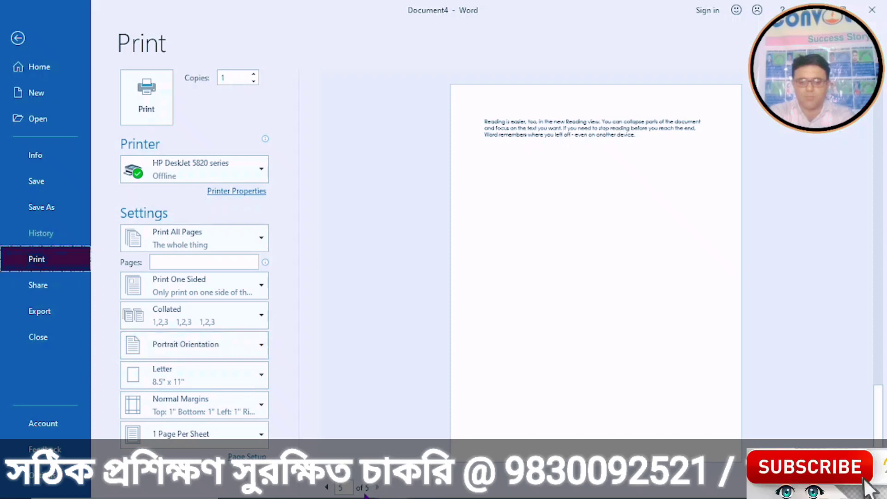
click(328, 487)
click(328, 488)
click(328, 488)
click(328, 487)
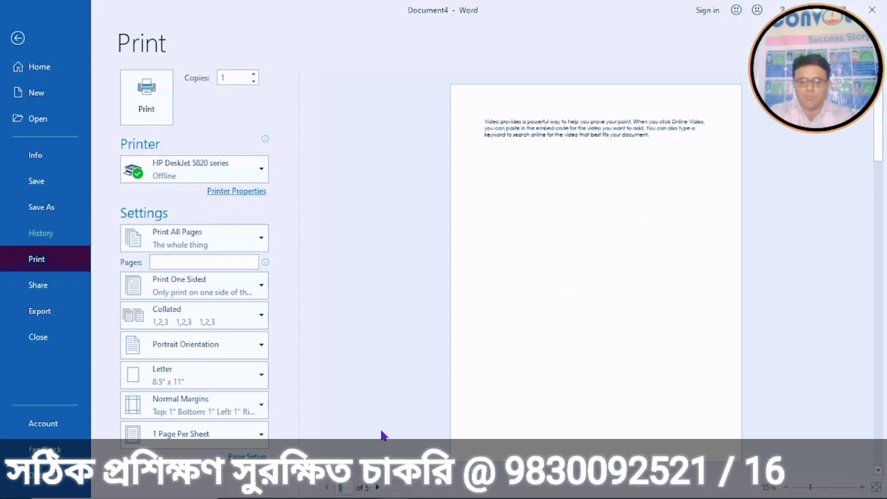
click(378, 487)
click(378, 488)
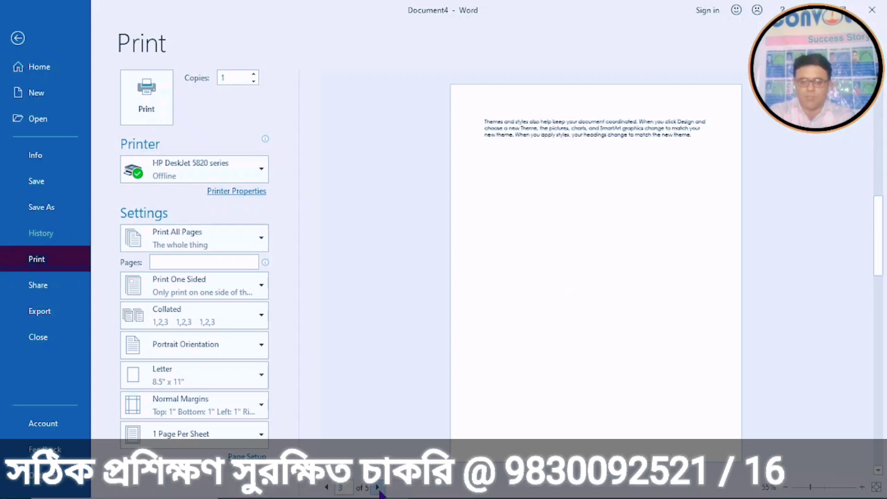
click(379, 488)
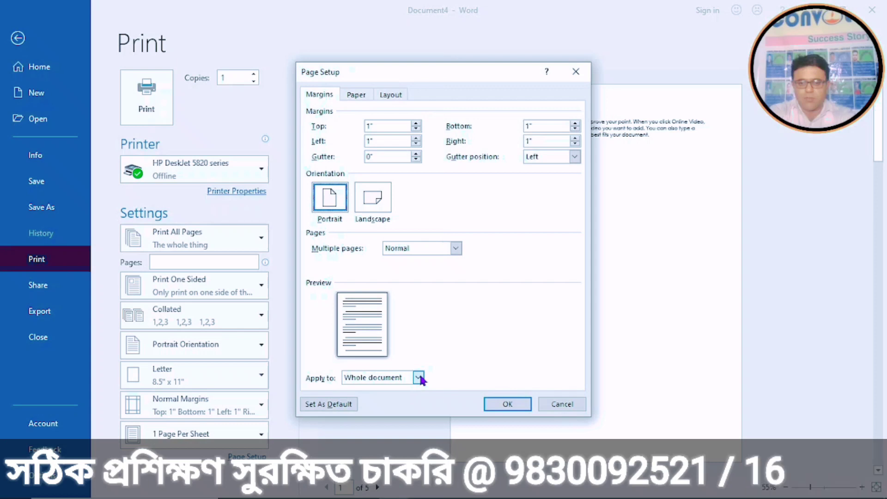
Step: Go to page 2 of the print preview and set the page setup to Landscape, applied to This point forward
click(418, 379)
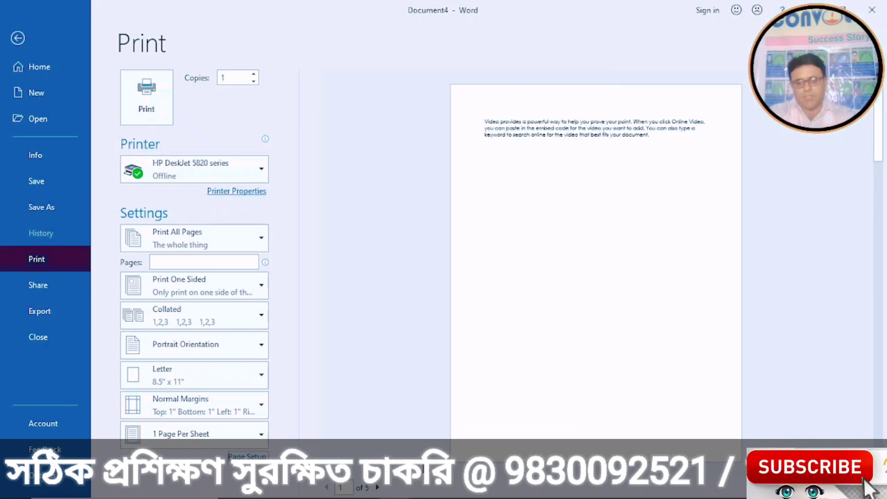
click(378, 487)
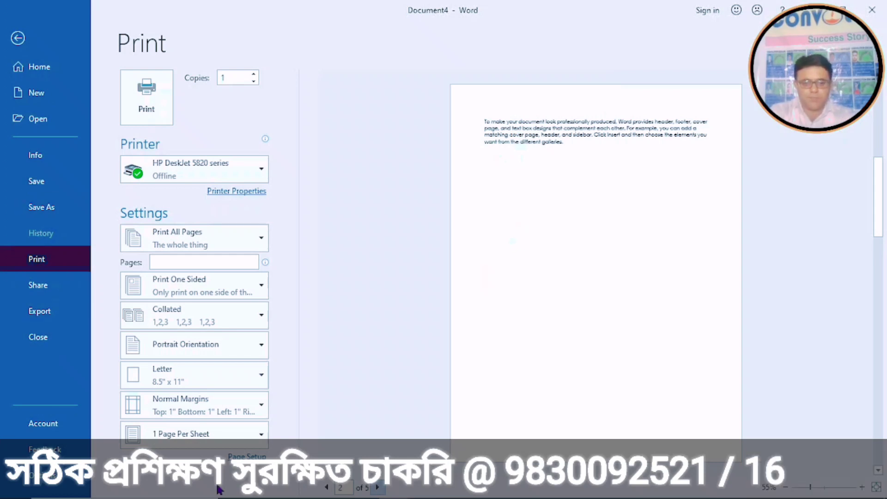
click(248, 457)
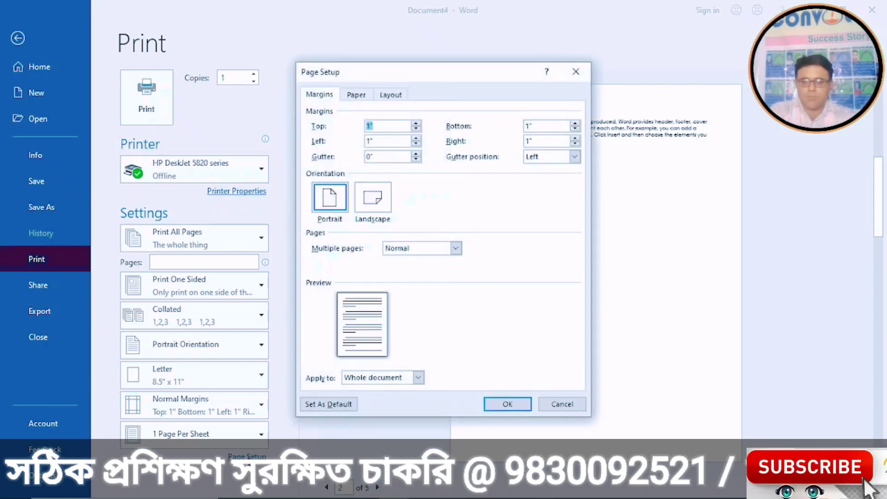
click(419, 379)
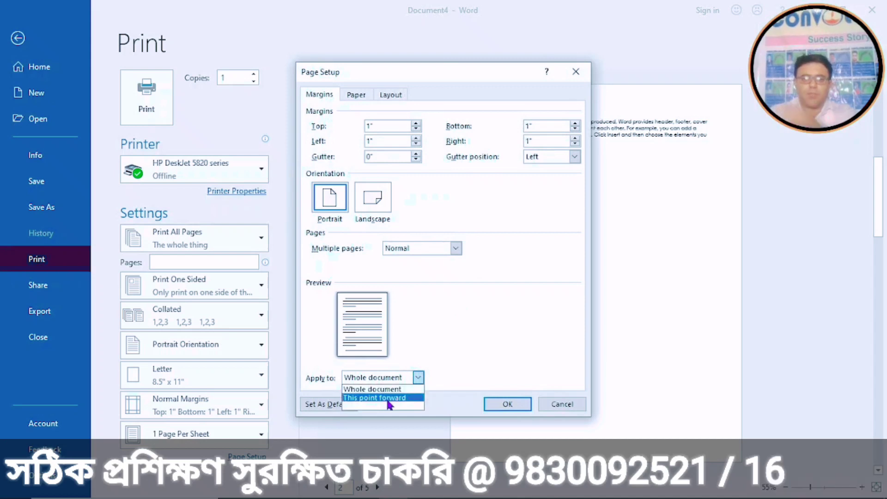
click(375, 214)
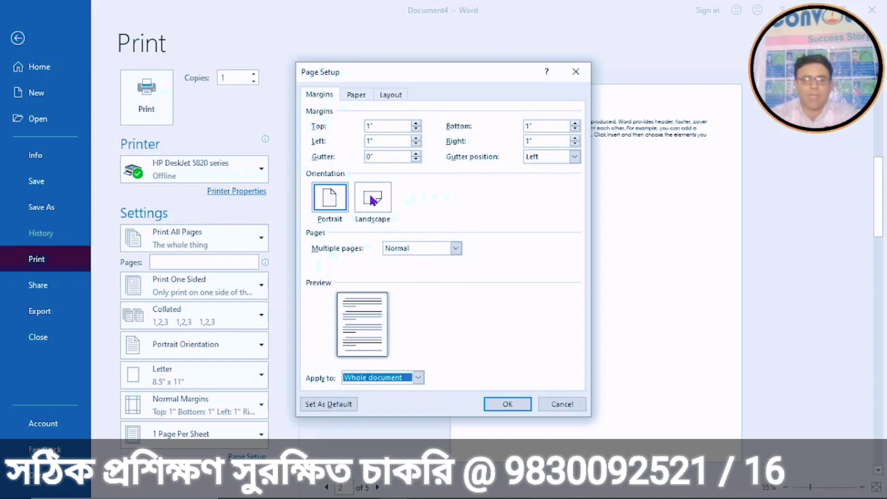
click(372, 200)
click(419, 378)
click(393, 399)
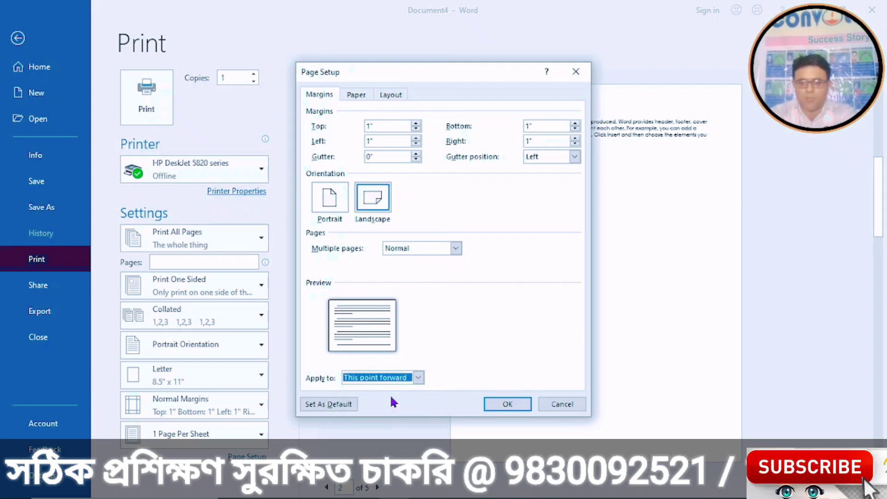
click(498, 405)
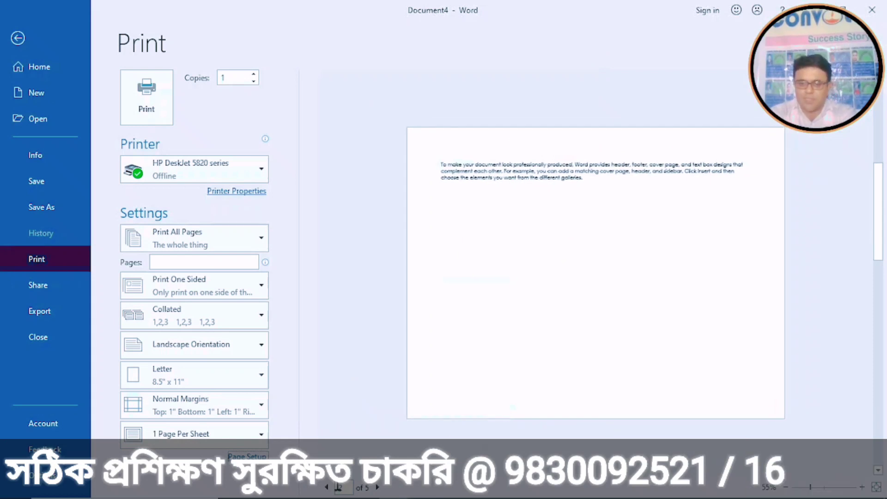
Step: Check the orientation of pages 1 to 3 in the print preview and move on to page 4
click(328, 488)
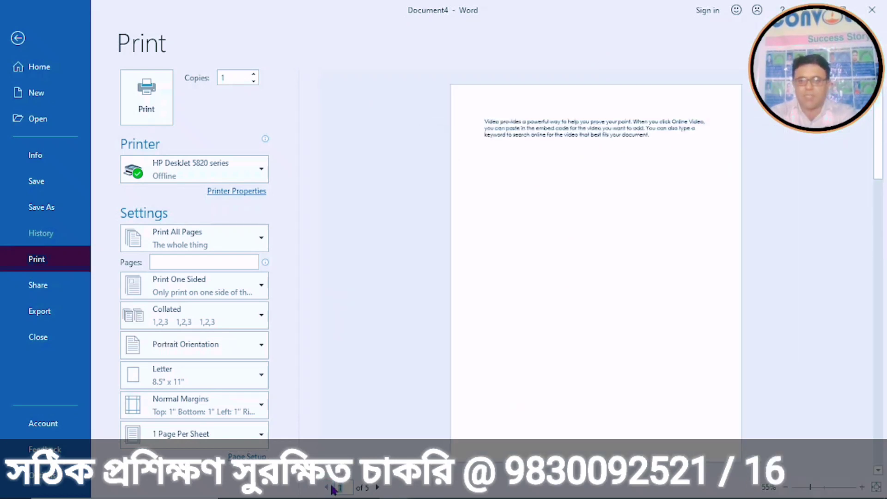
click(378, 488)
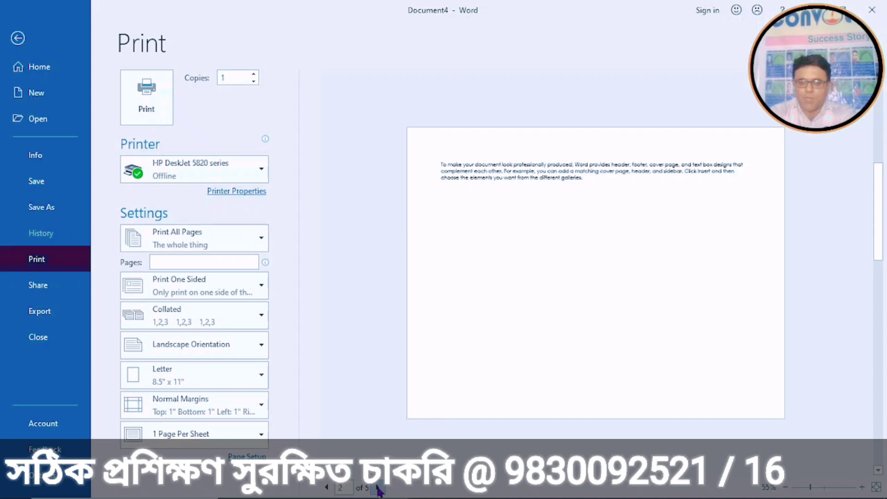
click(378, 489)
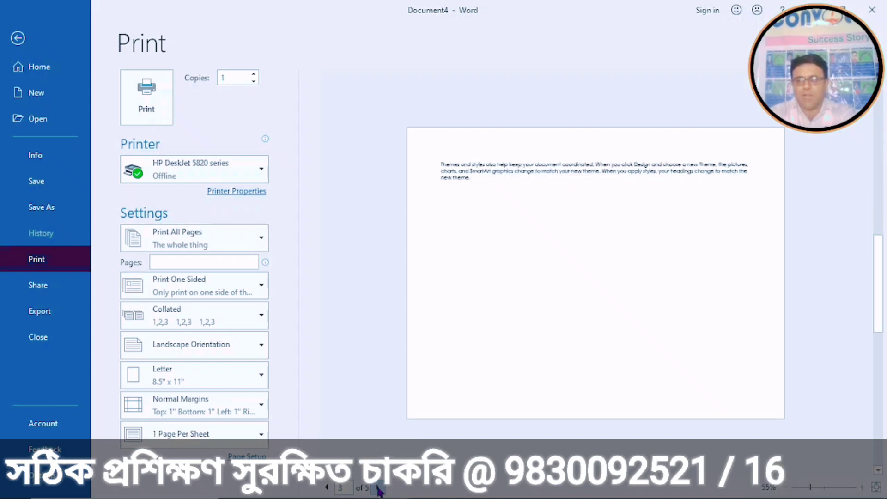
click(327, 488)
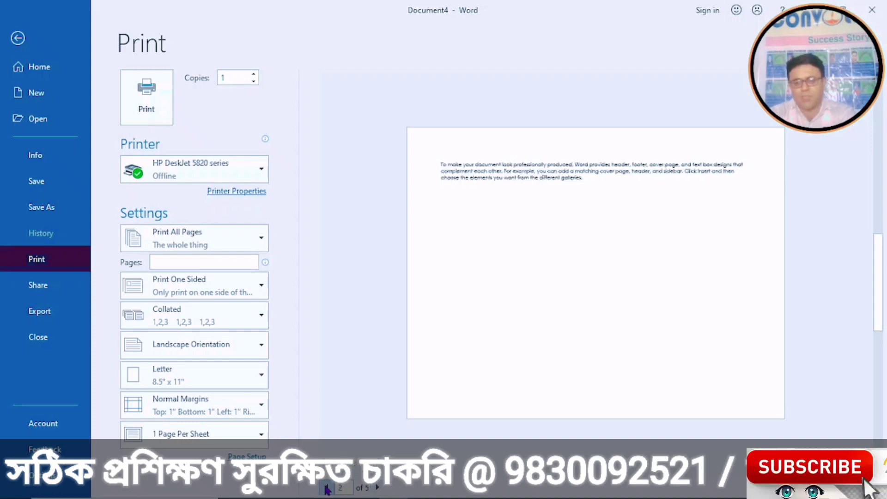
click(326, 488)
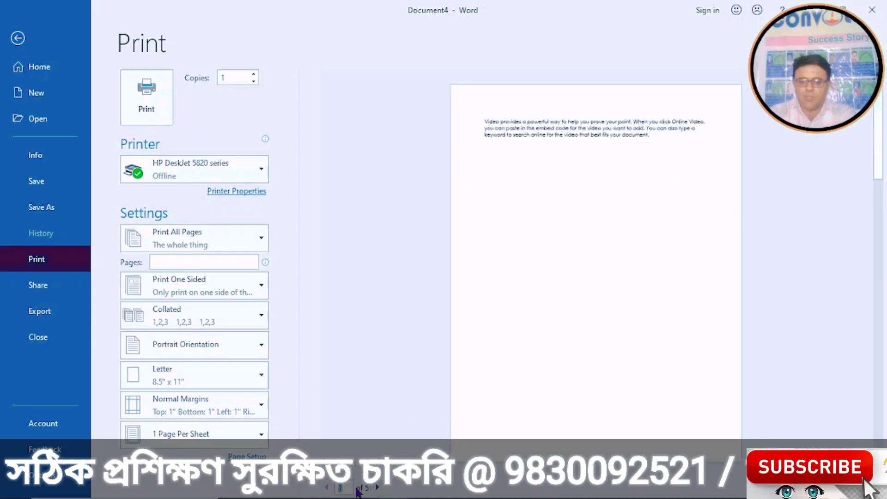
click(377, 488)
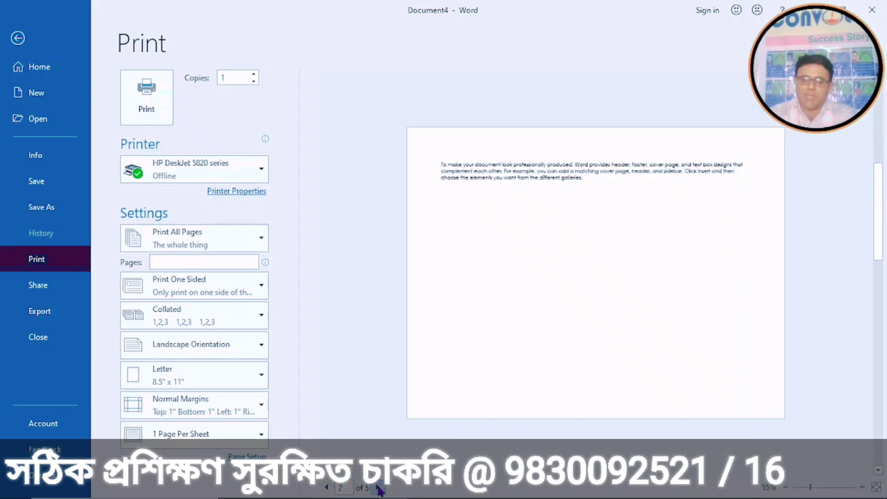
click(377, 488)
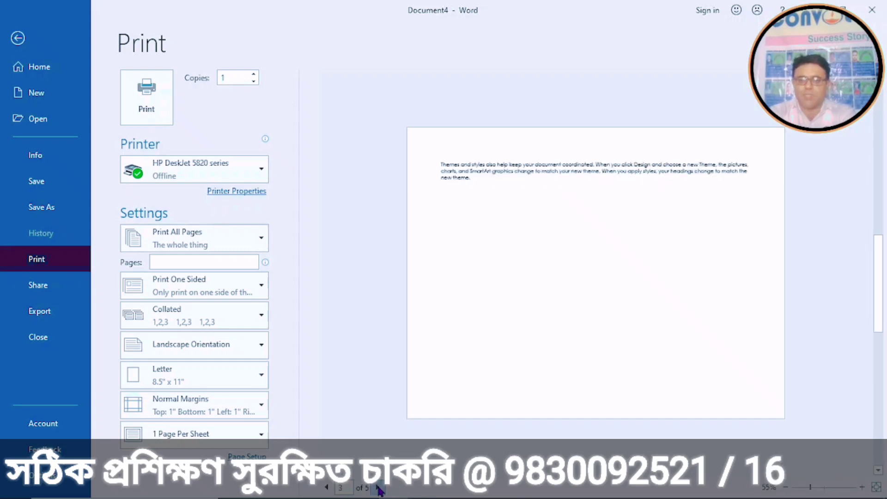
click(378, 488)
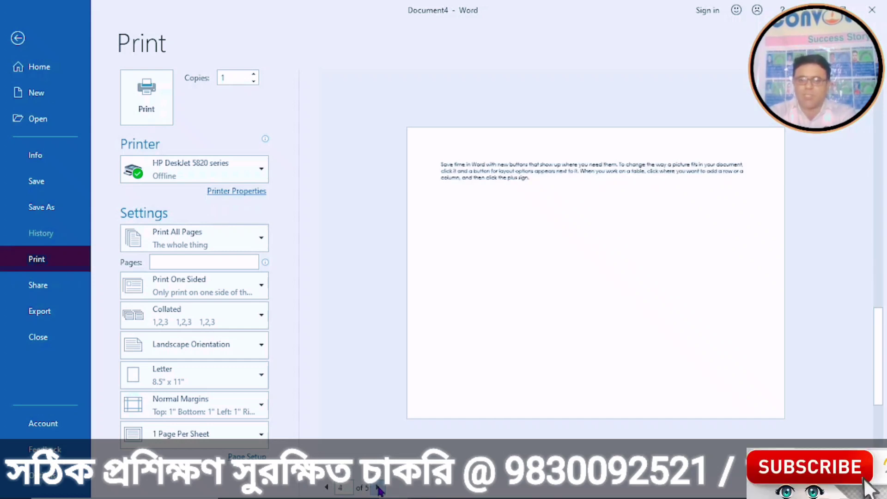
Step: Set the page setup from page 4 of the print preview to Portrait, applied to This section
click(464, 255)
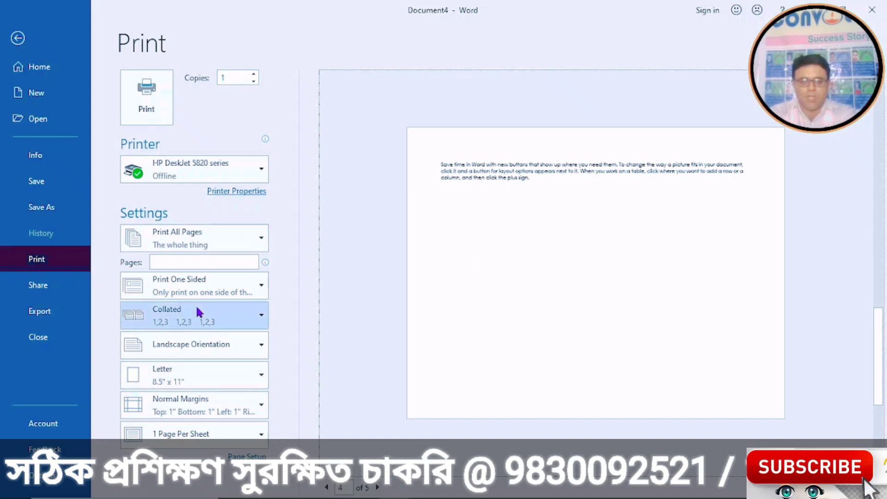
click(246, 456)
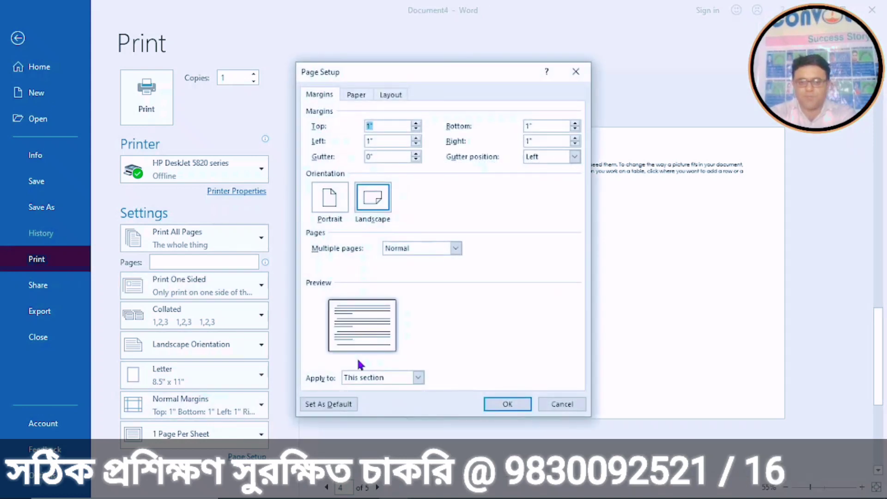
click(416, 378)
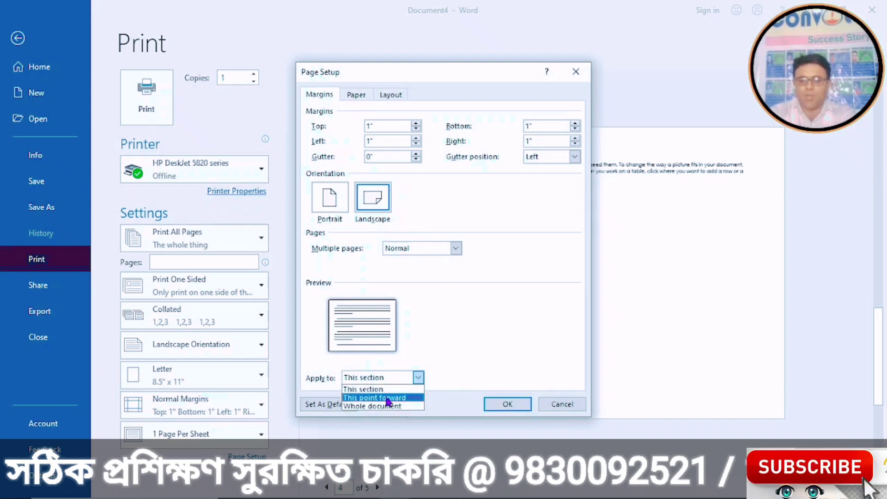
click(357, 390)
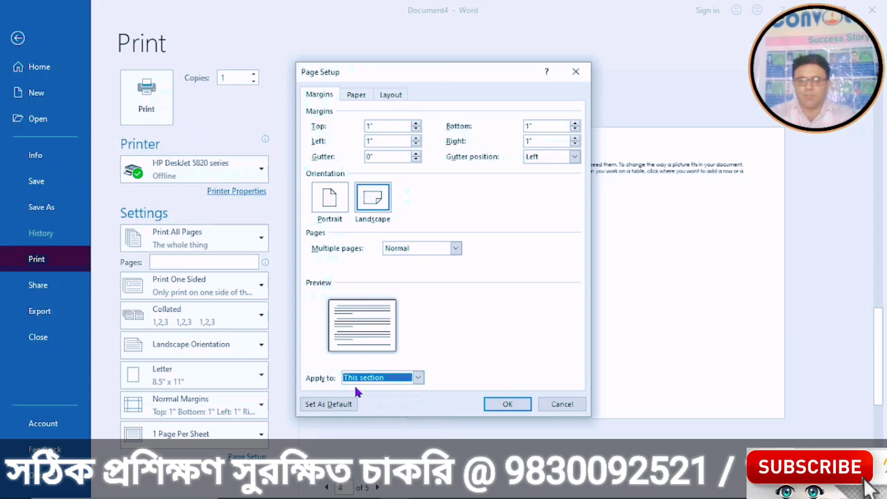
click(331, 194)
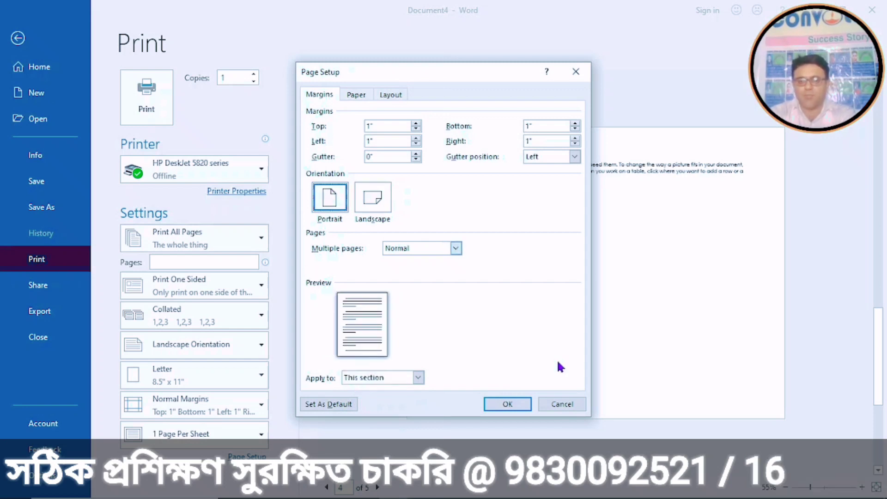
click(512, 405)
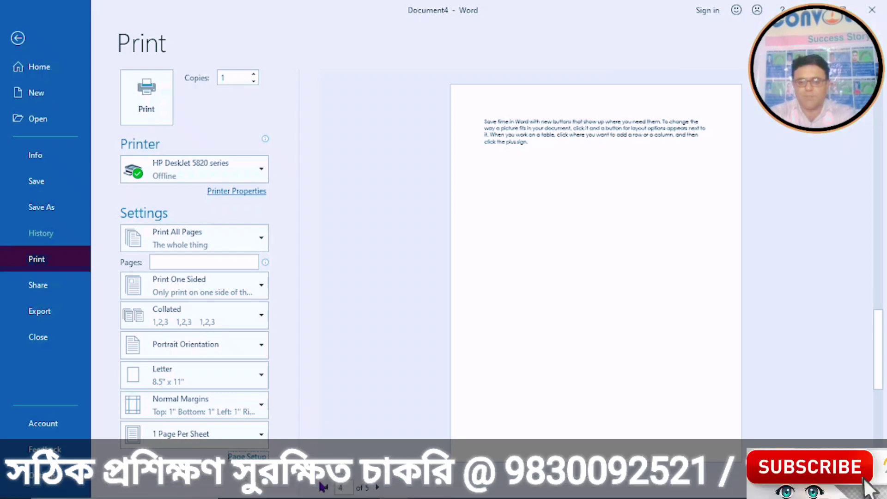
Step: Go back to page 1 of the print preview, check the orientation of the pages through page 5, and return to page 1
click(323, 486)
click(323, 486)
click(323, 486)
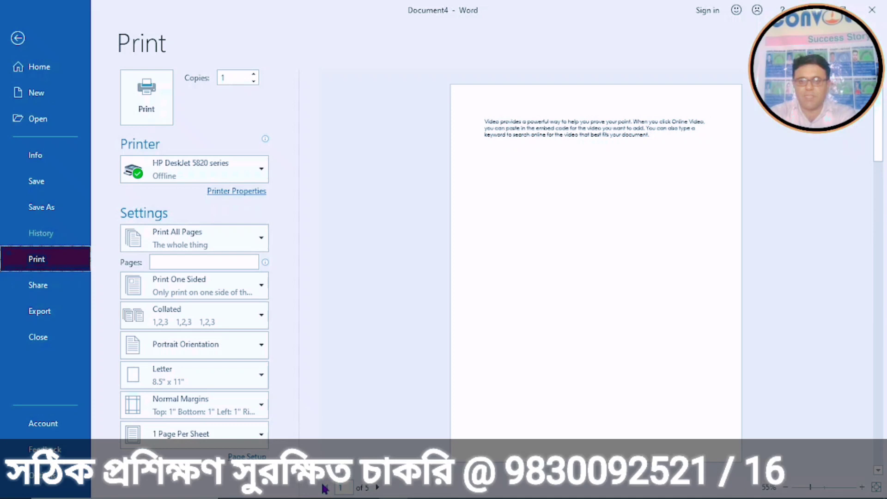
click(379, 488)
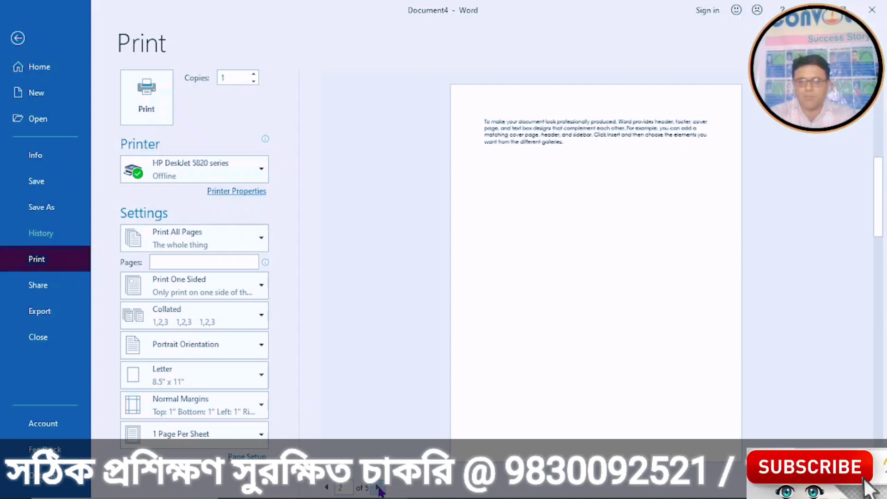
click(328, 488)
click(377, 488)
click(377, 488)
click(377, 488)
click(377, 488)
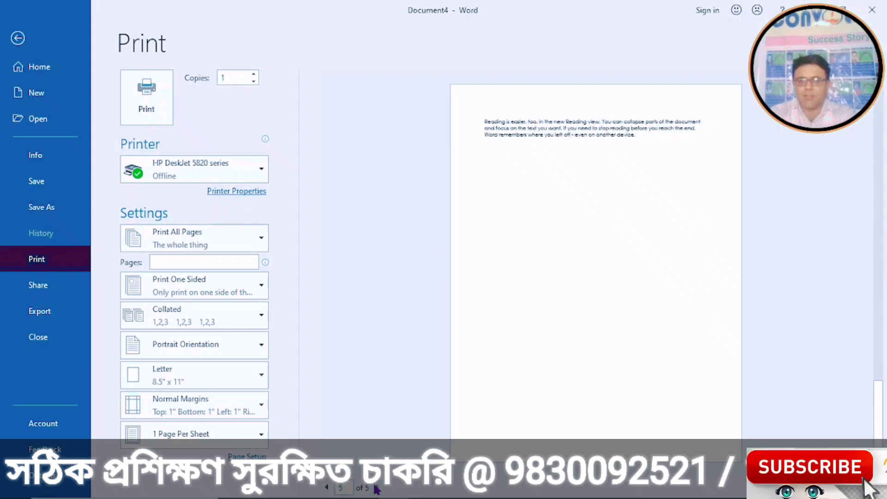
click(327, 488)
click(326, 488)
click(327, 488)
click(327, 488)
Step: Set the page setup on page 1 of the print preview to Portrait, applied to This point forward
click(573, 222)
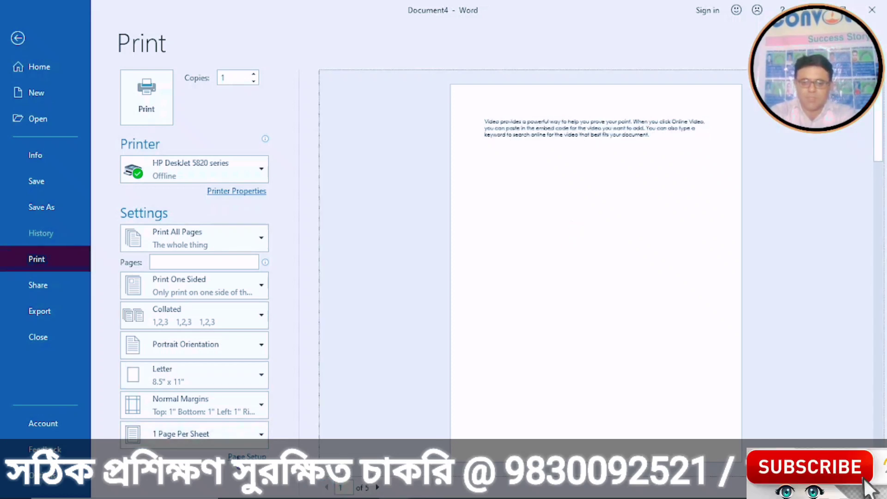
click(247, 456)
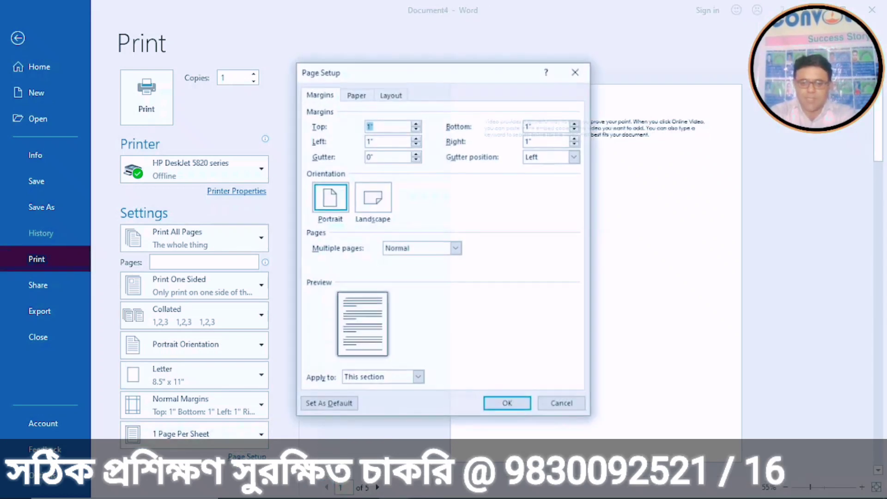
click(336, 189)
click(418, 377)
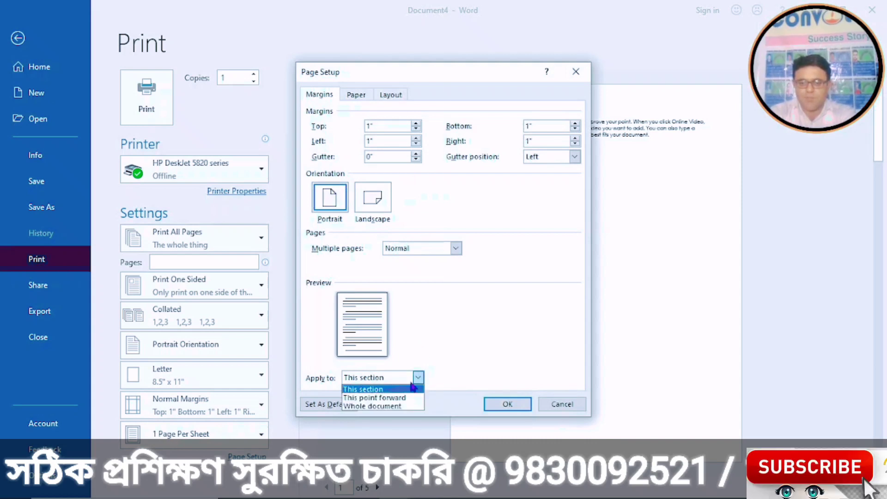
click(391, 398)
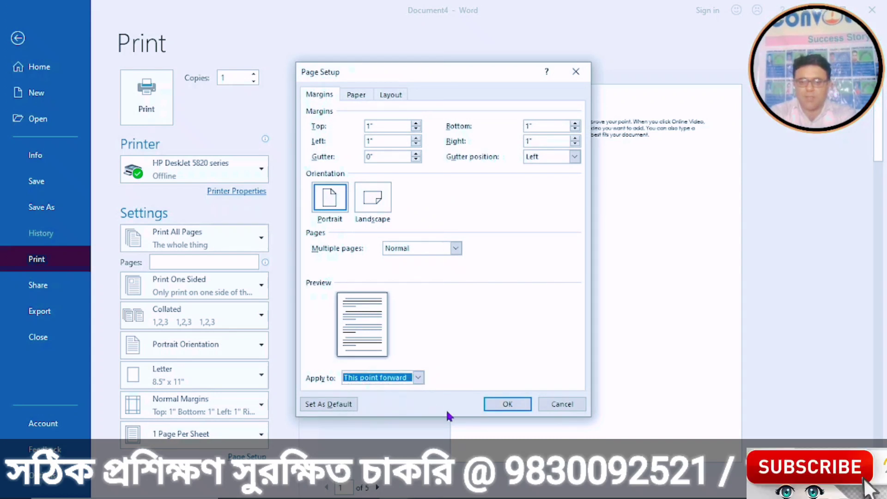
click(498, 403)
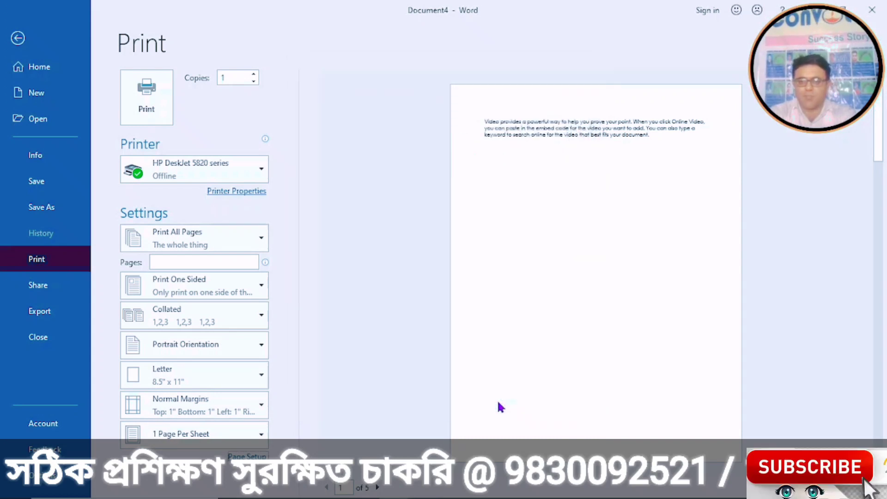
Step: Go to page 2 of the preview and change its page setup to Landscape, applied to This point forward
click(378, 489)
click(491, 293)
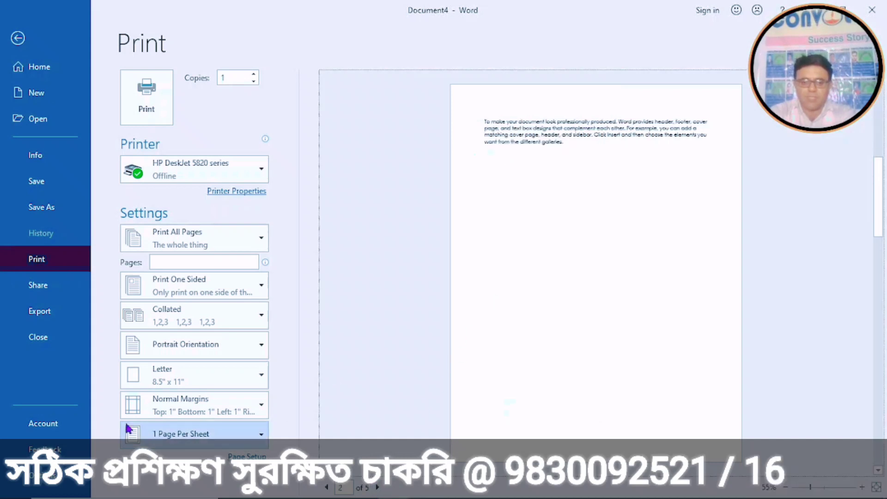
click(234, 457)
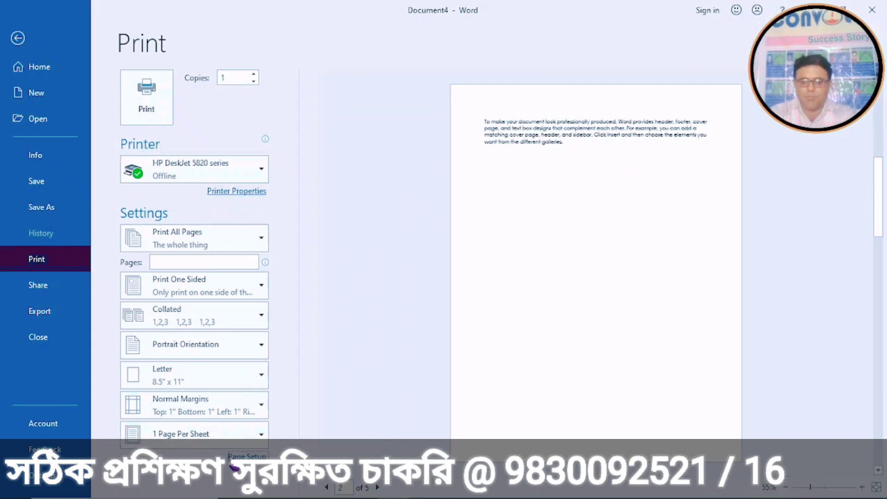
click(335, 204)
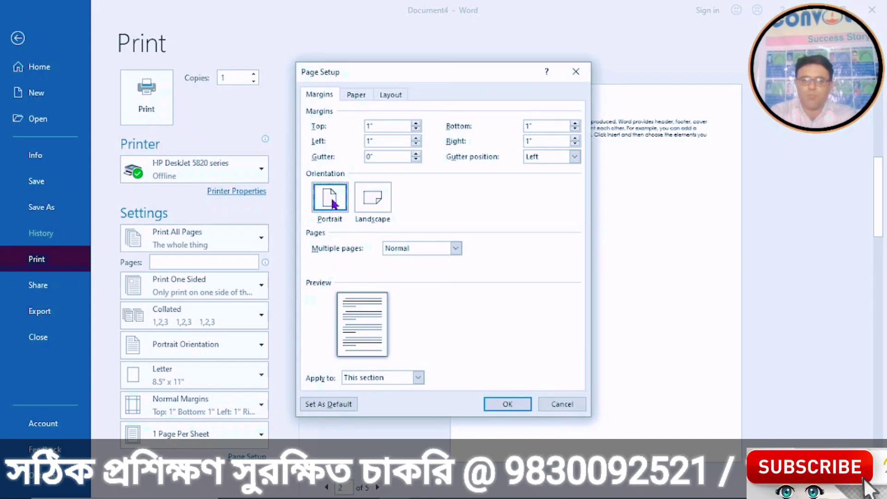
click(368, 203)
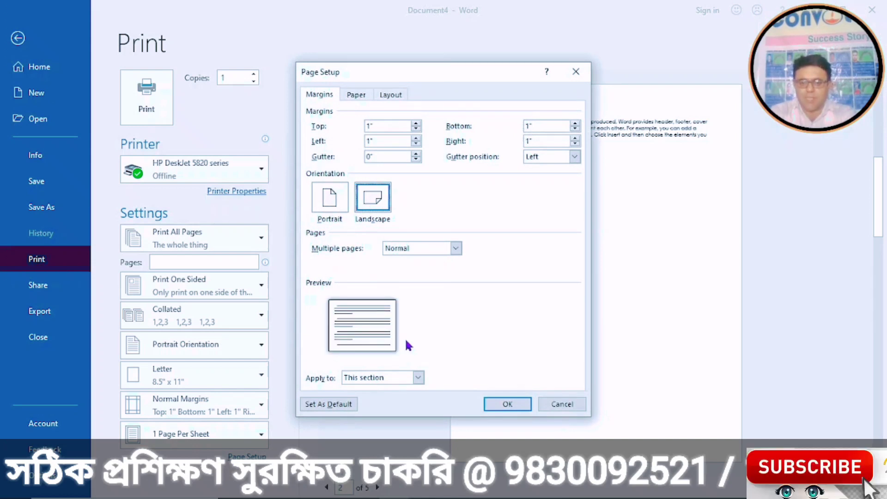
click(418, 378)
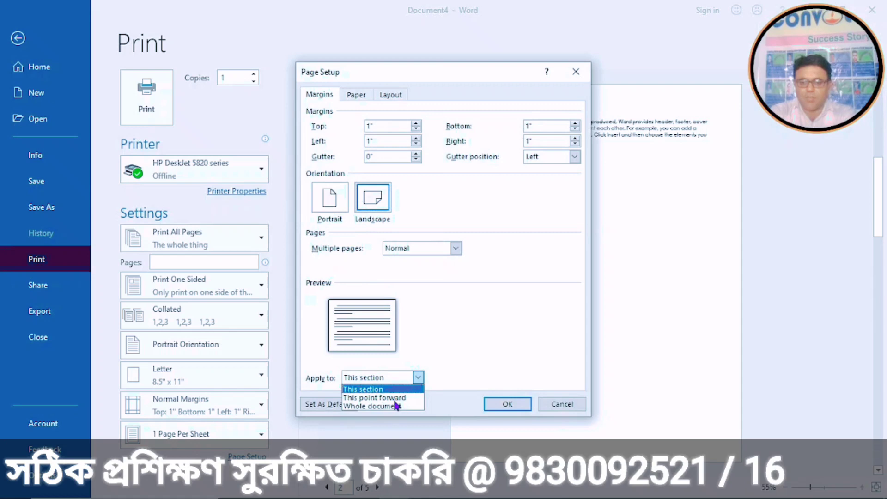
click(374, 398)
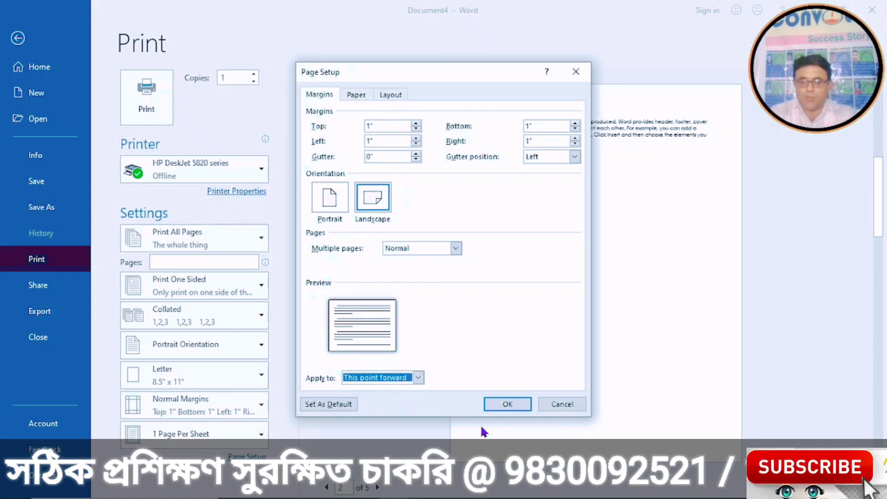
click(500, 405)
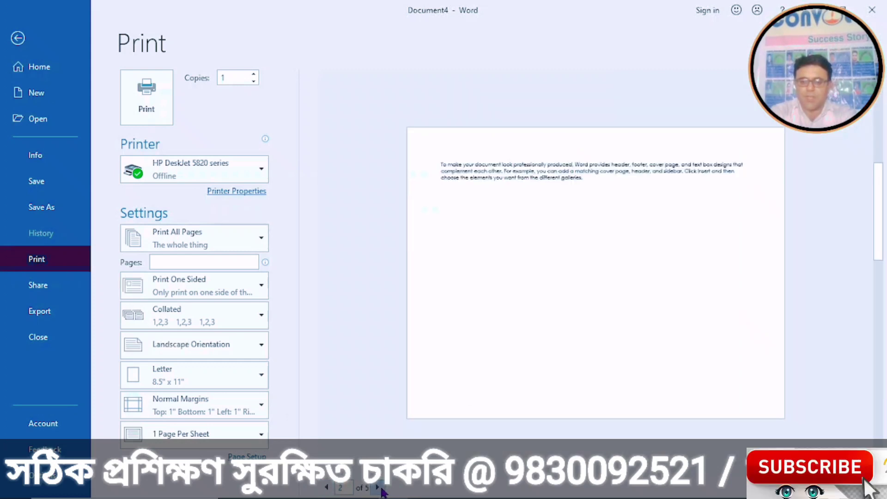
Step: Move past page 3 to page 4 of the preview and set its page setup to Portrait, applied to This point forward
click(378, 488)
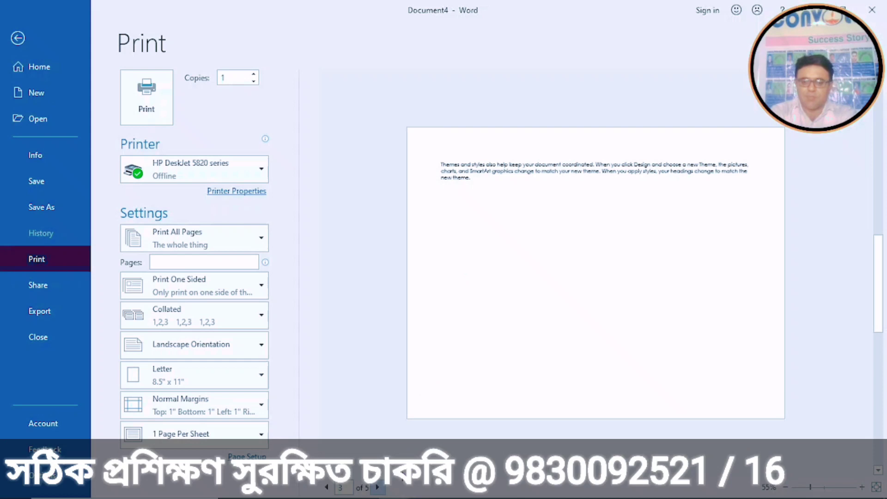
click(378, 488)
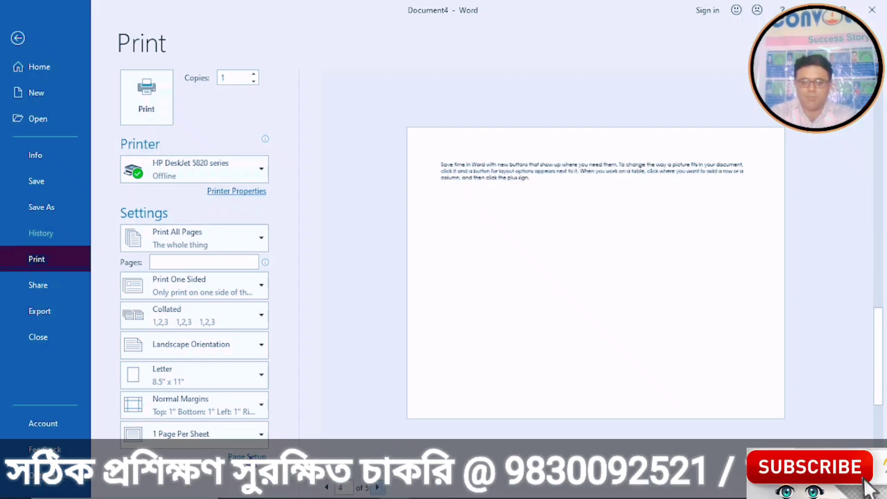
click(247, 456)
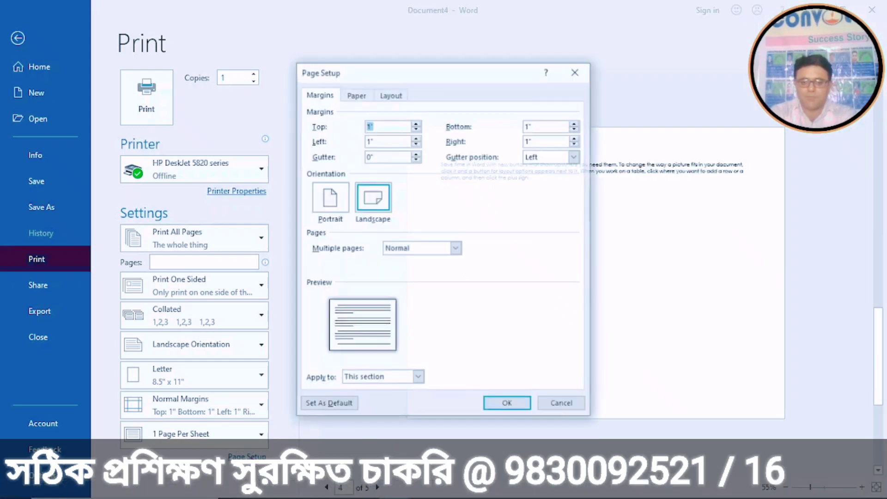
click(329, 197)
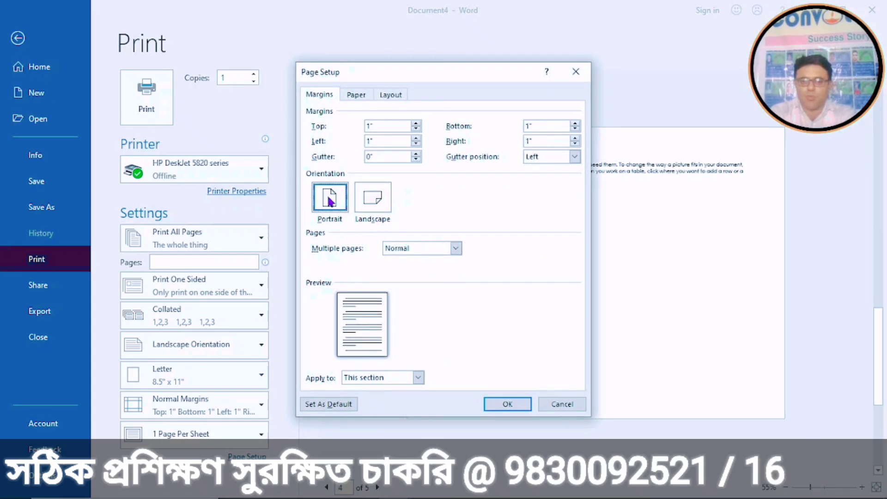
click(423, 379)
click(404, 402)
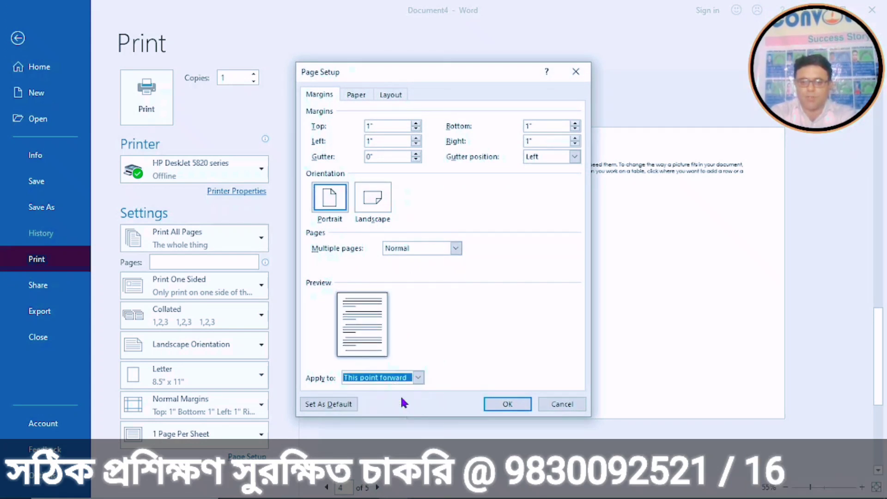
click(507, 404)
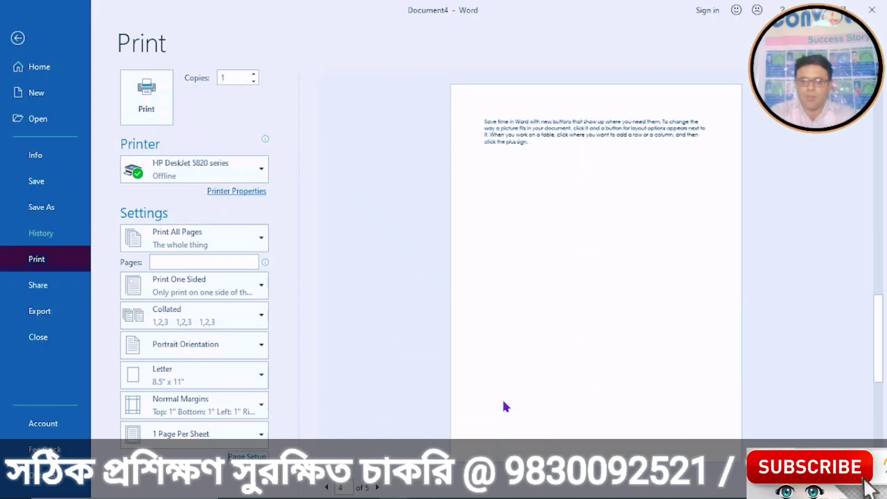
Step: Go to page 5 of the print preview and set its page setup to Landscape, applied to This point forward
click(327, 489)
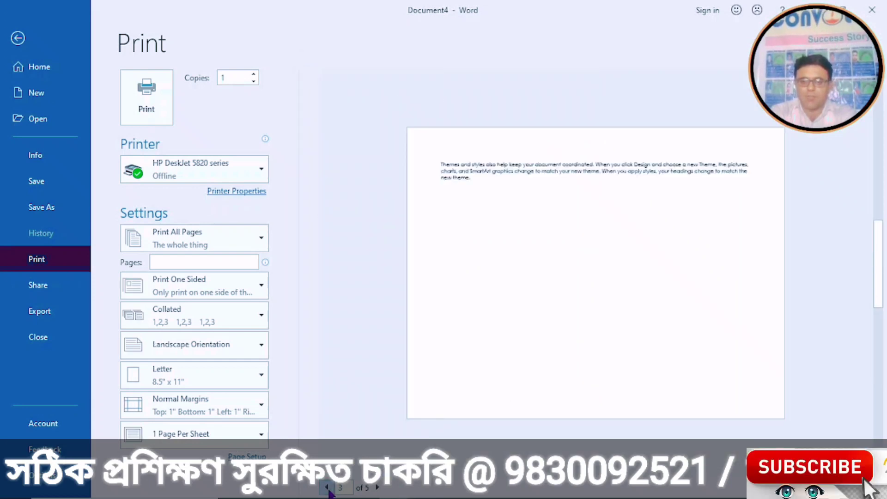
click(377, 488)
click(377, 488)
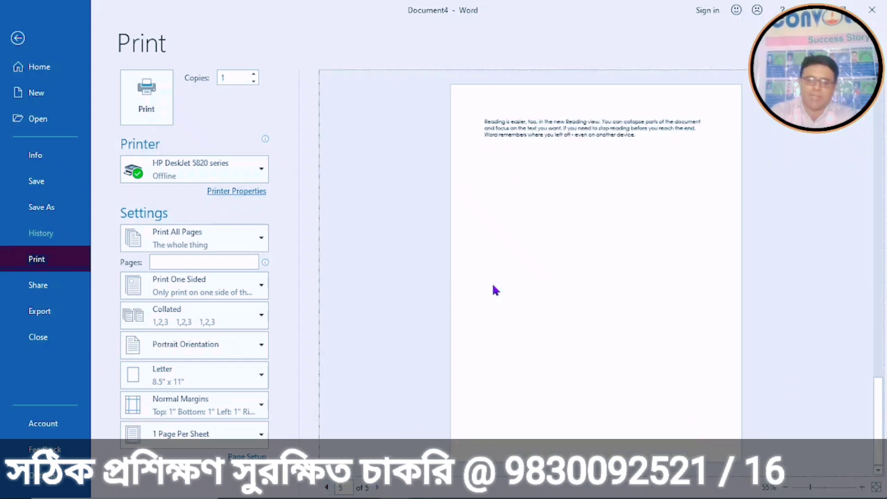
click(244, 456)
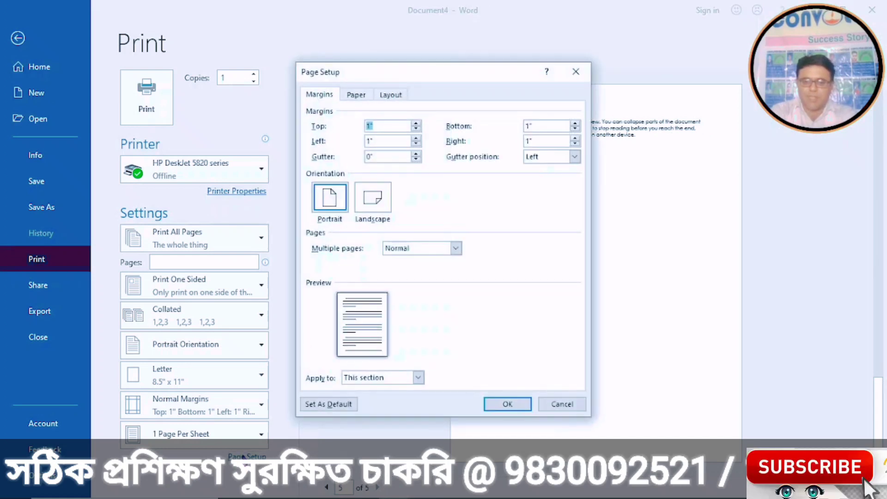
click(384, 197)
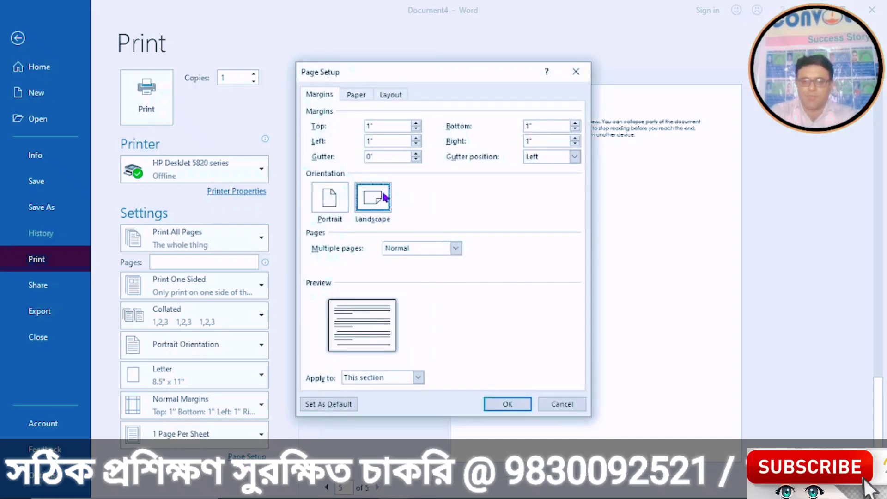
click(417, 378)
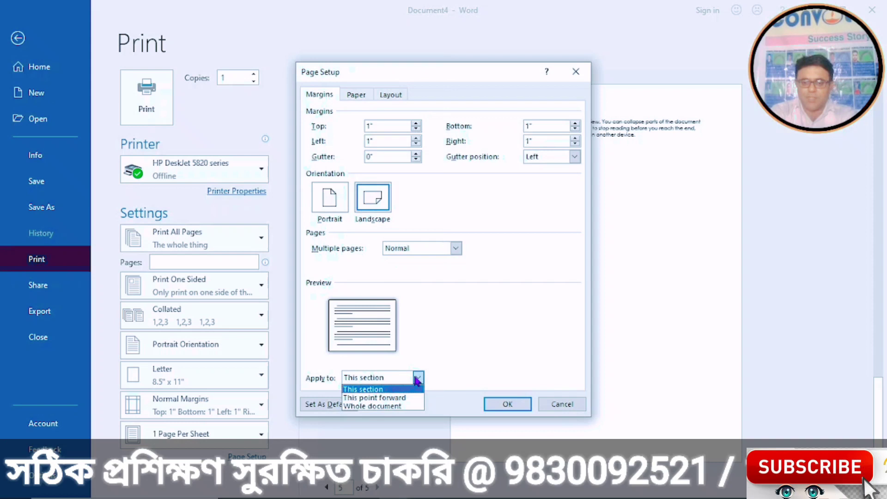
click(397, 398)
click(509, 405)
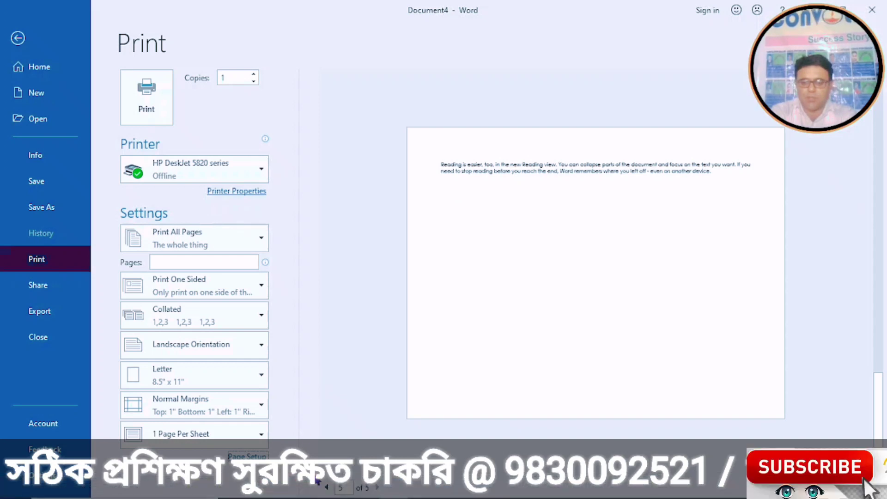
Step: Go back to page 1 of the print preview and check each page's orientation through page 5
click(326, 488)
click(327, 489)
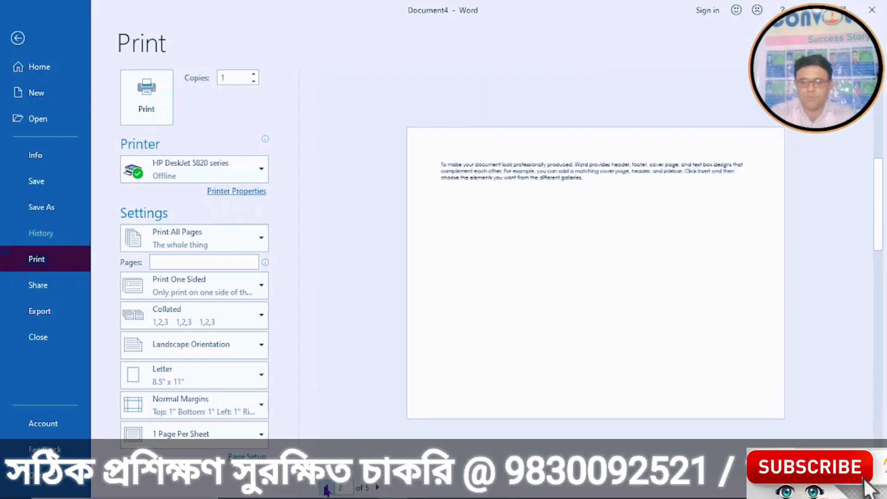
click(326, 488)
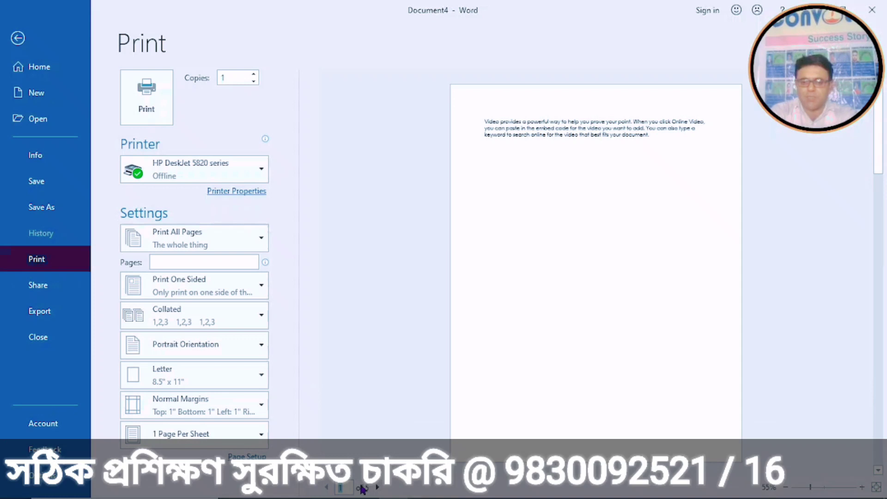
click(378, 488)
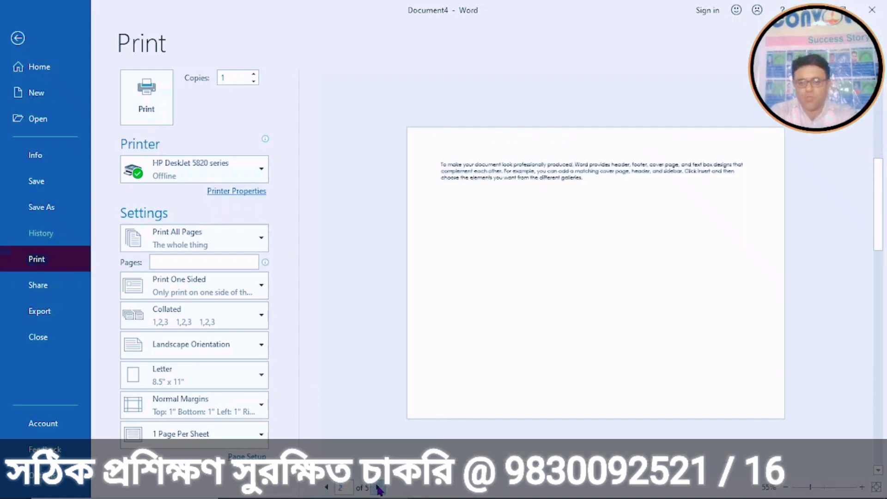
click(379, 489)
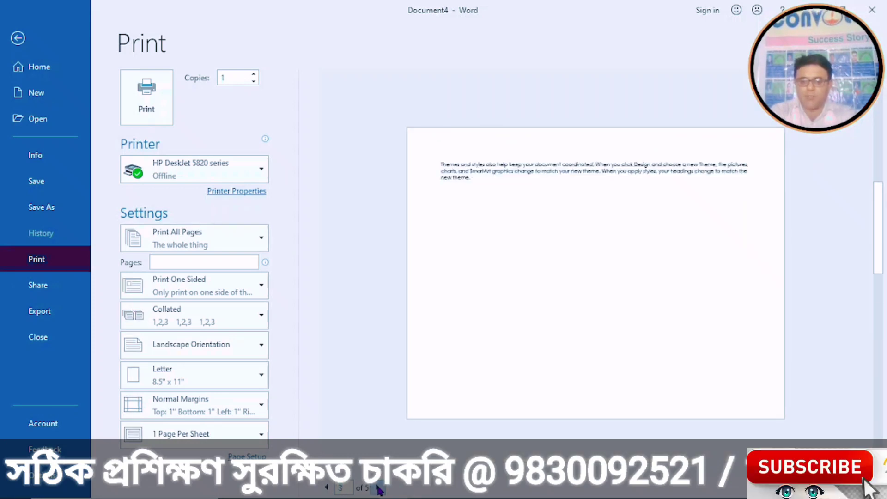
click(379, 489)
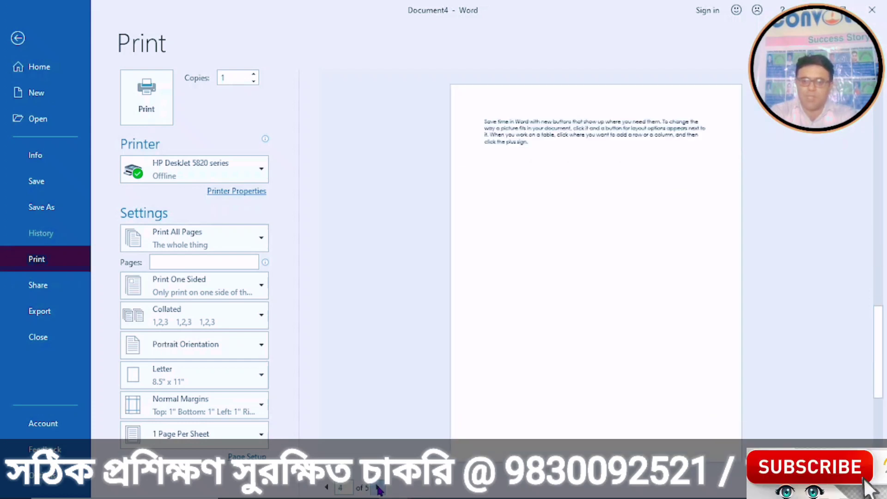
click(379, 489)
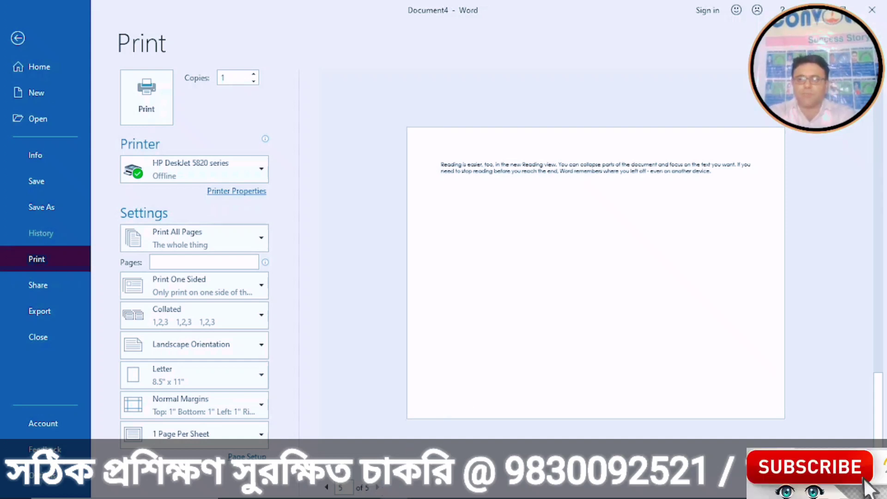
Step: Return to the document and set the orientation of the current section, covering pages 2 and 3, to Portrait, and check the pages down to the last one
click(11, 37)
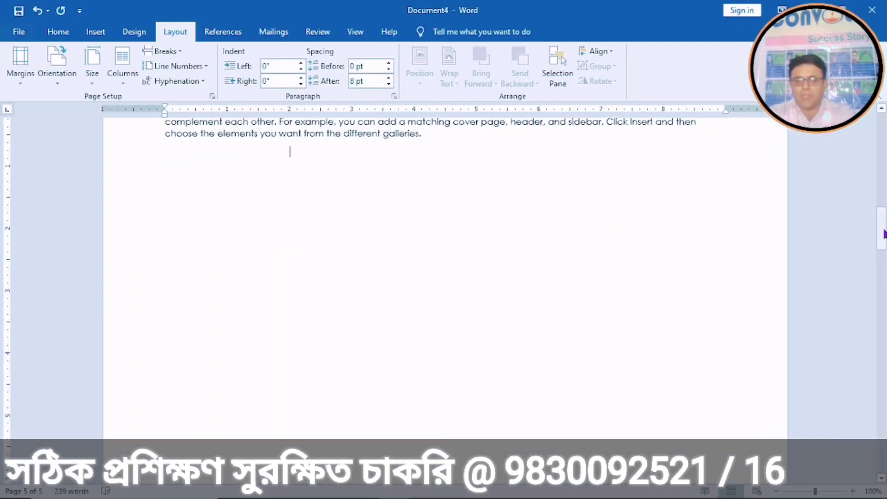
drag(883, 233, 884, 115)
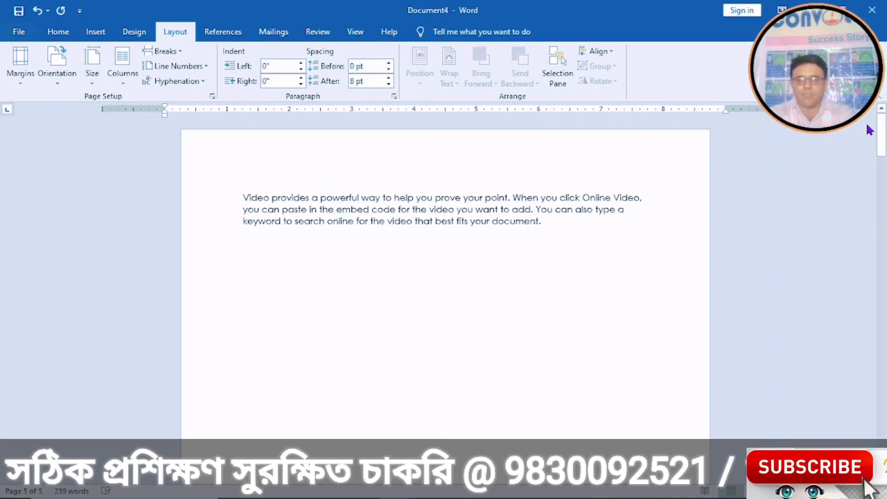
mouse_move(883, 133)
mouse_down()
mouse_move(886, 437)
mouse_move(883, 122)
mouse_up()
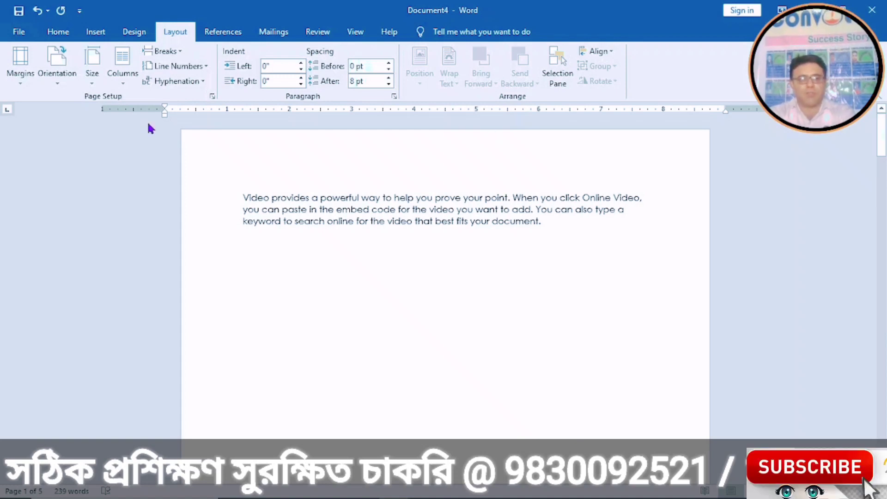
click(54, 75)
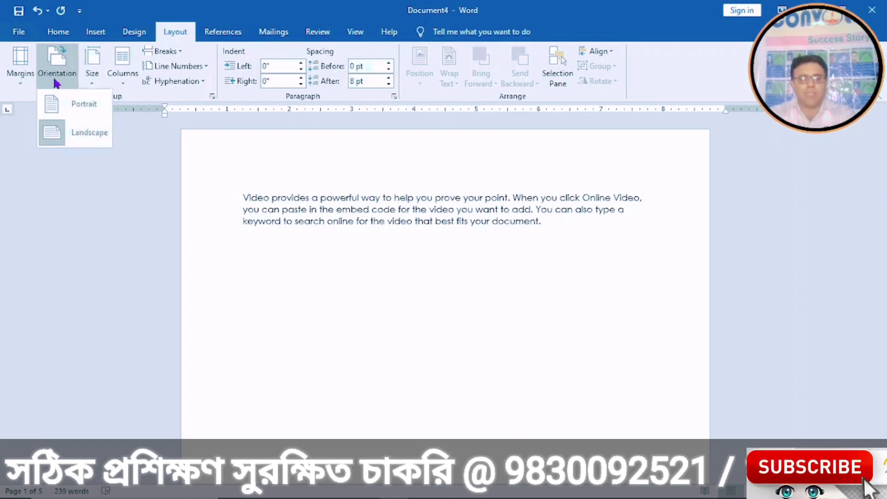
click(68, 106)
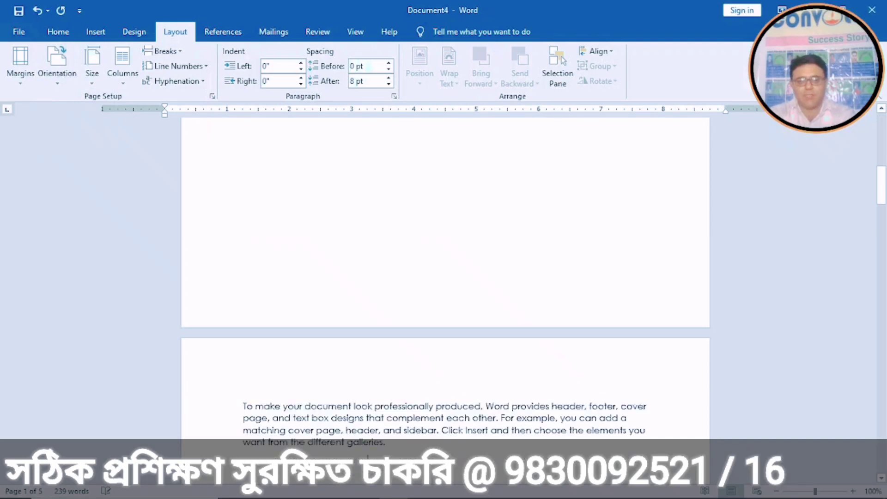
drag(883, 189, 885, 432)
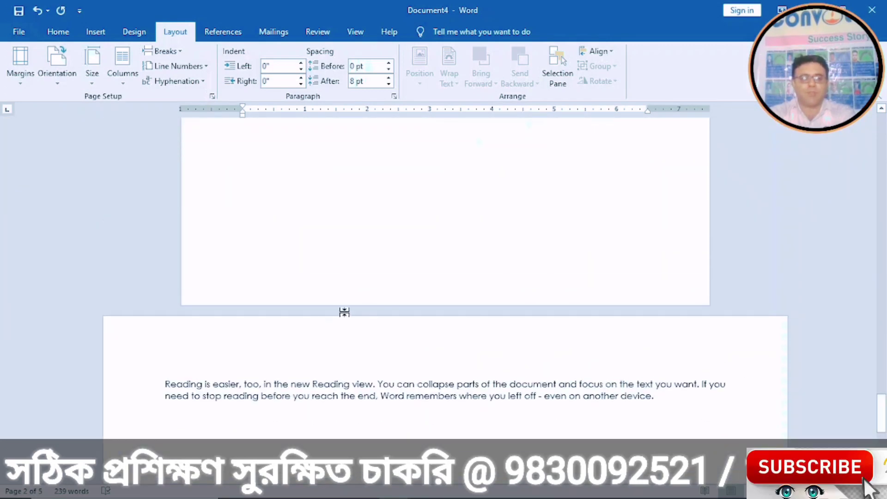
Step: Open the print preview, go back to page 1, and check the orientation of every page through page 5
click(21, 33)
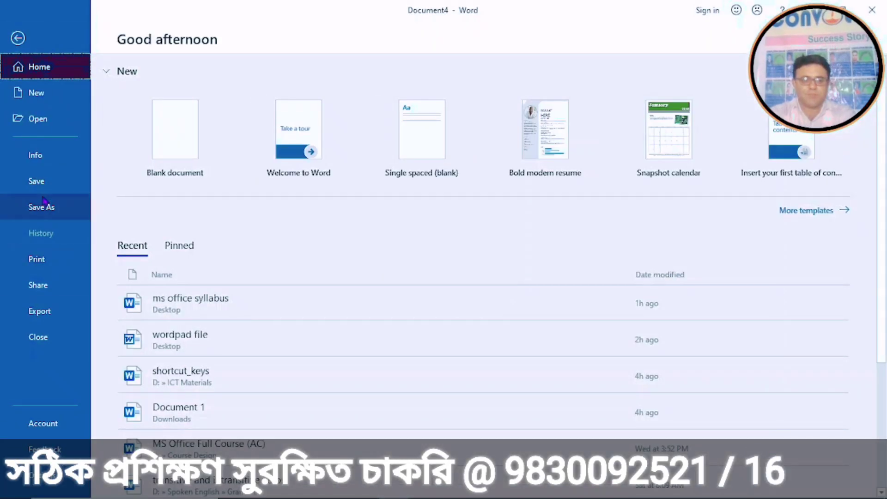
click(40, 266)
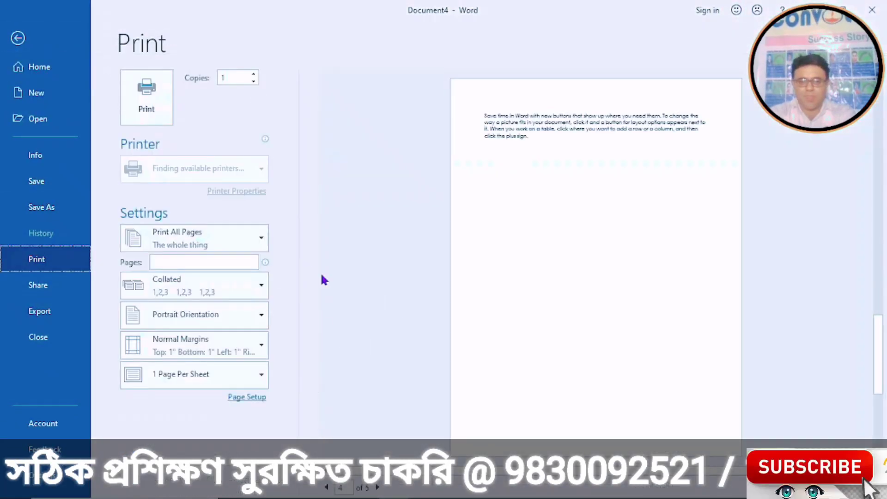
click(325, 487)
click(325, 488)
click(325, 488)
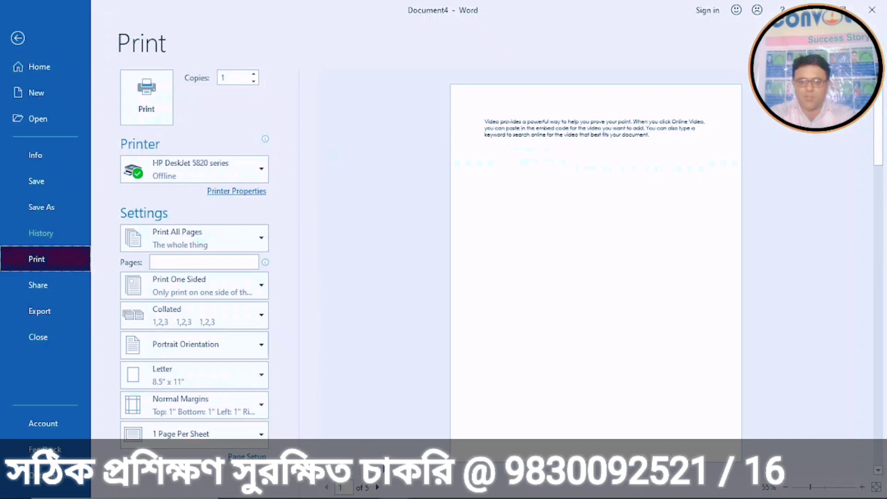
click(377, 488)
click(378, 488)
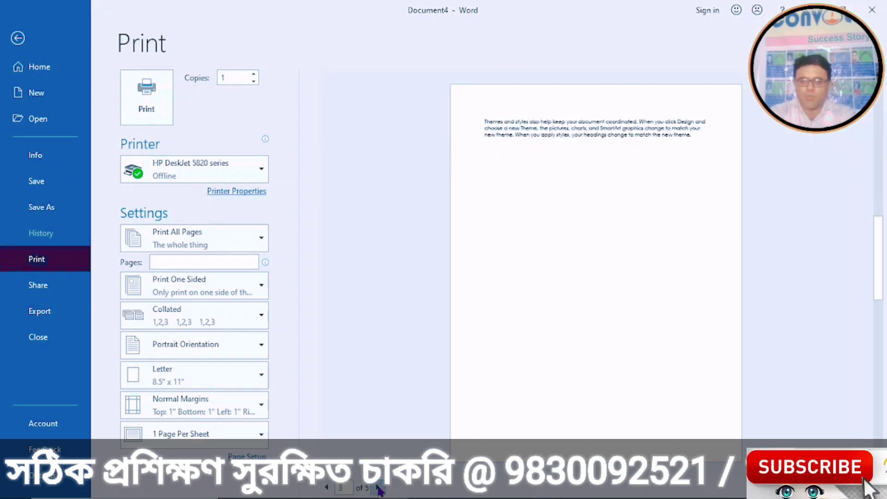
click(377, 487)
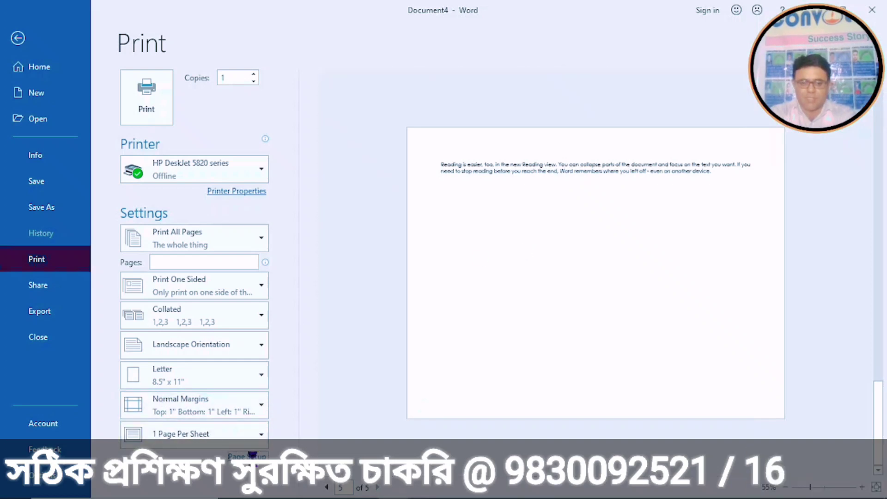
Step: Set the page setup on page 5 of the print preview to Portrait, applied to This point forward
click(252, 456)
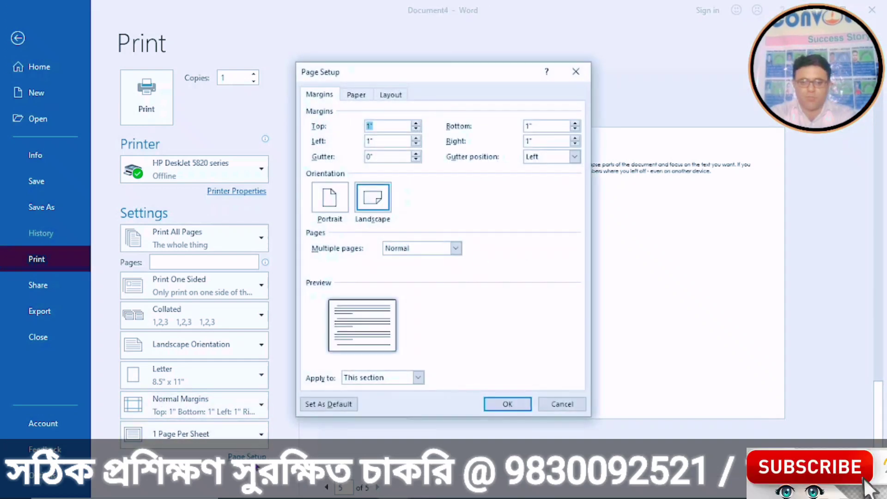
click(337, 202)
click(418, 379)
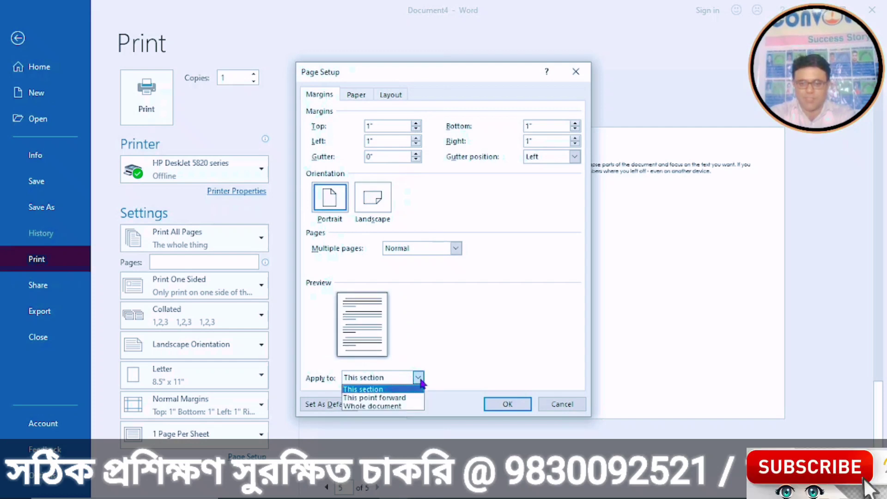
click(375, 398)
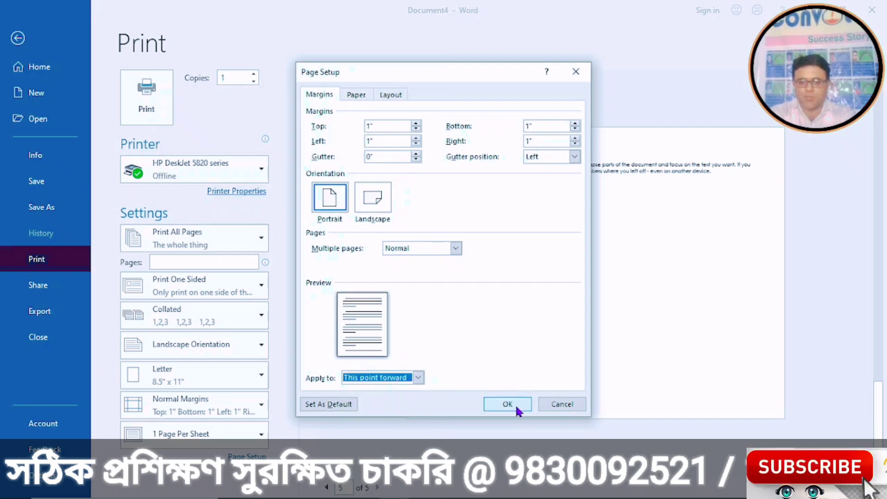
click(516, 405)
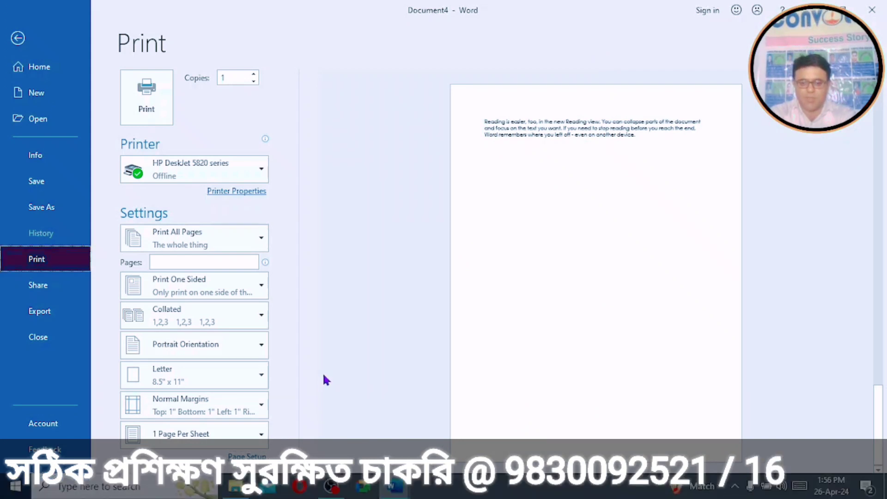
Step: Go back to page 1 of the print preview and set the page setup to Landscape, applied to Whole document
click(328, 487)
click(328, 487)
click(328, 487)
click(328, 487)
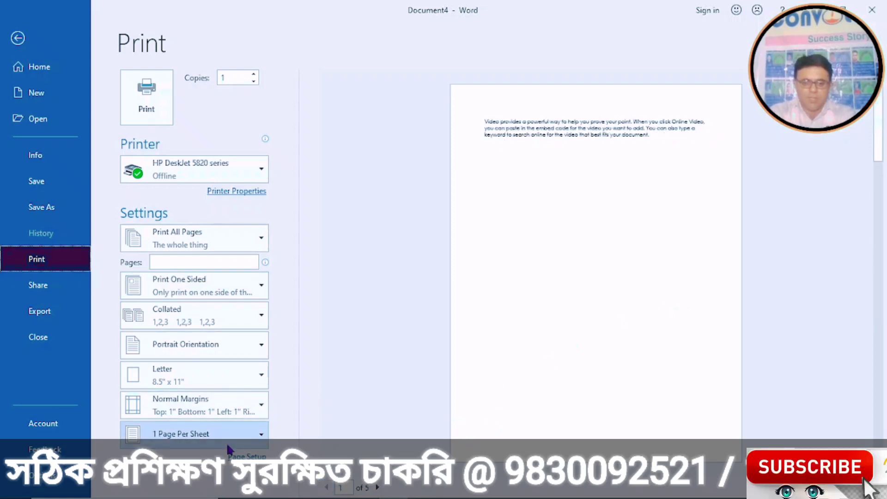
click(247, 456)
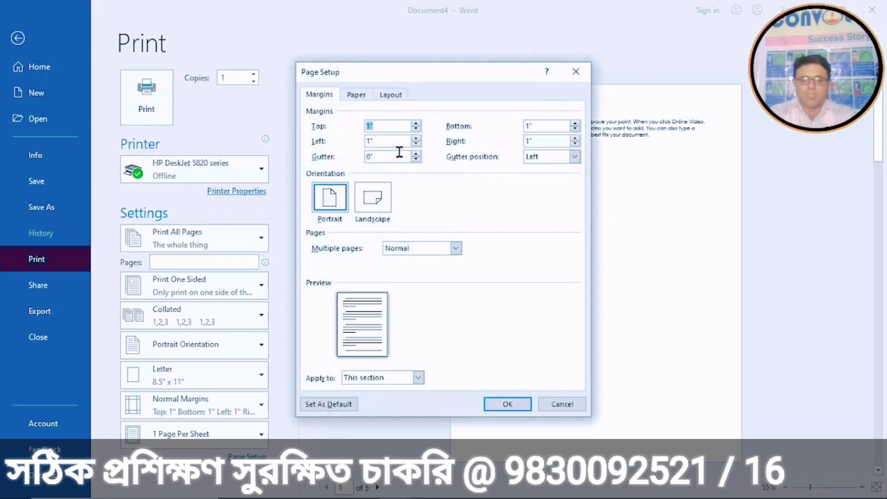
click(379, 198)
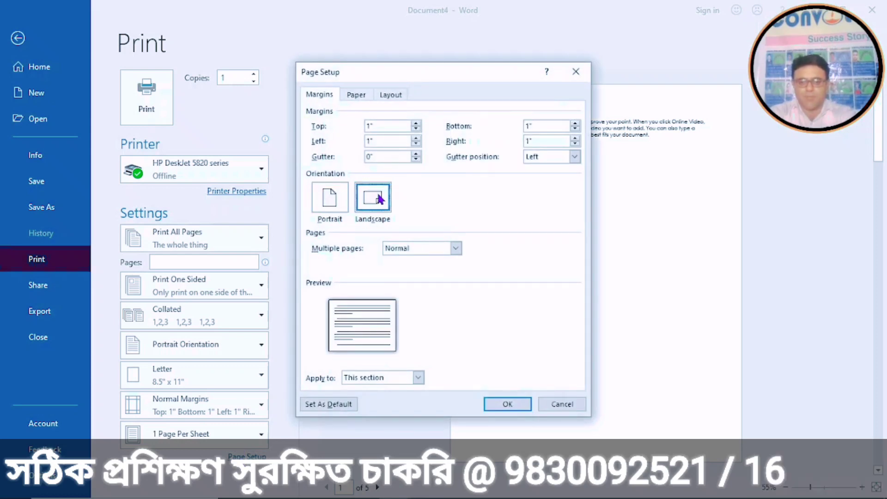
click(418, 378)
click(390, 406)
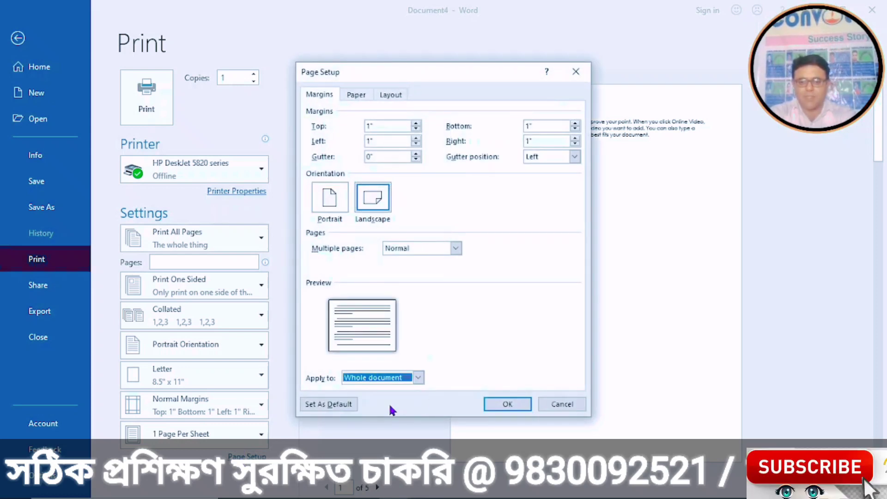
click(507, 404)
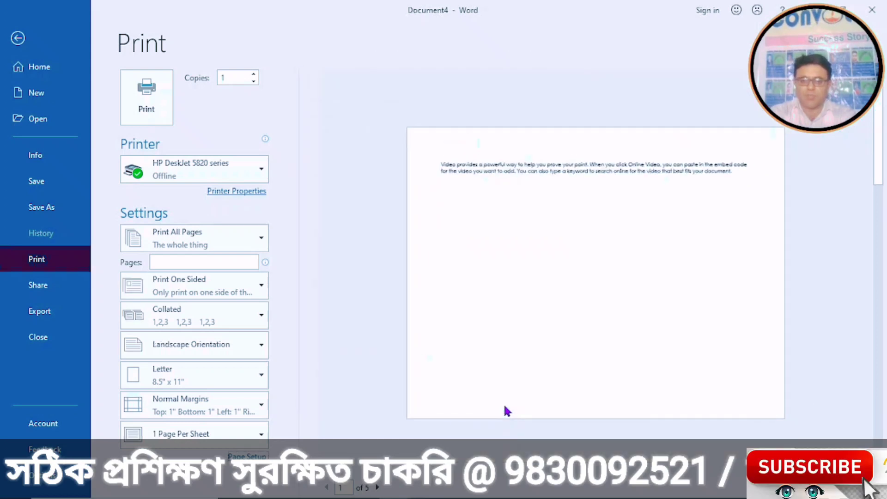
Step: Check the orientation of all pages in the print preview through page 5 and return to page 1
click(378, 488)
click(378, 488)
click(378, 489)
click(378, 489)
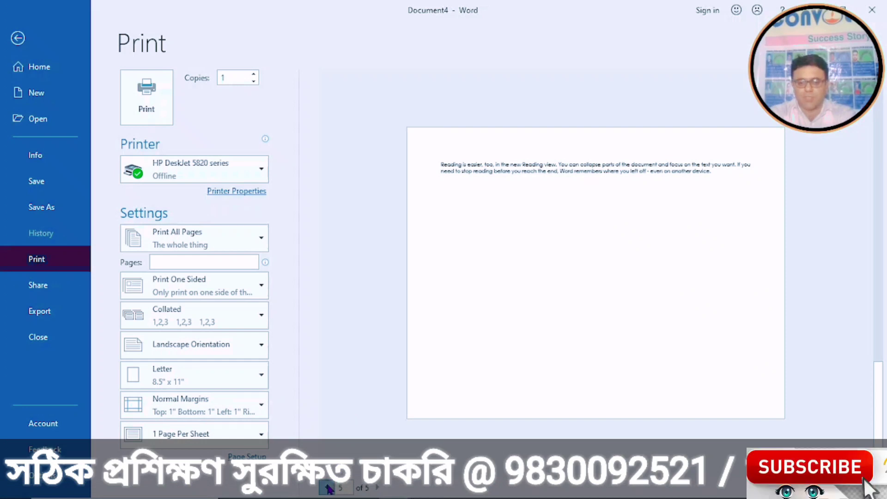
click(329, 487)
click(329, 488)
click(329, 487)
click(328, 487)
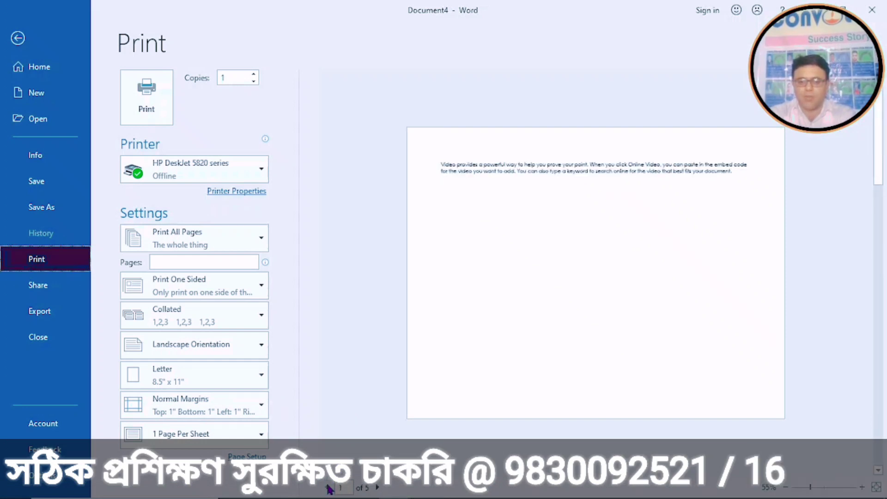
Step: Set the page setup on page 1 of the print preview to Portrait, applied to Whole document
click(248, 456)
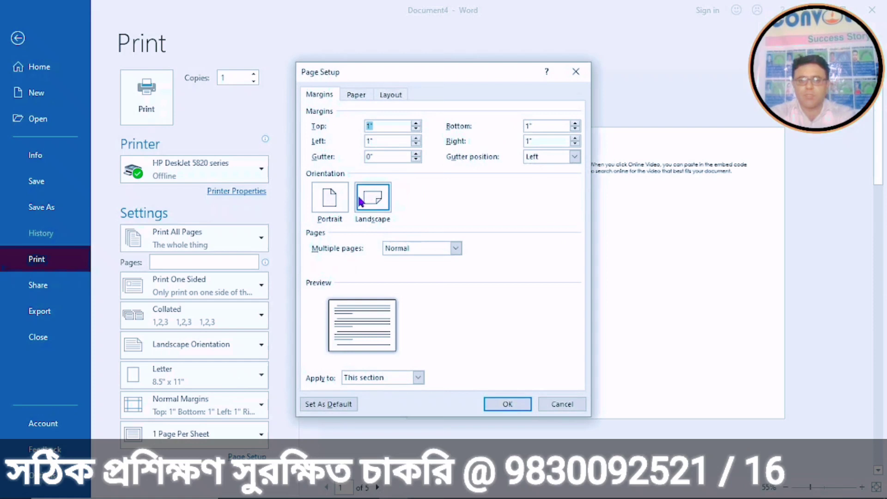
click(324, 204)
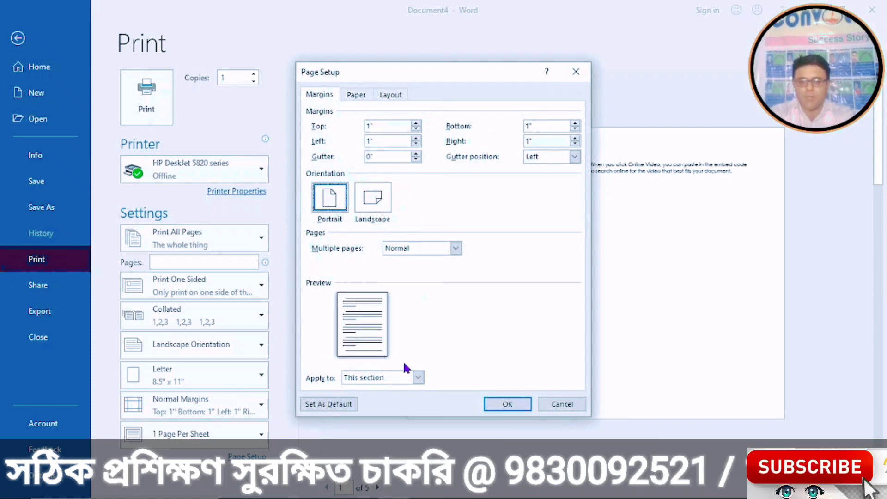
click(418, 378)
click(392, 406)
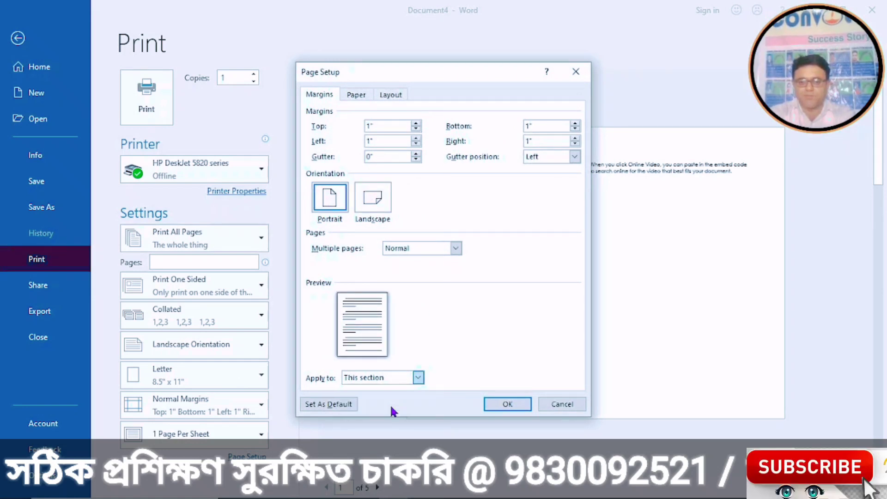
click(490, 407)
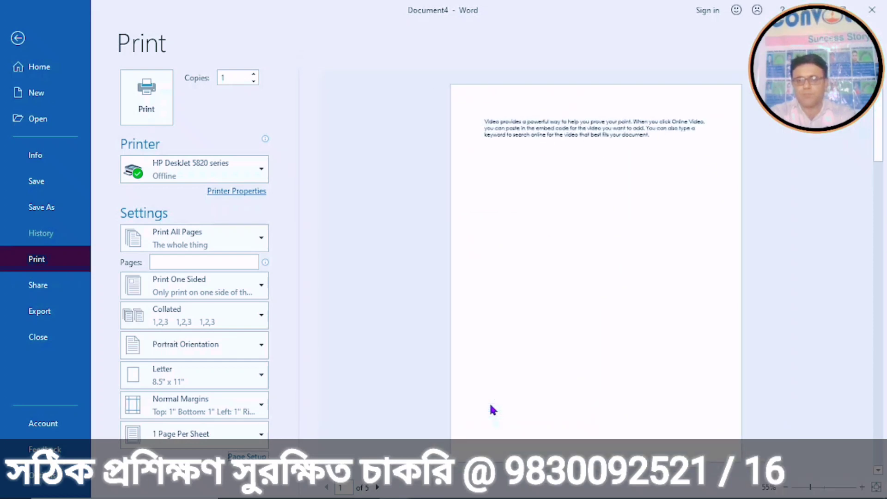
Step: Check the orientation of each page in the print preview through page 5, and return to page 1
click(377, 487)
click(377, 487)
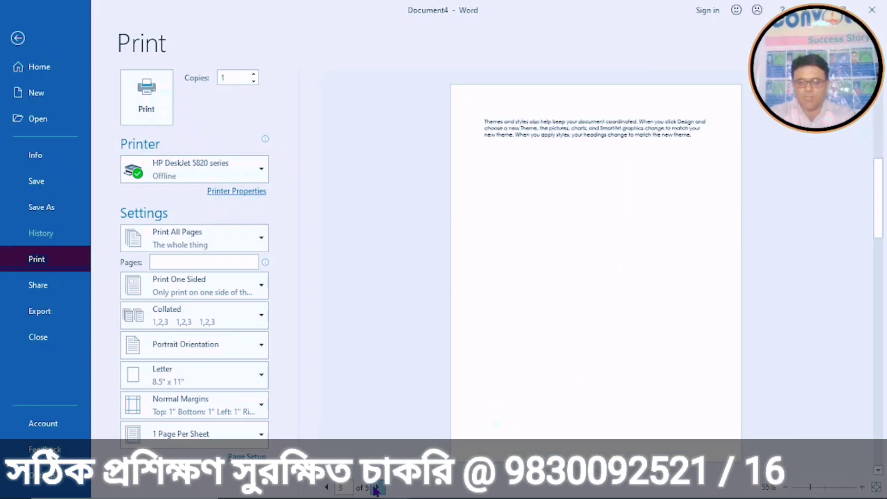
click(377, 487)
click(377, 487)
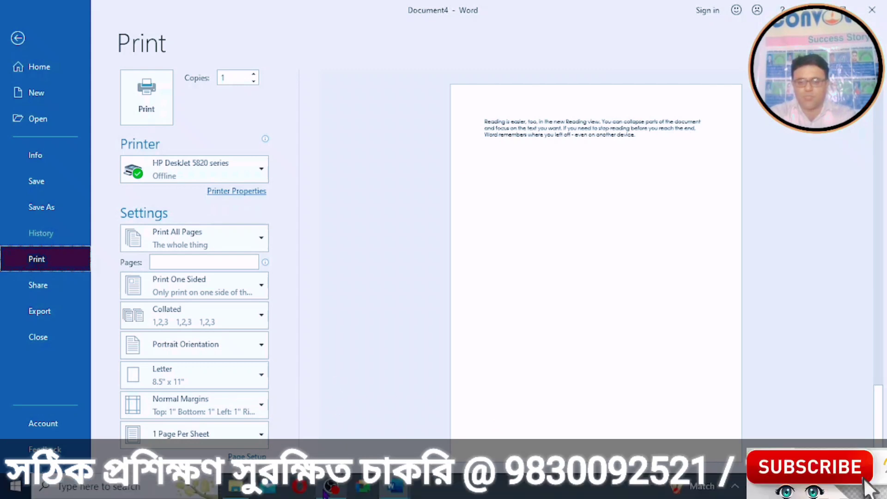
click(325, 489)
click(325, 488)
click(326, 488)
click(326, 489)
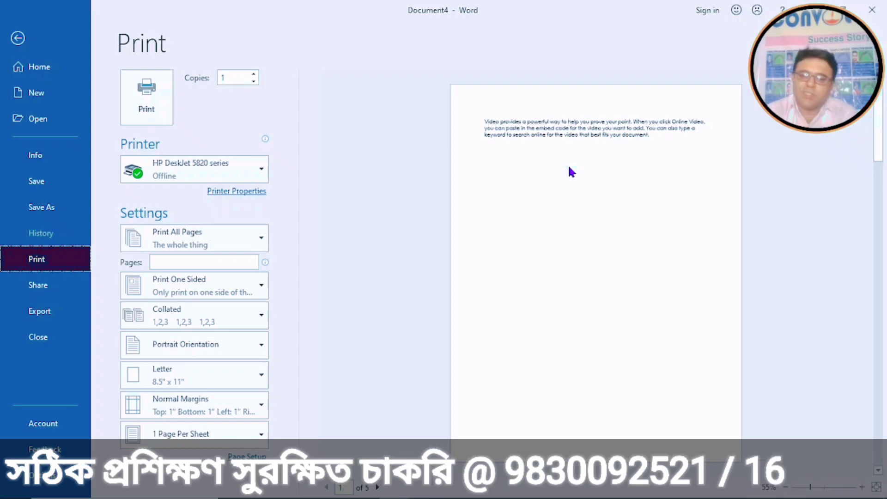
click(548, 176)
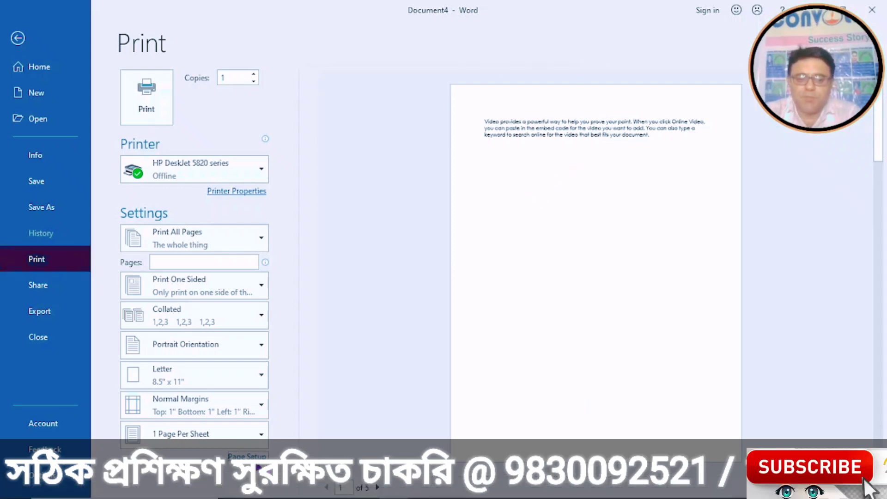
Step: Set the page setup on page 1 of the print preview to Portrait, applied to This point forward
click(246, 456)
click(332, 204)
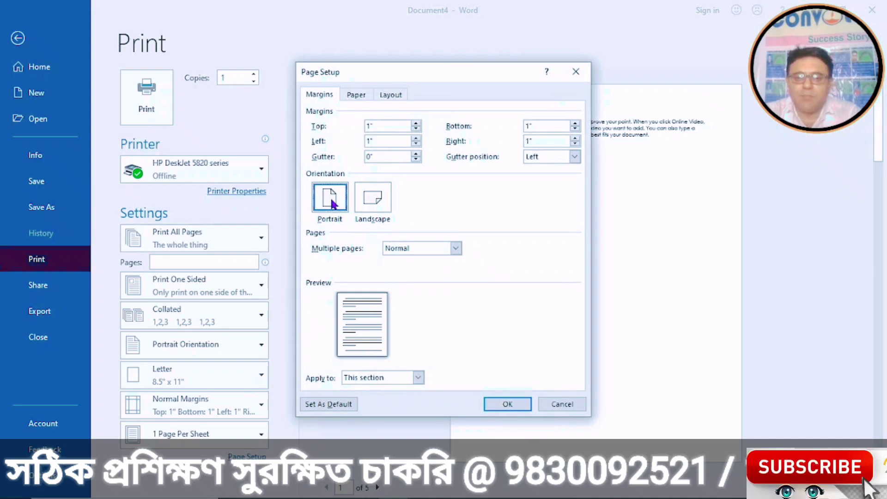
click(419, 379)
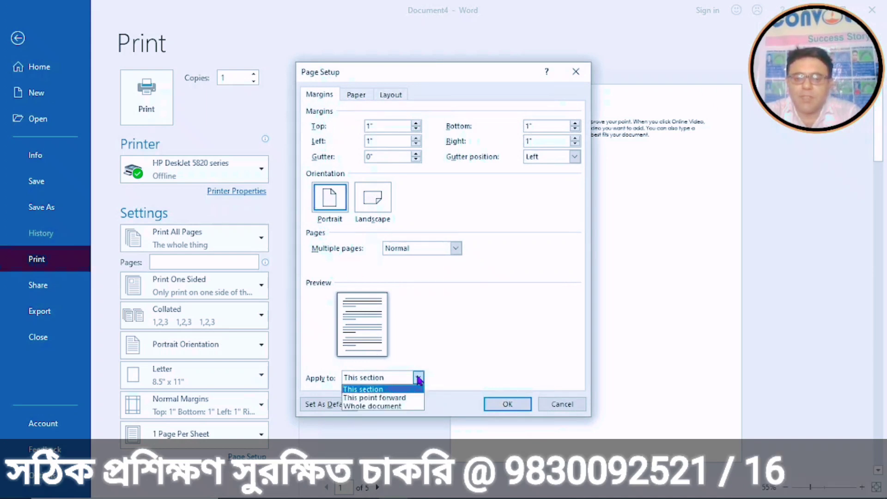
click(378, 398)
click(506, 403)
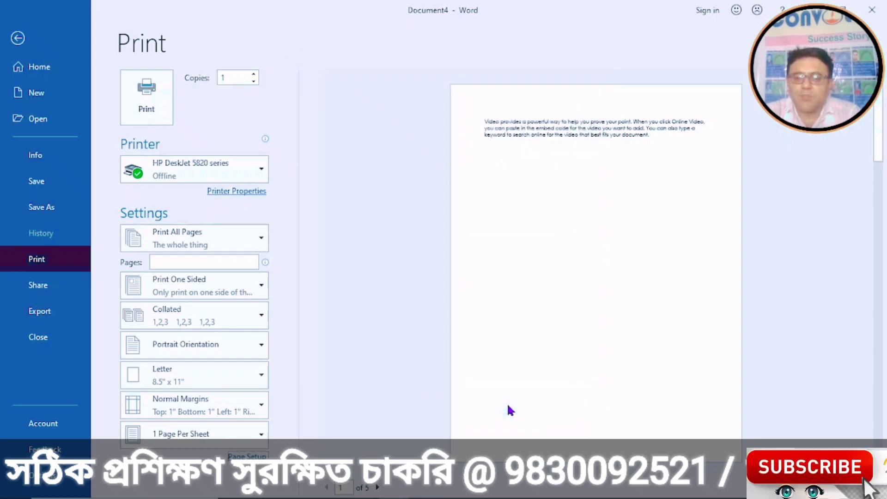
Step: Go to page 2 of the print preview and set its page setup to Portrait, applied to This point forward
click(378, 488)
click(549, 251)
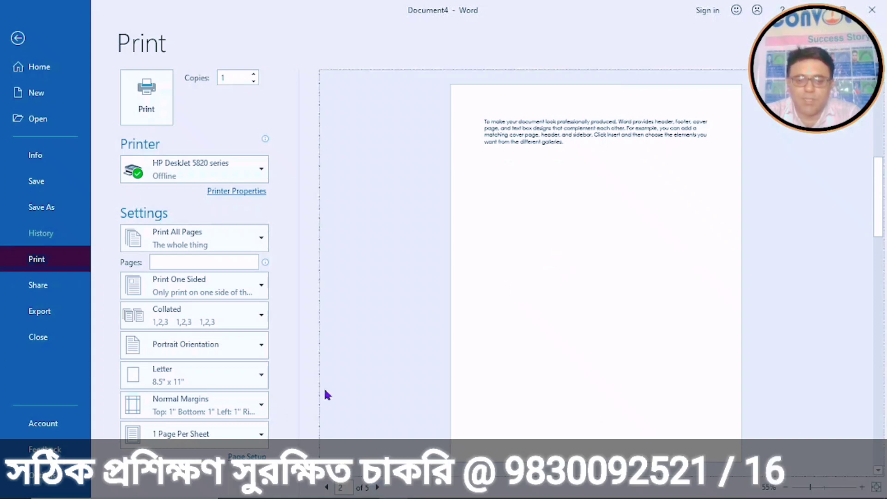
click(257, 458)
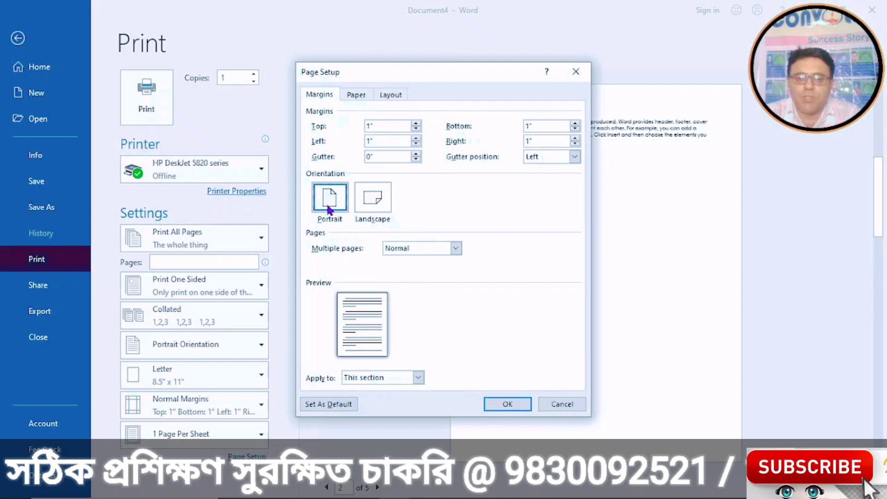
click(418, 378)
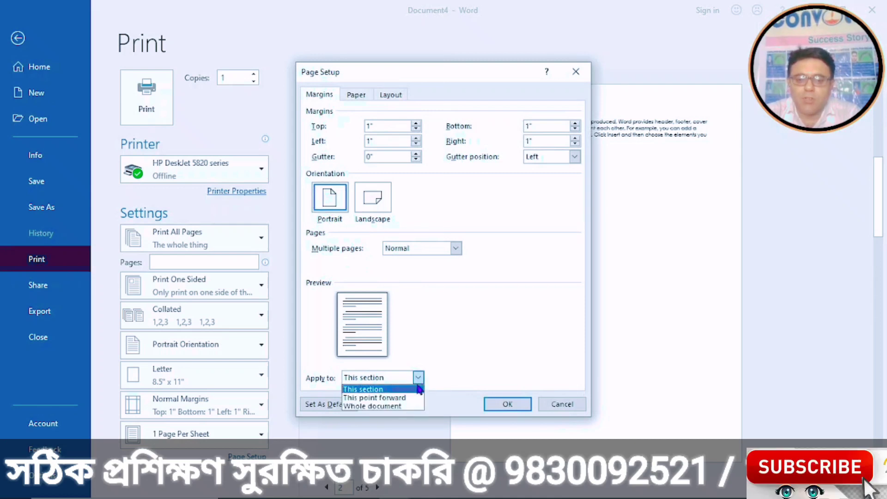
click(402, 398)
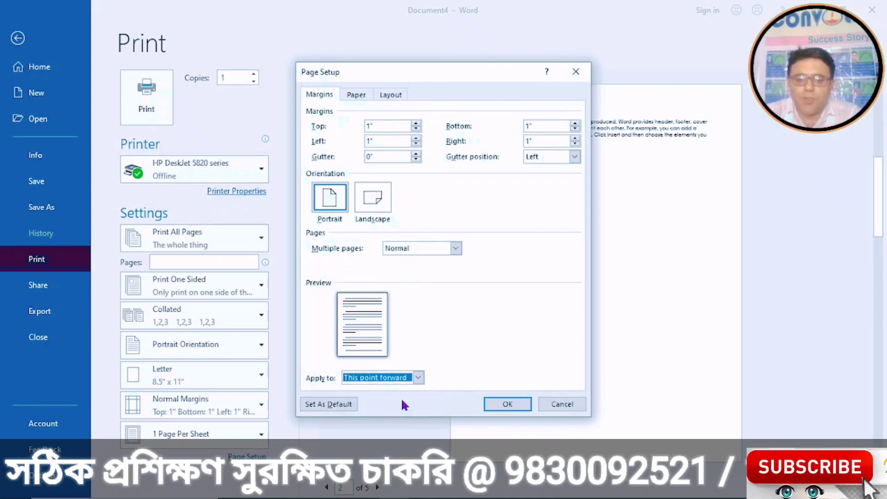
click(507, 404)
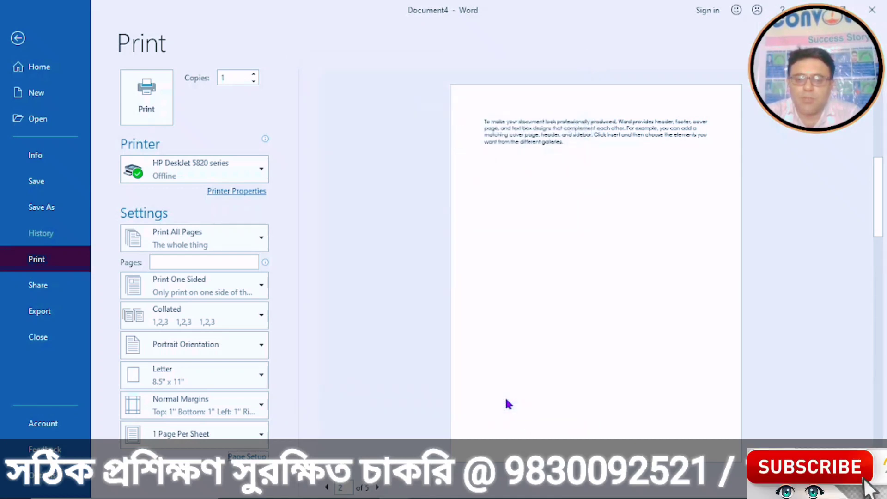
Step: Go to page 3 of the print preview and set its page setup to Landscape, applied to This point forward
click(377, 487)
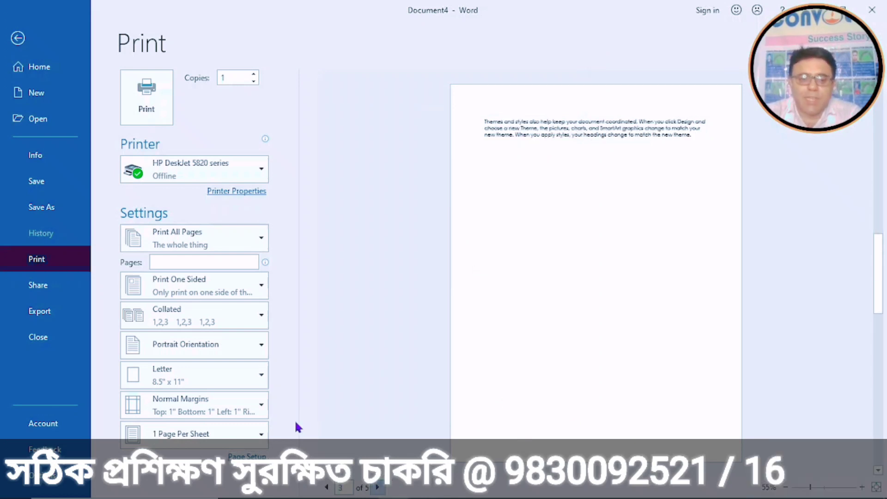
click(247, 456)
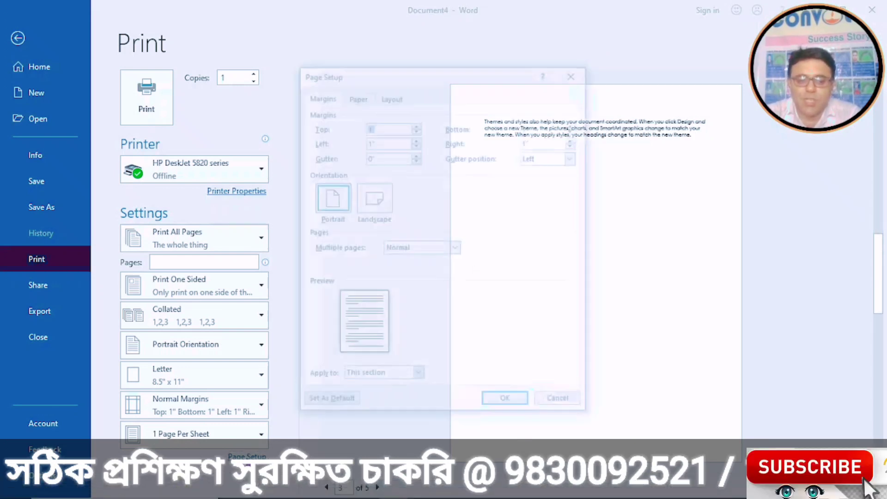
click(371, 208)
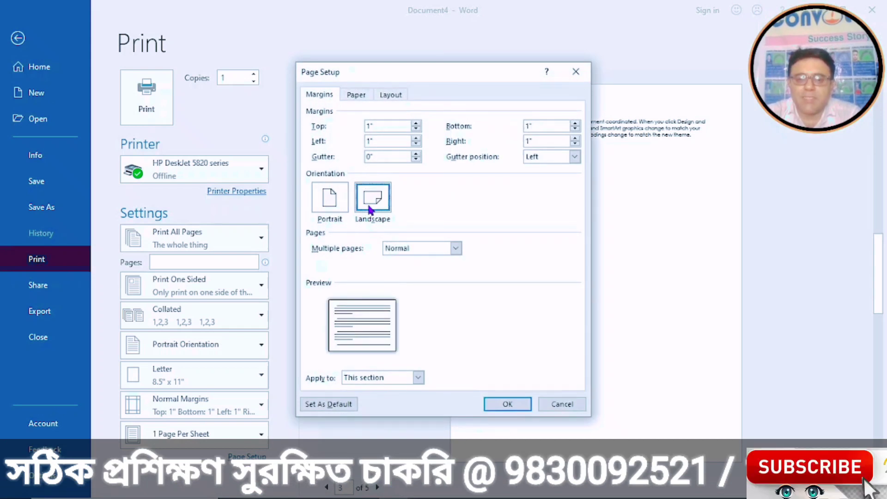
click(418, 378)
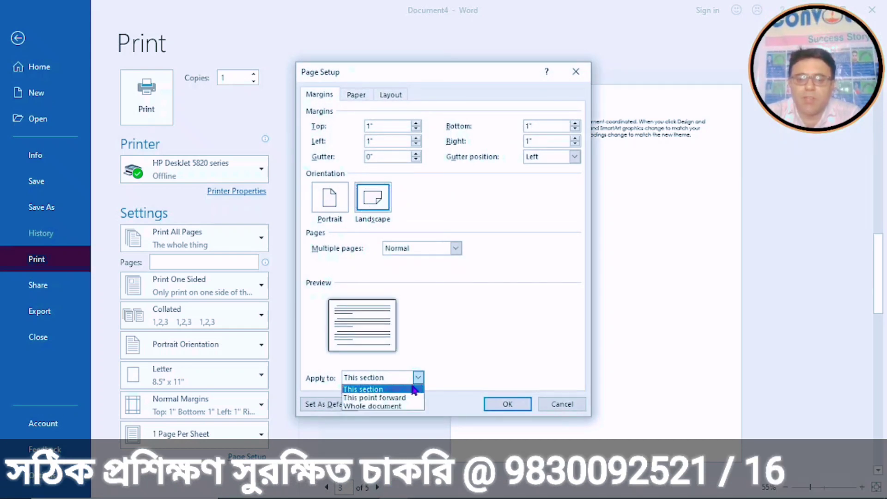
click(403, 398)
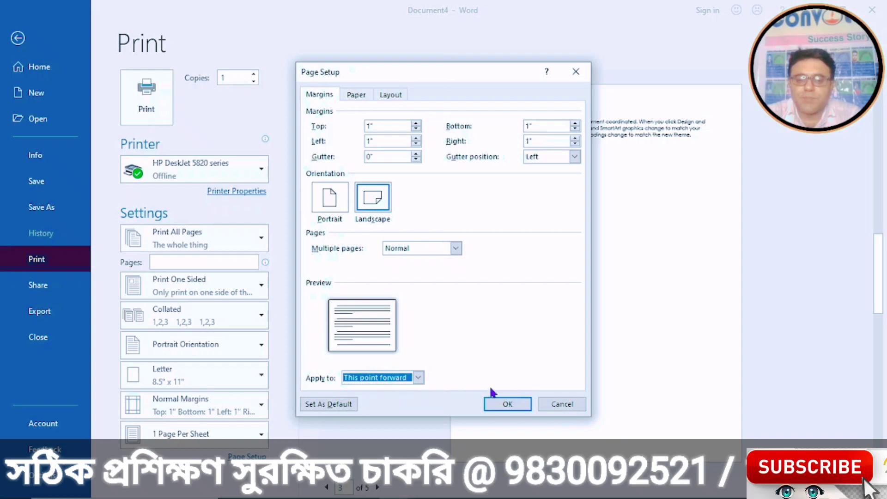
click(507, 407)
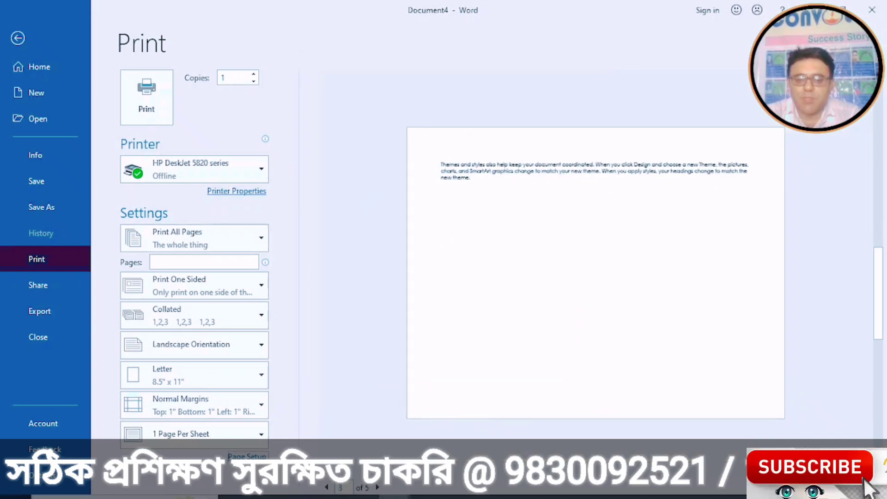
Step: Go to page 4 of the print preview and set its page setup to Portrait, applied to This point forward
click(378, 488)
click(473, 320)
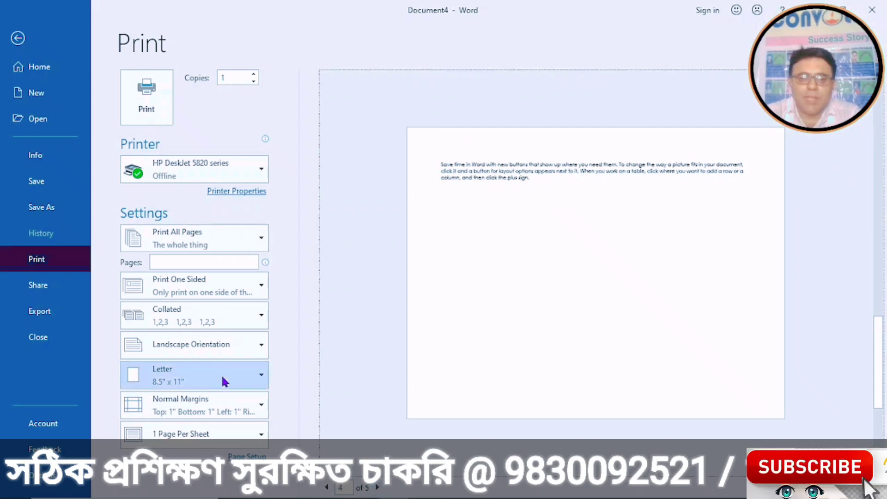
click(231, 457)
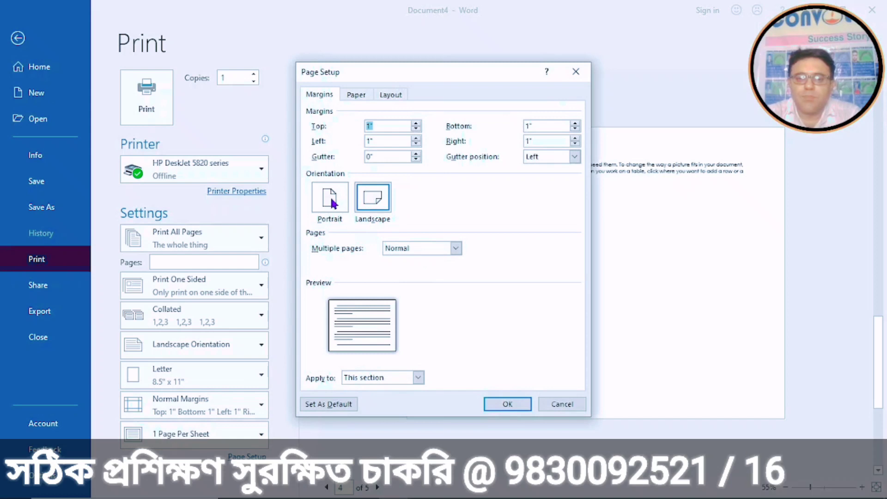
click(333, 204)
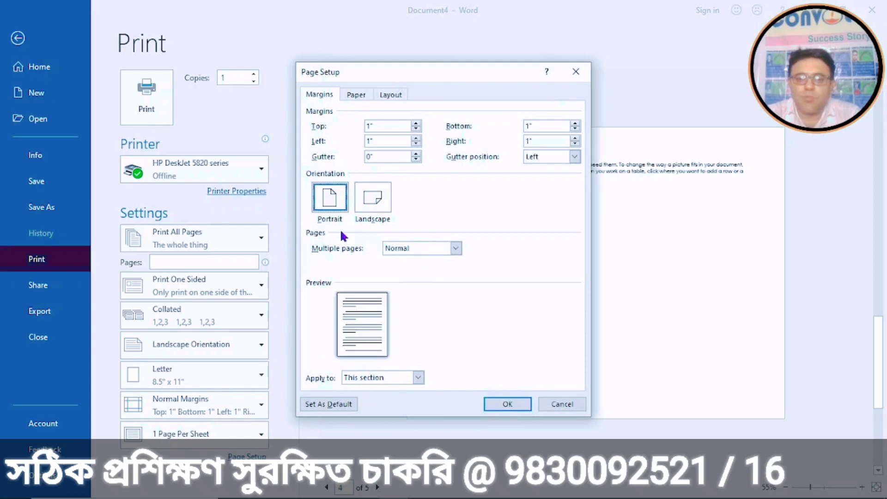
click(418, 377)
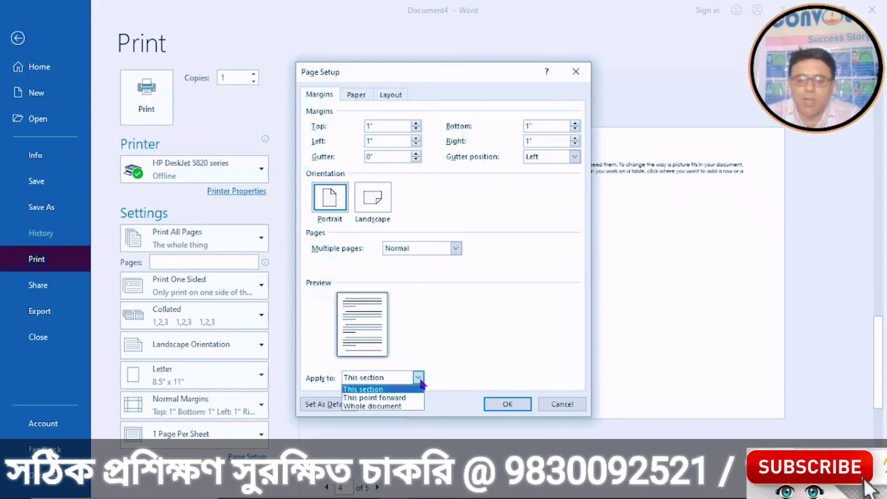
click(399, 399)
click(496, 405)
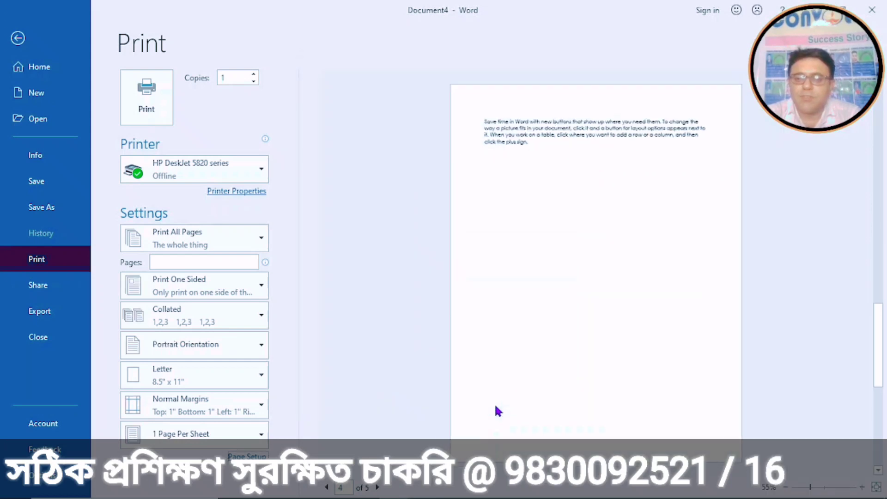
Step: View page 5 in the print preview, go back to page 1, and check the orientation of every page through page 5
click(377, 488)
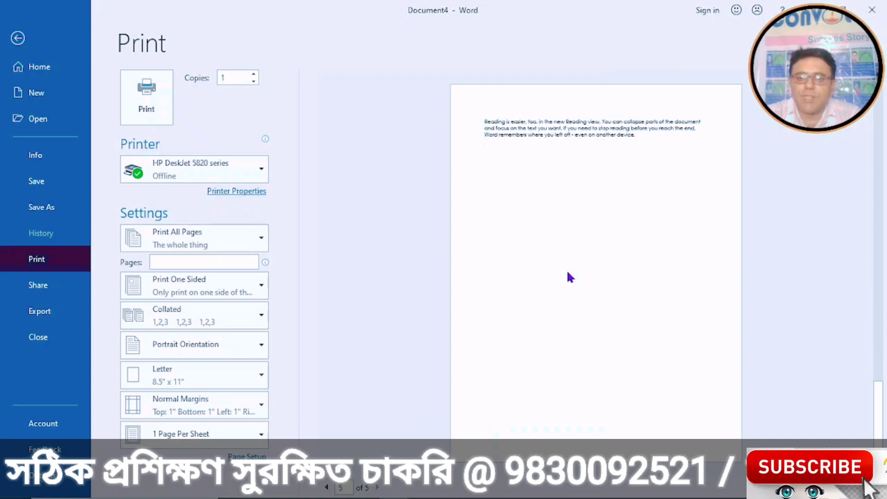
click(326, 488)
click(327, 488)
click(326, 487)
click(326, 488)
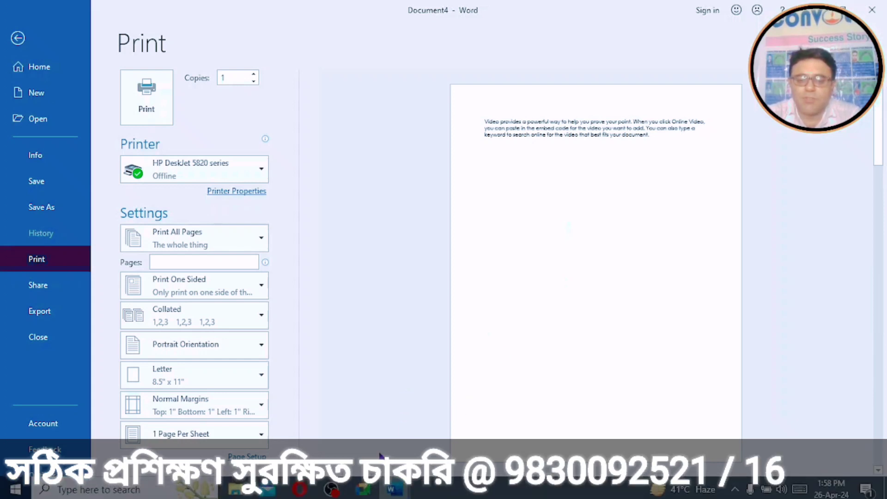
click(379, 489)
click(379, 489)
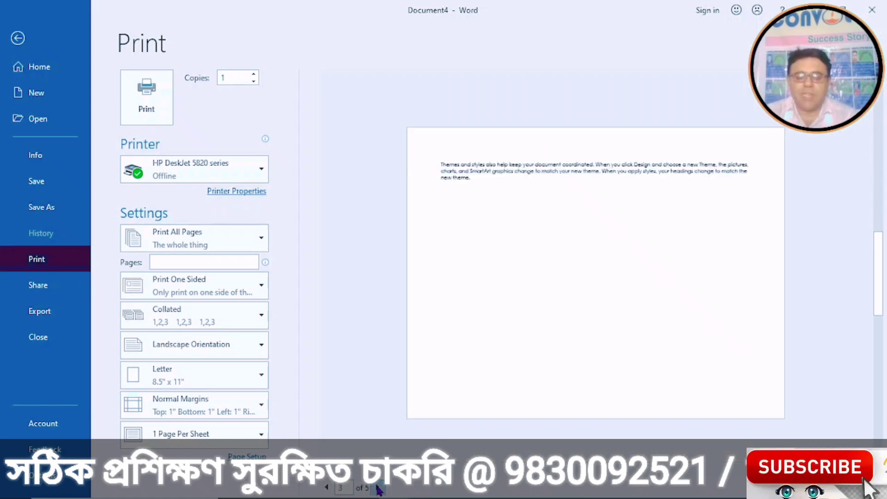
click(379, 488)
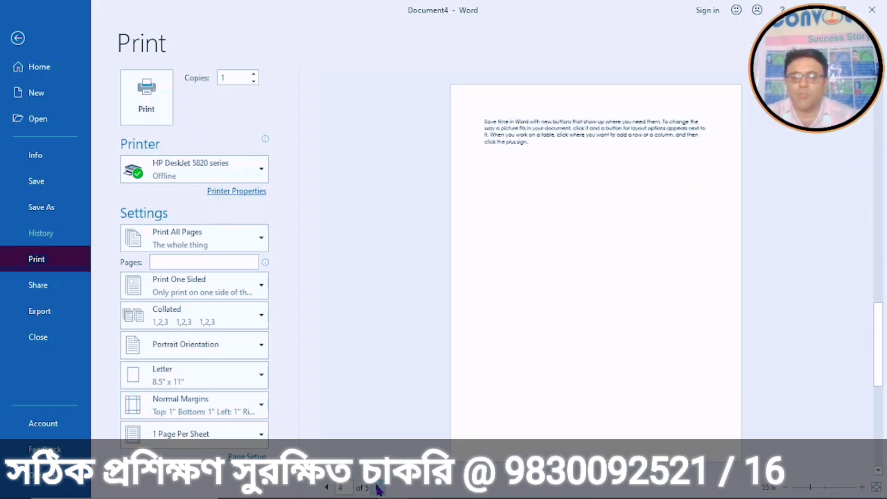
click(379, 488)
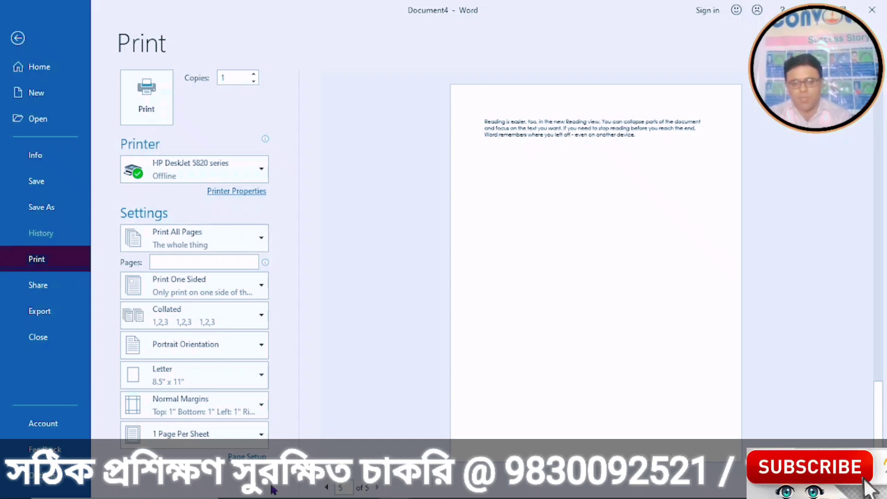
Step: Review the Apply to options in the page setup for page 5 and close it without making changes
click(247, 457)
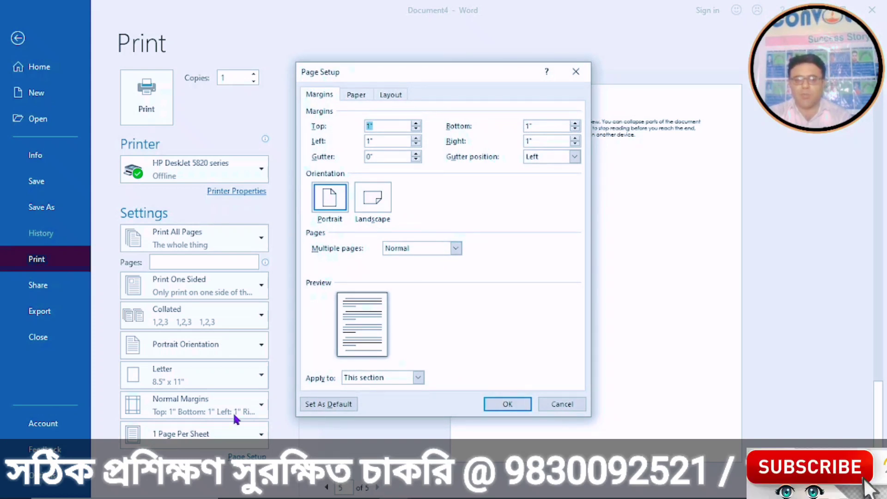
click(419, 379)
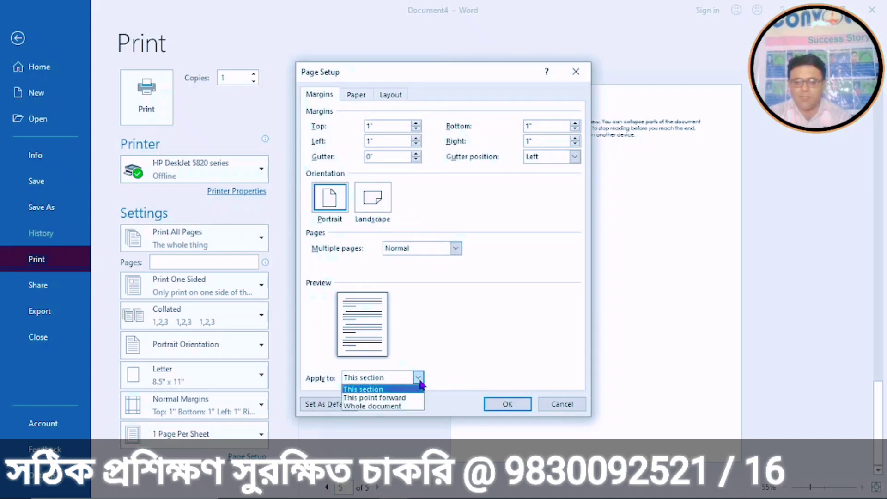
click(565, 406)
click(566, 407)
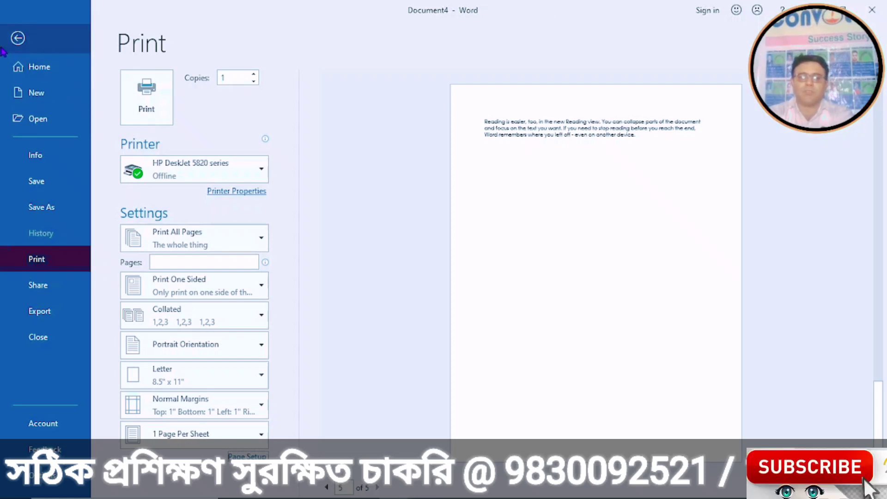
Step: Leave the print preview of Document4 and switch to the ms office syllabus document
click(18, 38)
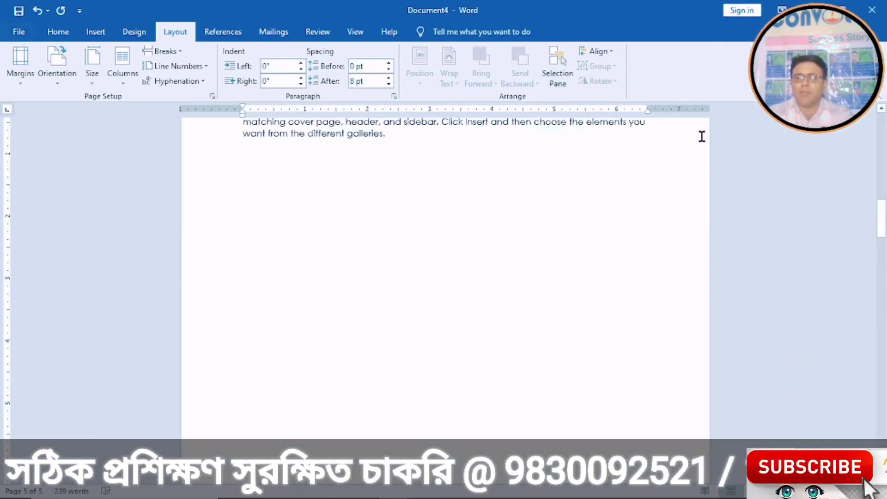
drag(882, 226, 885, 446)
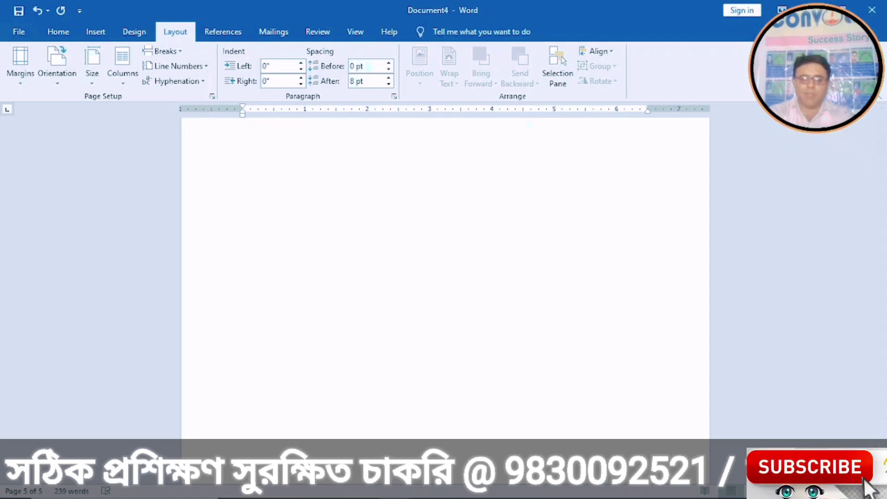
mouse_move(421, 496)
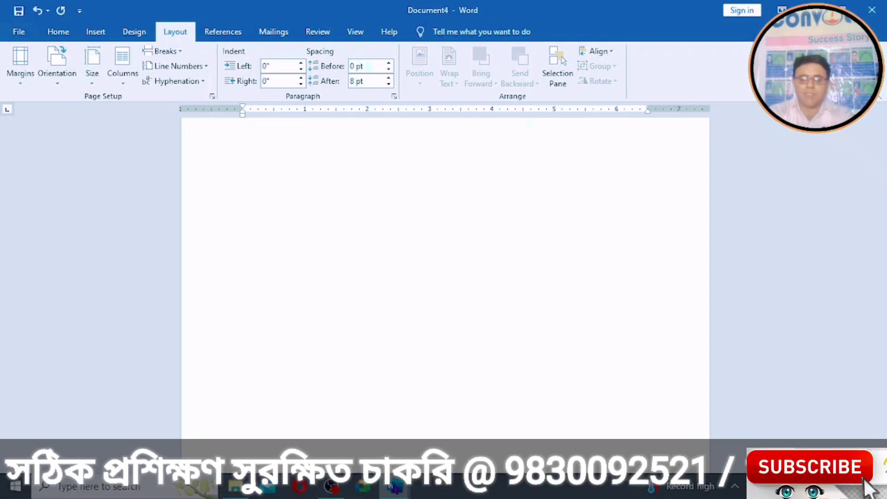
mouse_move(395, 488)
click(206, 439)
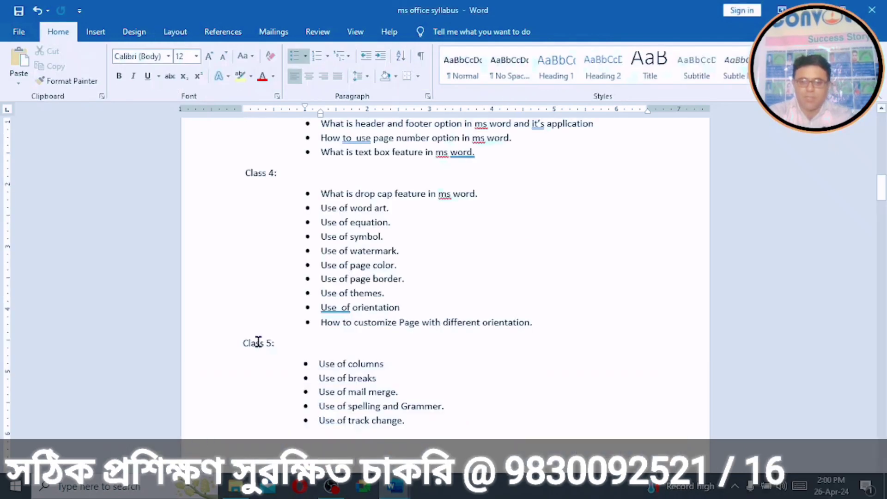
Step: Highlight the last Class 4 bullet on customizing pages, and both orientation bullets together, to review them, leaving nothing selected
drag(322, 322, 326, 322)
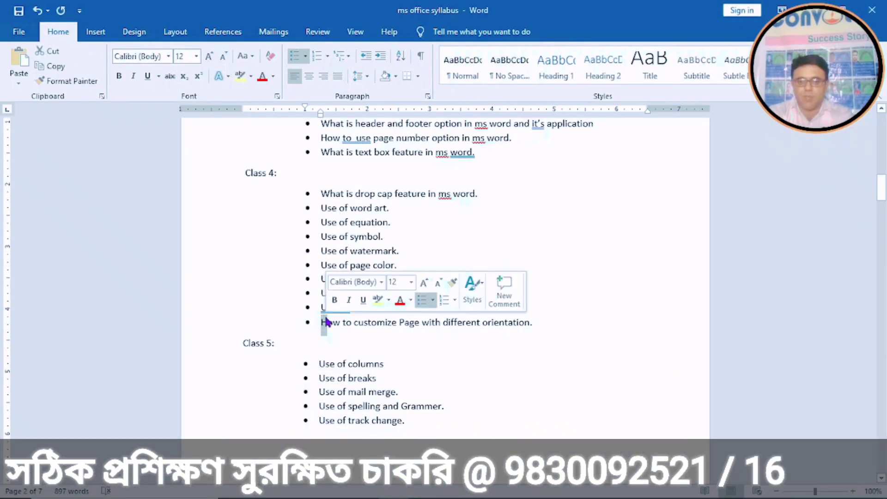
click(443, 340)
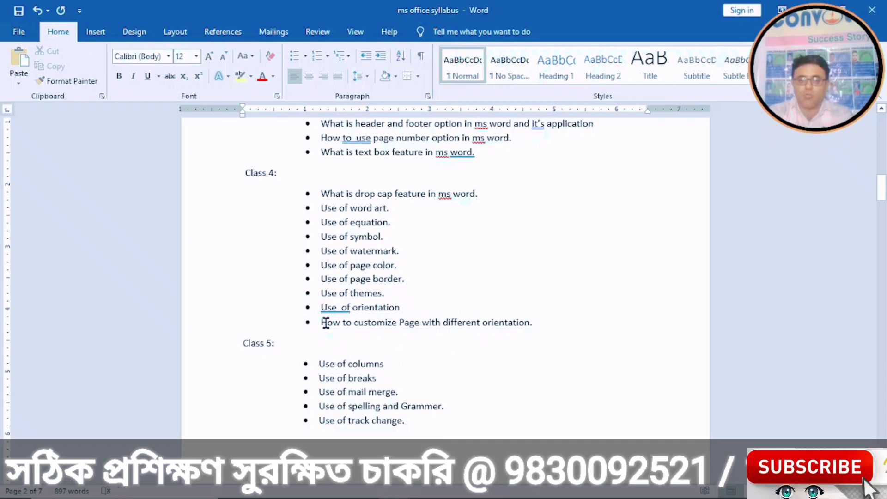
drag(323, 323, 551, 323)
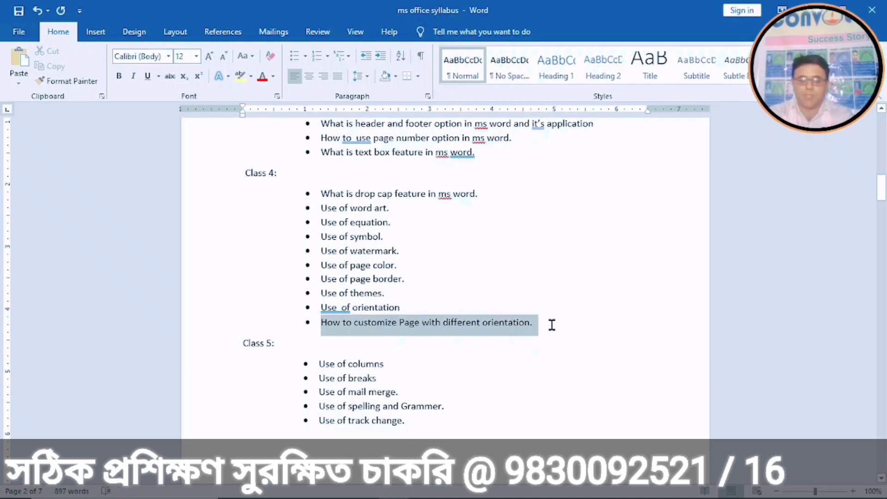
click(480, 249)
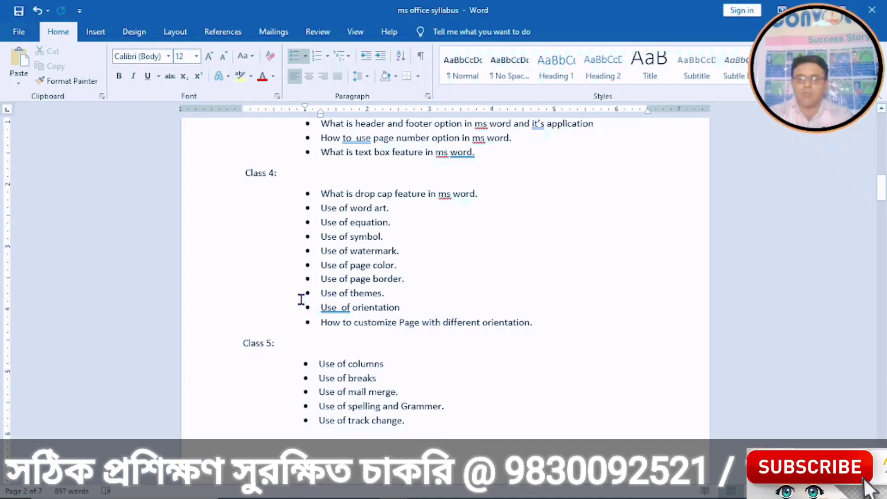
drag(314, 309, 549, 326)
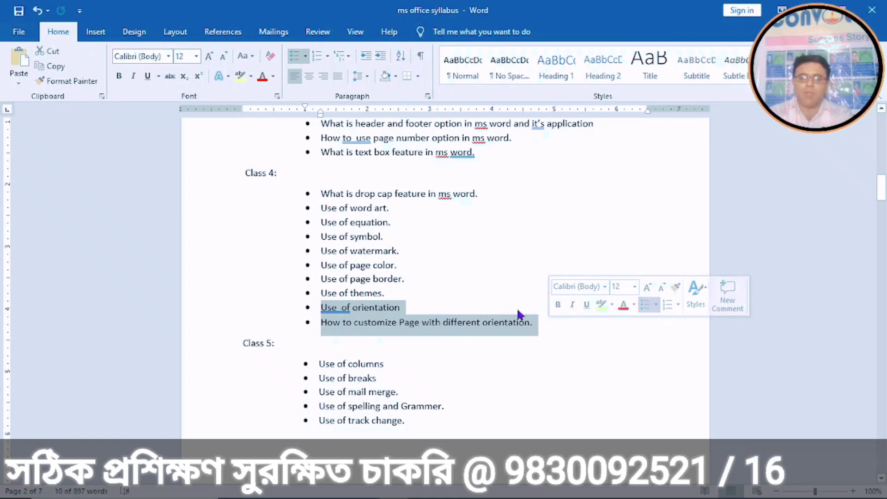
click(492, 285)
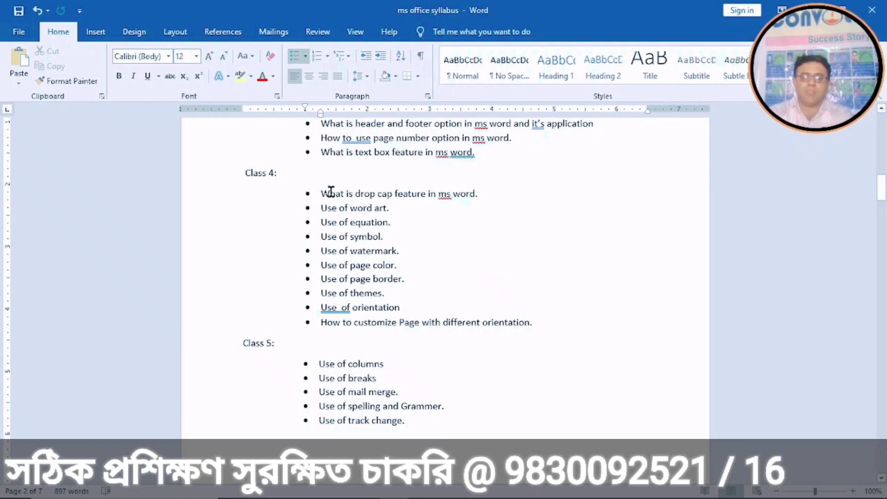
Step: Highlight the Class 4 bullets from drop cap through orientation, clear the selection, and look at the topics listed above Class 4
drag(318, 194, 547, 314)
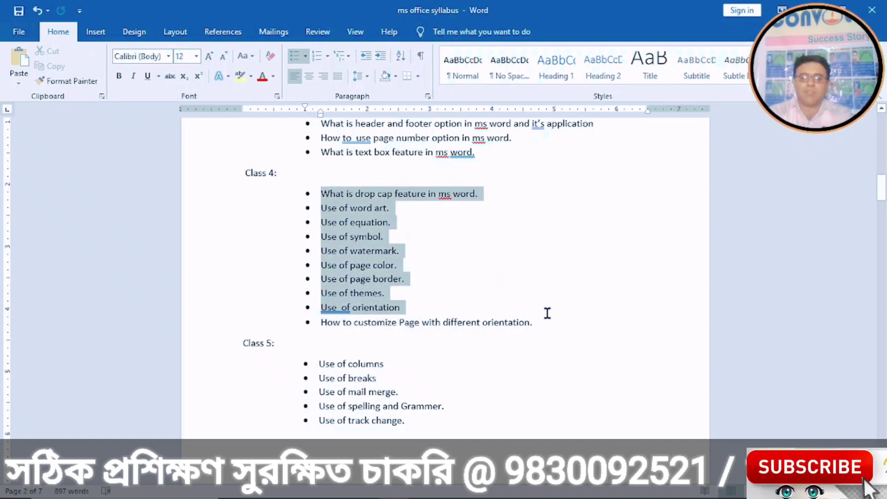
click(461, 237)
mouse_move(883, 200)
mouse_down()
mouse_move(883, 215)
mouse_move(883, 195)
mouse_up()
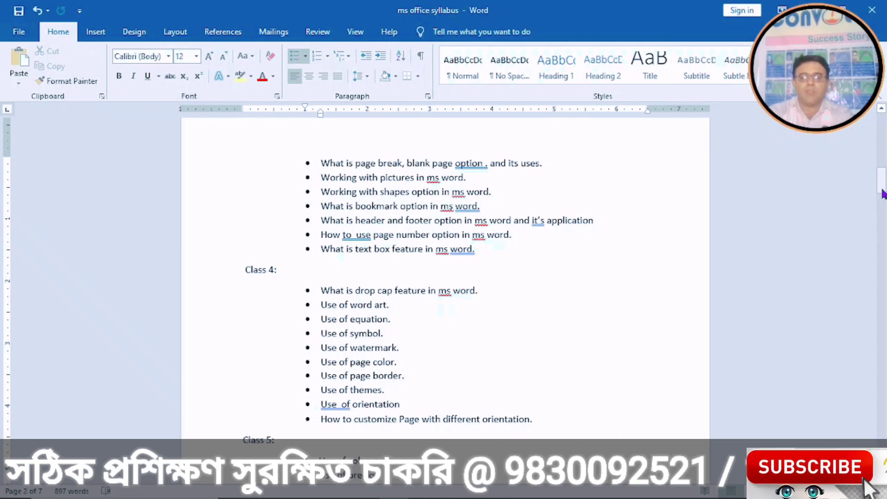